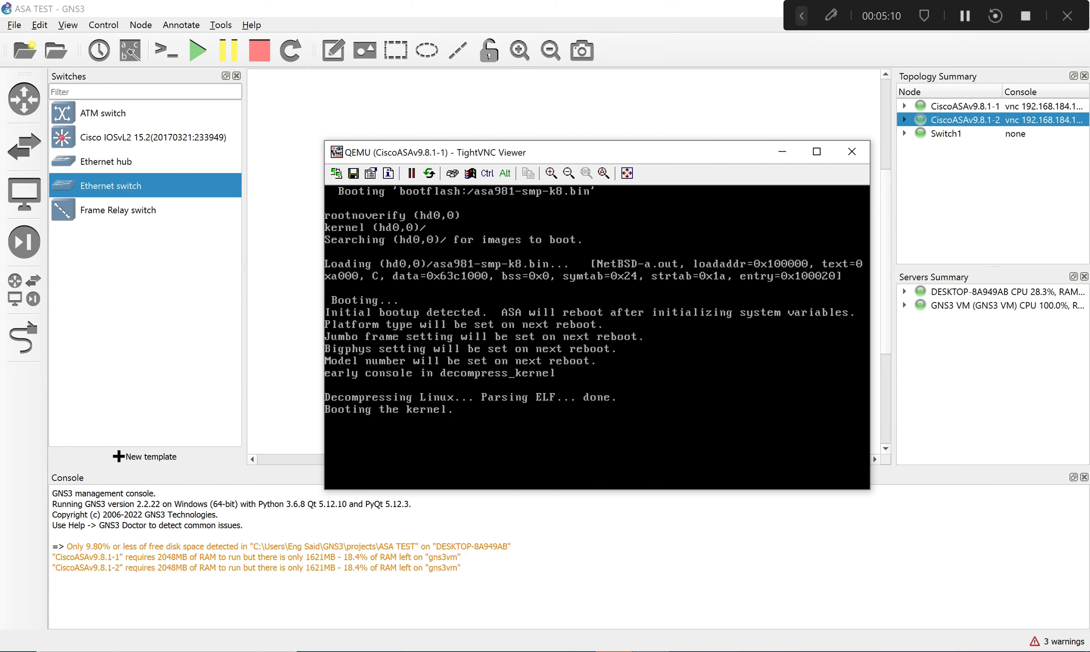
# Open the console of CiscoASAv9.8.1-2, follow its boot output, and move the window clear of the topology before minimising it.
pyautogui.moveTo(730, 155); pyautogui.dragTo(702, 324)
pyautogui.doubleClick(651, 213)
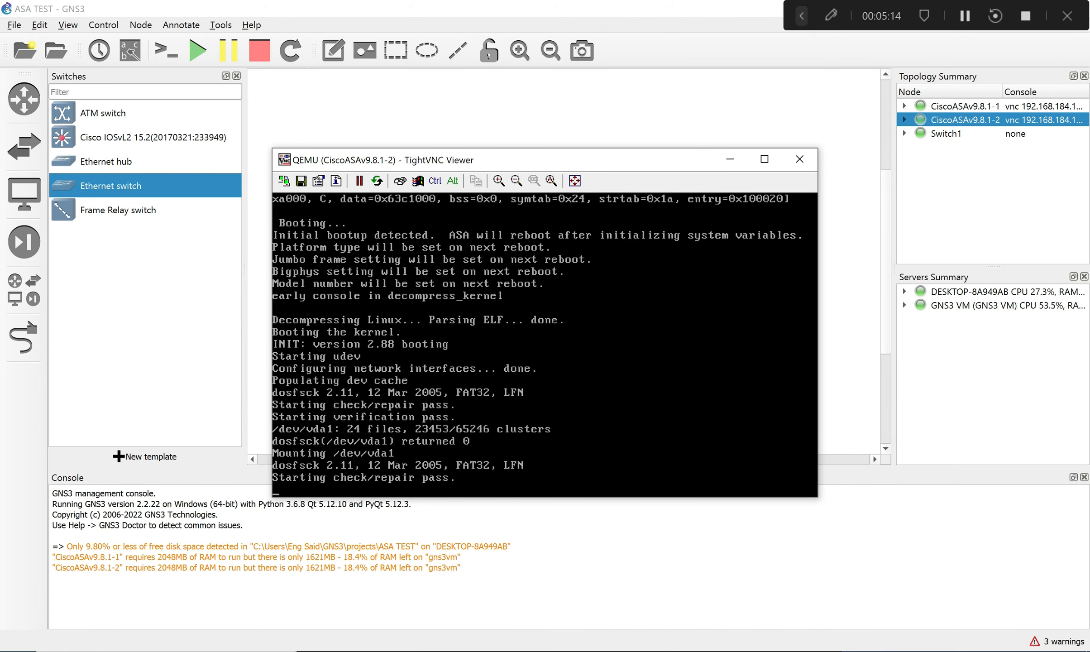
pyautogui.moveTo(453, 159); pyautogui.dragTo(515, 176)
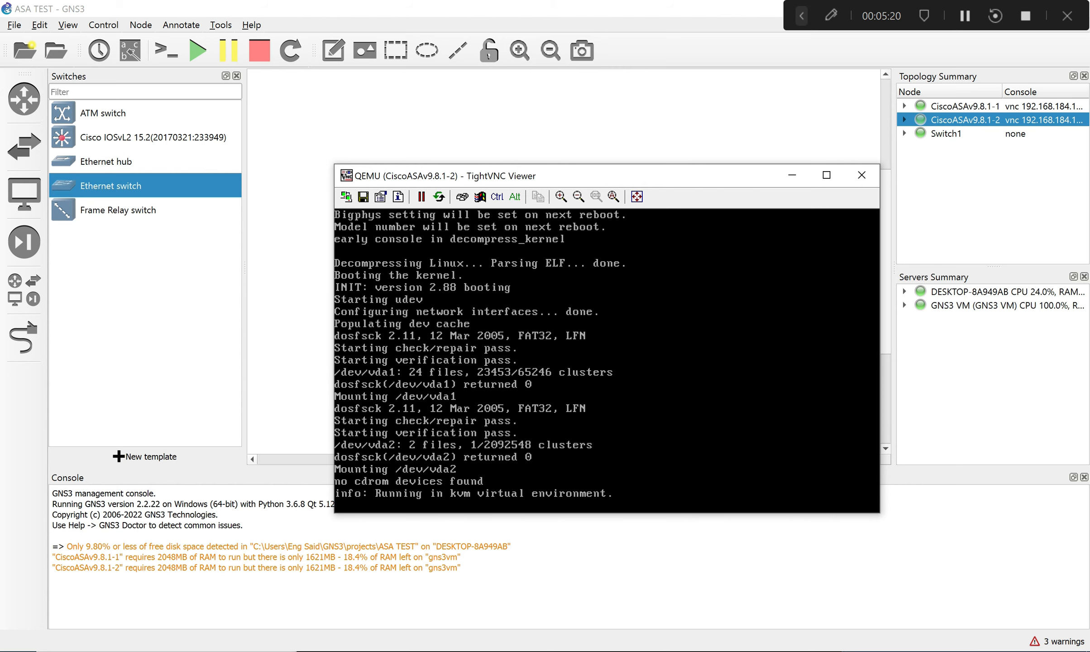
pyautogui.moveTo(700, 175); pyautogui.dragTo(634, 200)
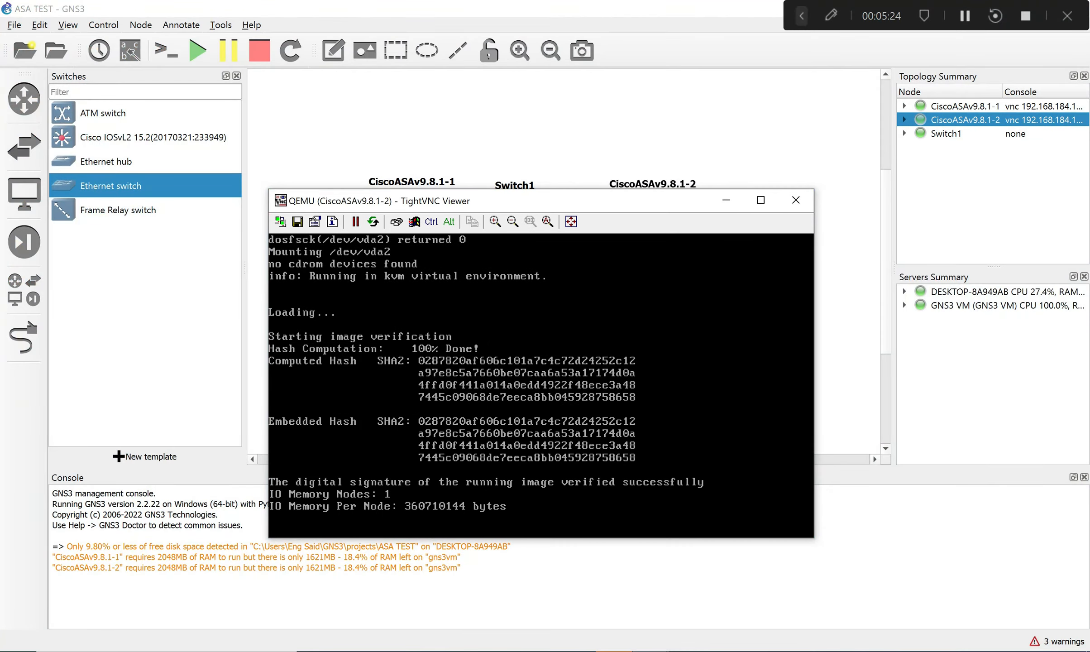
pyautogui.moveTo(634, 195); pyautogui.dragTo(607, 206)
pyautogui.click(605, 196)
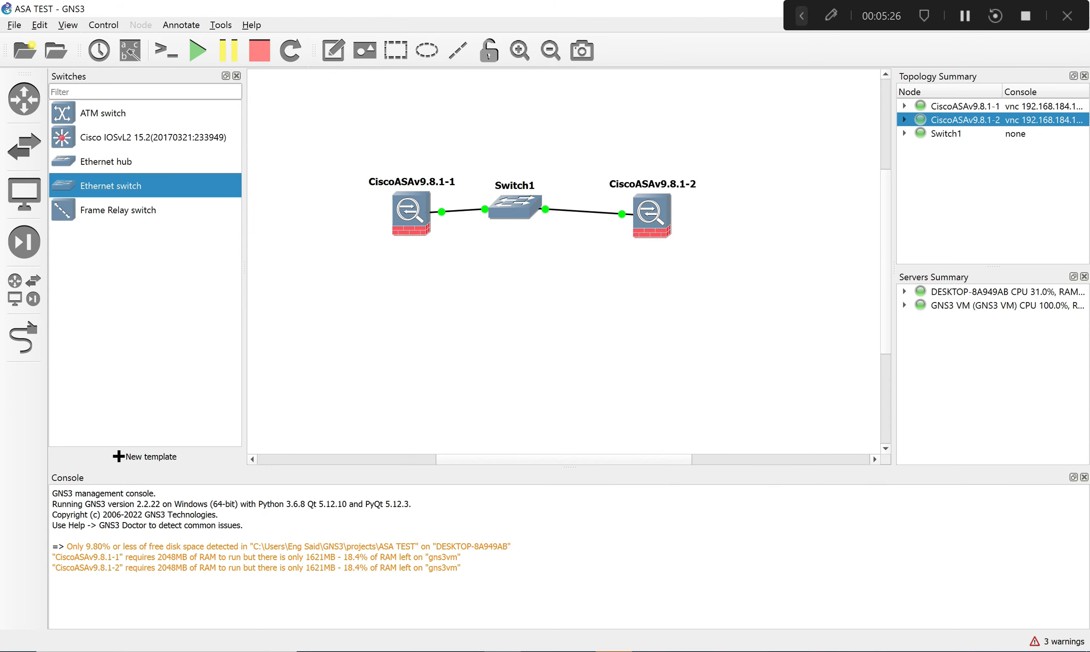
# Bring up the consoles of both ASA firewalls and place them side by side to follow their boot.
pyautogui.click(651, 651)
pyautogui.click(569, 597)
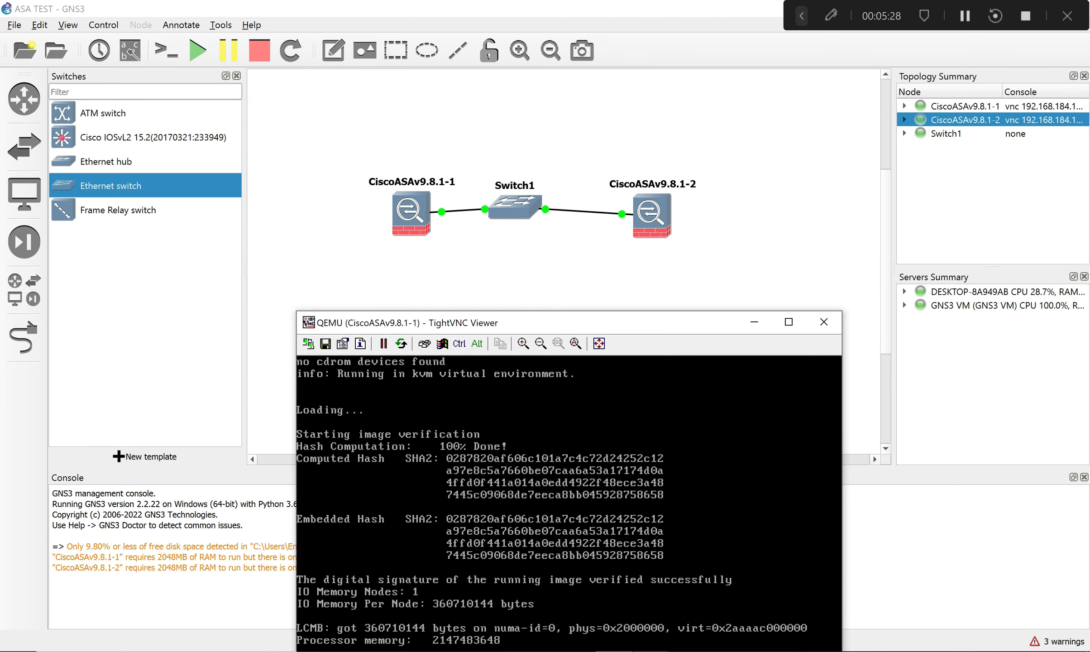
pyautogui.click(650, 651)
pyautogui.click(727, 596)
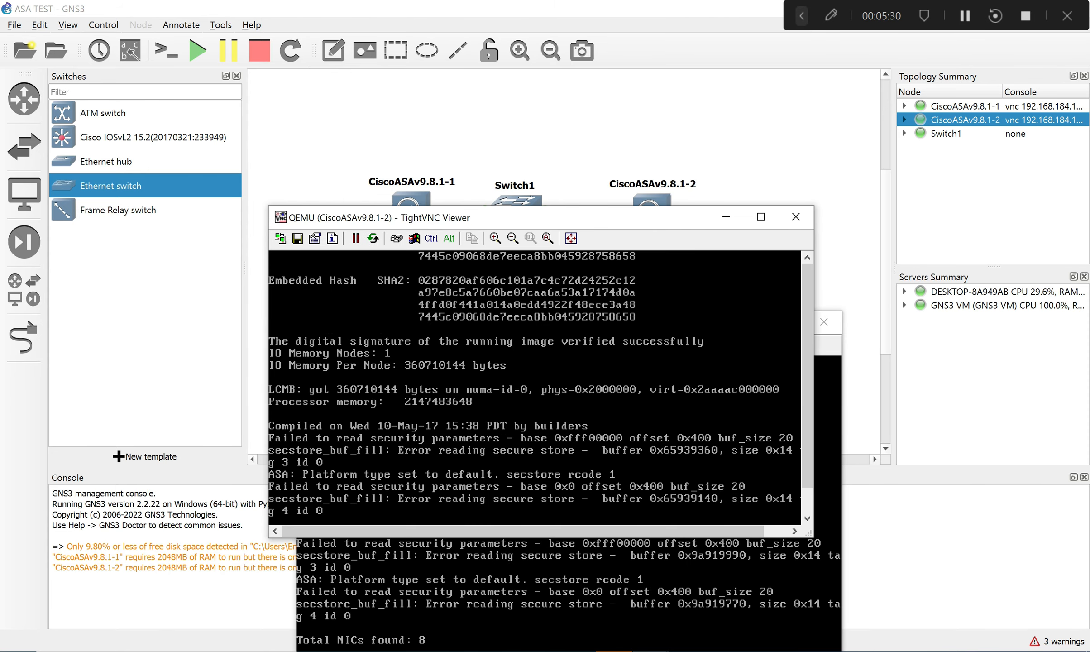
pyautogui.moveTo(558, 217); pyautogui.dragTo(992, 80)
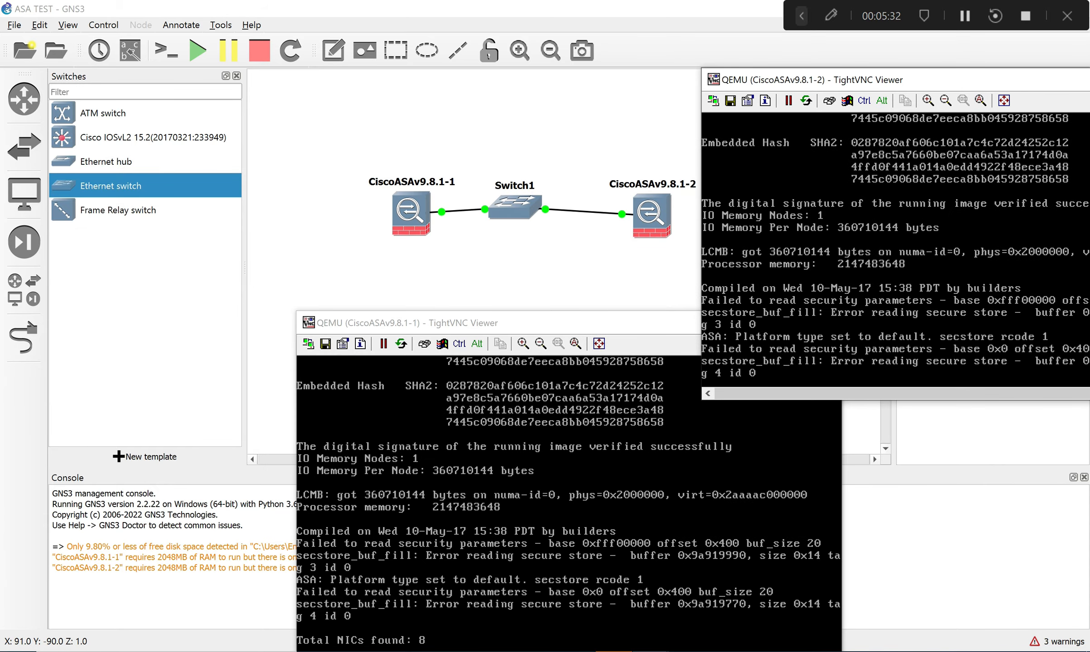
pyautogui.moveTo(665, 325); pyautogui.dragTo(496, 105)
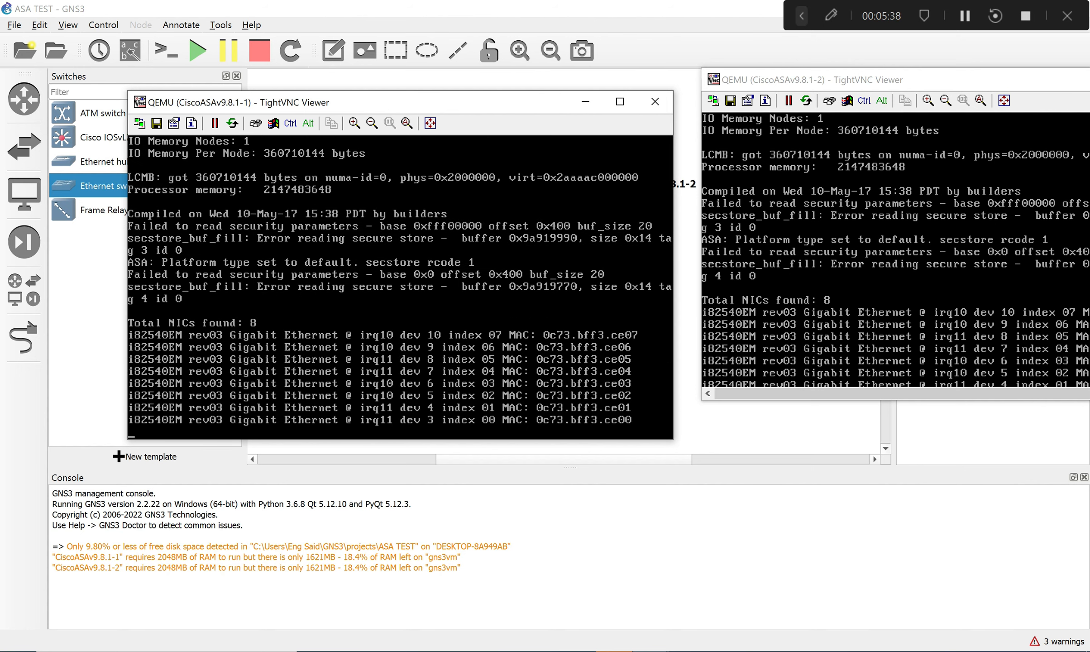
pyautogui.moveTo(915, 83); pyautogui.dragTo(884, 99)
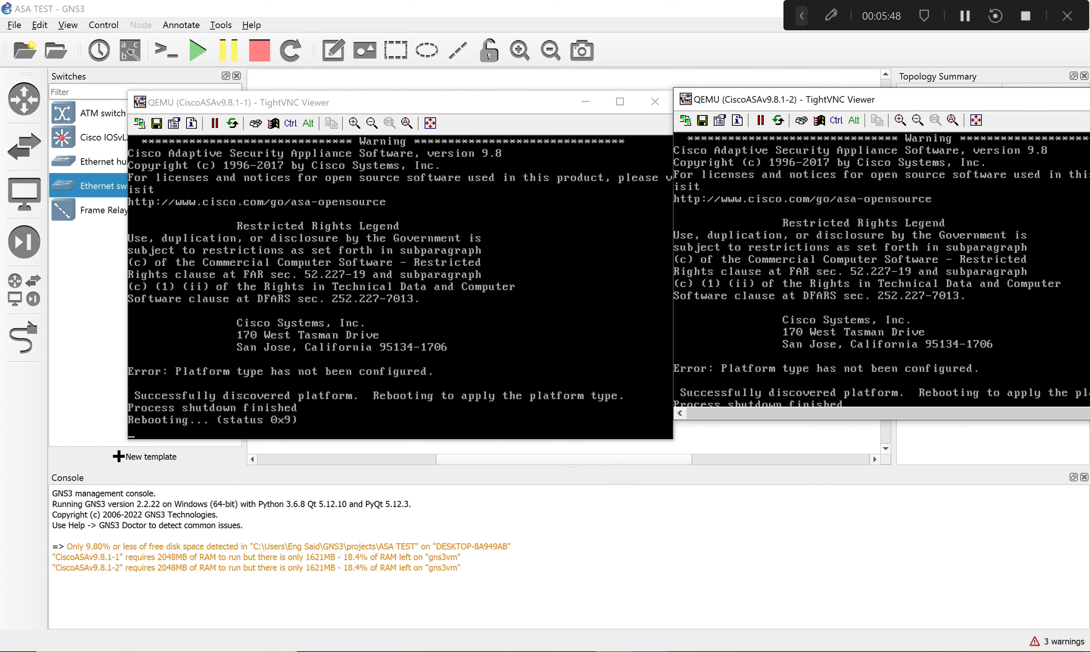
pyautogui.moveTo(543, 107)
pyautogui.mouseDown()
pyautogui.moveTo(491, 103)
pyautogui.moveTo(537, 106)
pyautogui.mouseUp()
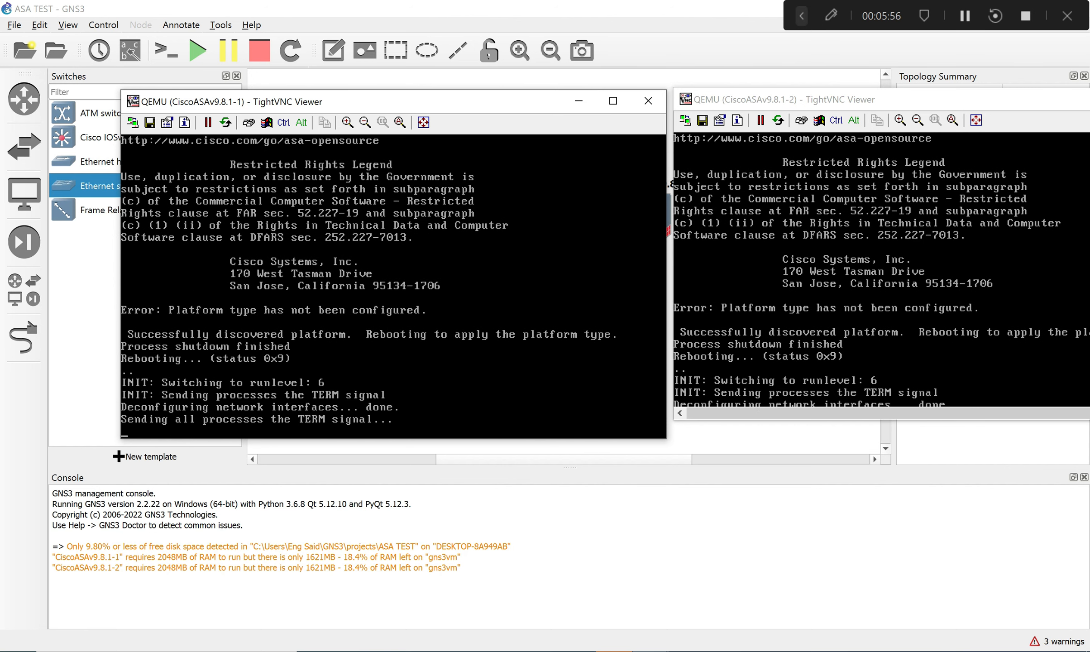
# Move both consoles away from the topology and shift Switch1 slightly down to line it up with the two firewalls.
pyautogui.moveTo(467, 102); pyautogui.dragTo(458, 348)
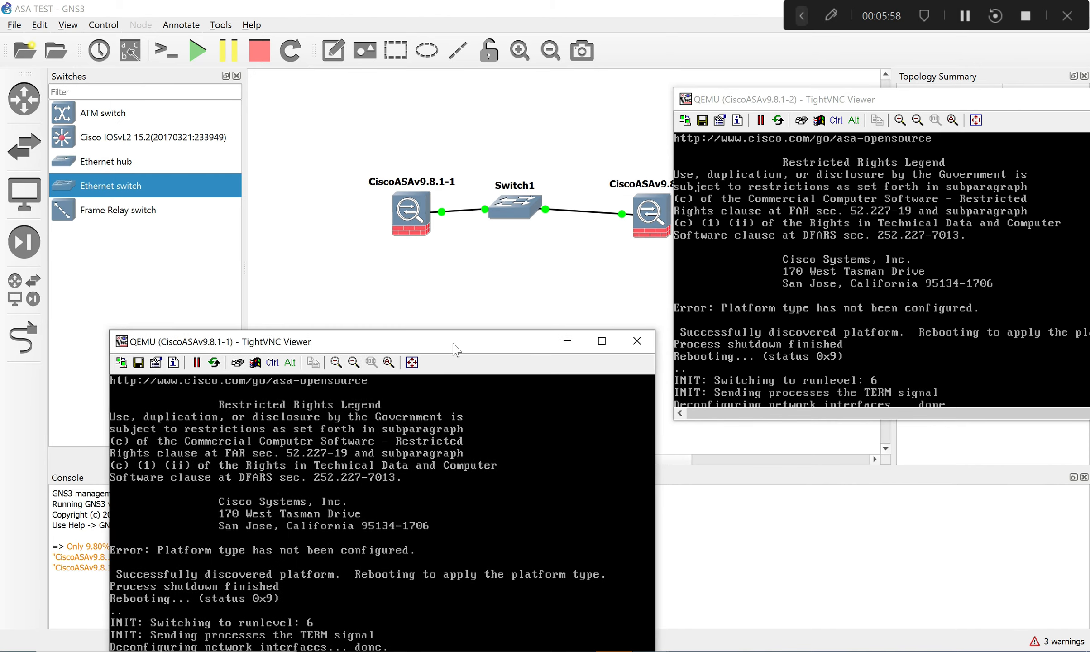
pyautogui.moveTo(988, 104); pyautogui.dragTo(1006, 208)
pyautogui.moveTo(514, 209); pyautogui.dragTo(513, 215)
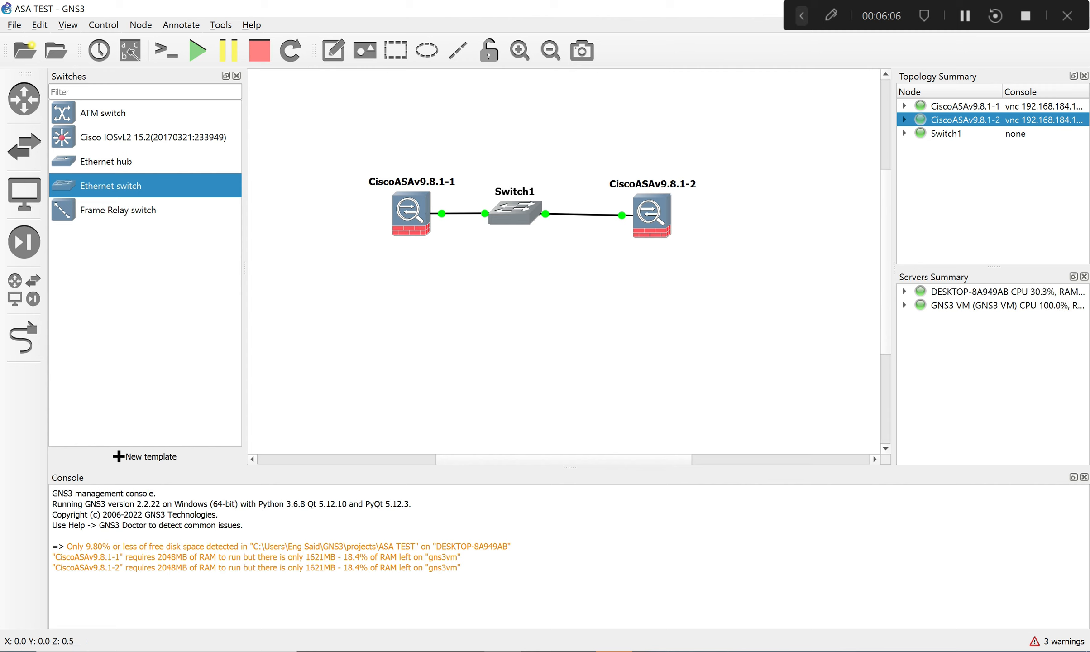
# Look at the QCOW2 image files in the ASA IMAGES folder, and close the folder.
pyautogui.moveTo(646, 651)
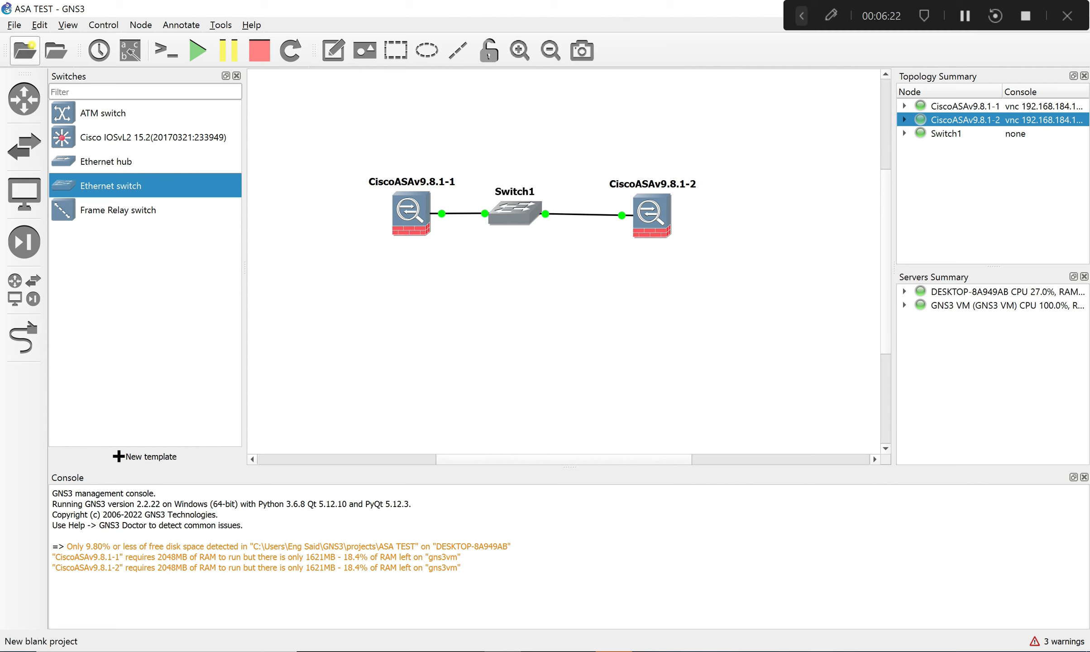
pyautogui.click(14, 25)
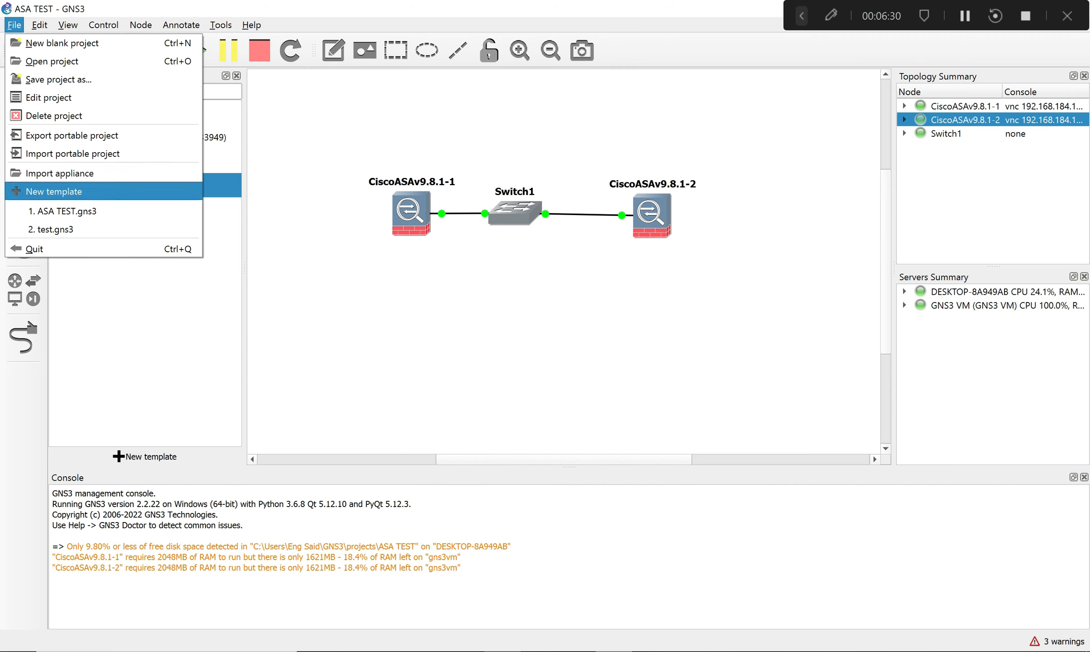
pyautogui.click(344, 281)
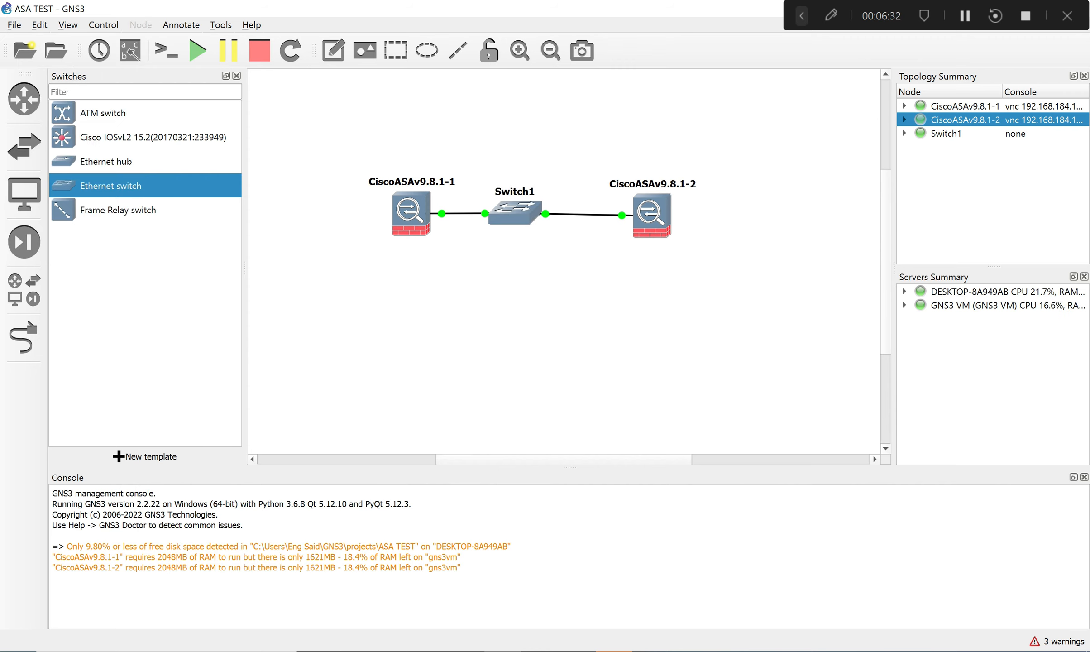
pyautogui.click(392, 651)
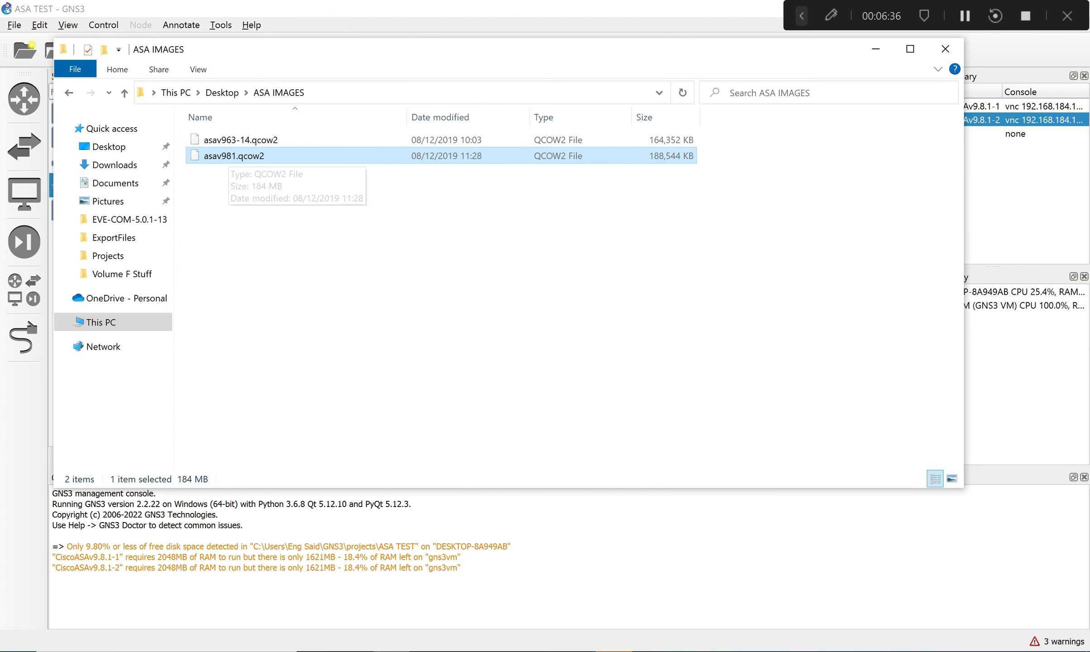
pyautogui.click(946, 48)
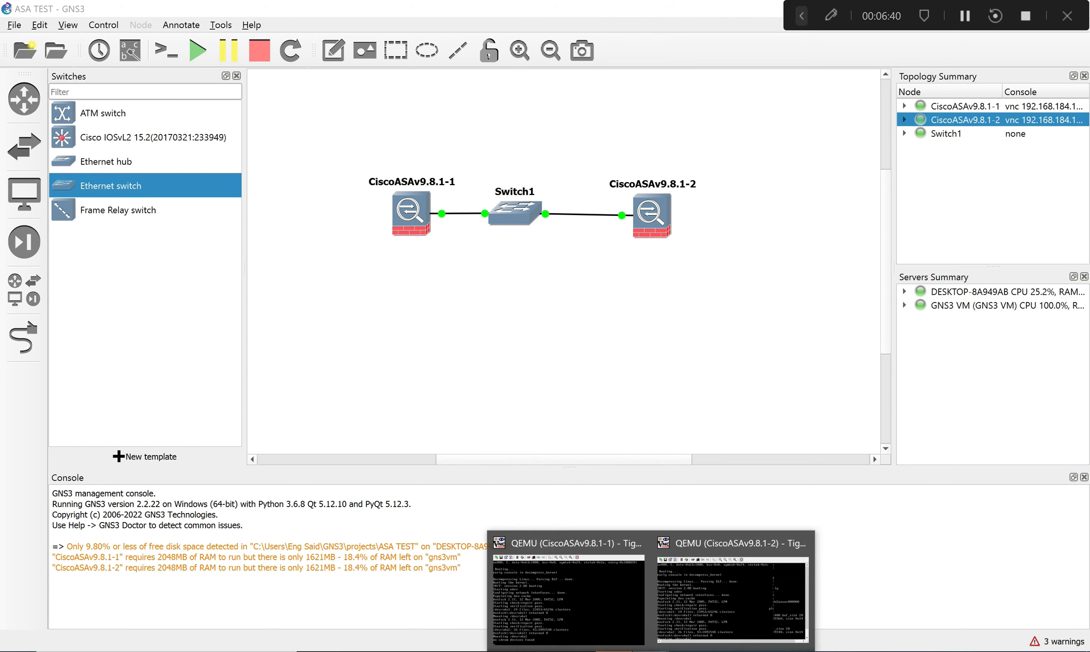
# Restore the consoles of CiscoASAv9.8.1-1 and CiscoASAv9.8.1-2 and move both to the upper part of the workspace.
pyautogui.click(569, 594)
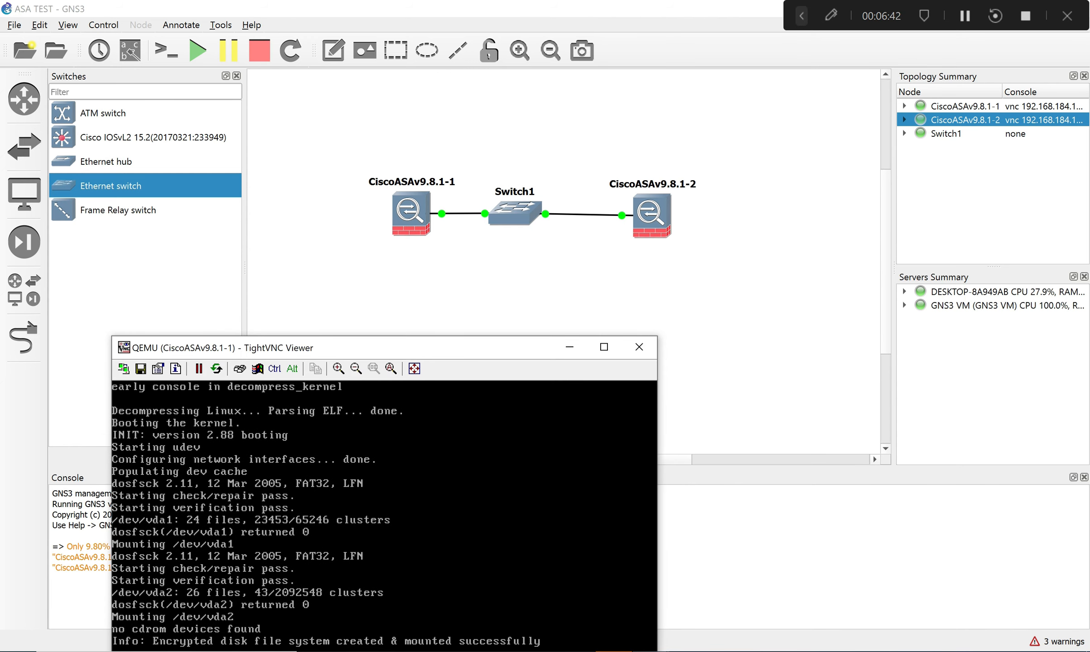
pyautogui.moveTo(490, 347); pyautogui.dragTo(502, 123)
pyautogui.moveTo(649, 651)
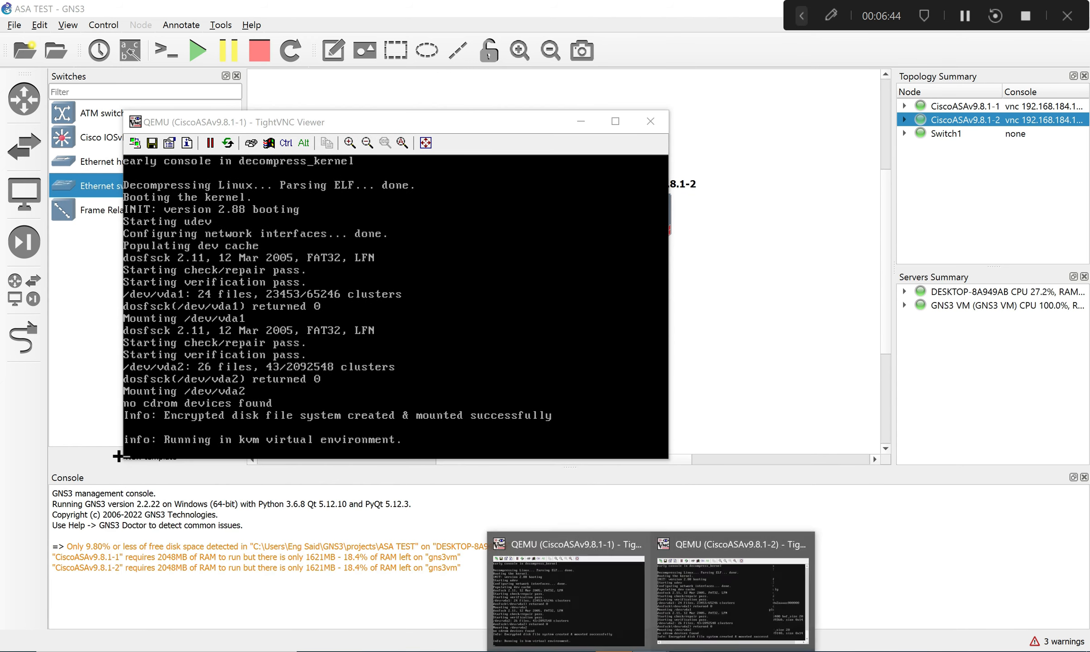
pyautogui.click(734, 602)
pyautogui.moveTo(861, 204); pyautogui.dragTo(794, 84)
pyautogui.click(489, 271)
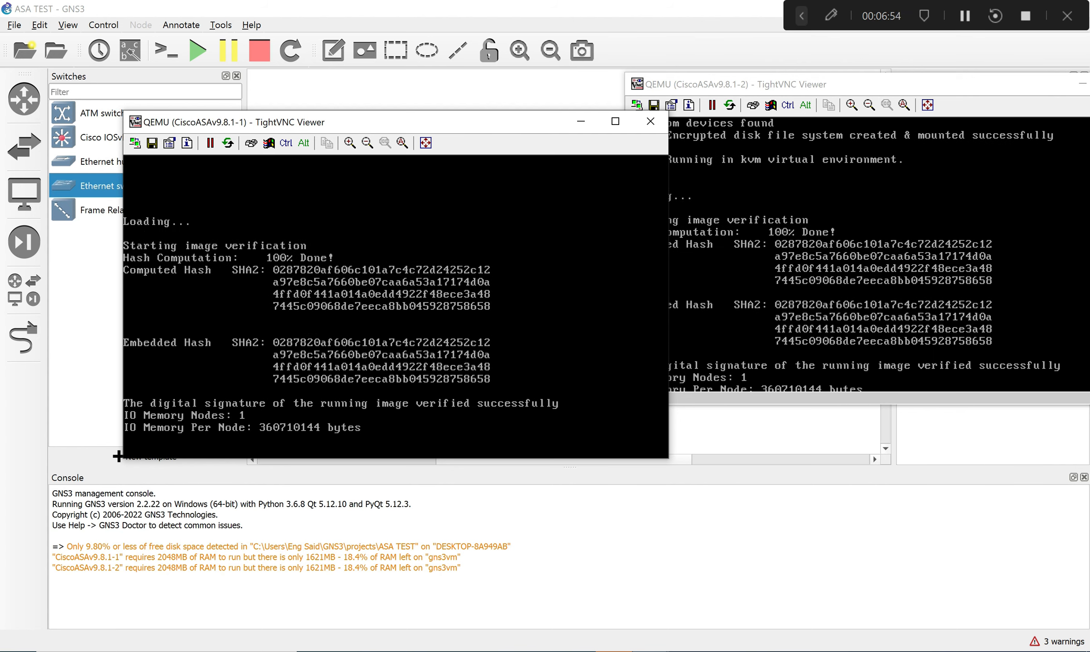
# Rearrange the two ASA consoles next to each other so that both command prompts can be read.
pyautogui.click(858, 254)
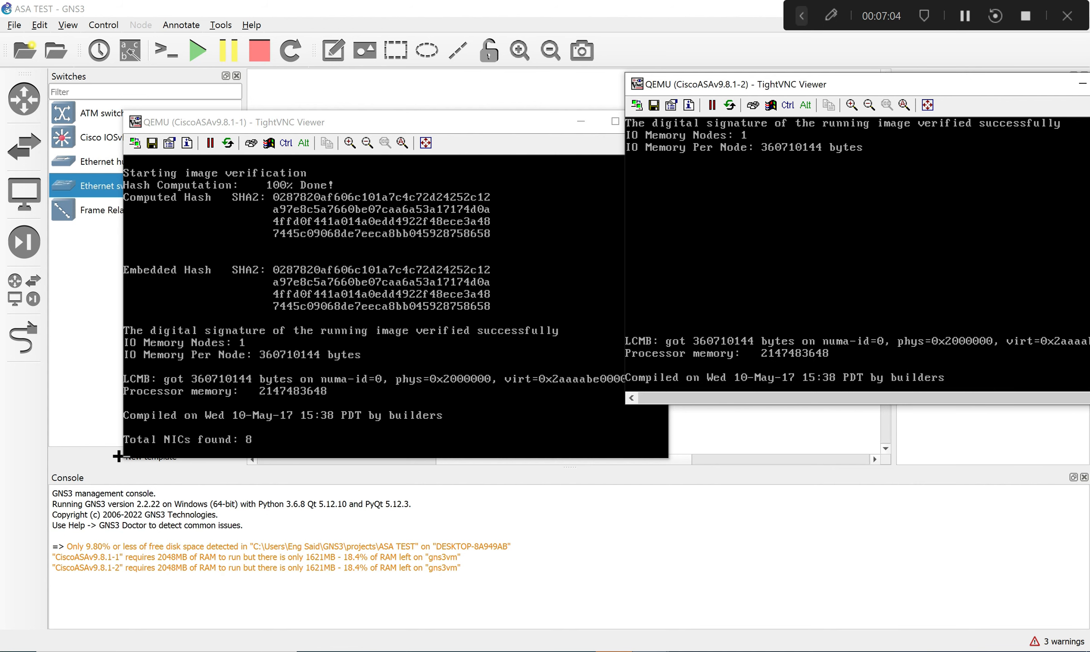
pyautogui.moveTo(832, 88); pyautogui.dragTo(875, 169)
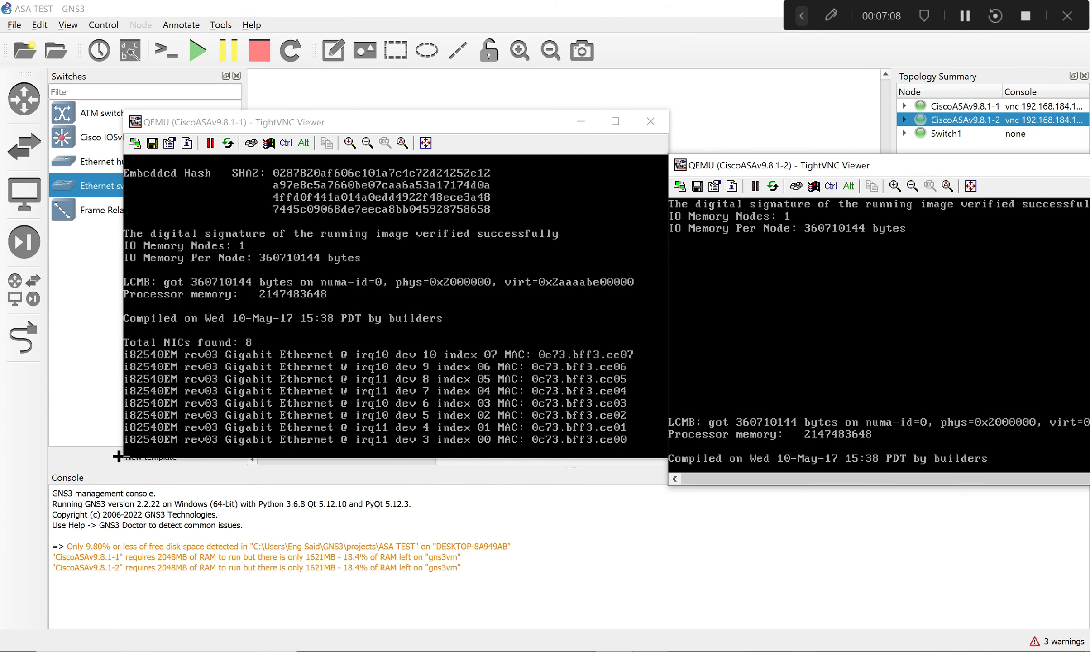
pyautogui.moveTo(481, 128); pyautogui.dragTo(452, 158)
pyautogui.moveTo(768, 173); pyautogui.dragTo(697, 178)
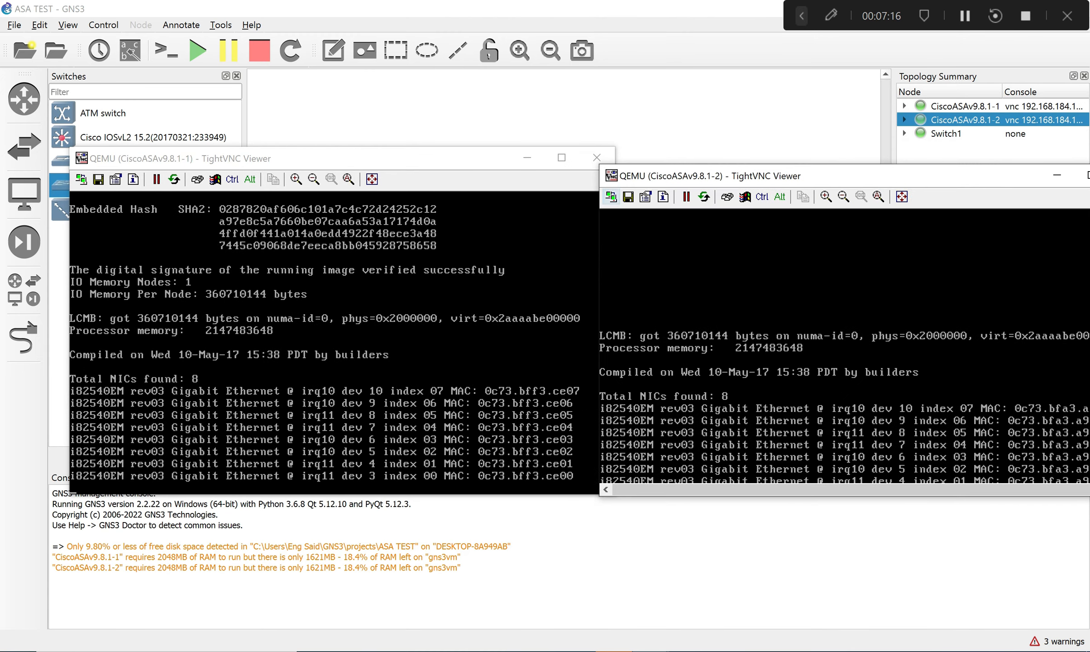
pyautogui.click(453, 290)
pyautogui.moveTo(481, 166); pyautogui.dragTo(449, 147)
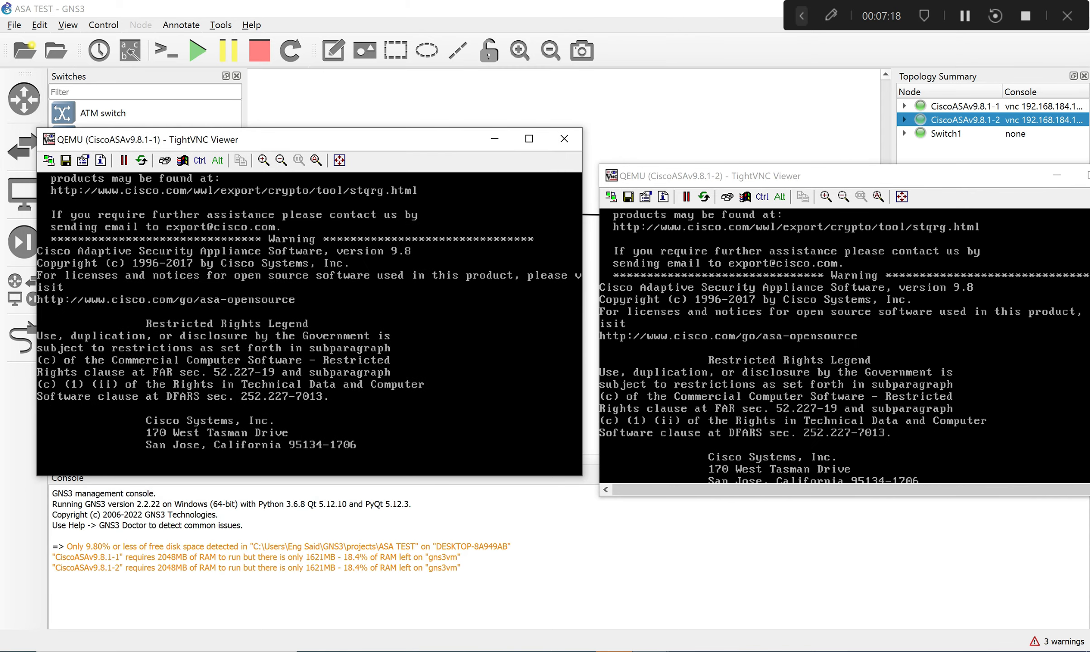
pyautogui.moveTo(802, 176); pyautogui.dragTo(763, 122)
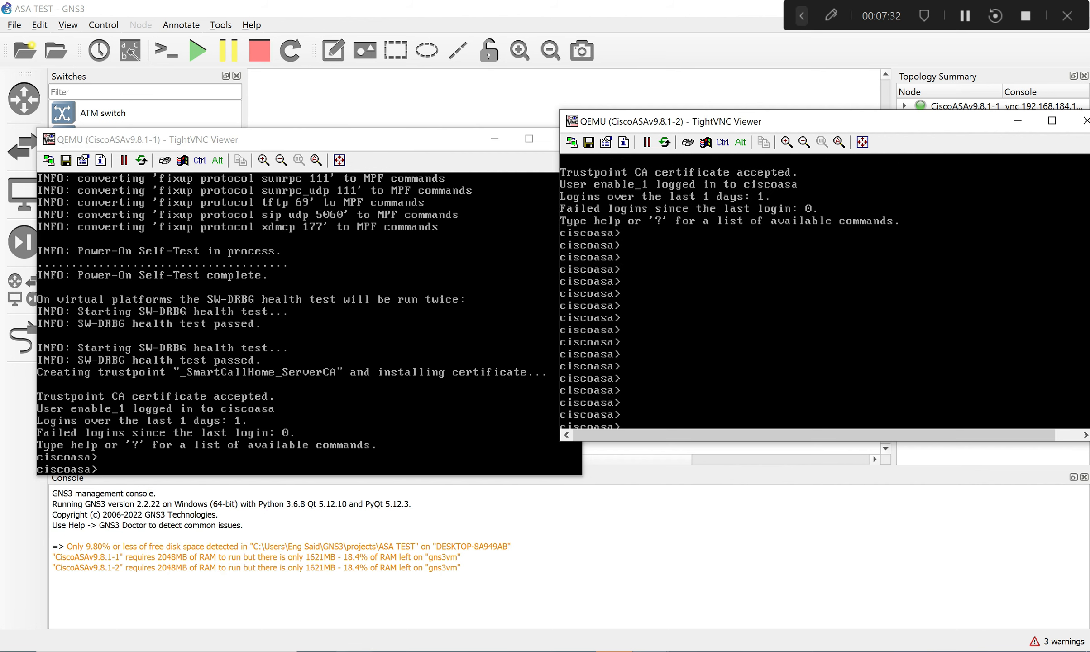
# Enter privileged mode on CiscoASAv9.8.1-2 with the en command, leaving the password blank.
pyautogui.write('en')
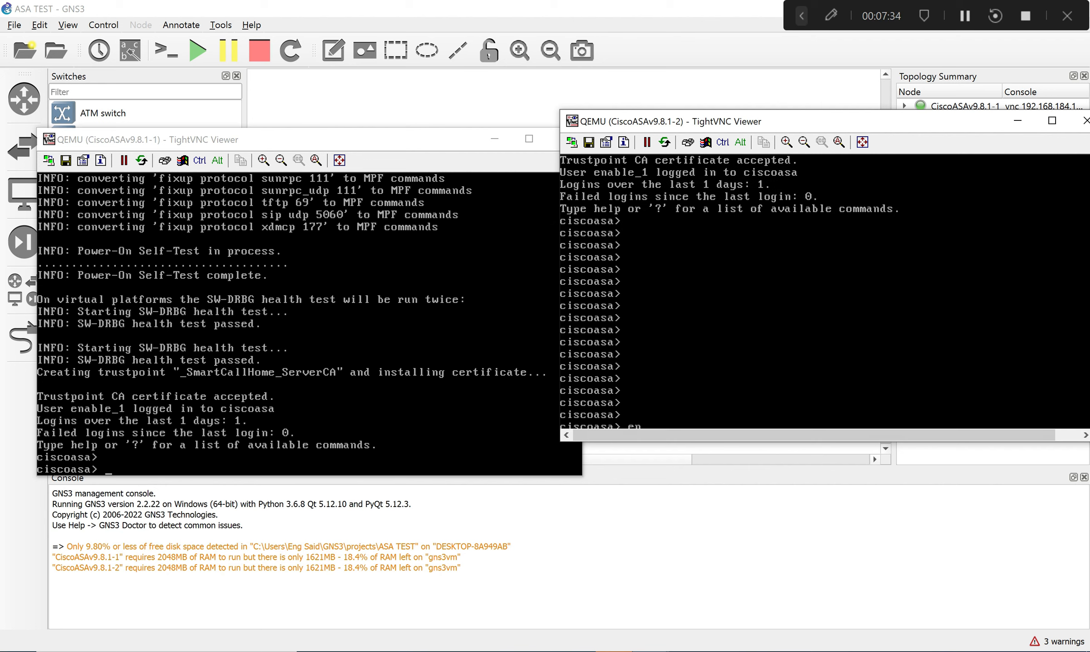
pyautogui.press('Return')
pyautogui.press('Return')
pyautogui.press('Return')
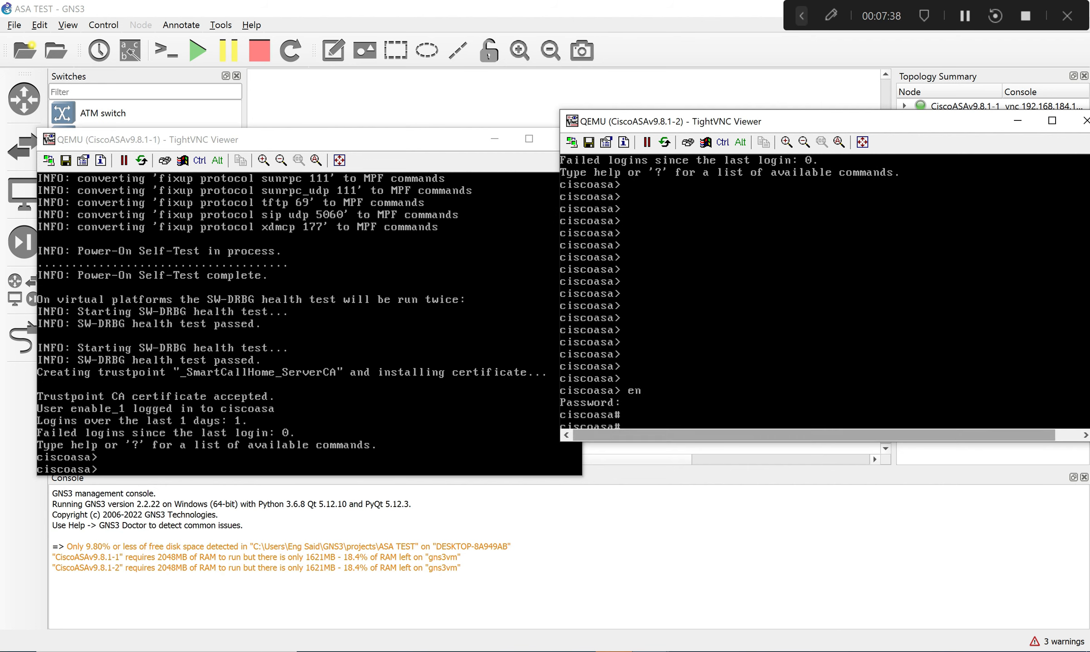
# Make the CiscoASAv9.8.1-2 console taller and enter configure terminal mode, skipping the anonymous error reporting question without an answer.
pyautogui.moveTo(674, 443); pyautogui.dragTo(674, 490)
pyautogui.write('conf')
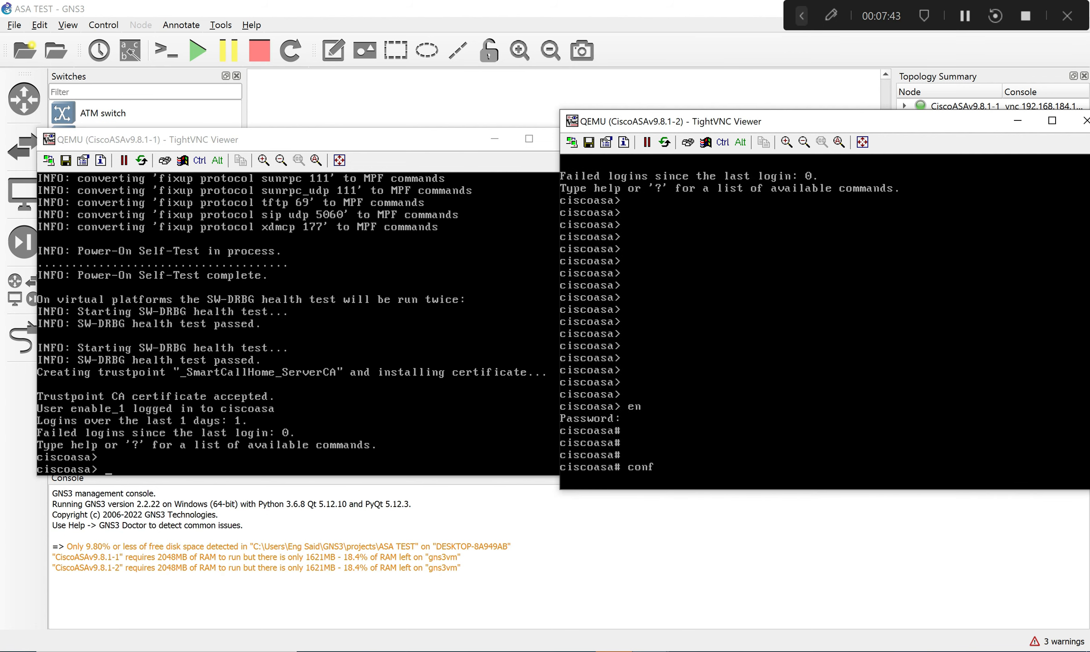
pyautogui.press('Tab')
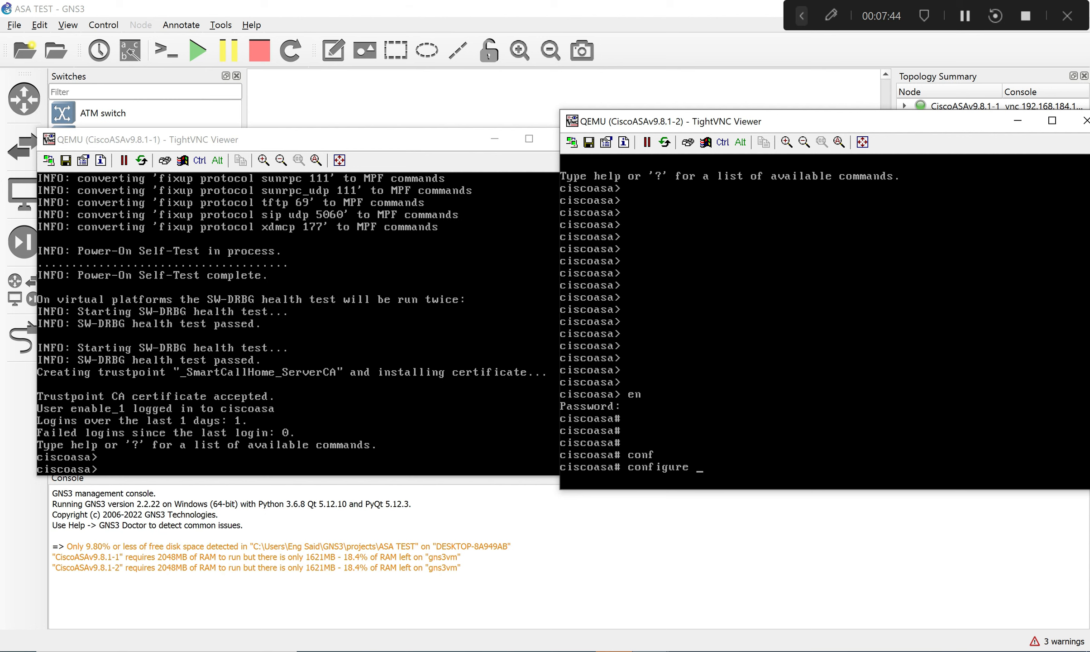
pyautogui.write('te')
pyautogui.press('Tab')
pyautogui.press('Return')
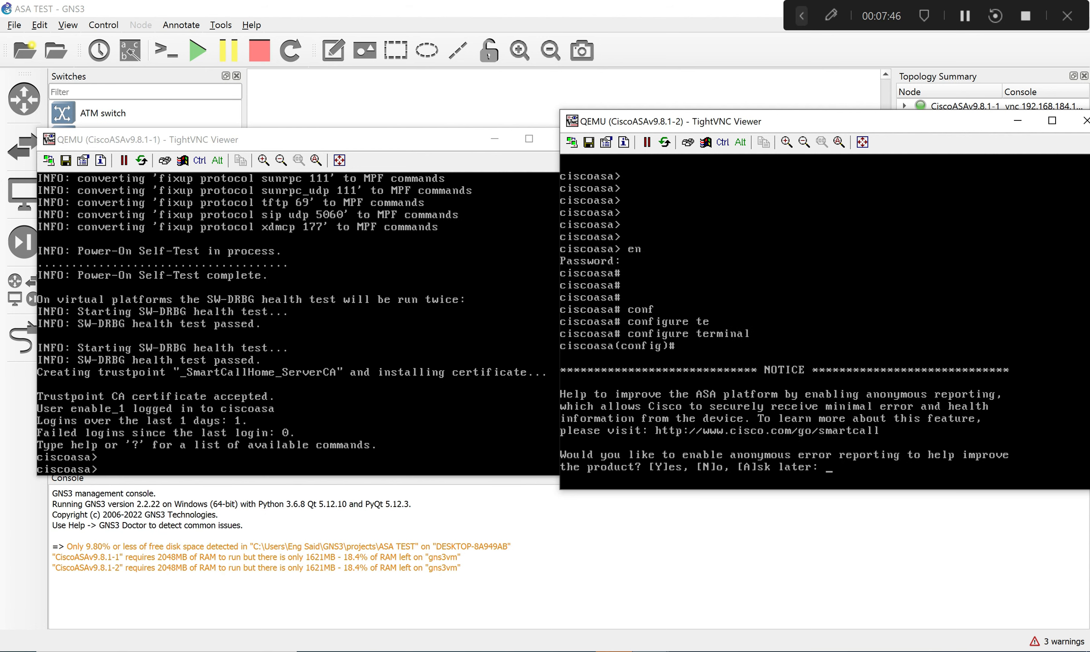
pyautogui.press('Return')
# Select interface g0/0 on CiscoASAv9.8.1-2 and enable it with no sh.
pyautogui.write('in')
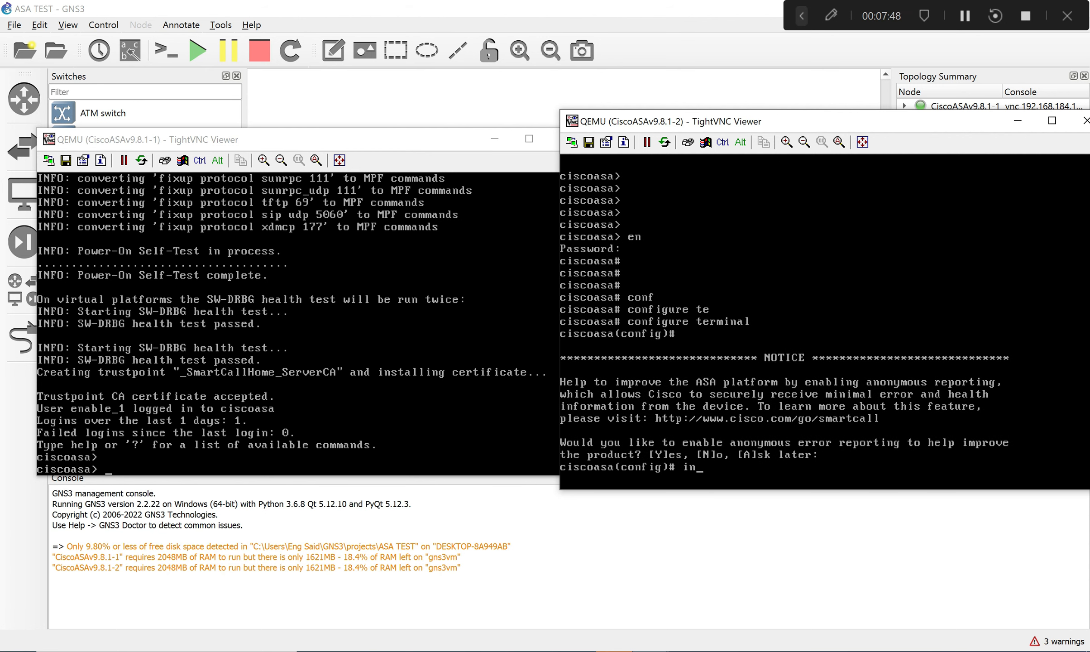
pyautogui.write('t g0/0')
pyautogui.press('Return')
pyautogui.write('no sh')
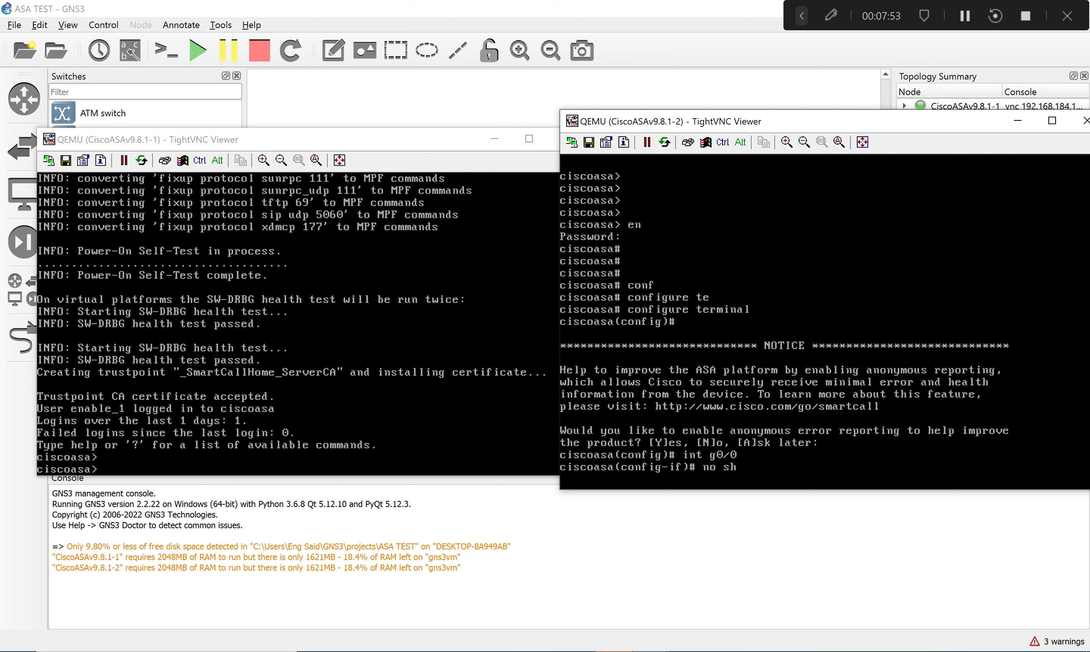
pyautogui.press('Return')
# Assign IP address 10.10.10.1 with mask 255.255.255.0 to g0/0 on CiscoASAv9.8.1-2, moving the consoles apart to keep both readable.
pyautogui.write('ip add')
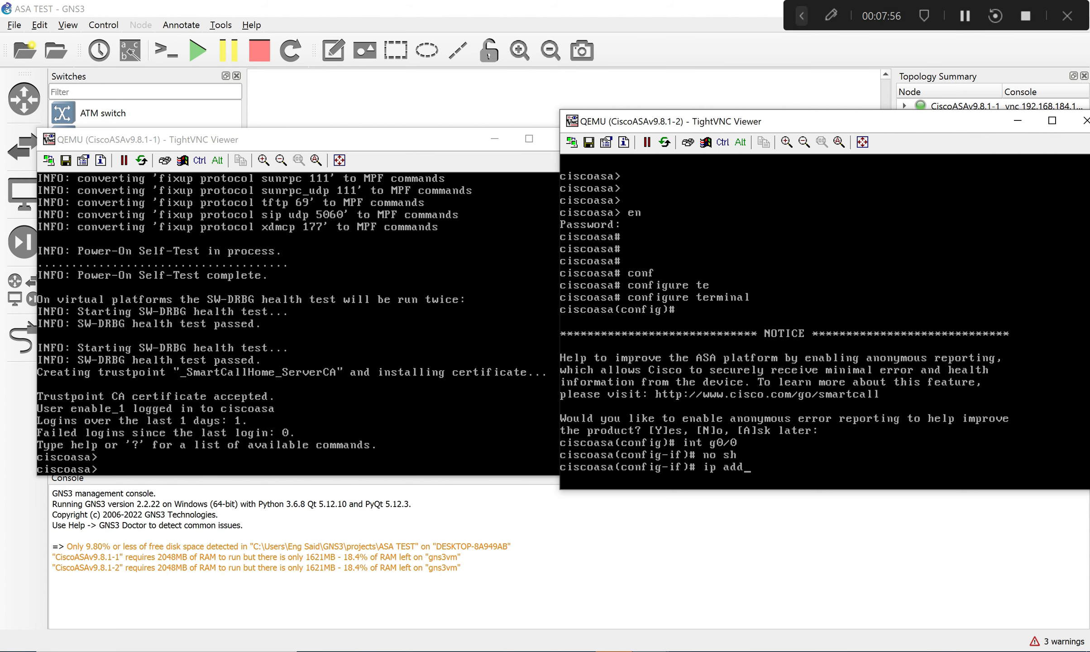
pyautogui.moveTo(815, 122); pyautogui.dragTo(791, 273)
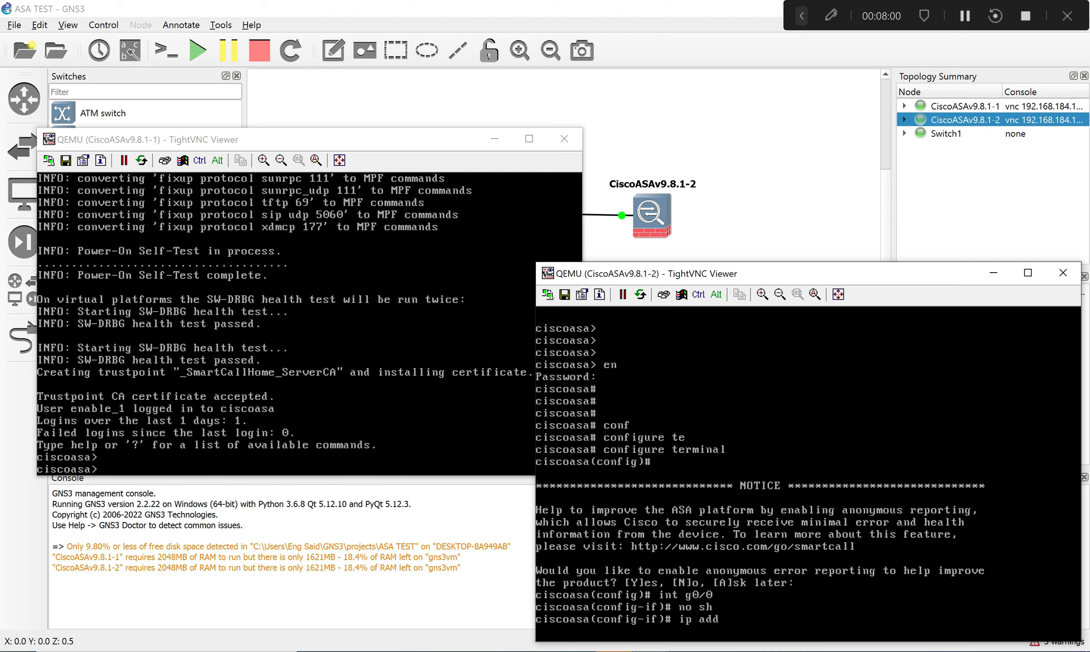
pyautogui.moveTo(456, 147); pyautogui.dragTo(453, 268)
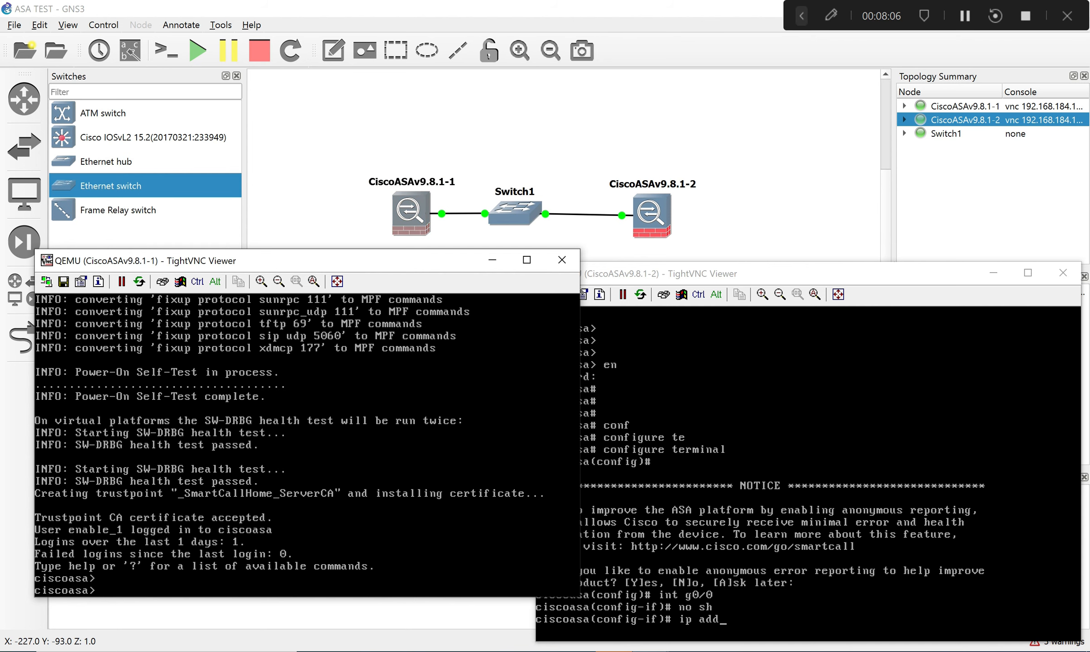
pyautogui.moveTo(965, 276); pyautogui.dragTo(979, 144)
pyautogui.press('Tab')
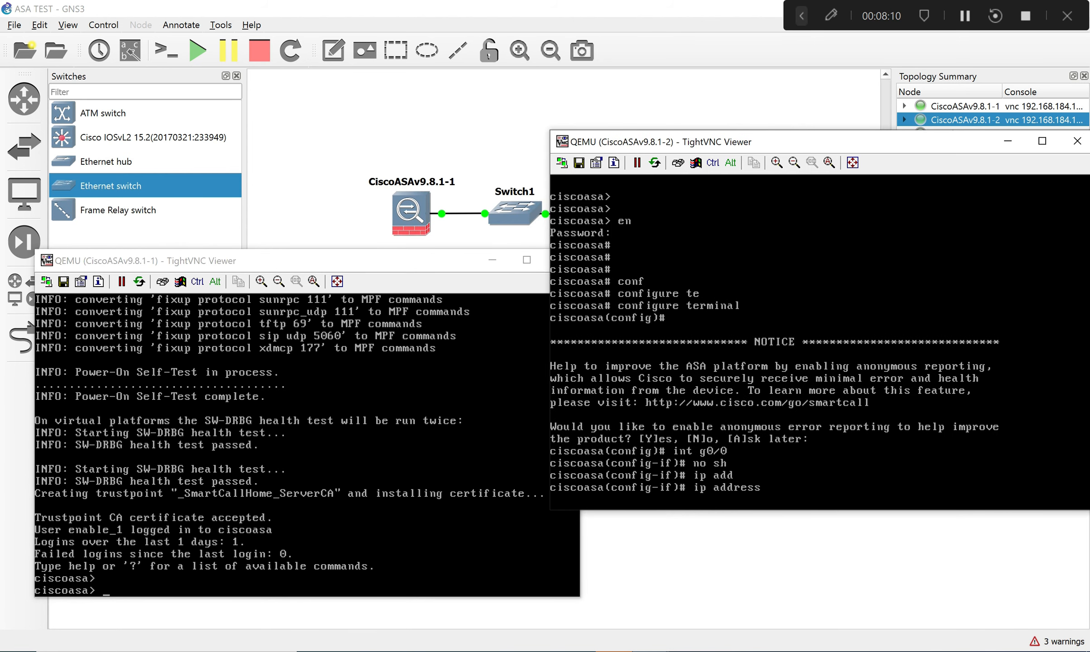
pyautogui.write('ip address 10.10.10.1 ')
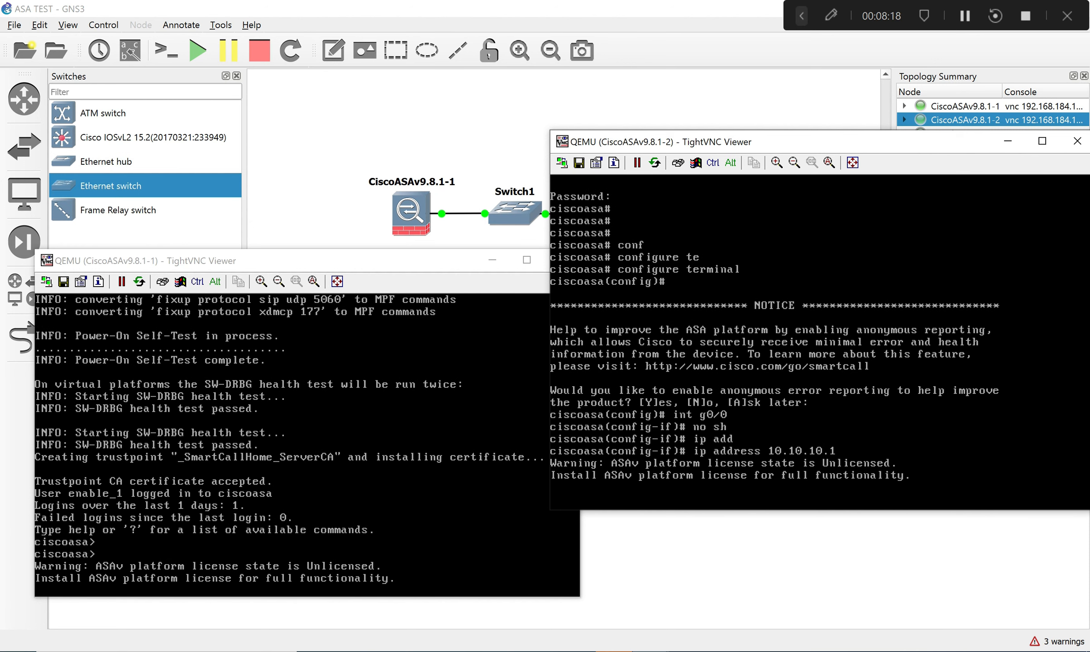
pyautogui.write('255.255.255')
pyautogui.write('.0')
pyautogui.press('Return')
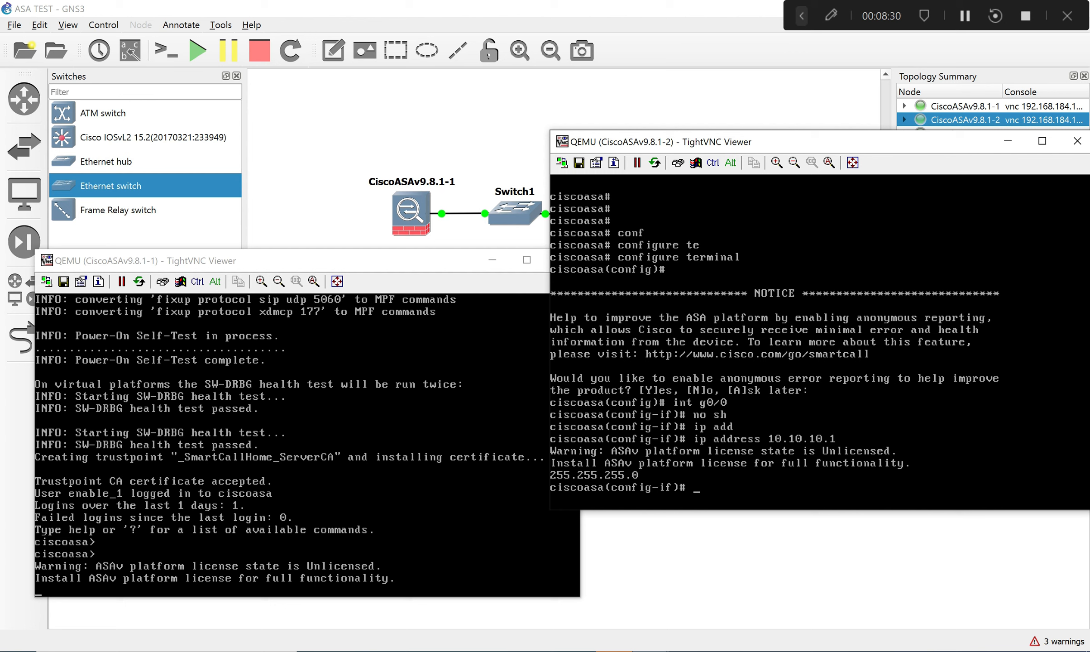
pyautogui.press('Up')
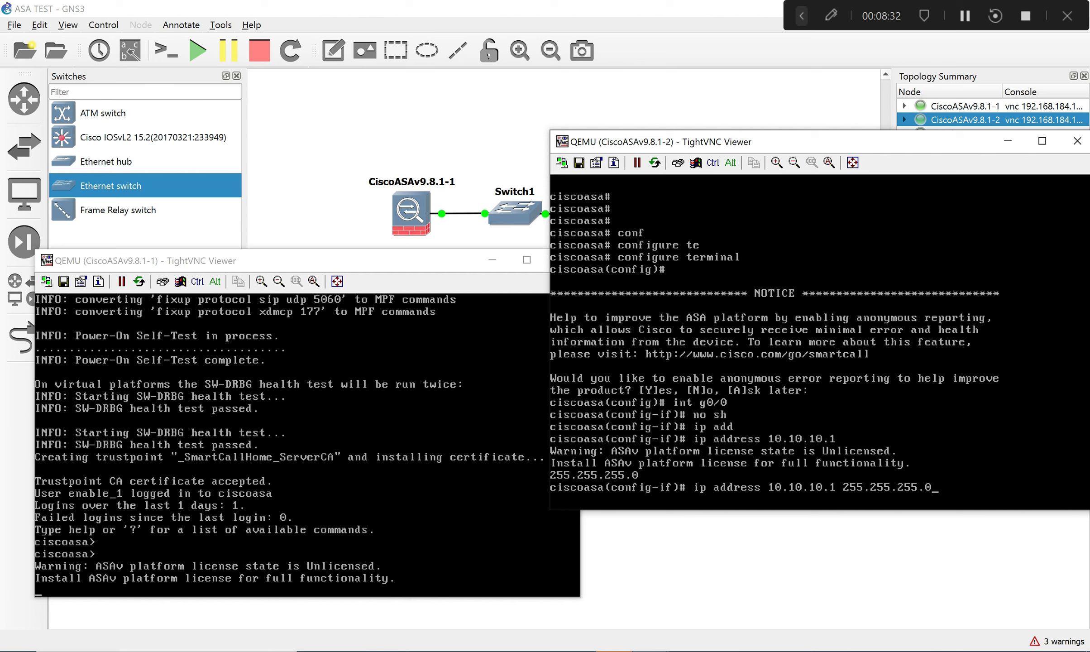
pyautogui.press('Return')
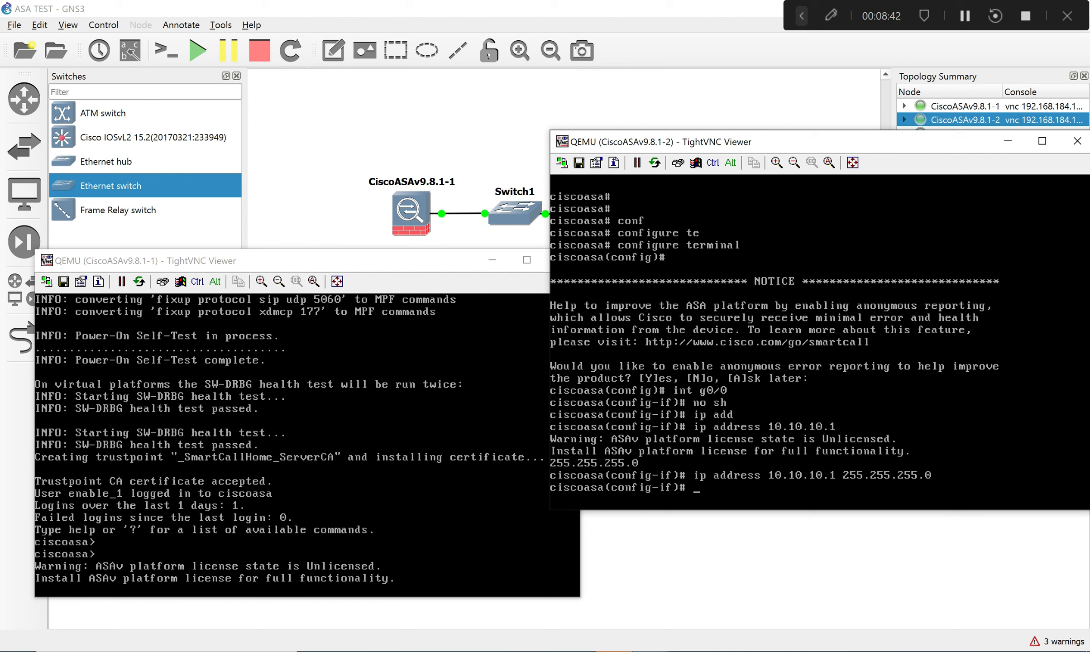
# Switch to the CiscoASAv9.8.1-1 console, enlarge and reposition it, and enter privileged mode with en and the enable password.
pyautogui.hotkey('alt', 'Tab')
pyautogui.press('Return')
pyautogui.press('Return')
pyautogui.press('Return')
pyautogui.press('Return')
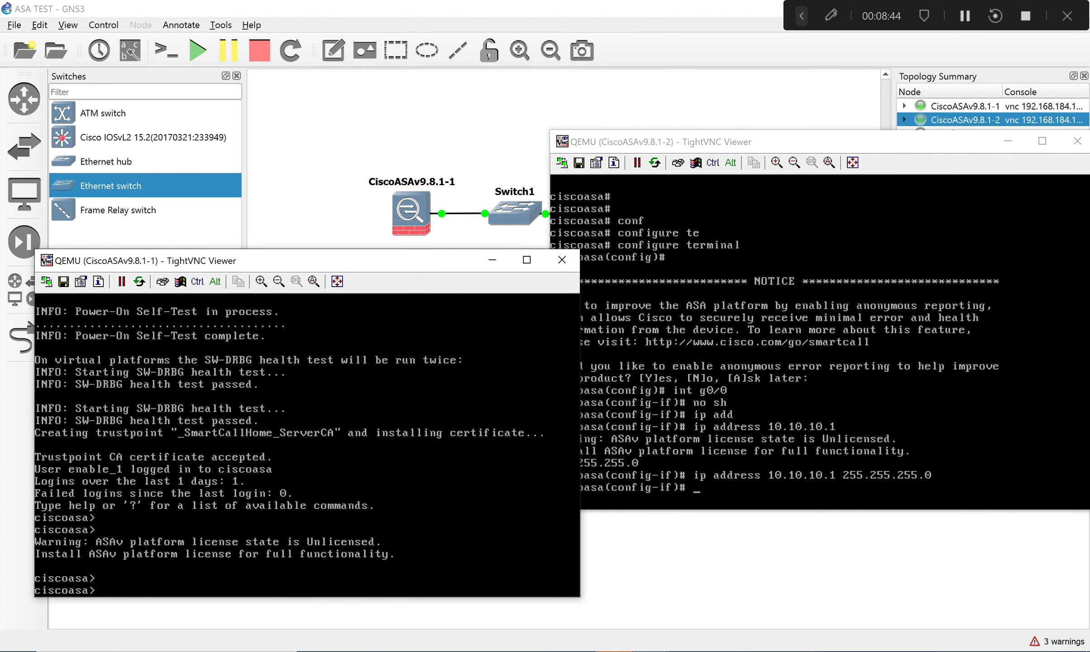
pyautogui.write('en')
pyautogui.press('Return')
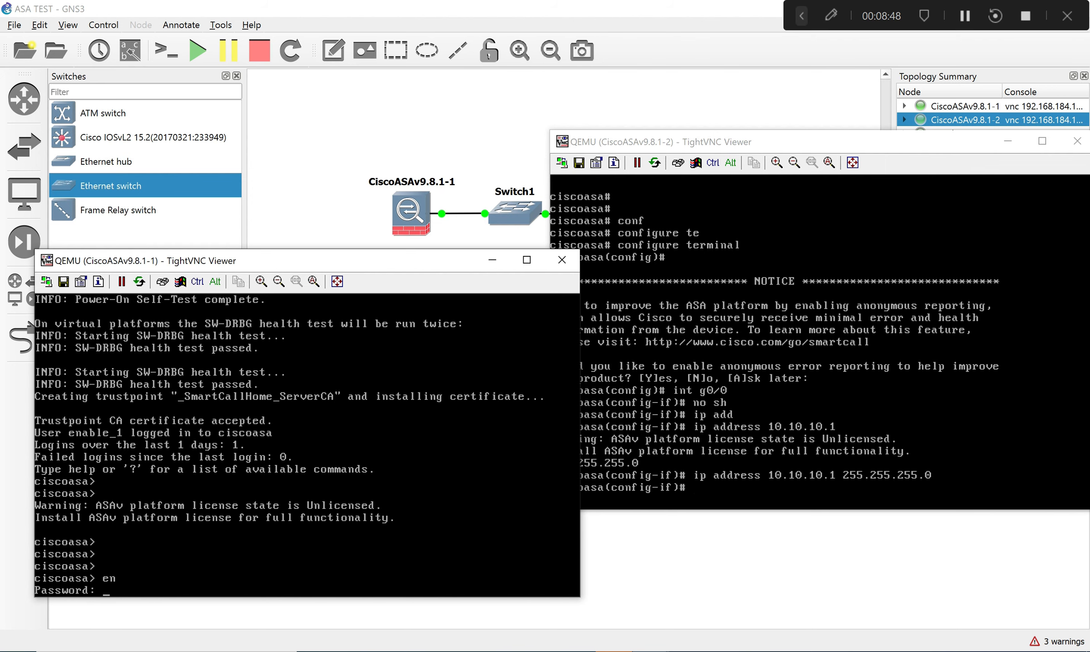
pyautogui.moveTo(346, 598); pyautogui.dragTo(346, 643)
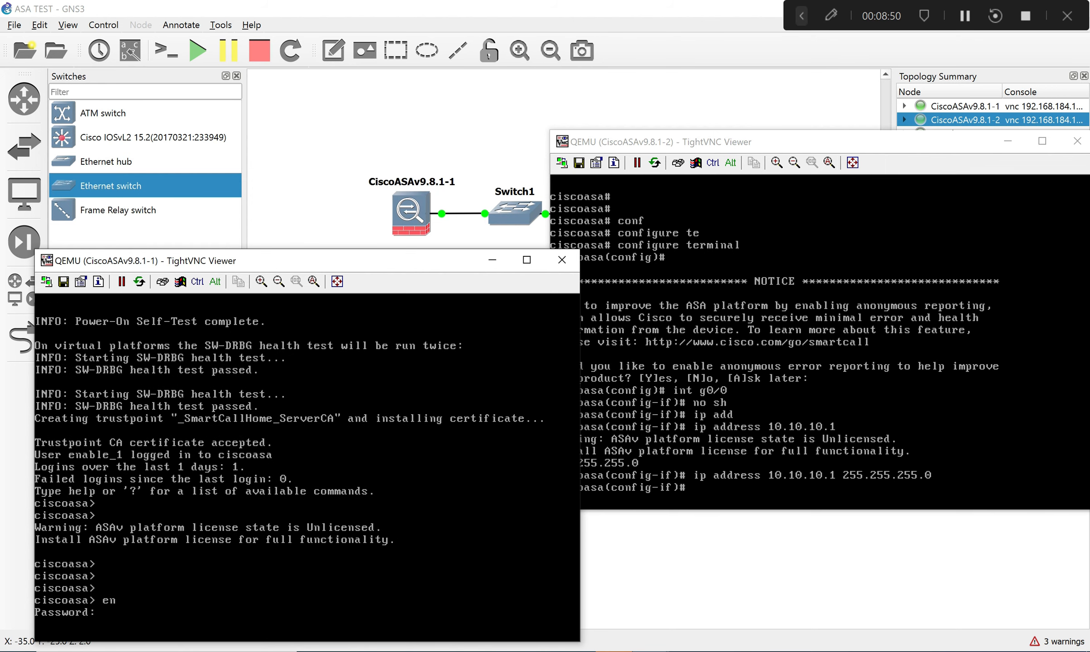
pyautogui.moveTo(391, 261); pyautogui.dragTo(449, 137)
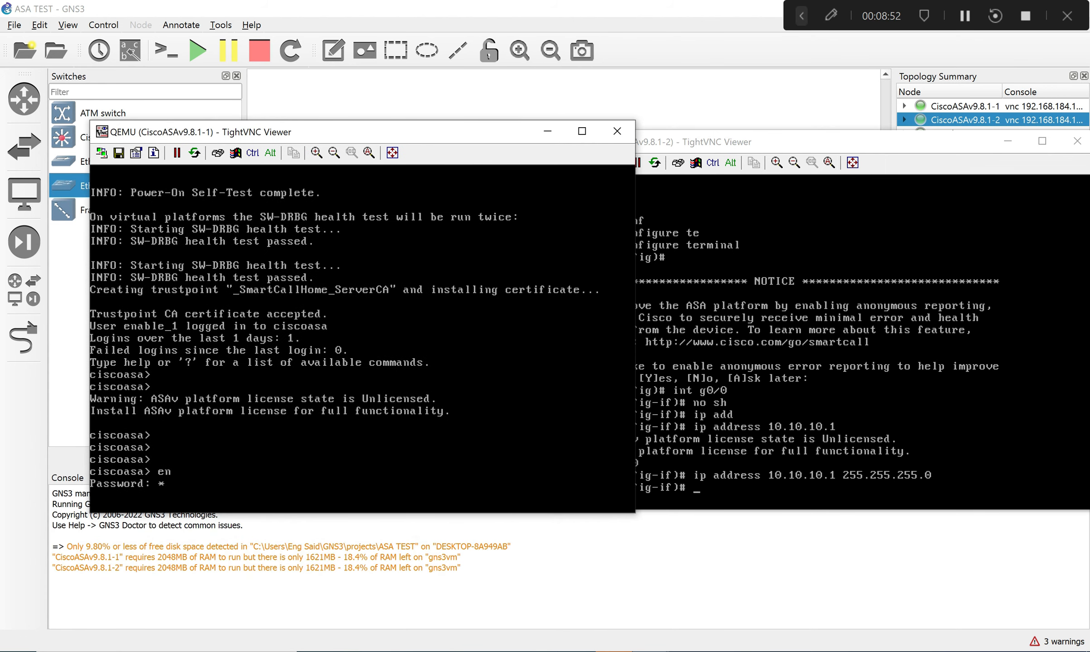
pyautogui.write('******')
pyautogui.press('Return')
pyautogui.press('Return')
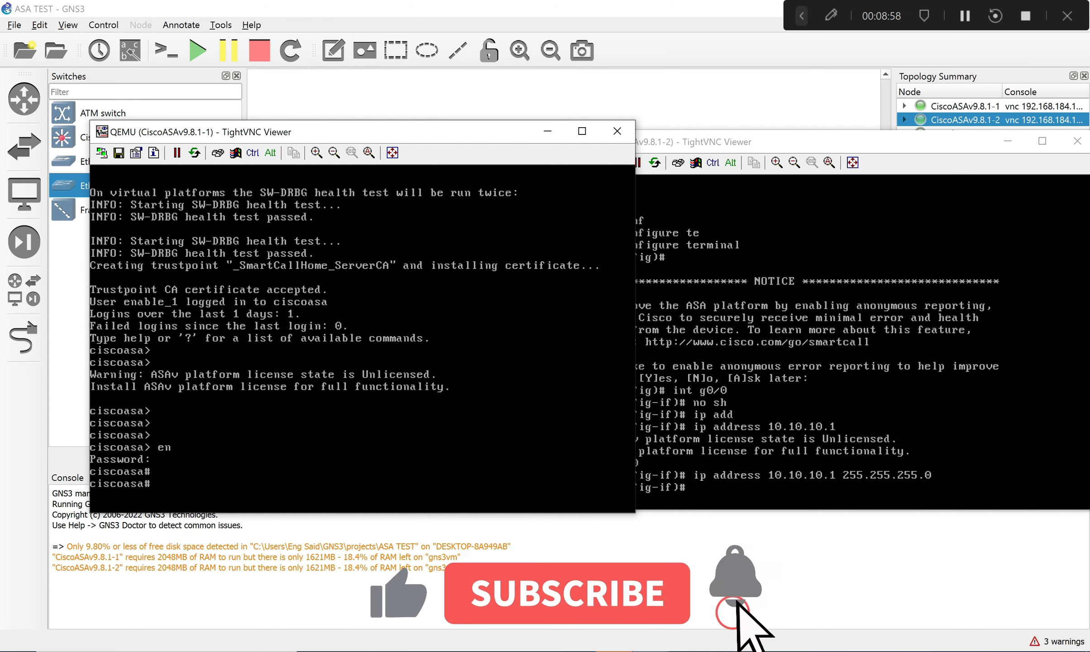
# Enter configure terminal mode on CiscoASAv9.8.1-1, skipping the anonymous error reporting question without an answer.
pyautogui.write('conf')
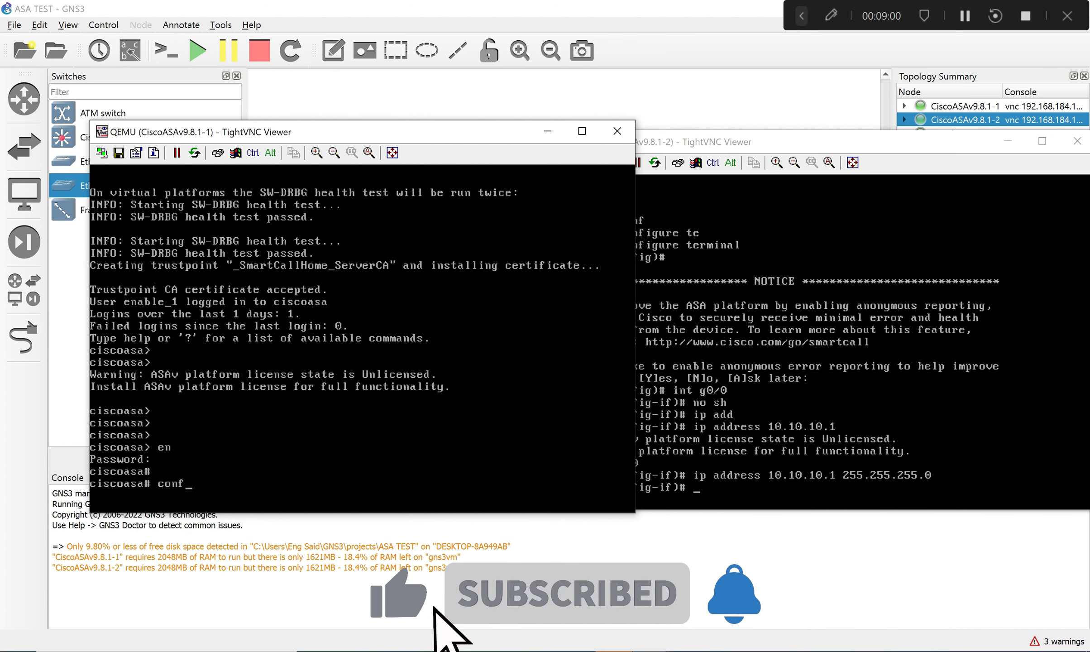
pyautogui.press('Tab')
pyautogui.write('ter')
pyautogui.press('Tab')
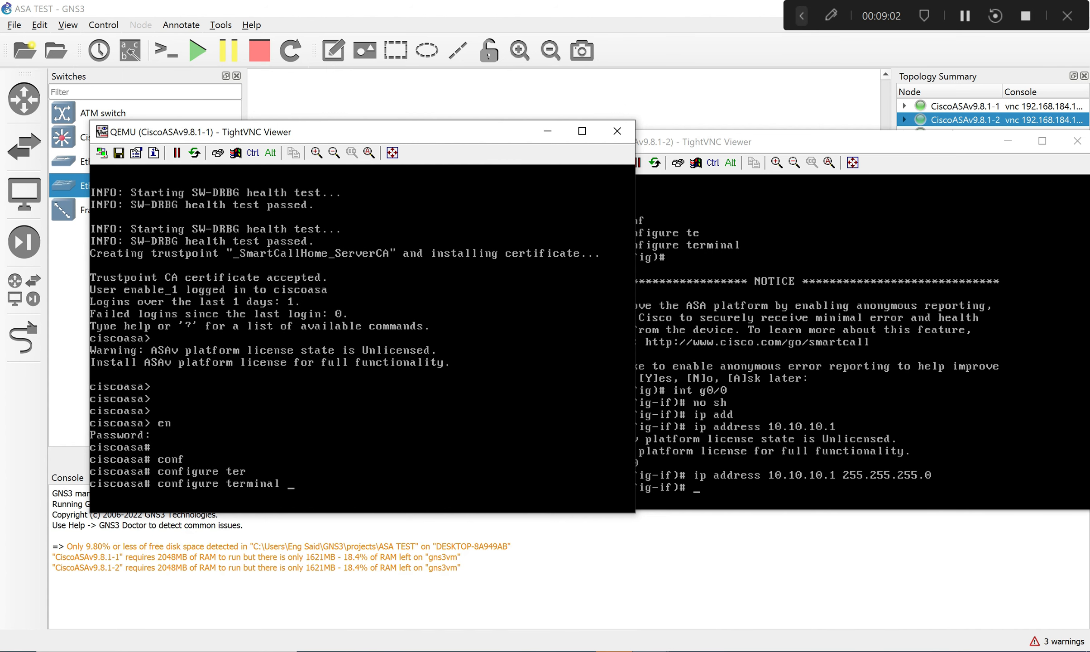
pyautogui.press('Return')
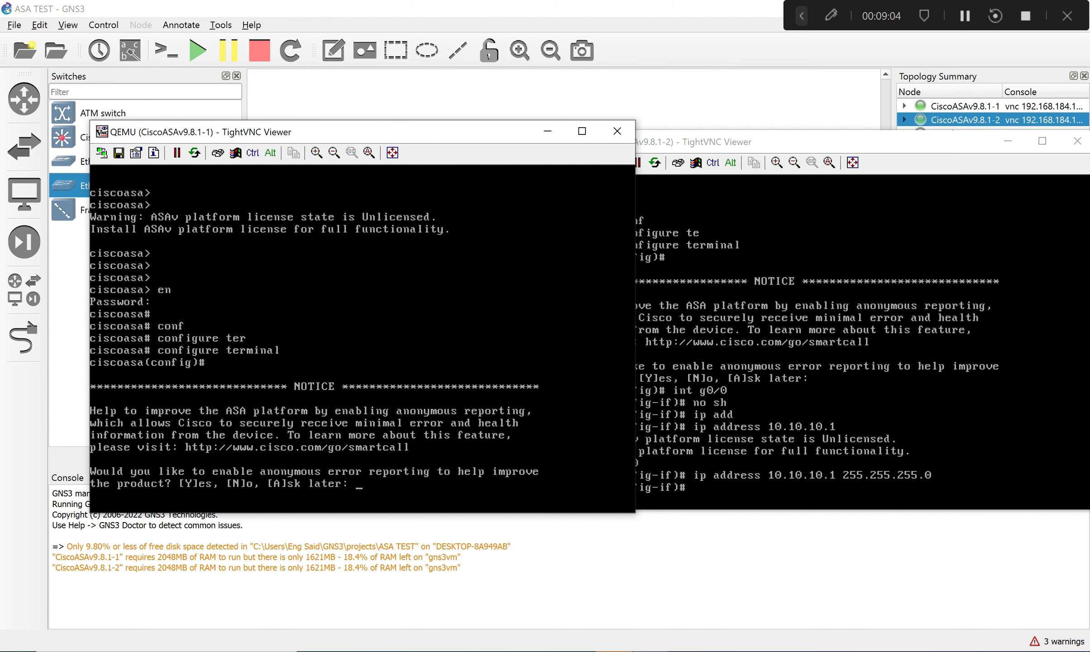
pyautogui.press('Return')
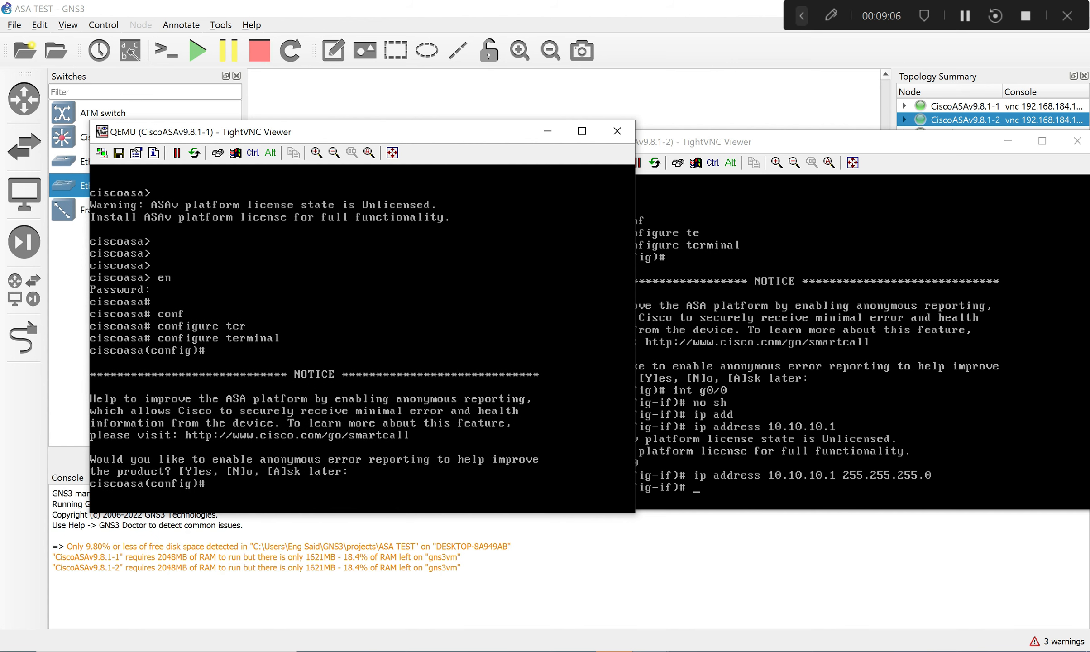
# Select interface g0/0 on CiscoASAv9.8.1-1 and enable it with no sh.
pyautogui.write('int g0/0')
pyautogui.press('Return')
pyautogui.write('no sh')
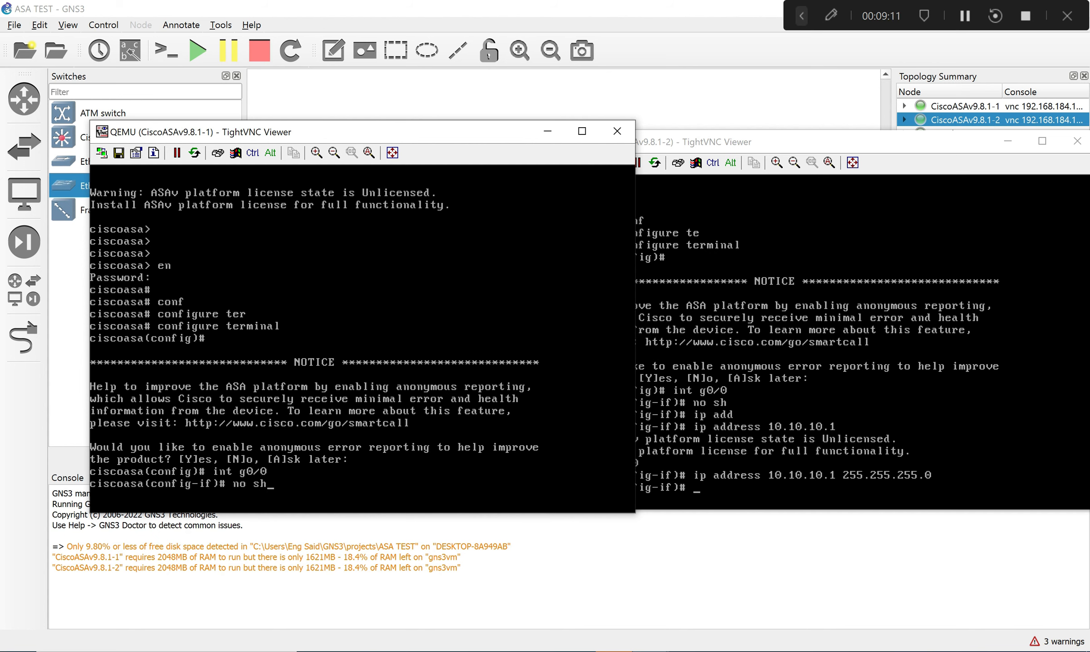
pyautogui.press('Return')
# Assign IP address 10.10.10.2 with mask 255.255.255.0 to g0/0 on CiscoASAv9.8.1-1.
pyautogui.write('ip a')
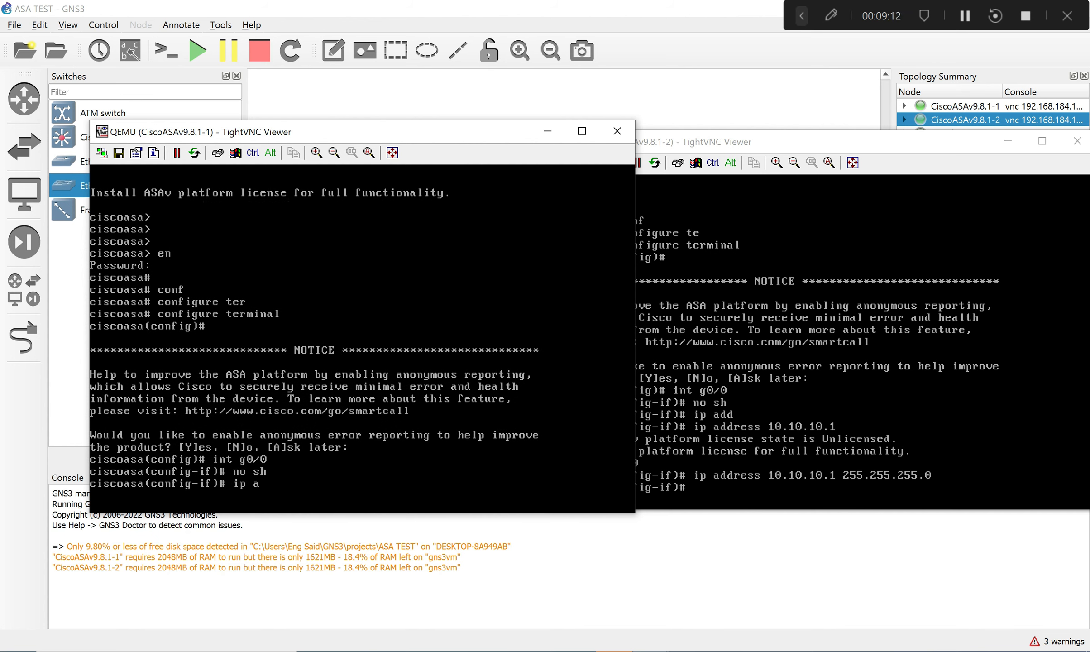
pyautogui.write('dd')
pyautogui.press('Tab')
pyautogui.write('1')
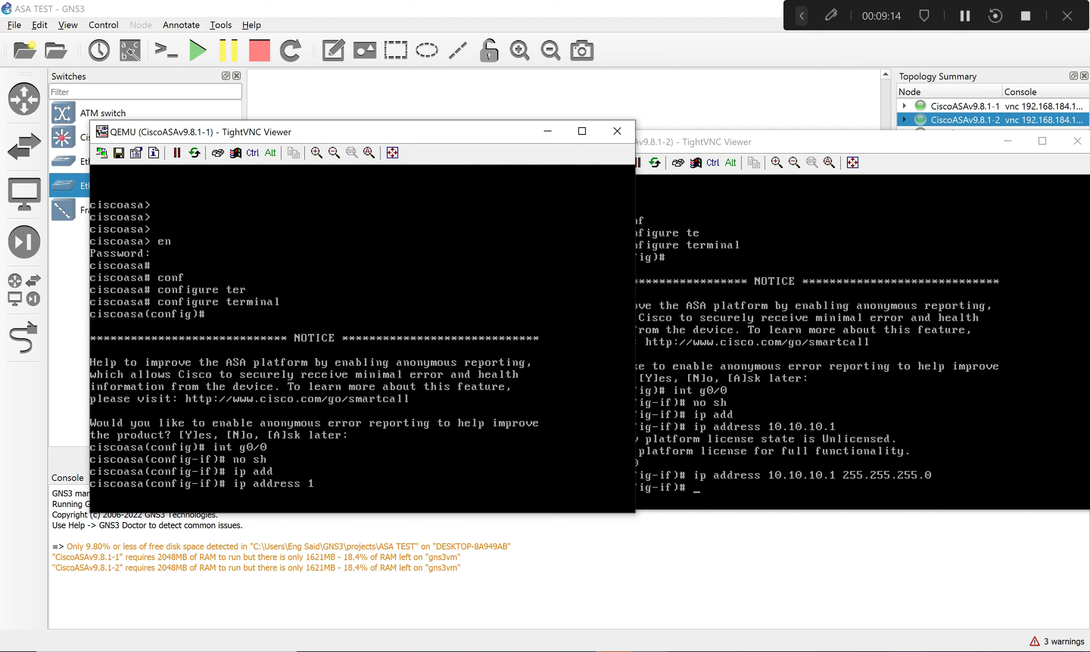
pyautogui.write('0.10.10.2 255.255')
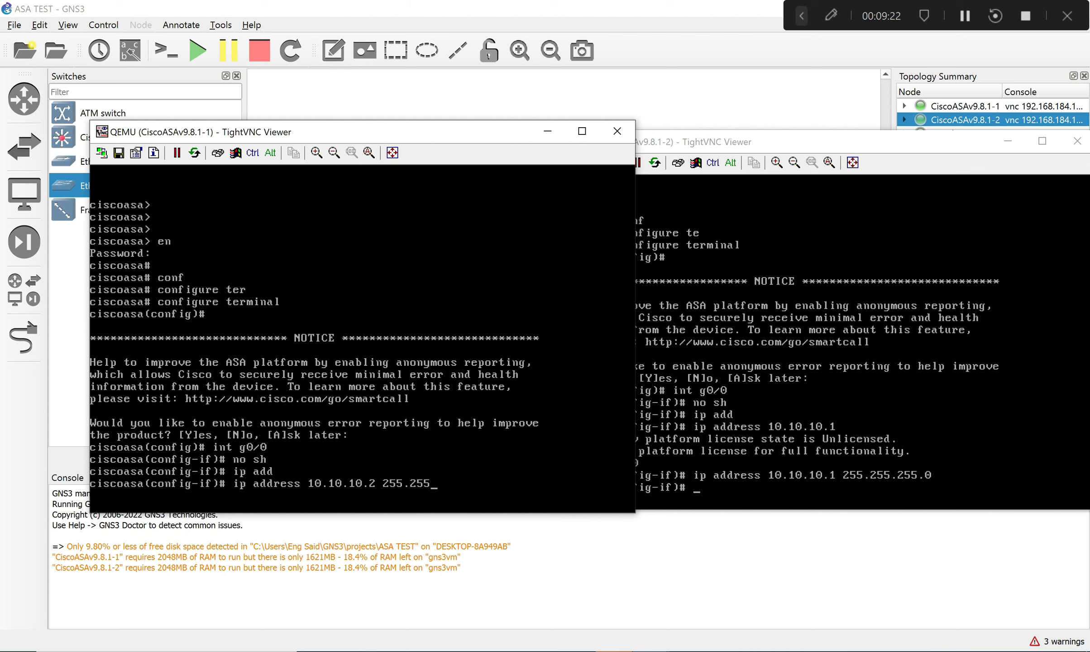
pyautogui.write('.255.0')
pyautogui.press('Return')
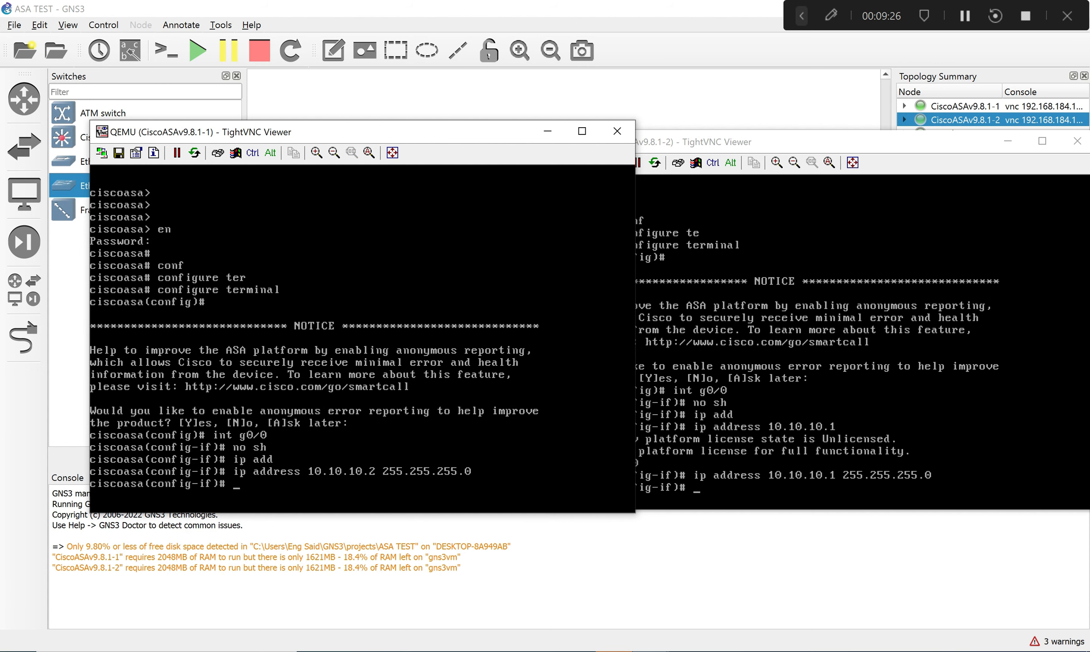
# Ping 10.10.10.1 from CiscoASAv9.8.1-1 to test the connection to the other firewall.
pyautogui.write('do')
pyautogui.press('BackSpace')
pyautogui.press('BackSpace')
pyautogui.write('do')
pyautogui.press('BackSpace')
pyautogui.press('BackSpace')
pyautogui.write('ping 10.101')
pyautogui.press('BackSpace')
pyautogui.write('.10.1')
pyautogui.press('Return')
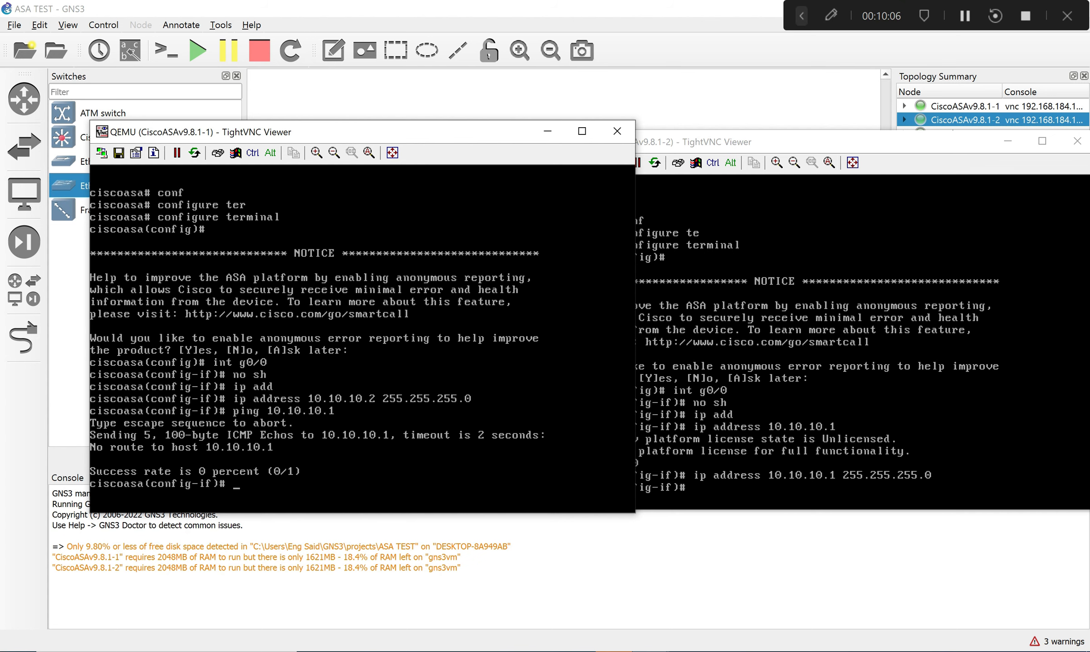
# Spread the two consoles apart and display the brief interface IP summary on CiscoASAv9.8.1-1 with sh int ip br.
pyautogui.moveTo(821, 142); pyautogui.dragTo(883, 238)
pyautogui.moveTo(493, 141); pyautogui.dragTo(531, 136)
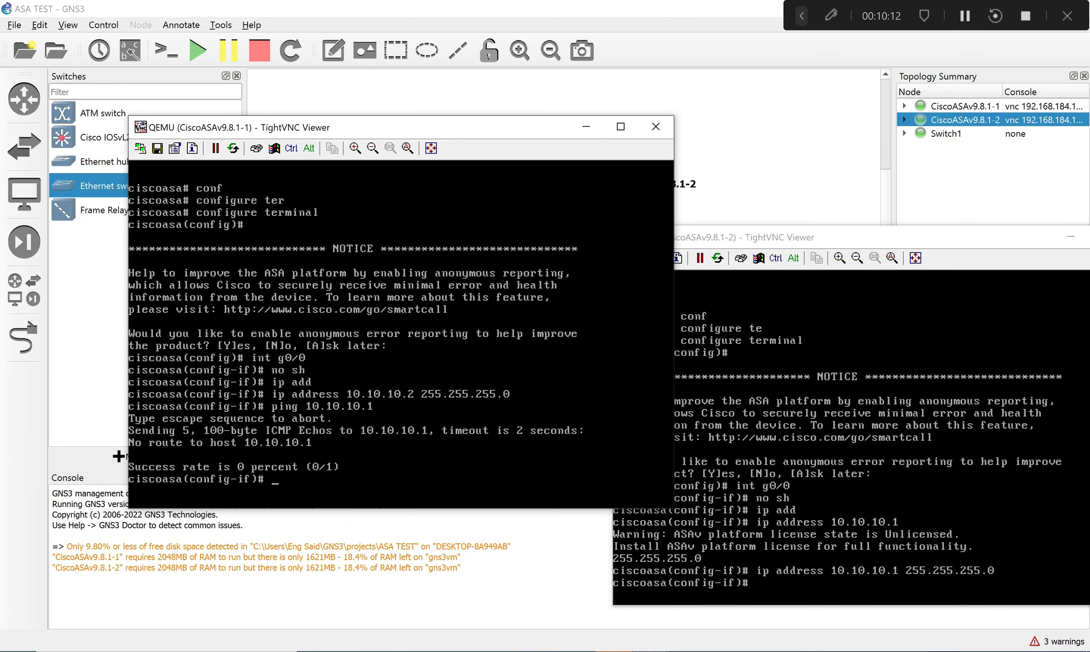
pyautogui.write('sh int ip br')
pyautogui.press('Return')
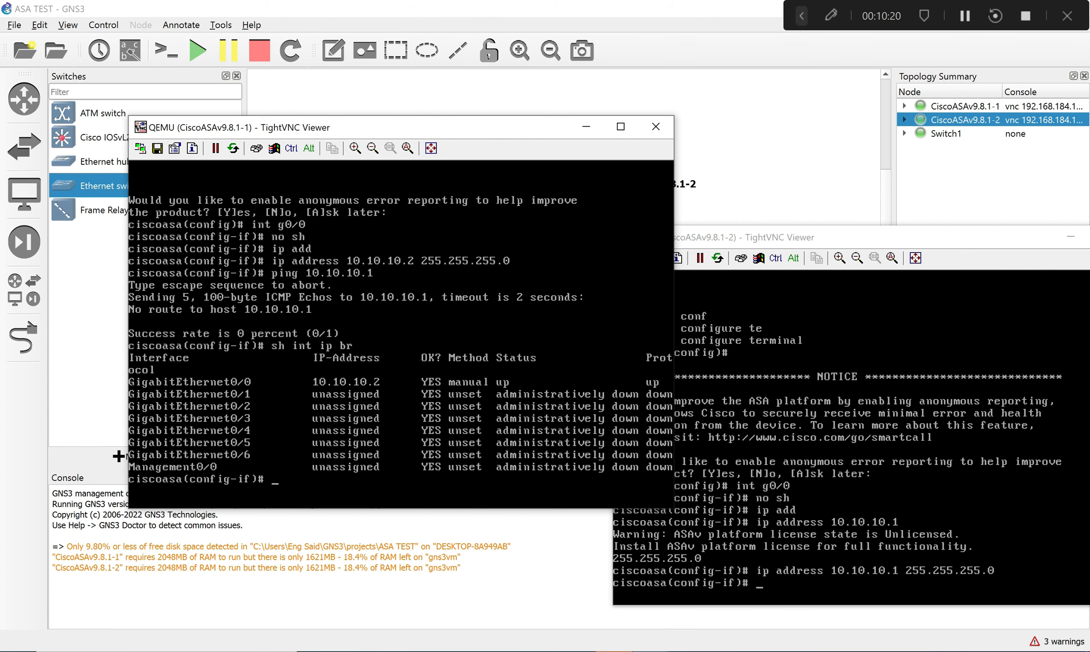
# Bring the CiscoASAv9.8.1-2 console forward and display its brief interface IP summary with sh int ip br.
pyautogui.moveTo(861, 238); pyautogui.dragTo(803, 109)
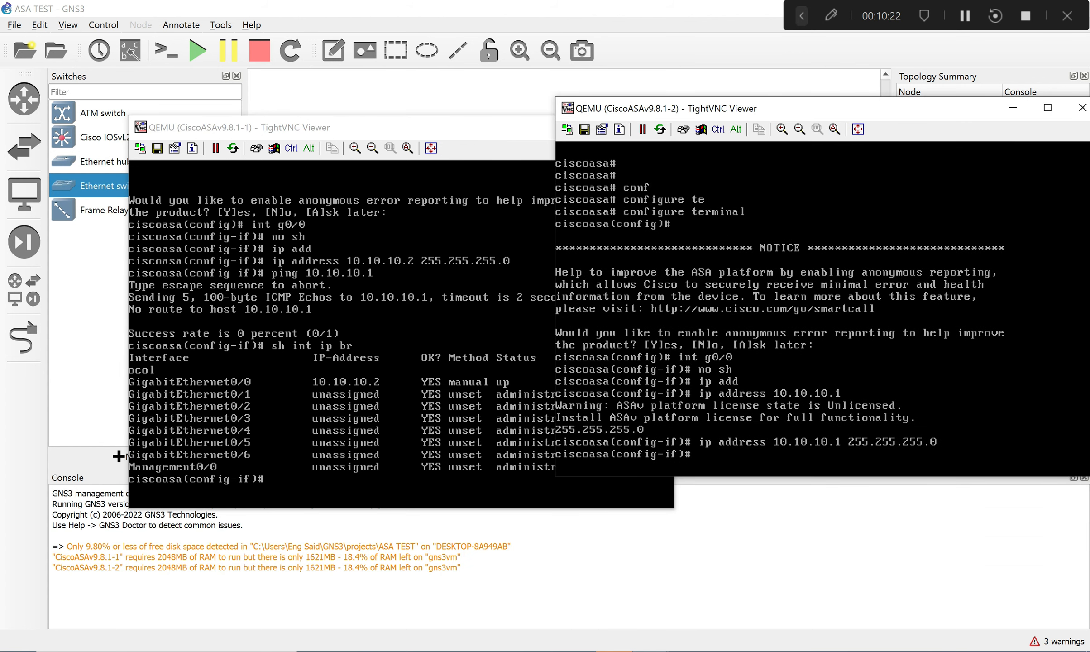
pyautogui.write('sh ip int br')
pyautogui.press('Return')
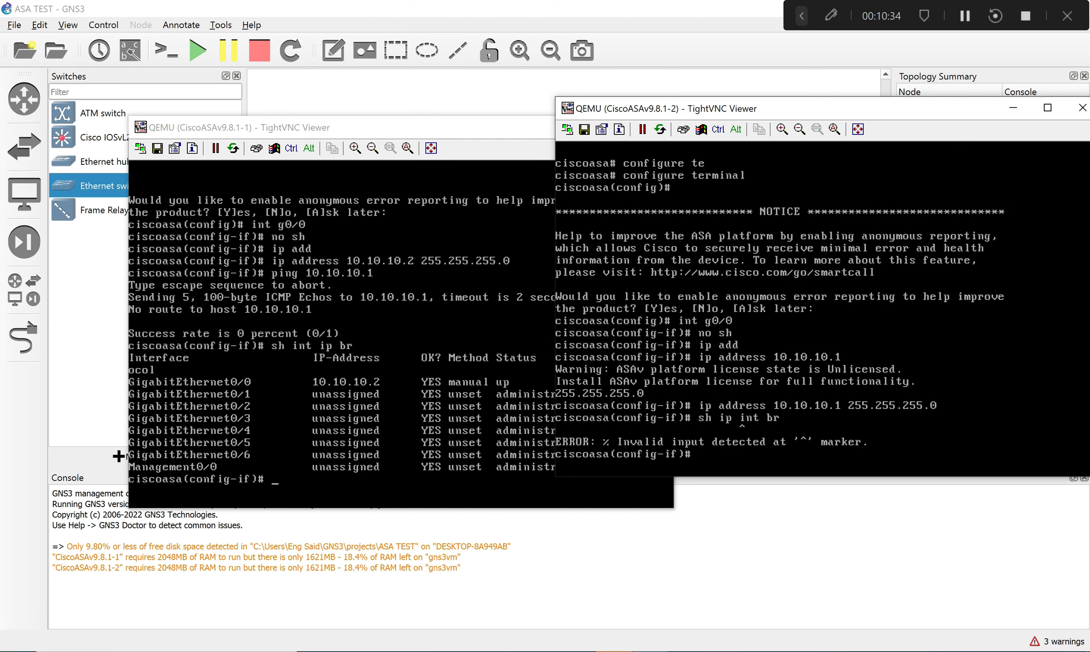
pyautogui.write('sh int ip br')
pyautogui.press('Return')
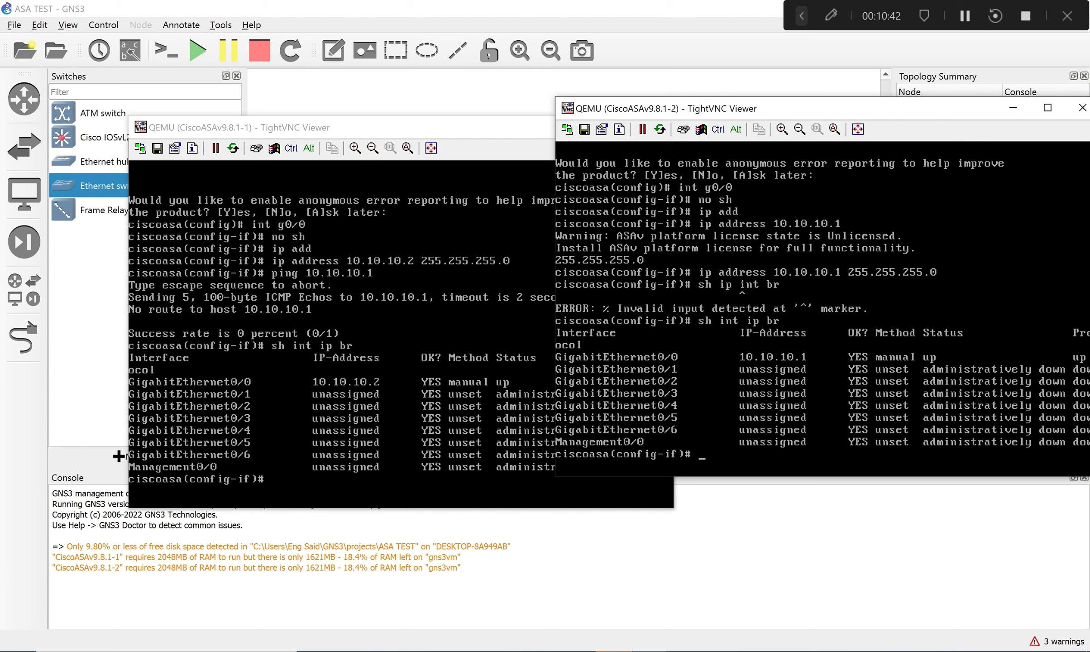
# Ping 10.10.10.1 from CiscoASAv9.8.1-2 and display its routing table with sh route.
pyautogui.write('ping 10.10.10.1')
pyautogui.press('Return')
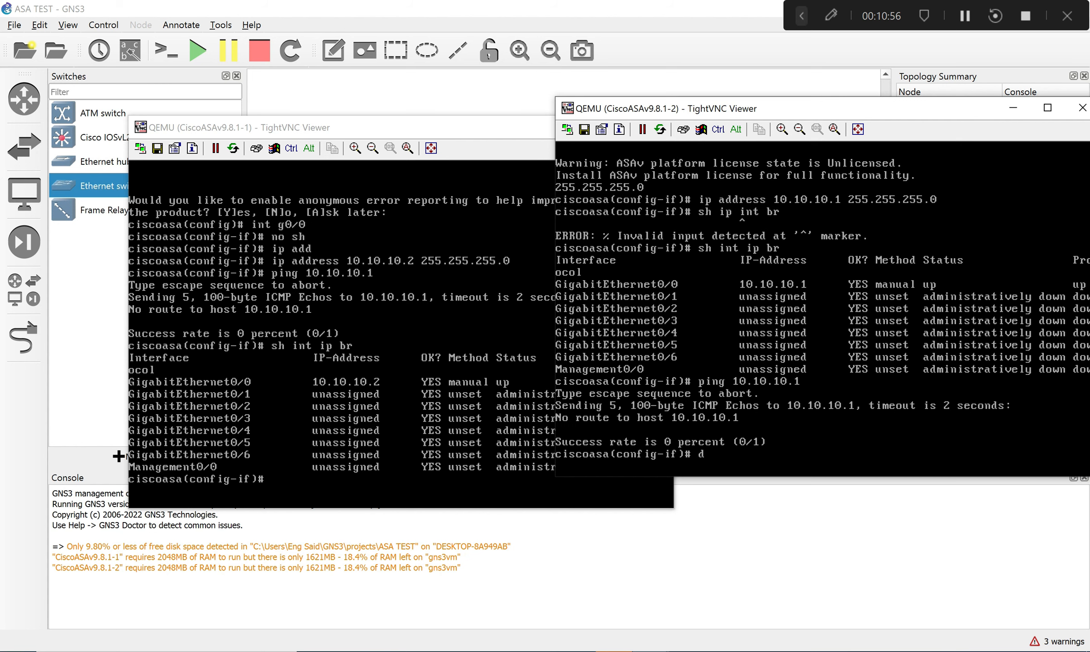
pyautogui.write('sh route')
pyautogui.press('Return')
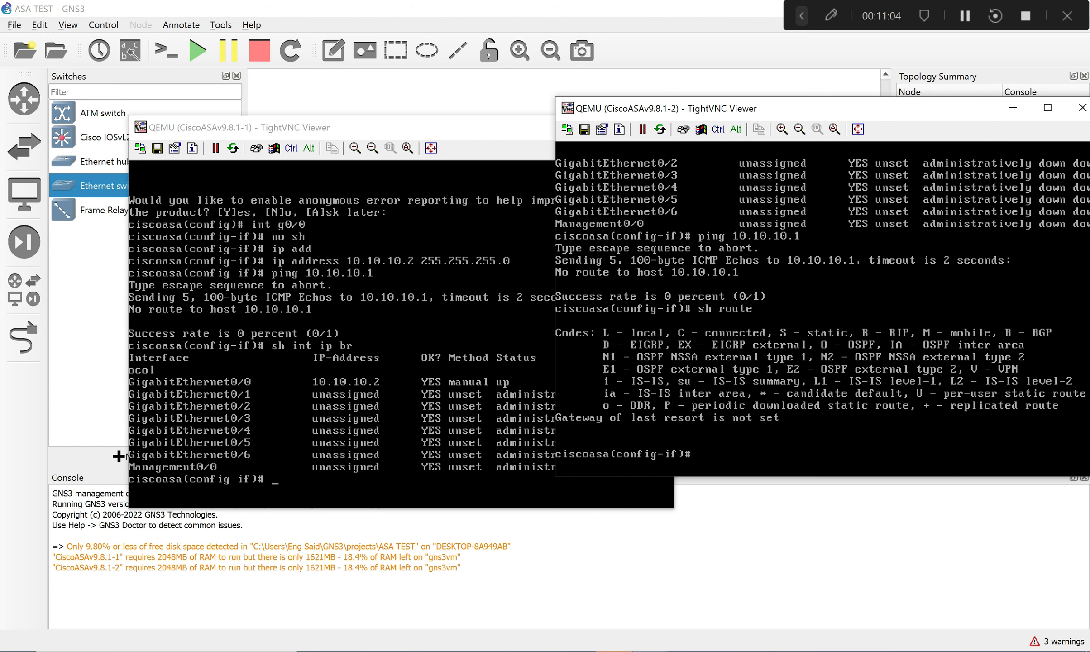
# Exit interface configuration on CiscoASAv9.8.1-2 and try to list the options of the ip route command.
pyautogui.write('exi')
pyautogui.press('Return')
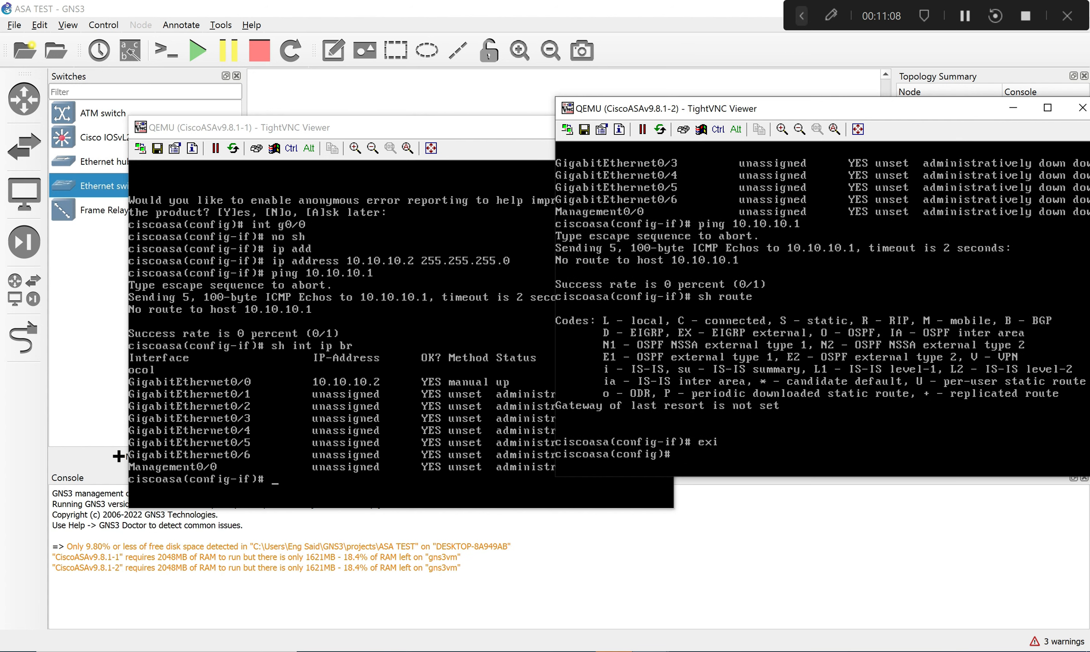
pyautogui.write('ip rou')
pyautogui.press('Tab')
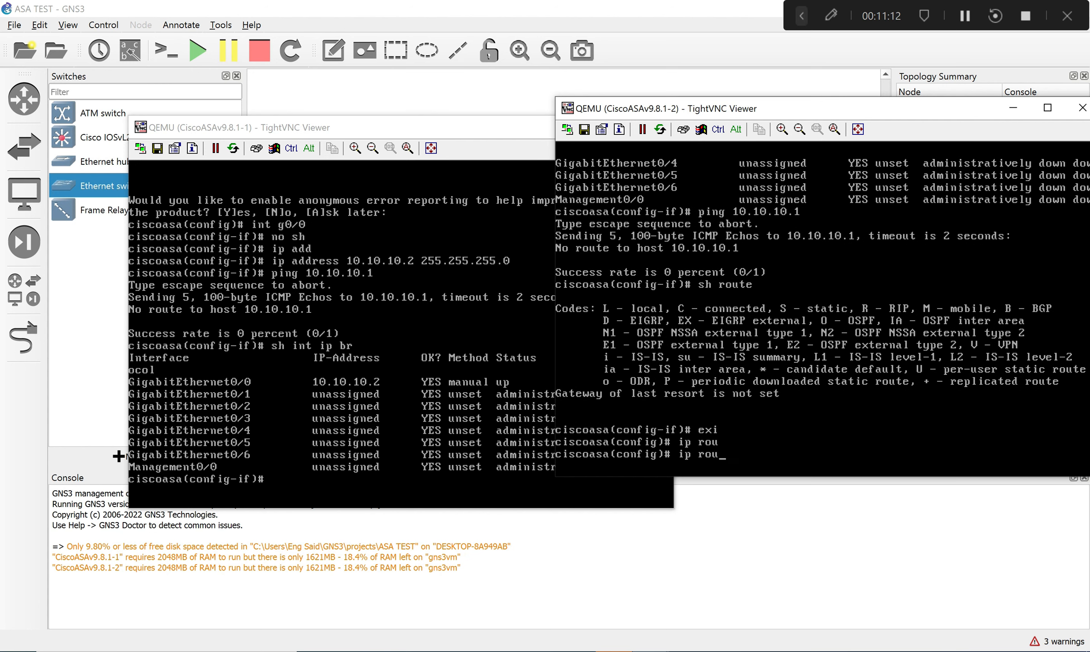
pyautogui.write('te ?')
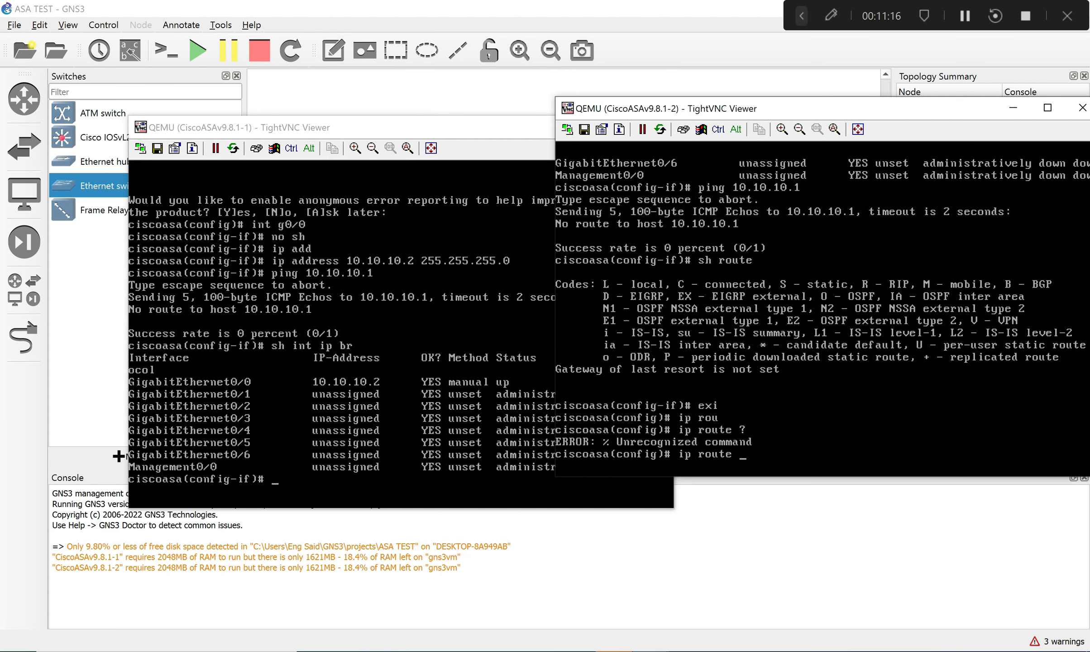
# Clear the ip route entry on CiscoASAv9.8.1-2 and list the configuration commands that start with route.
pyautogui.press('BackSpace')
pyautogui.press('BackSpace')
pyautogui.press('BackSpace')
pyautogui.press('BackSpace')
pyautogui.press('BackSpace')
pyautogui.press('BackSpace')
pyautogui.press('BackSpace')
pyautogui.press('BackSpace')
pyautogui.write('rou')
pyautogui.press('Tab')
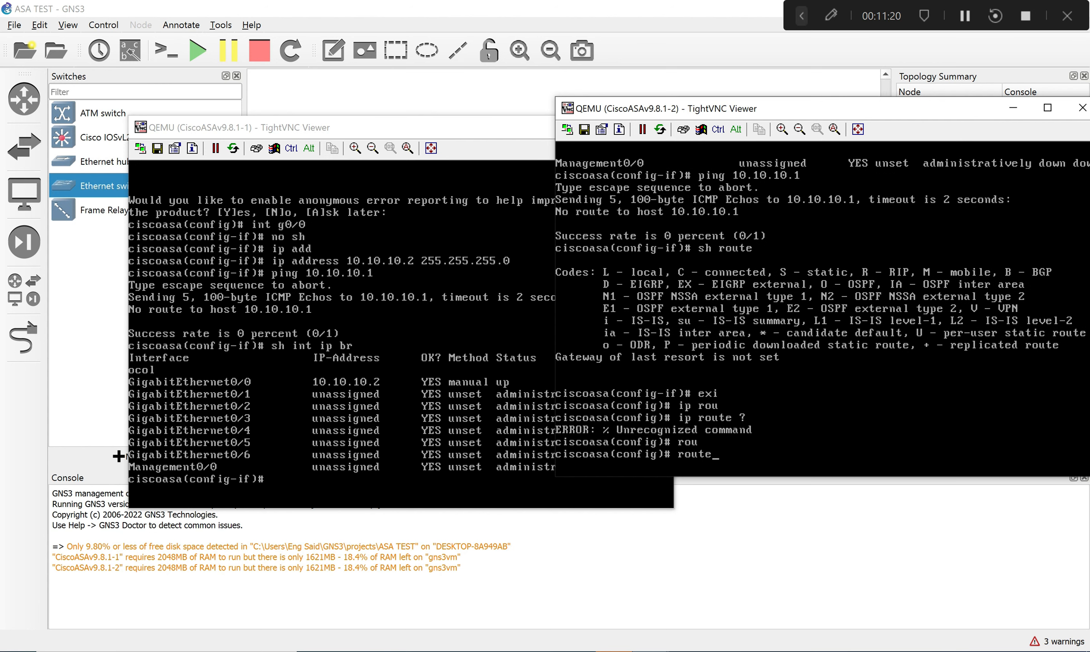
pyautogui.write('?')
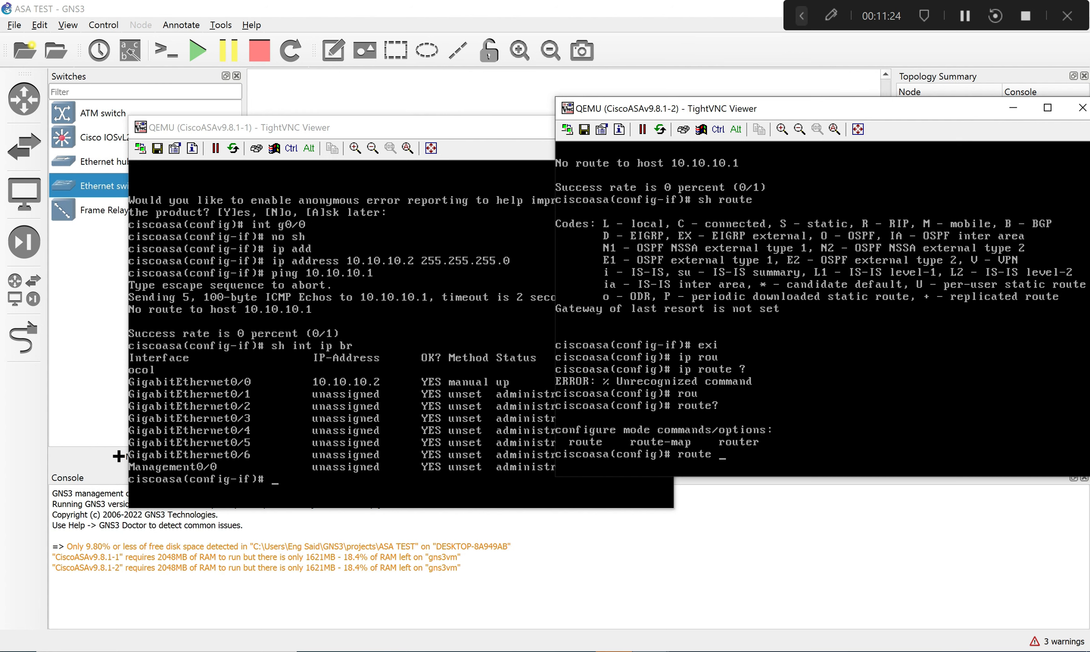
# List the options of the route command on CiscoASAv9.8.1-2 and try to complete the interface keyword in.
pyautogui.write(' ?')
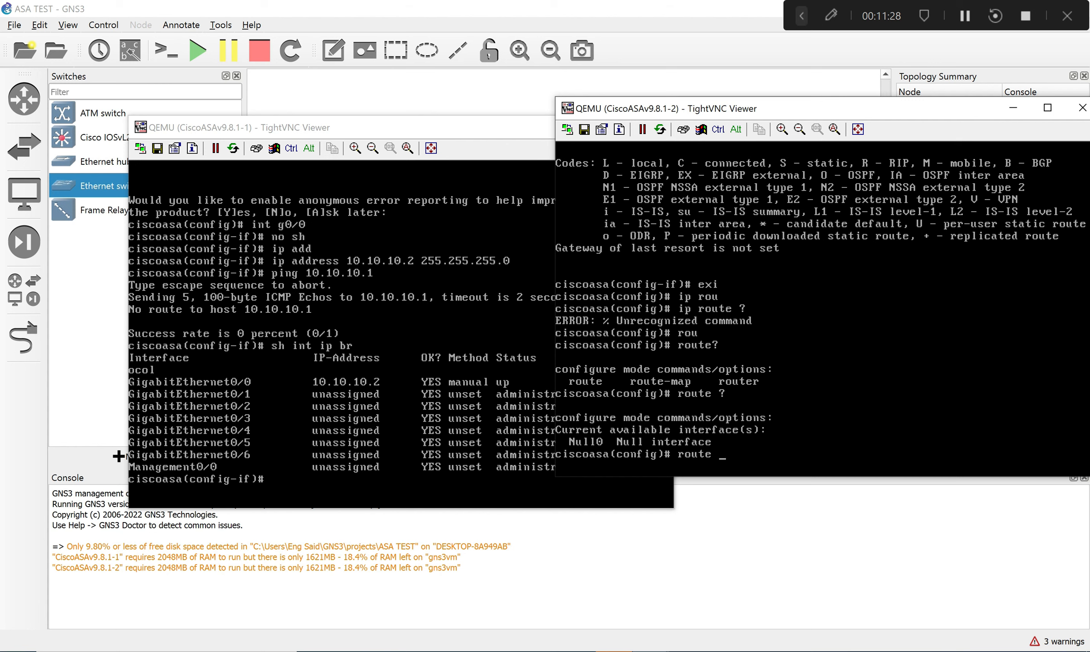
pyautogui.write('in')
pyautogui.press('Tab')
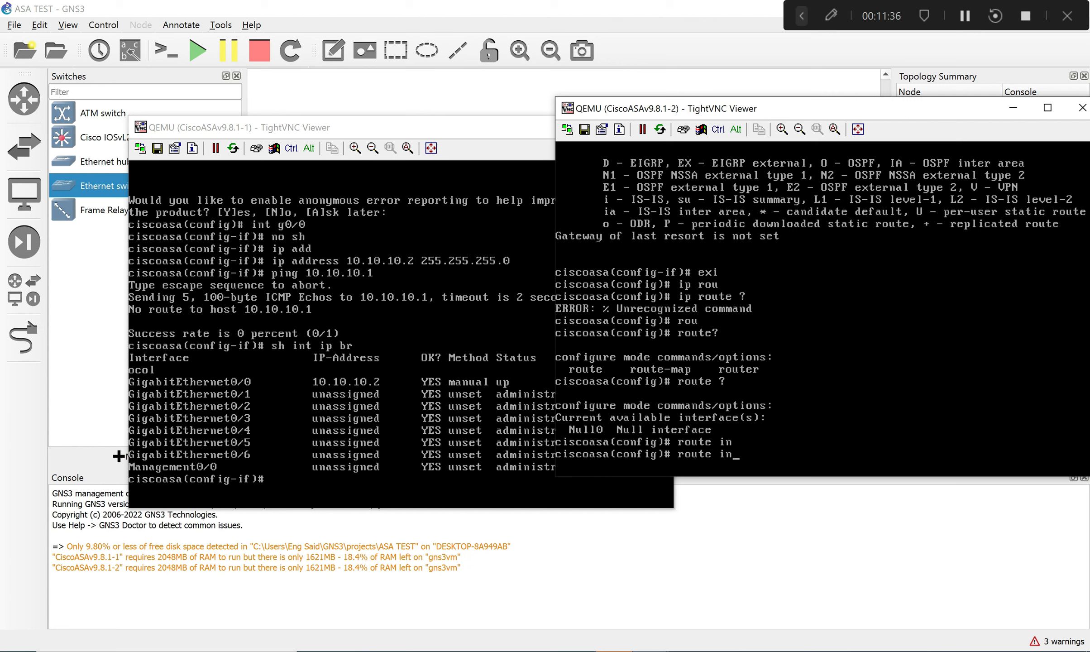
# Try route 10.10.10.1 int on CiscoASAv9.8.1-2, and check the options available after route 10.10.10.1.
pyautogui.press('BackSpace')
pyautogui.press('BackSpace')
pyautogui.write('10.10')
pyautogui.write('.1 int')
pyautogui.press('Tab')
pyautogui.press('BackSpace')
pyautogui.press('BackSpace')
pyautogui.press('BackSpace')
pyautogui.press('BackSpace')
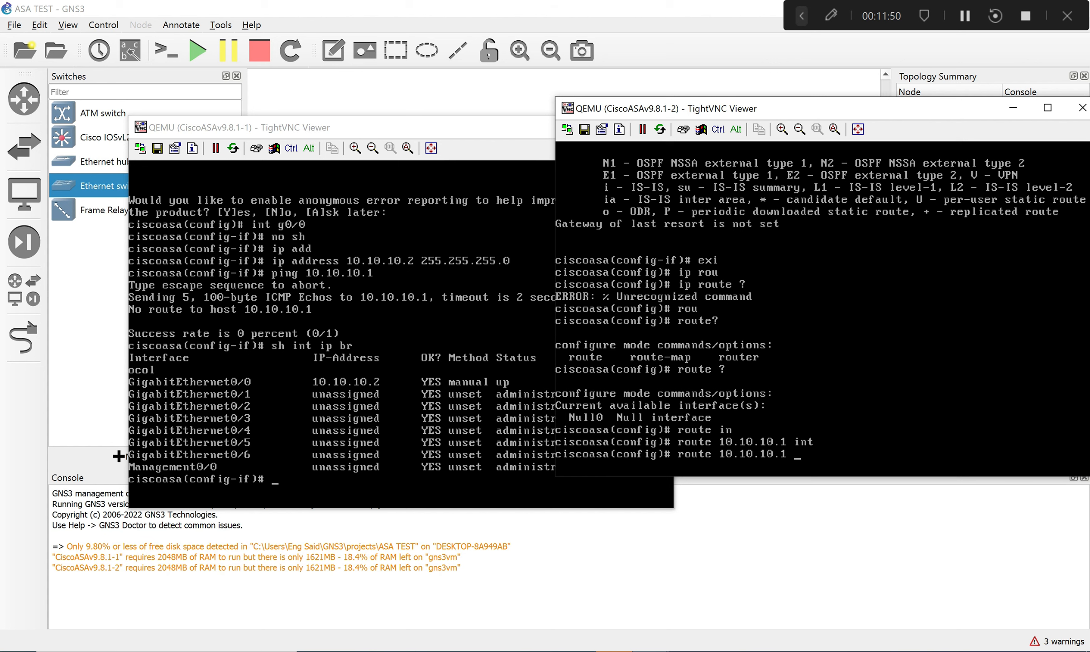
pyautogui.write('?')
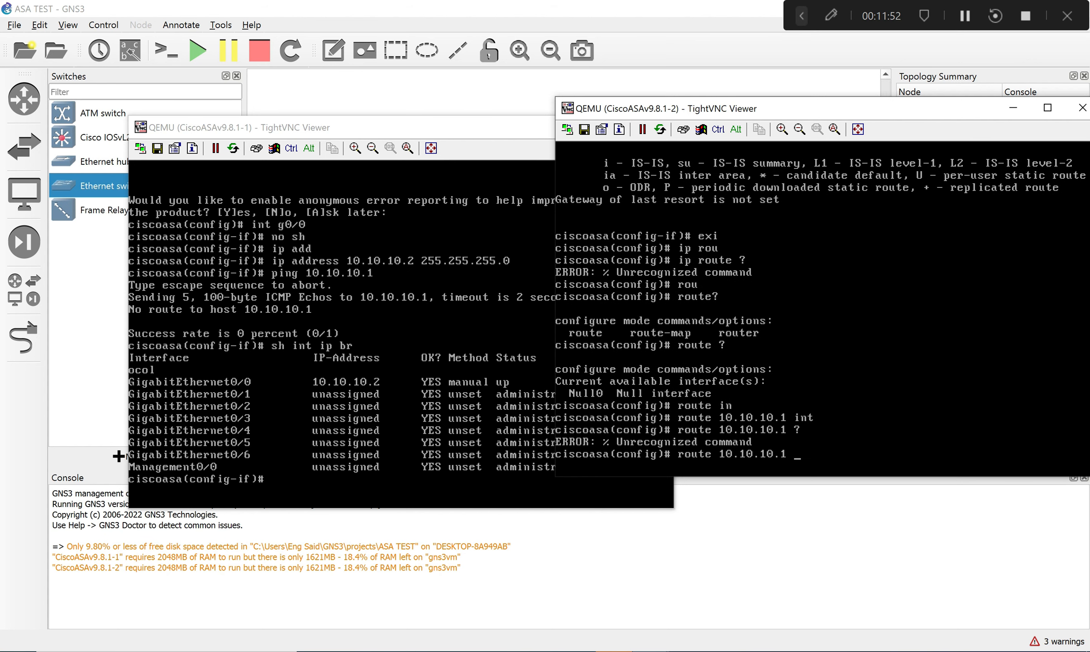
# Clear the 10.10.10.1 address from the route entry and query the command's options again.
pyautogui.press('BackSpace')
pyautogui.press('BackSpace')
pyautogui.press('BackSpace')
pyautogui.press('BackSpace')
pyautogui.press('BackSpace')
pyautogui.press('BackSpace')
pyautogui.press('BackSpace')
pyautogui.press('BackSpace')
pyautogui.press('BackSpace')
pyautogui.press('BackSpace')
pyautogui.press('BackSpace')
pyautogui.write('?')
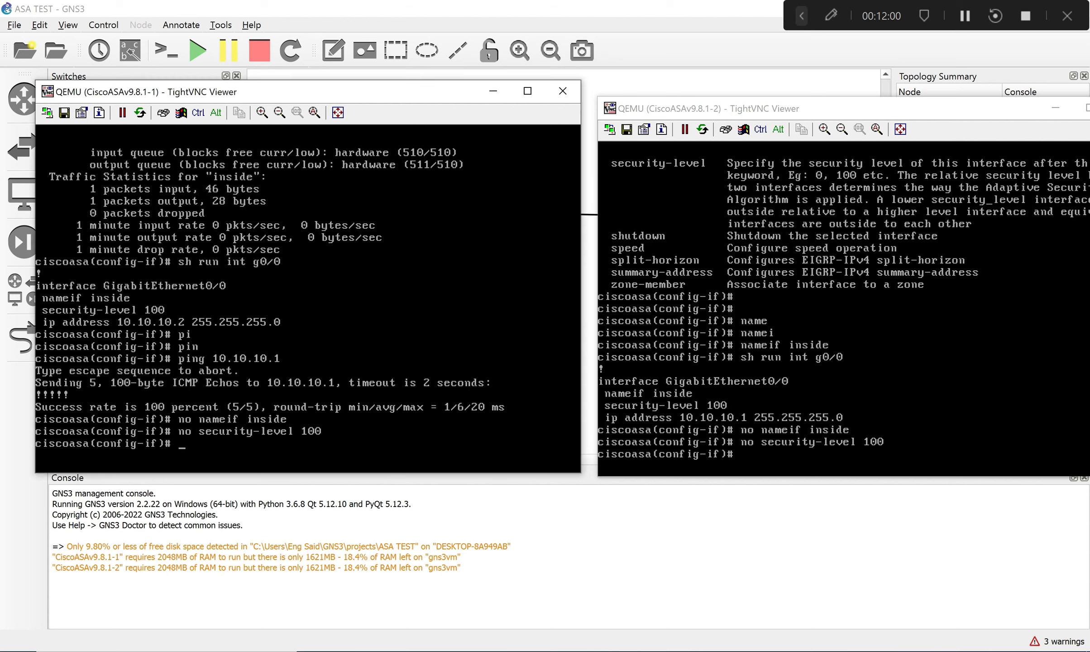
# Add blank prompt lines below the no security-level 100 command in the CiscoASAv9.8.1-1 console.
pyautogui.press('Return')
pyautogui.press('Return')
pyautogui.press('Return')
pyautogui.press('Return')
pyautogui.press('Return')
pyautogui.press('Return')
pyautogui.press('Return')
pyautogui.press('Return')
pyautogui.press('Return')
pyautogui.press('Return')
pyautogui.press('Return')
pyautogui.press('Return')
pyautogui.press('Return')
pyautogui.press('Return')
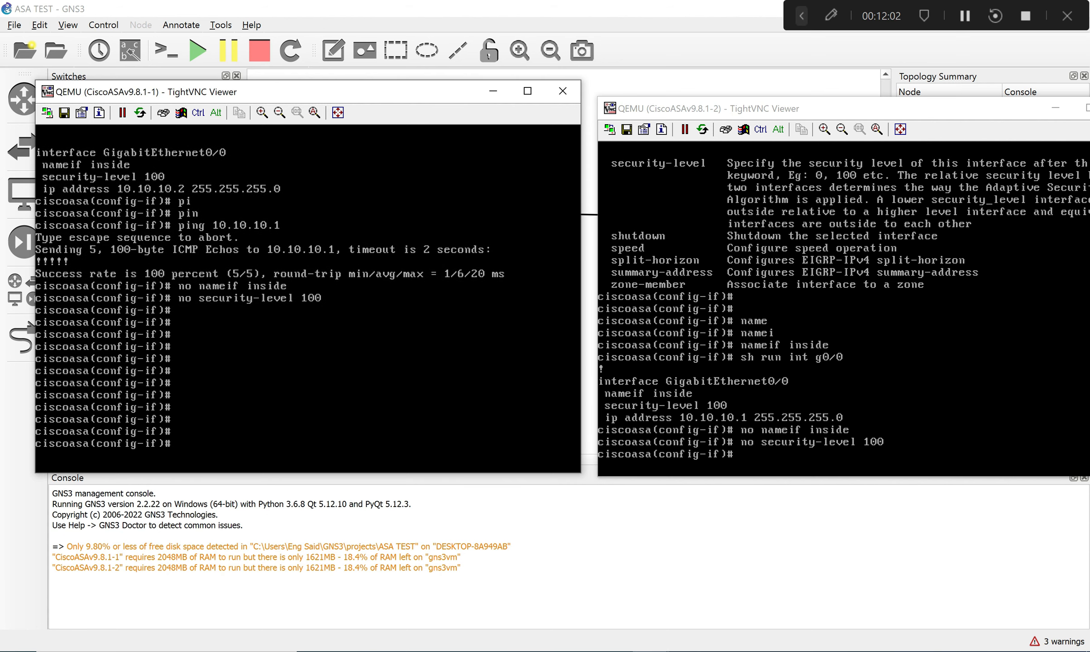
# Recall the earlier ping command on CiscoASAv9.8.1-1 and ping 10.10.10.1.
pyautogui.press('Up')
pyautogui.press('Up')
pyautogui.press('Up')
pyautogui.press('Up')
pyautogui.press('Up')
pyautogui.press('Up')
pyautogui.press('Up')
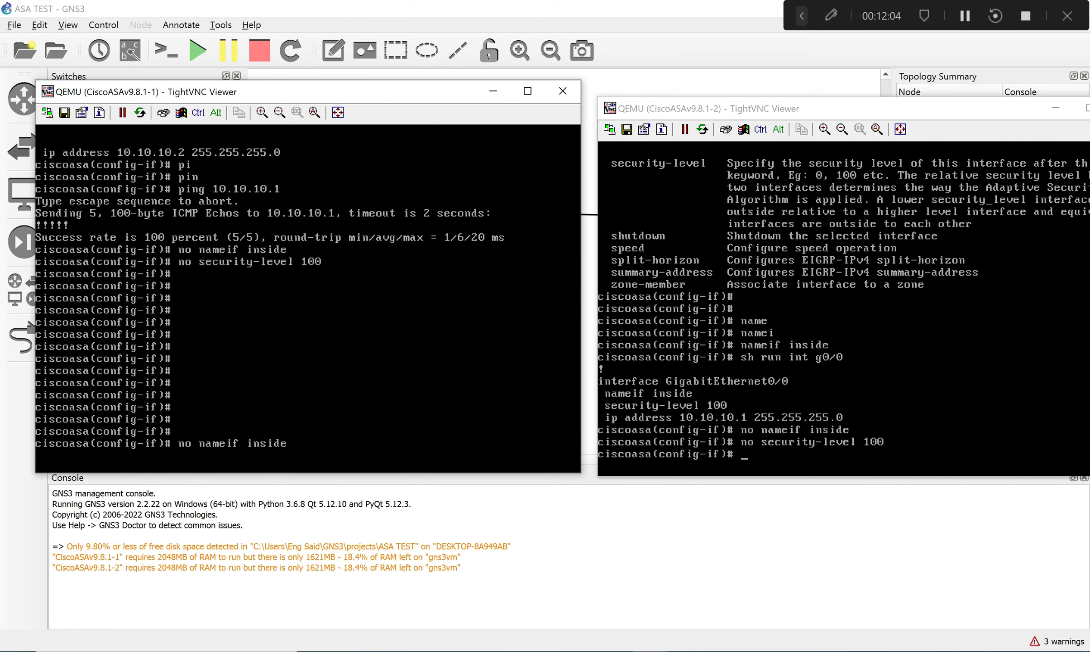
pyautogui.press('Up')
pyautogui.press('Up')
pyautogui.press('Return')
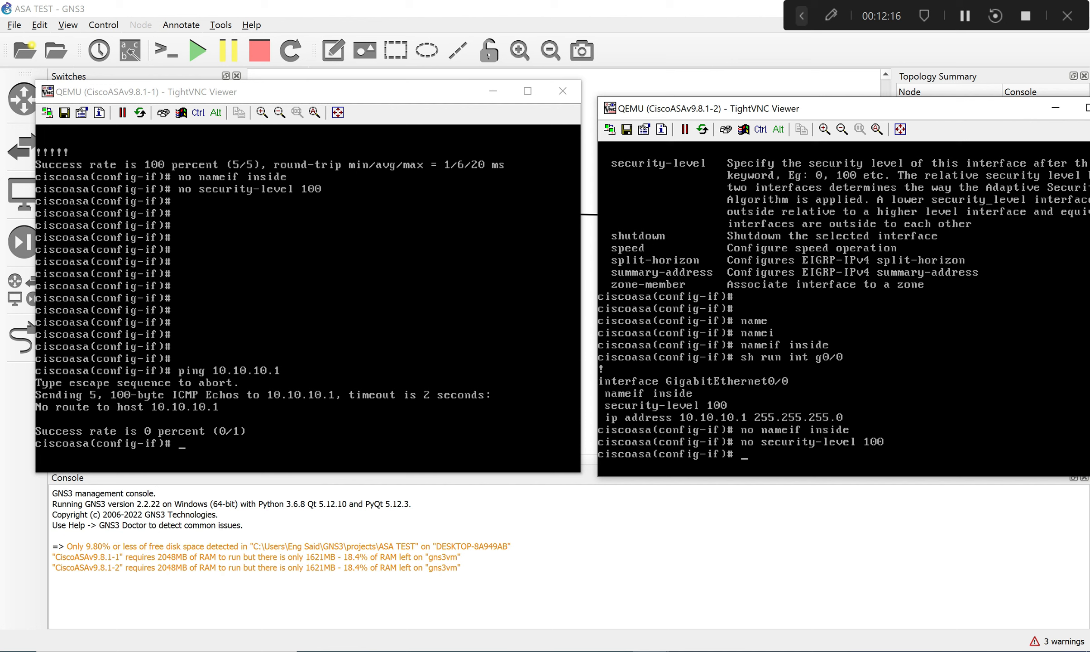
# Display the running configuration of g0/0 on CiscoASAv9.8.1-2 with sh run int g0/0.
pyautogui.write('p')
pyautogui.write(' run int')
pyautogui.write(' g0')
pyautogui.write('/0')
pyautogui.press('Return')
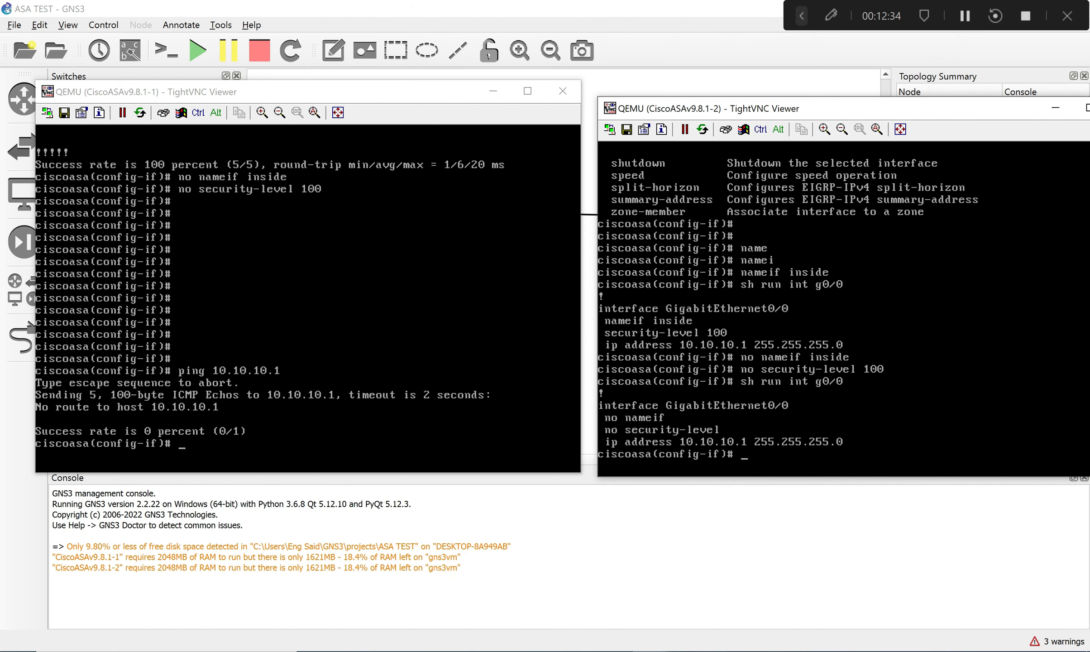
# Move both console windows lower to uncover the topology, and raise the CiscoASAv9.8.1-1 console slightly.
pyautogui.moveTo(852, 109); pyautogui.dragTo(906, 248)
pyautogui.moveTo(317, 92); pyautogui.dragTo(313, 248)
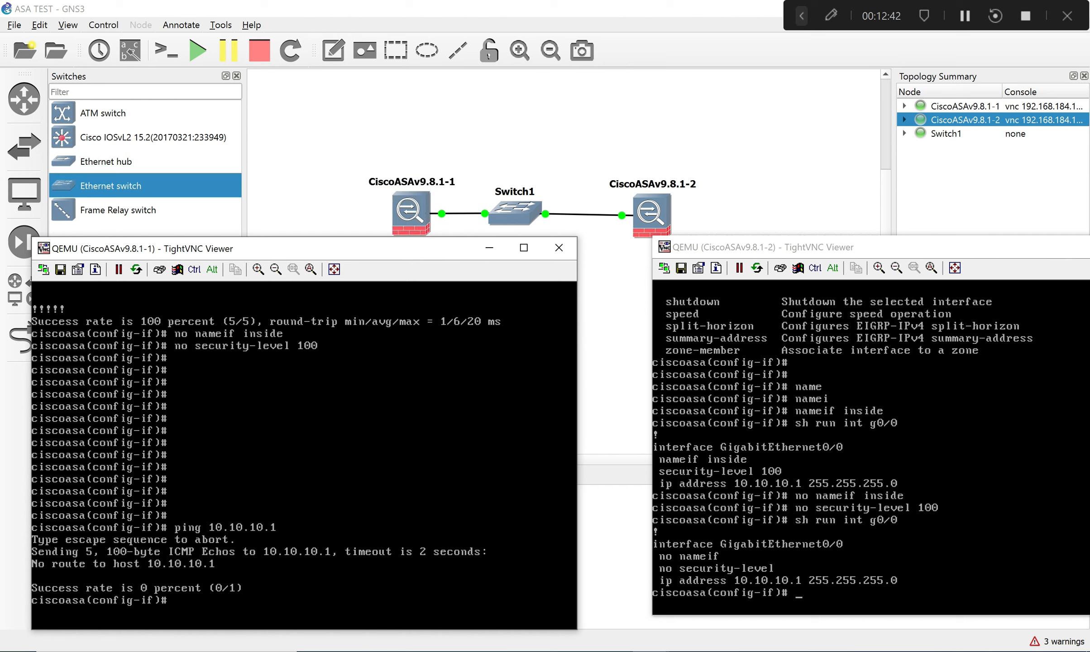
pyautogui.moveTo(391, 257); pyautogui.dragTo(406, 211)
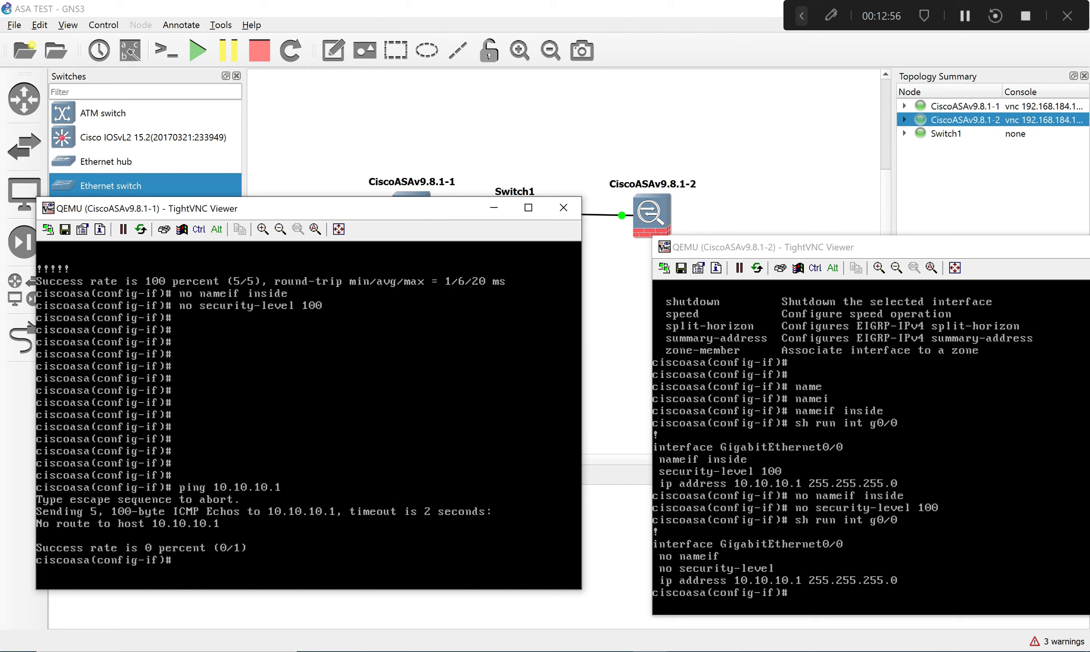
# Recall the 10.10.10.1 ping on CiscoASAv9.8.1-1, and ping 10.10.10.1 from CiscoASAv9.8.1-2.
pyautogui.press('Up')
pyautogui.click(799, 593)
pyautogui.write('ping ')
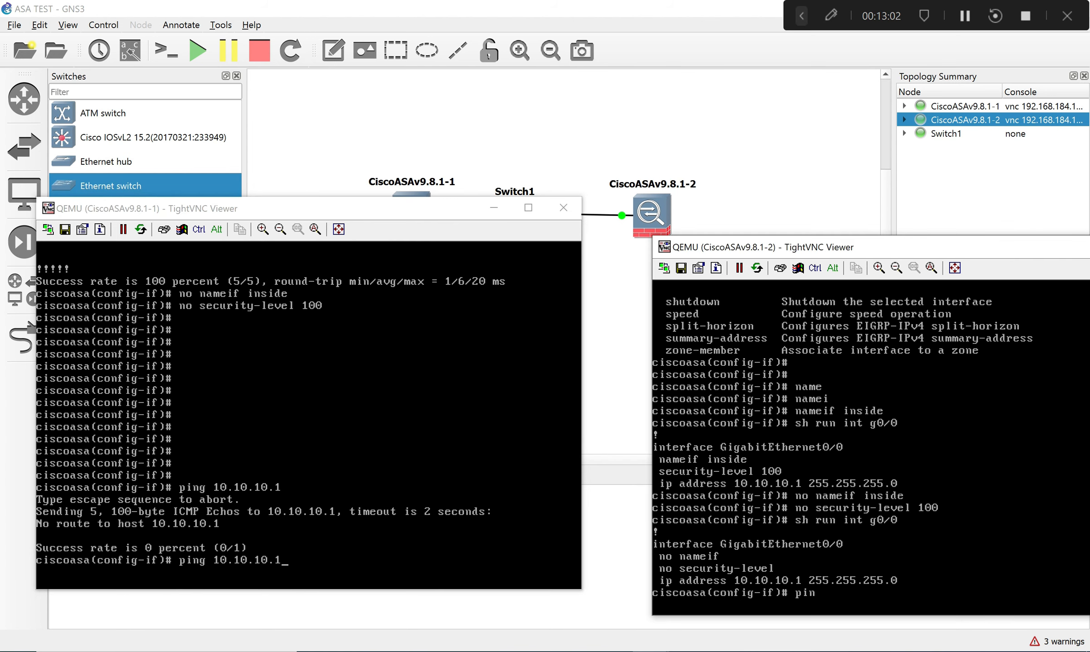
pyautogui.write('10.10.10.1')
pyautogui.press('Return')
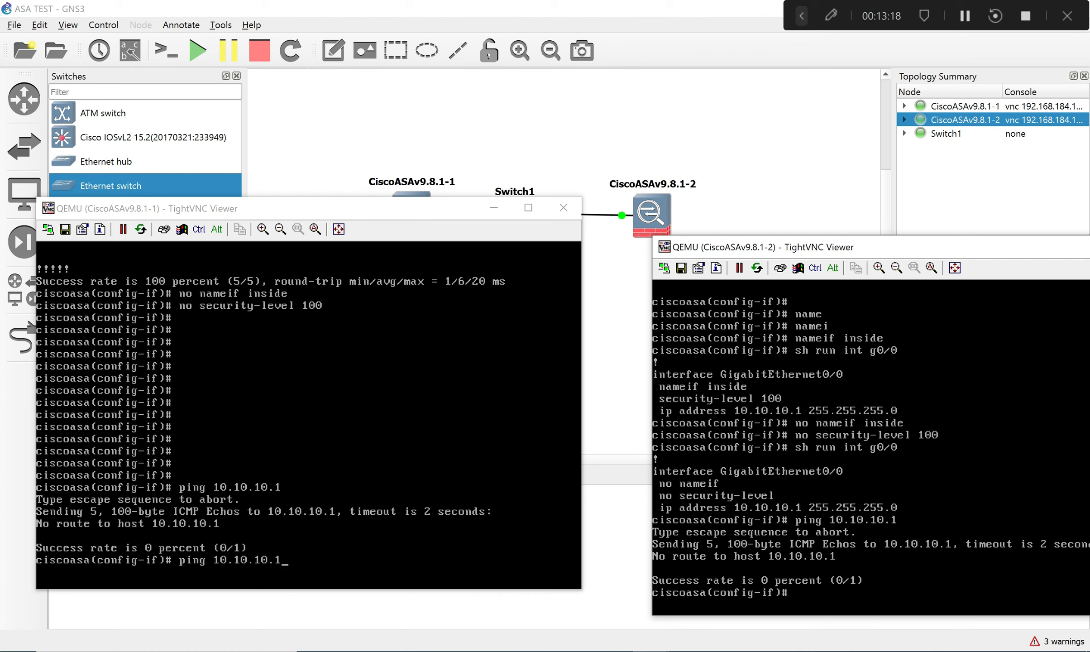
# Recall sh run int g0/0 on CiscoASAv9.8.1-2 and display the interface's running configuration again.
pyautogui.press('Up')
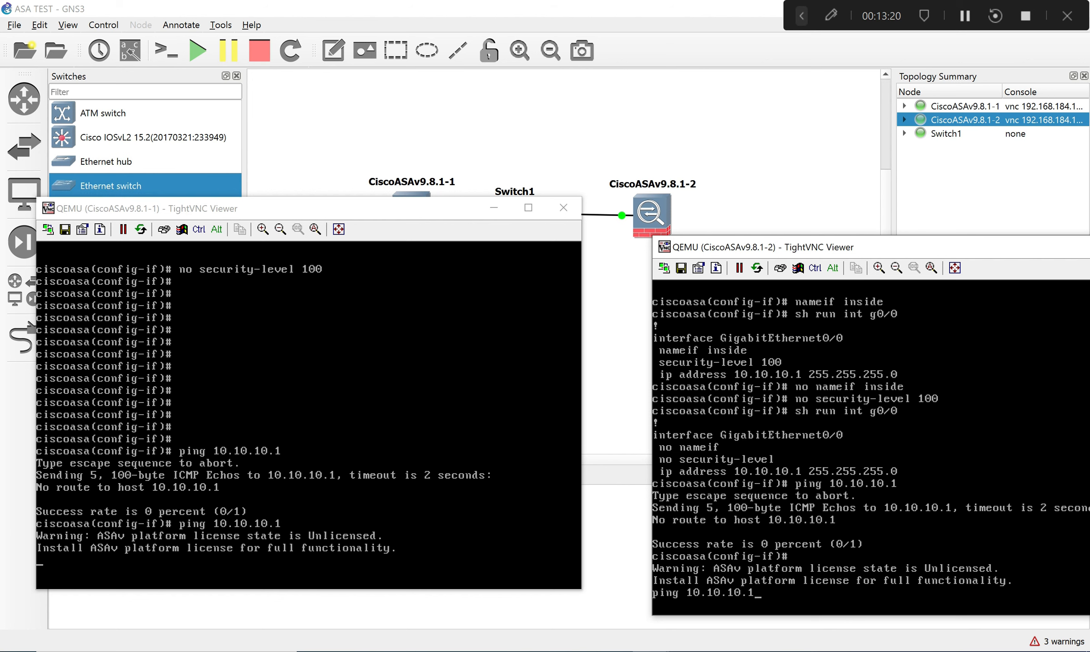
pyautogui.press('Up')
pyautogui.press('Return')
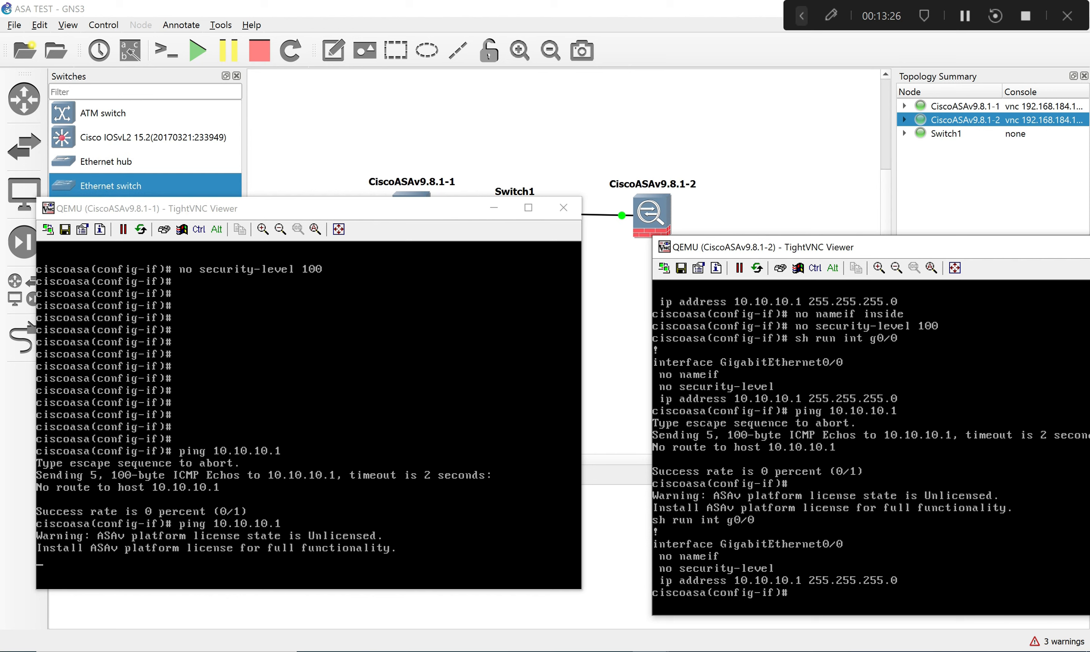
# Switch to the CiscoASAv9.8.1-1 console and display the running configuration of g0/0 with sh run int g0/0.
pyautogui.click(311, 397)
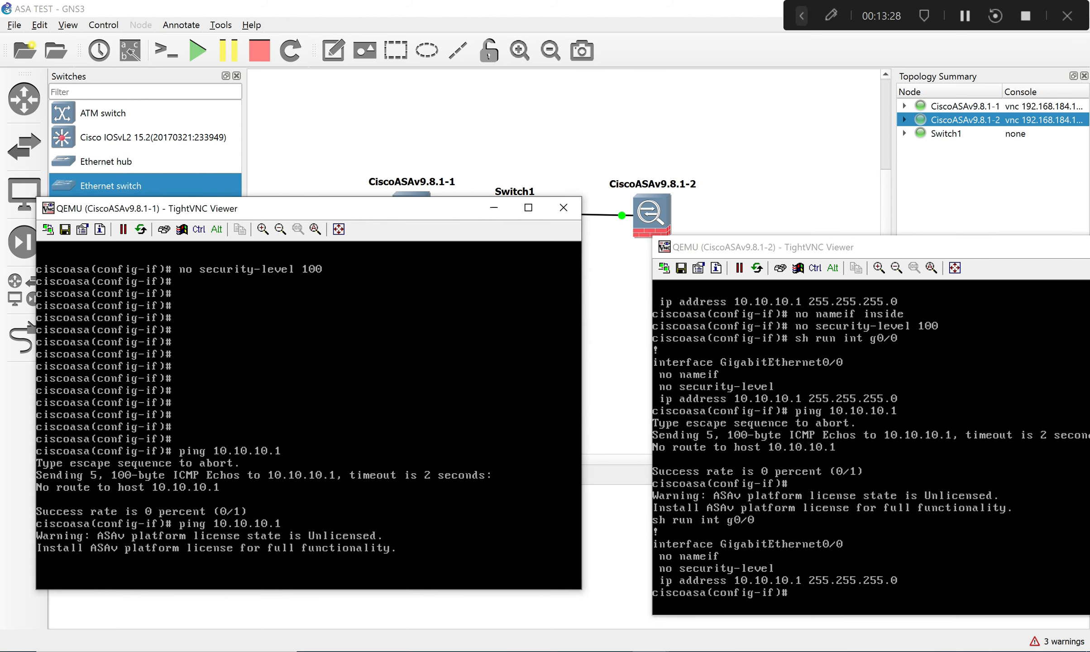
pyautogui.write('no security-level 100')
pyautogui.press('Up')
pyautogui.press('Up')
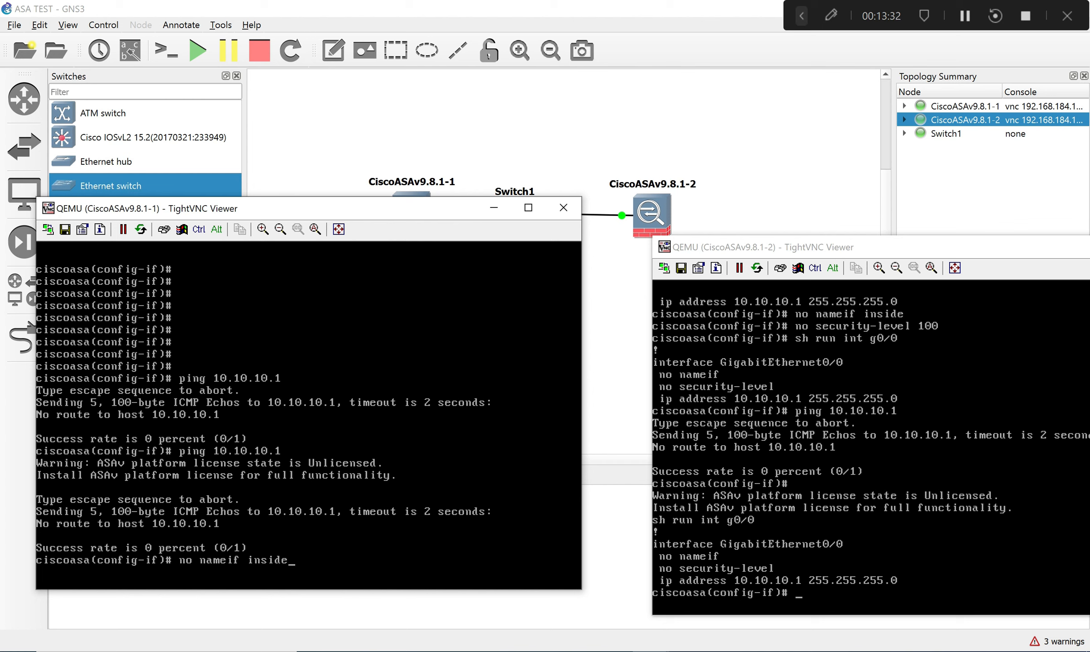
pyautogui.press('Up')
pyautogui.press('Return')
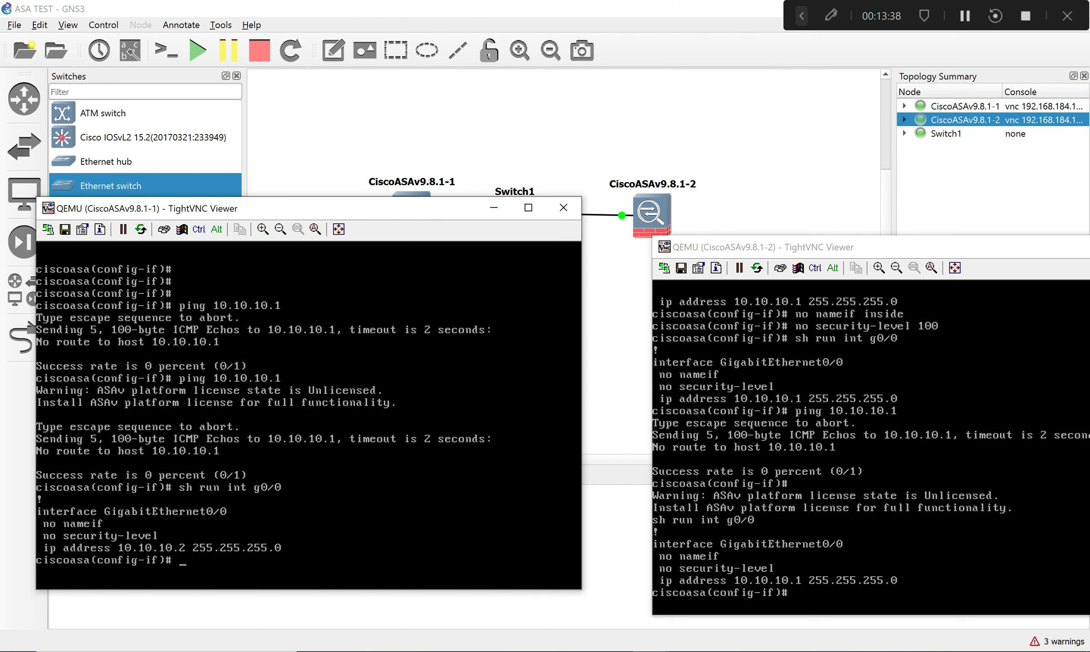
# Enlarge the display of both consoles and place the CiscoASAv9.8.1-2 window beside the CiscoASAv9.8.1-1 window.
pyautogui.click(263, 229)
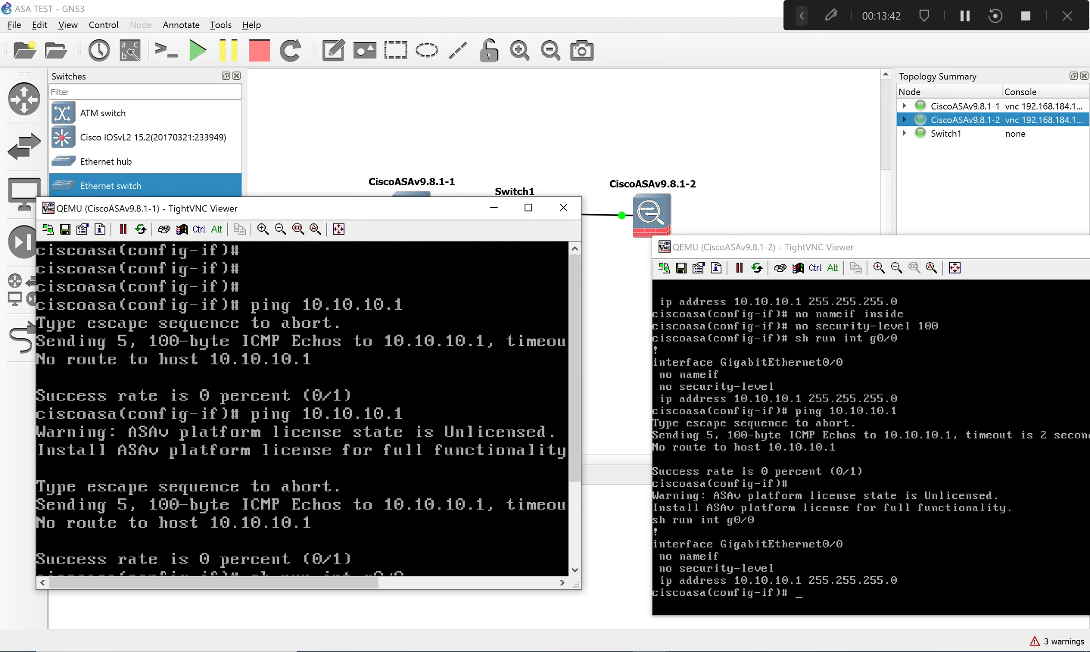
pyautogui.moveTo(575, 362); pyautogui.dragTo(575, 446)
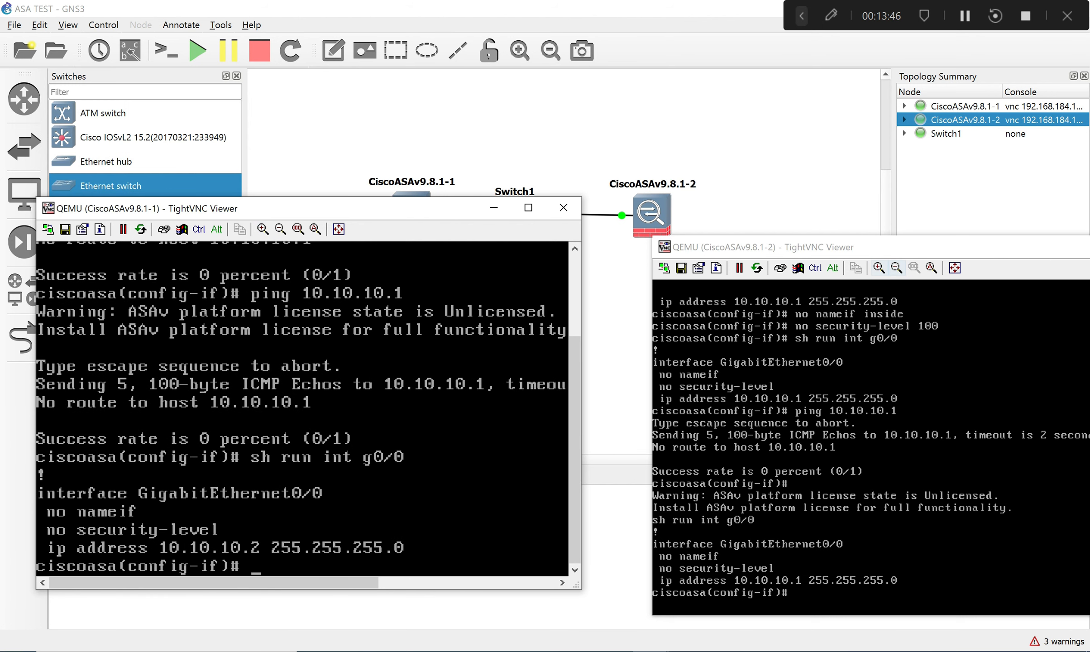
pyautogui.click(879, 268)
pyautogui.moveTo(860, 247); pyautogui.dragTo(761, 179)
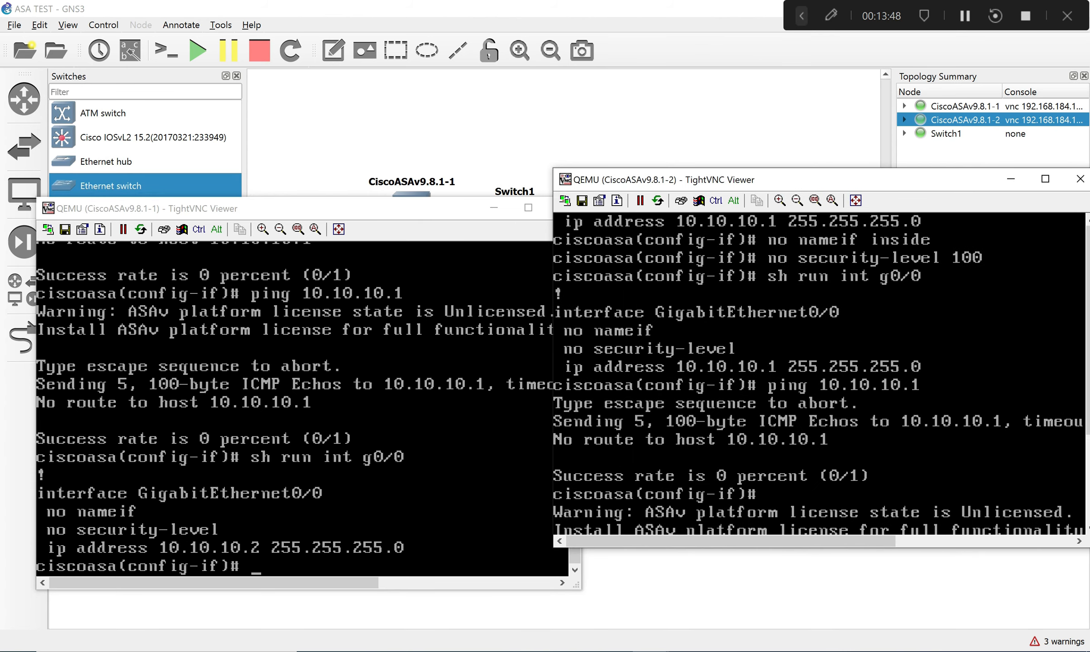
# Advance the CiscoASAv9.8.1-2 prompt and adjust its window size and position to bring the complete g0/0 configuration into view.
pyautogui.press('Return')
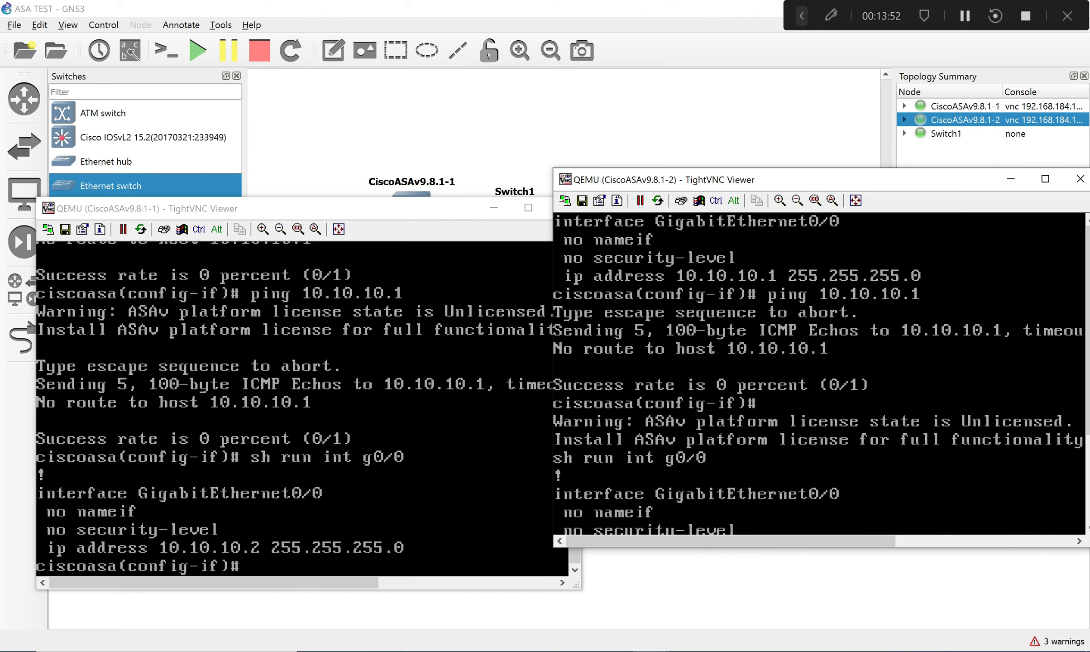
pyautogui.moveTo(906, 548); pyautogui.dragTo(912, 630)
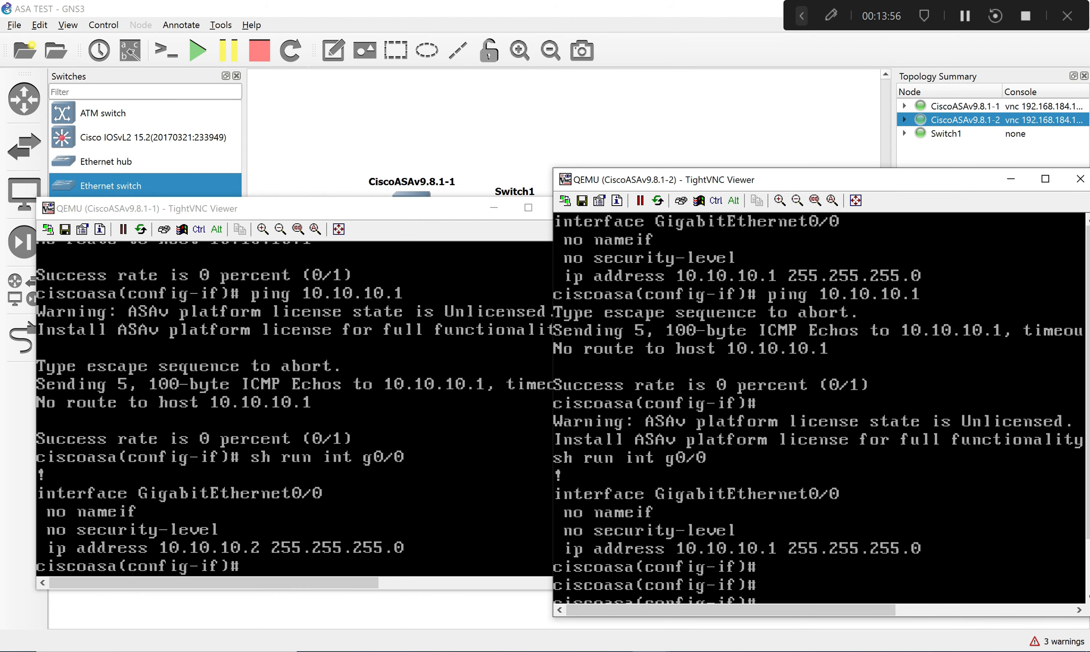
pyautogui.press('Return')
pyautogui.press('Return')
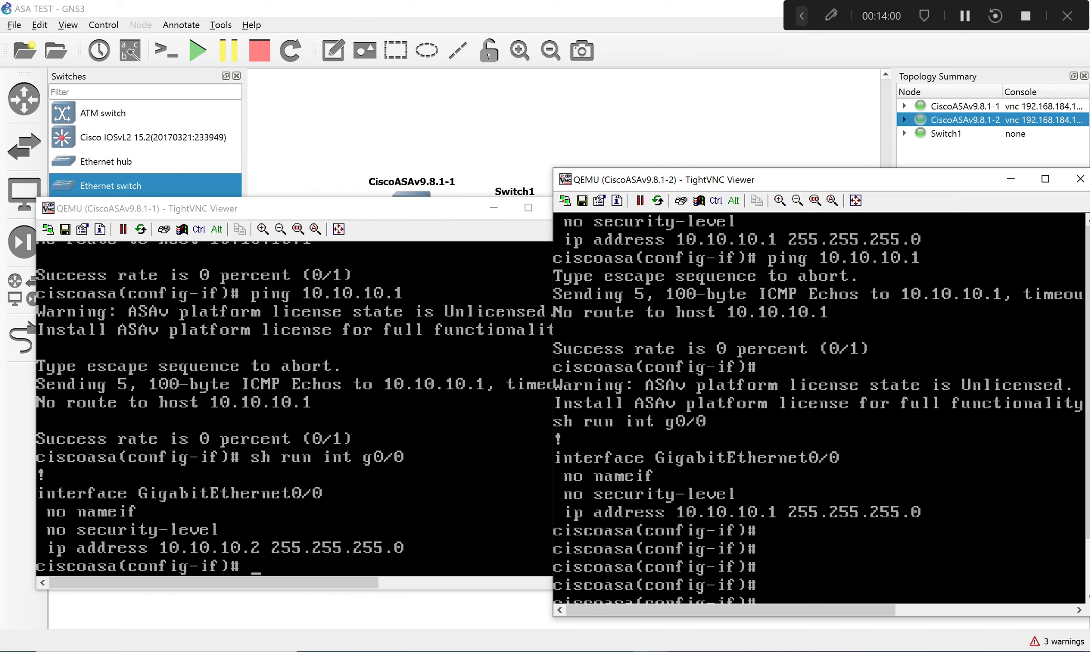
pyautogui.moveTo(820, 168); pyautogui.dragTo(820, 117)
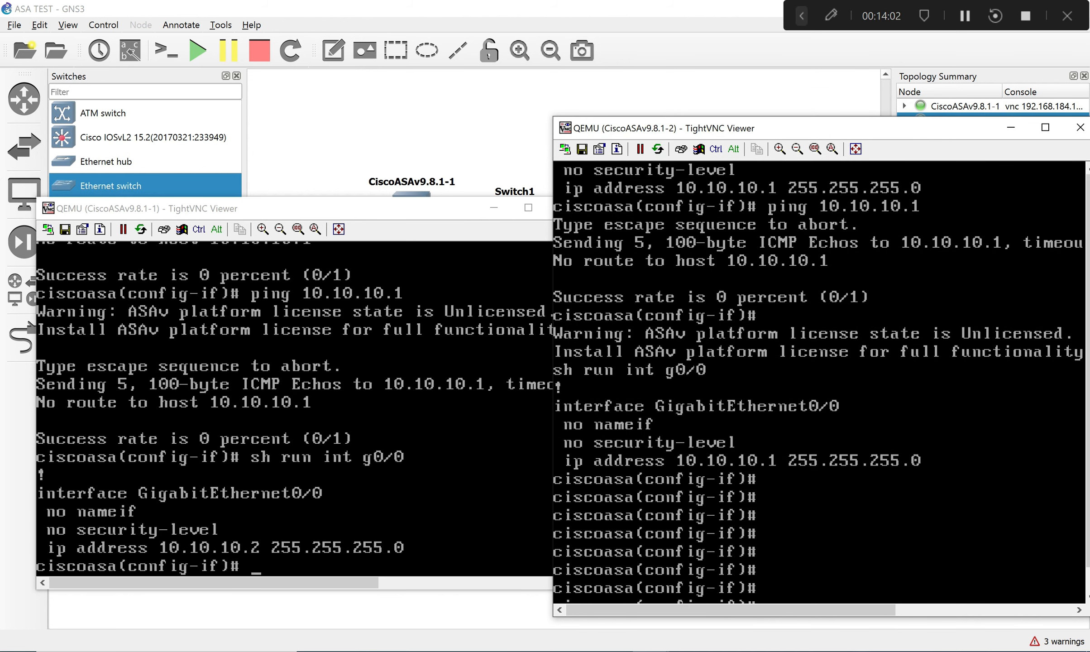
pyautogui.moveTo(820, 616); pyautogui.dragTo(820, 556)
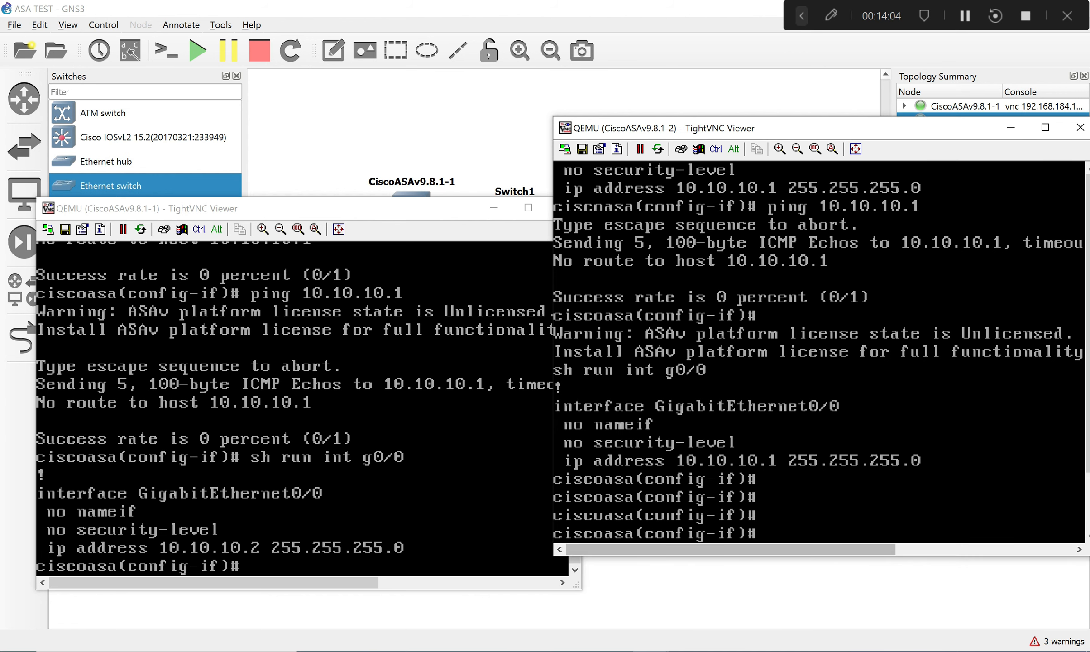
pyautogui.press('Return')
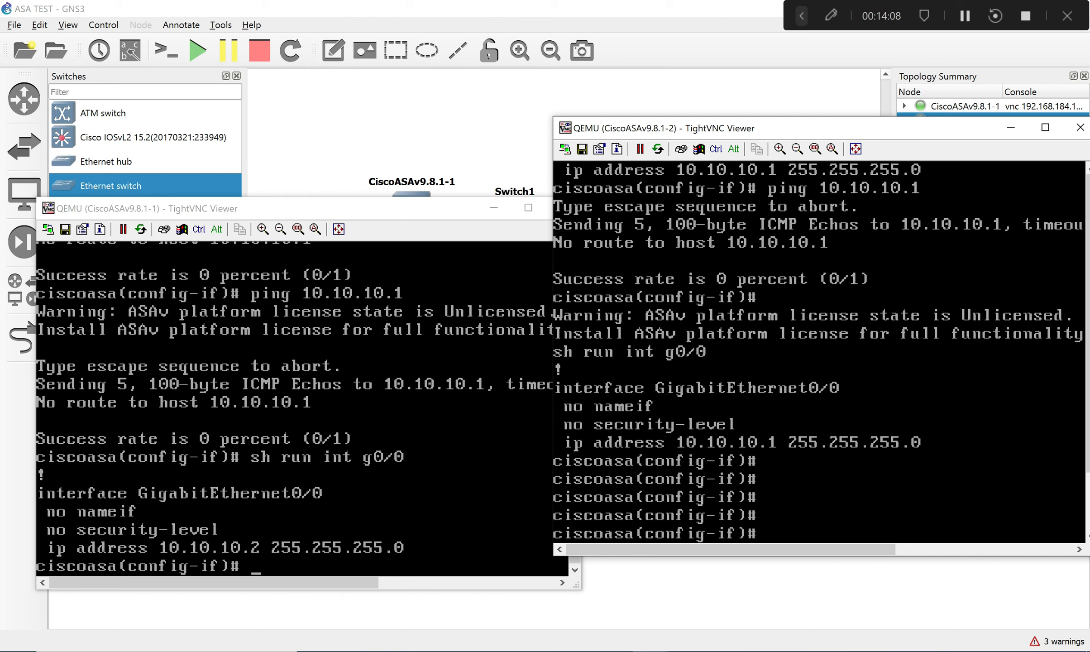
pyautogui.press('Return')
pyautogui.press('Return')
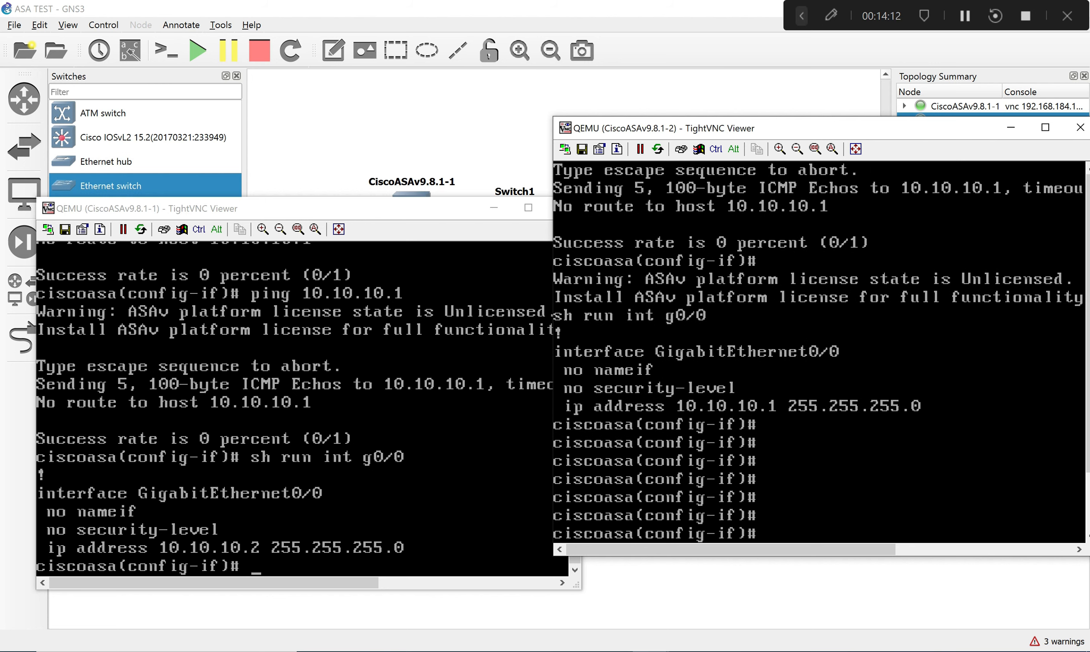
# Enter dh and f at the CiscoASAv9.8.1-2 prompt, followed by several blank lines to advance the console.
pyautogui.press('Return')
pyautogui.press('Return')
pyautogui.write('dh')
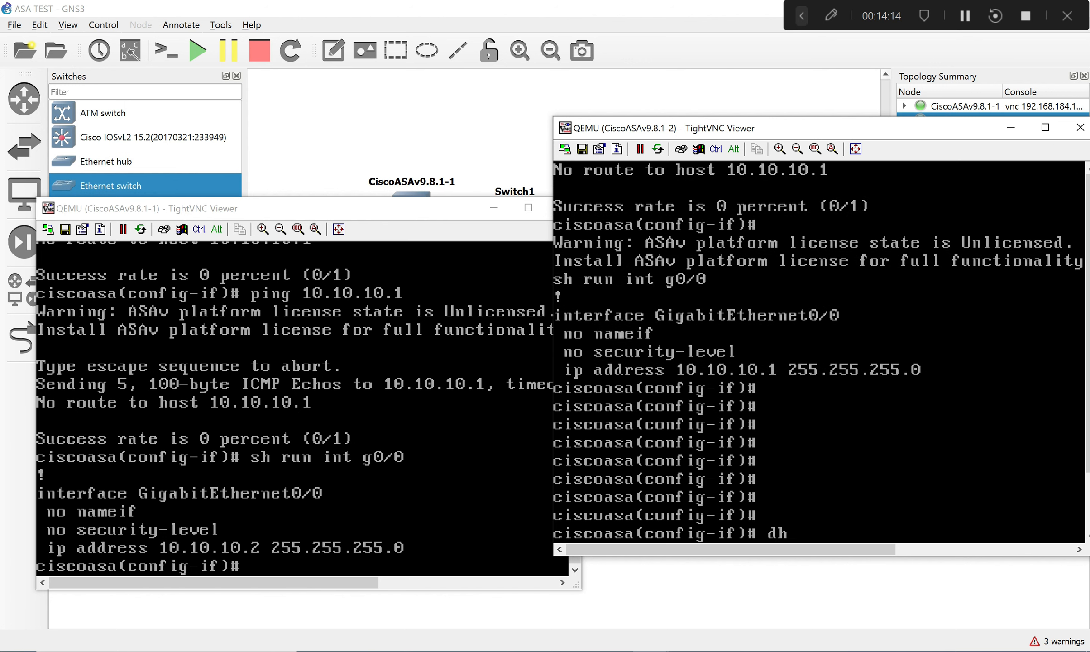
pyautogui.press('Return')
pyautogui.write('f')
pyautogui.press('Return')
pyautogui.press('Return')
pyautogui.press('Return')
pyautogui.press('Return')
pyautogui.press('Return')
pyautogui.press('Return')
pyautogui.press('Return')
pyautogui.press('Return')
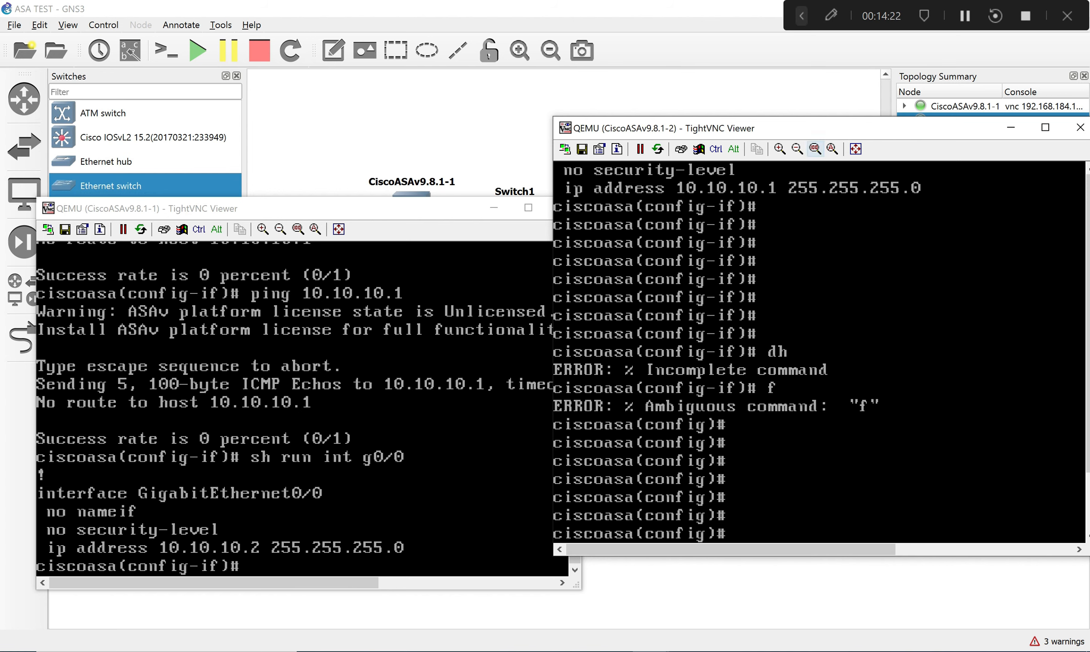
# Switch the CiscoASAv9.8.1-2 display to original scale and back to enlarged, extend its window, and move both consoles higher.
pyautogui.click(815, 148)
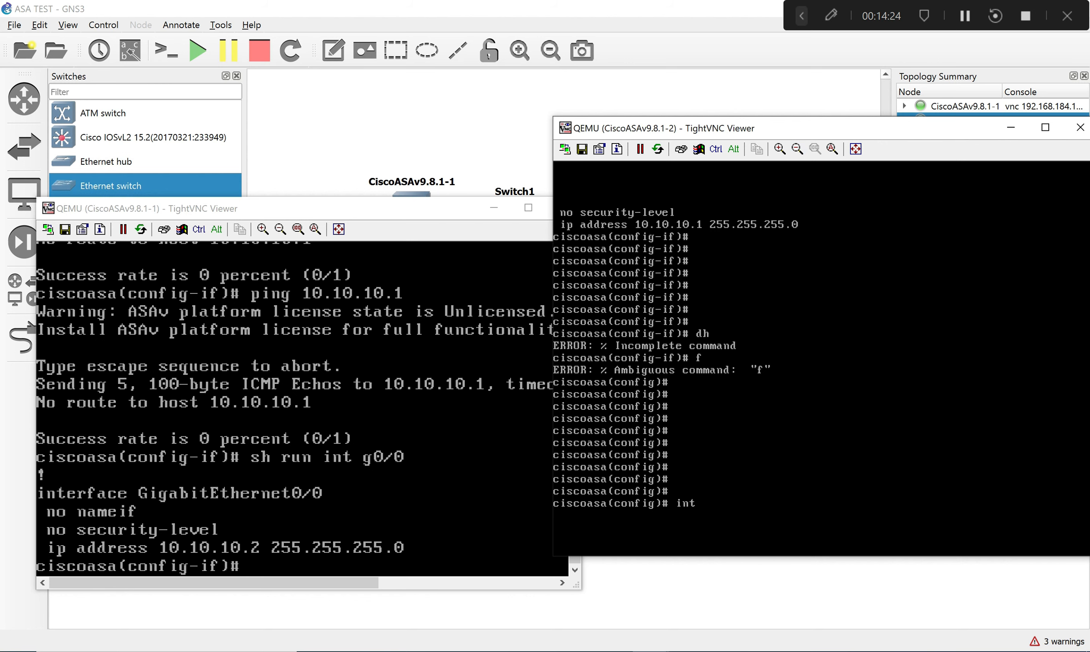
pyautogui.click(780, 149)
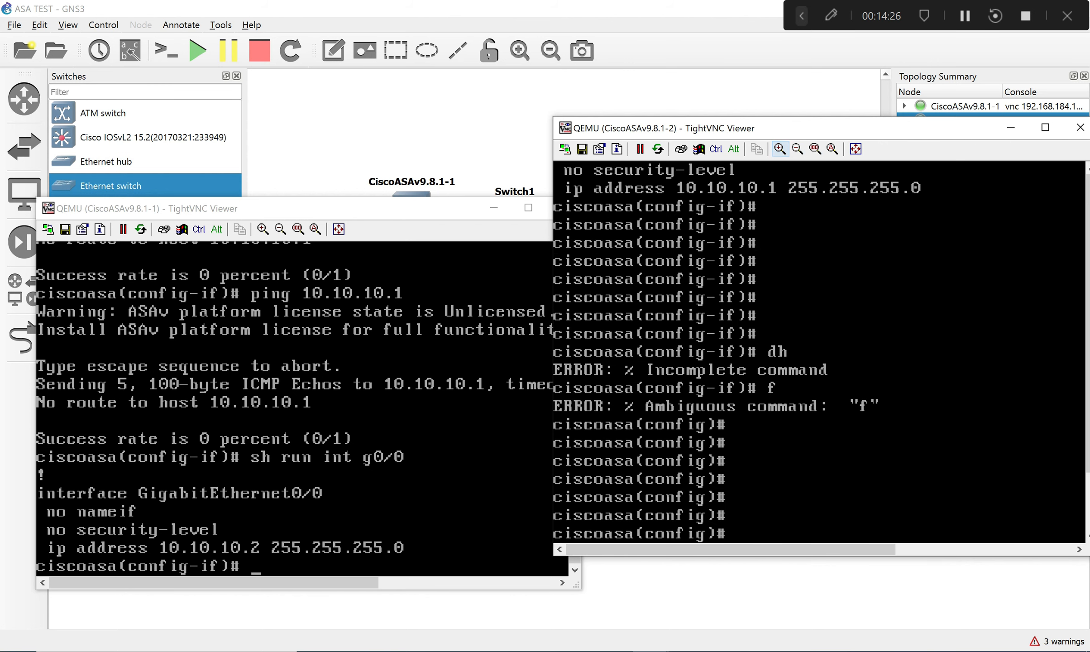
pyautogui.moveTo(906, 556); pyautogui.dragTo(906, 641)
pyautogui.moveTo(810, 129); pyautogui.dragTo(822, 68)
pyautogui.moveTo(460, 208); pyautogui.dragTo(457, 163)
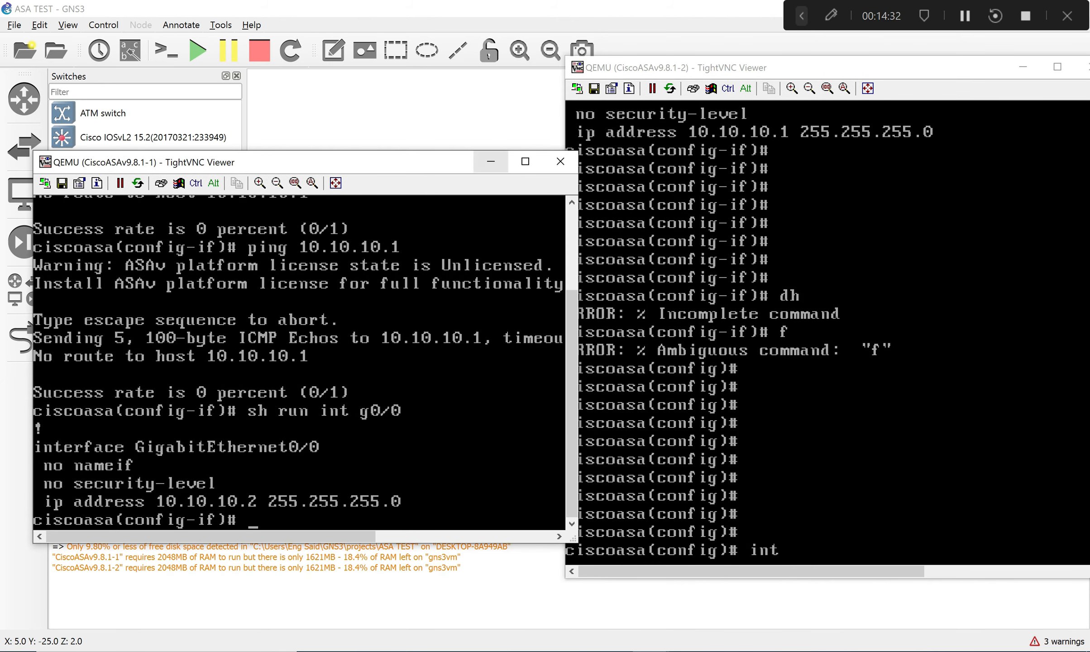
# Lengthen and raise the CiscoASAv9.8.1-1 console window, and enlarge its display further around the g0/0 configuration.
pyautogui.moveTo(481, 542); pyautogui.dragTo(480, 607)
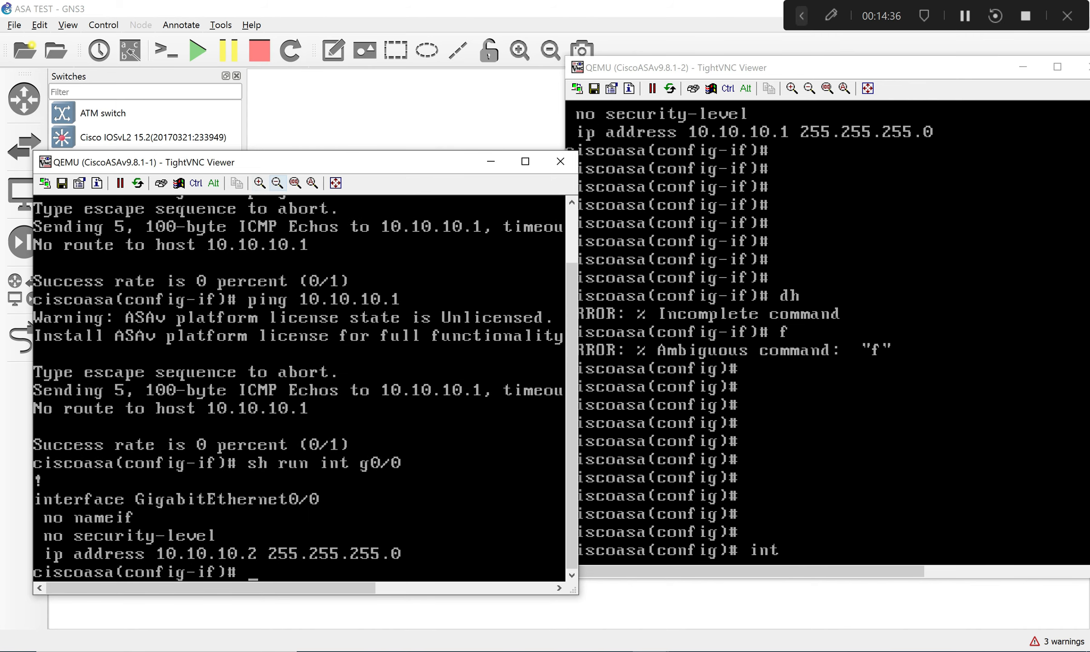
pyautogui.click(260, 183)
pyautogui.moveTo(374, 165); pyautogui.dragTo(363, 97)
pyautogui.moveTo(561, 289); pyautogui.dragTo(561, 383)
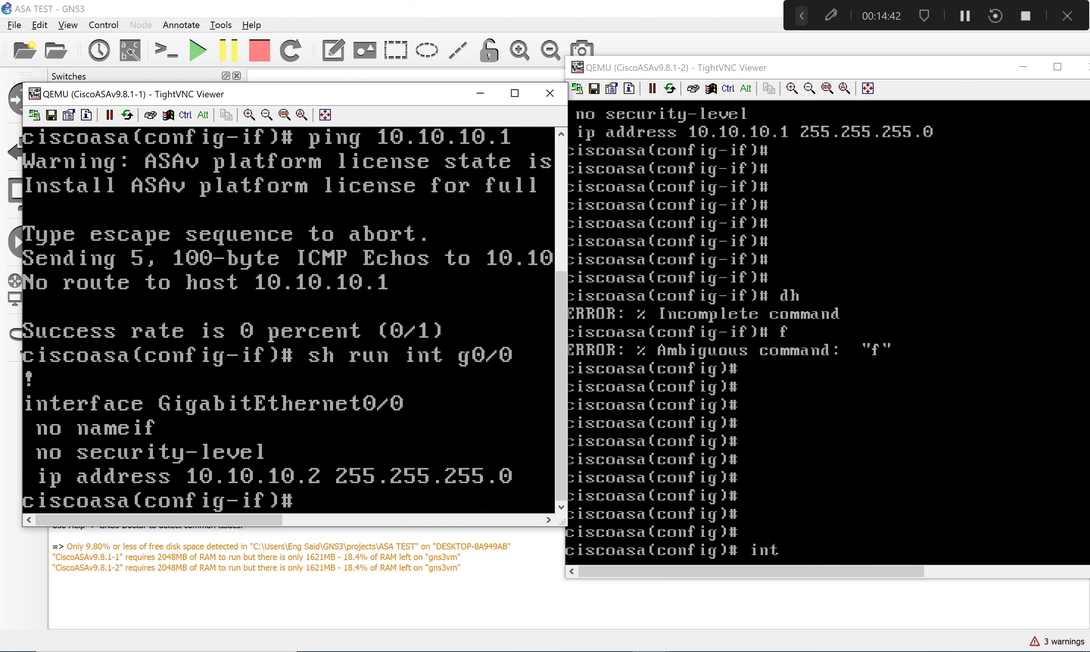
# Reduce the display scale of the CiscoASAv9.8.1-1 console by one level and lengthen its window.
pyautogui.click(267, 115)
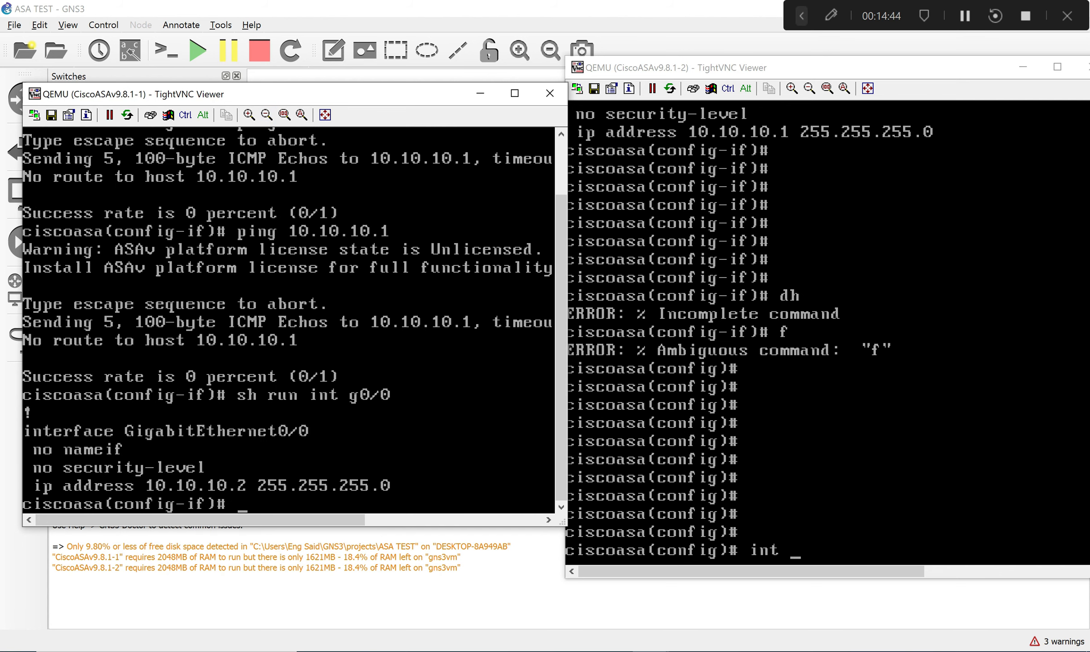
pyautogui.moveTo(518, 527); pyautogui.dragTo(519, 579)
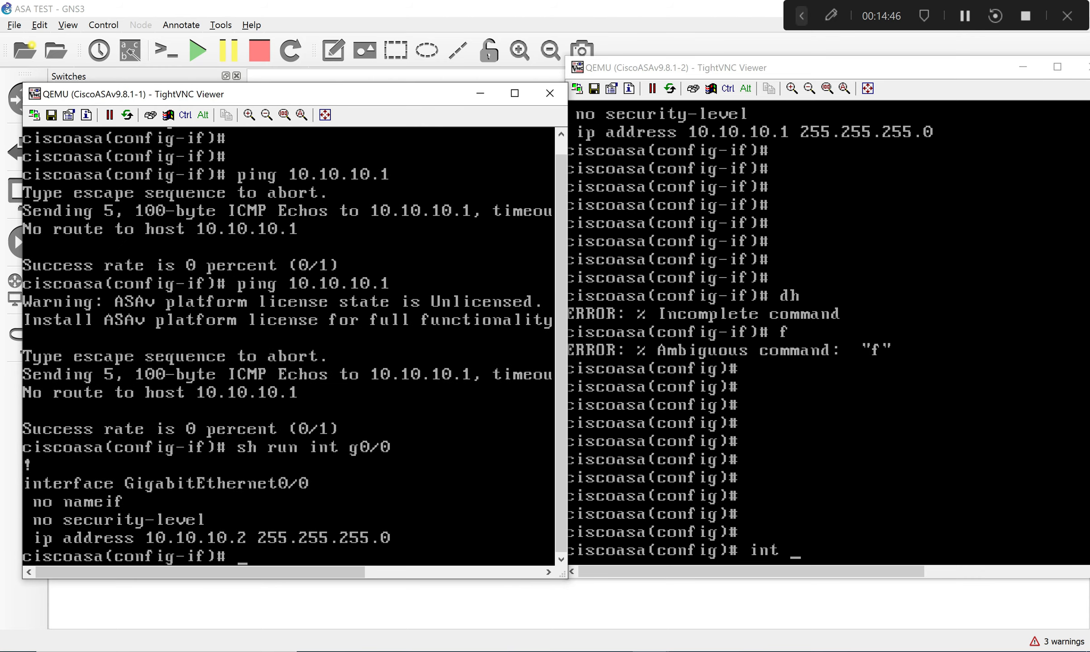
# On CiscoASAv9.8.1-2, assign nameif inside to interface g0/0 and show that interface's running configuration.
pyautogui.click(793, 453)
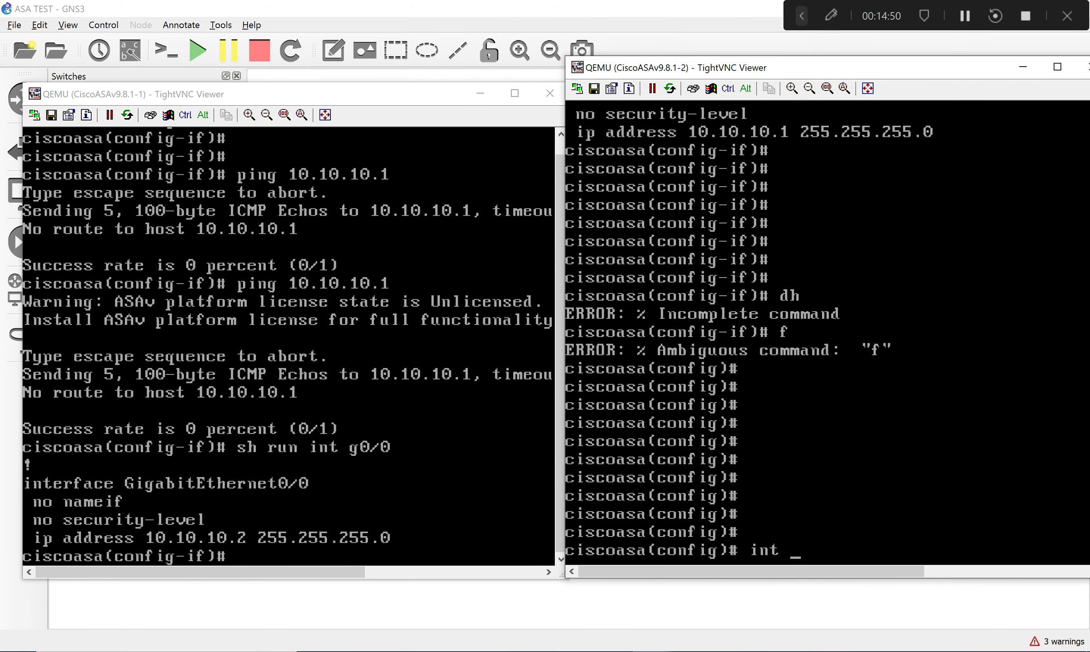
pyautogui.write('int g0/0')
pyautogui.press('Return')
pyautogui.write('name')
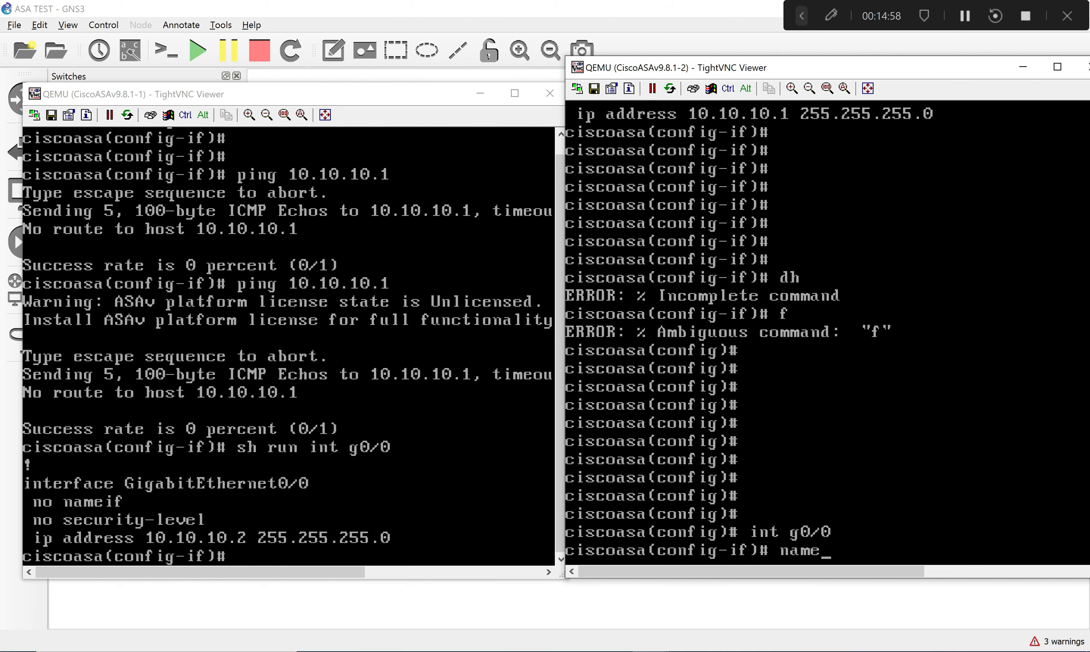
pyautogui.write('i')
pyautogui.press('Tab')
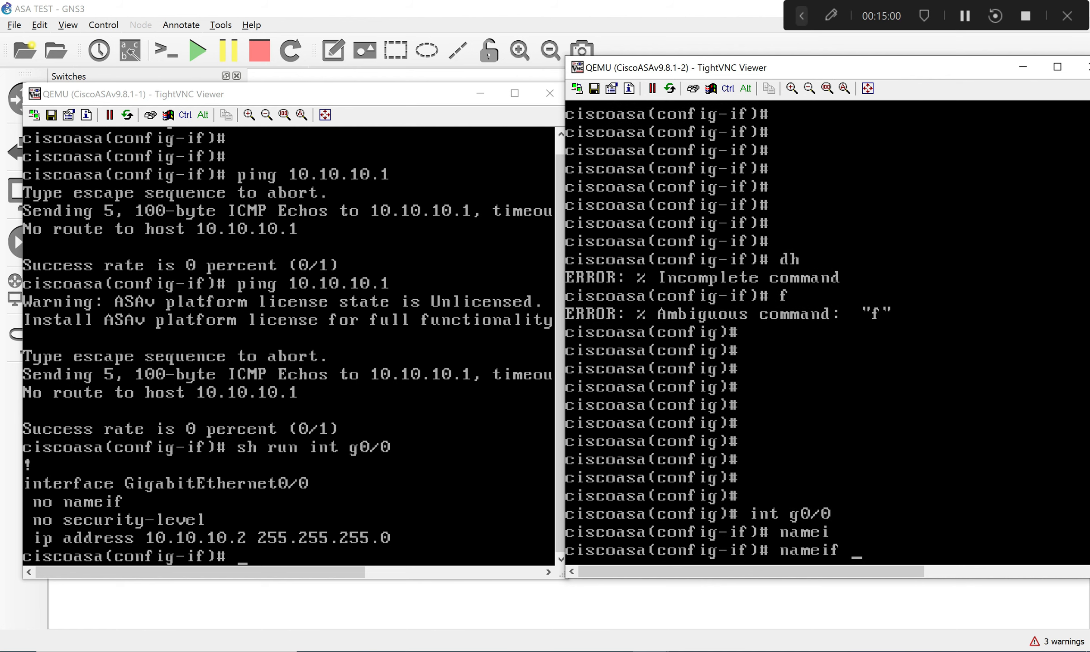
pyautogui.write('inside')
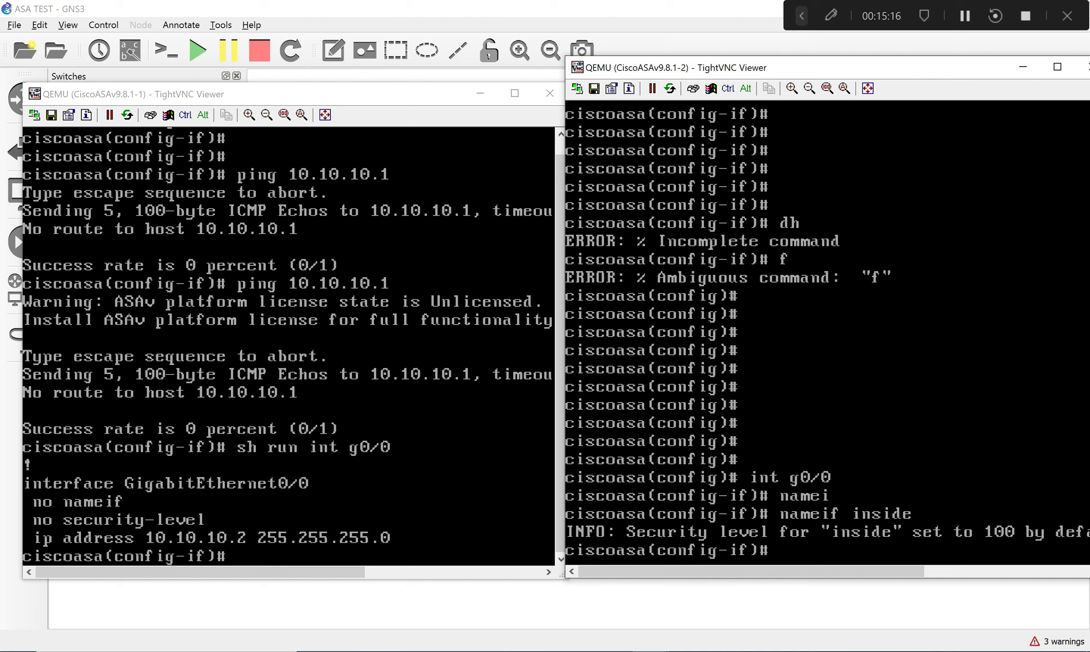
pyautogui.write('sh run int g0/0')
pyautogui.press('Return')
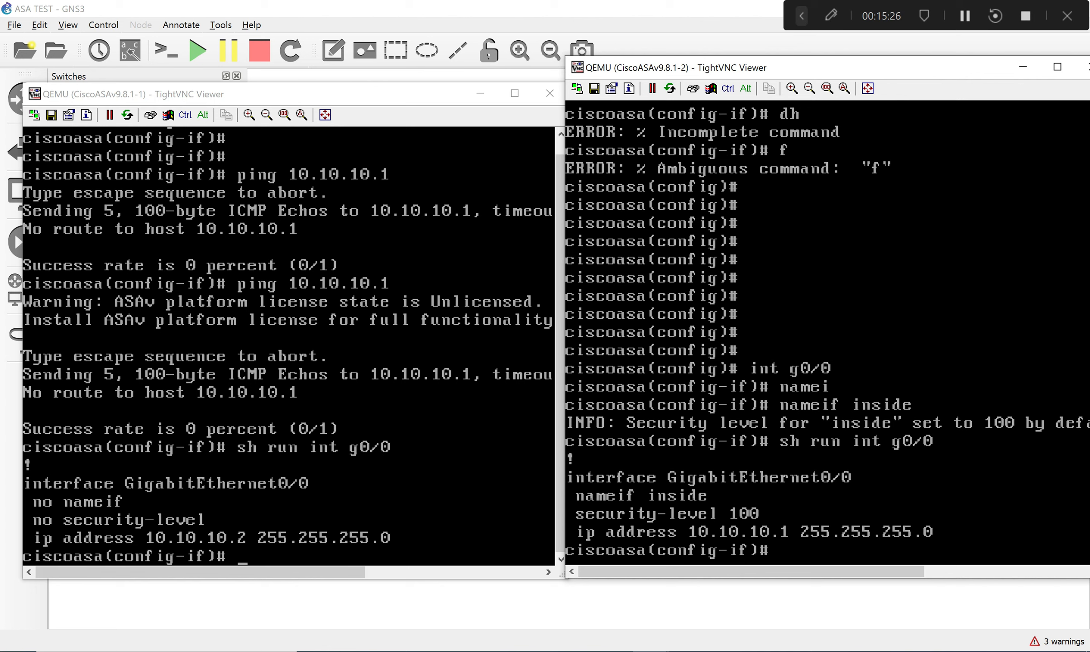
# Assign nameif inside to interface g0/0 on CiscoASAv9.8.1-1.
pyautogui.click(313, 407)
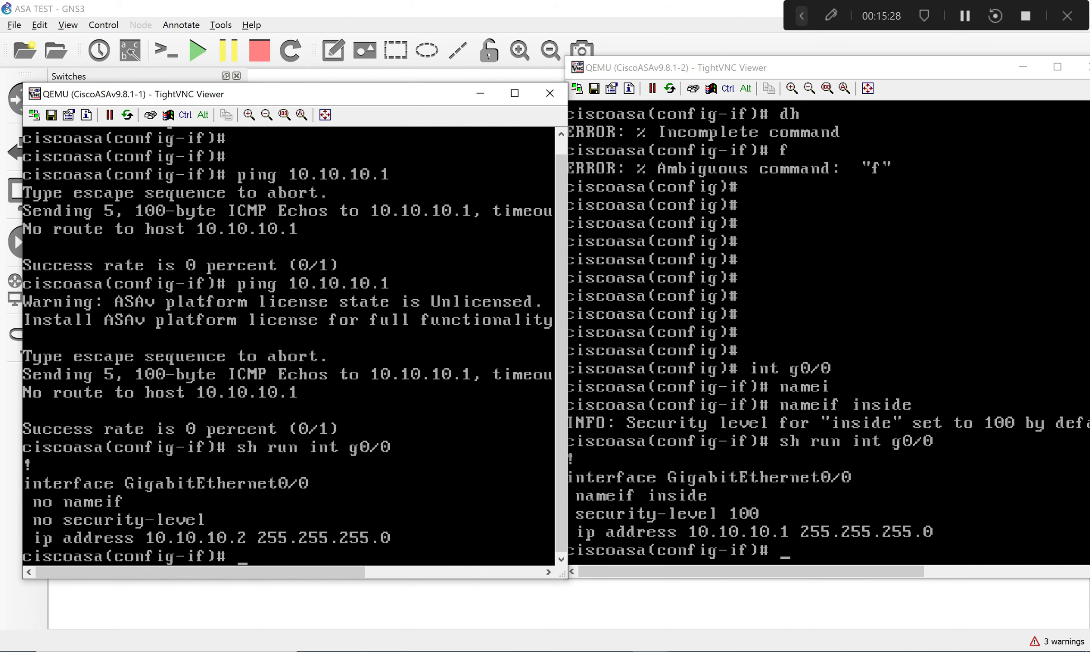
pyautogui.write('name')
pyautogui.write('i')
pyautogui.press('Tab')
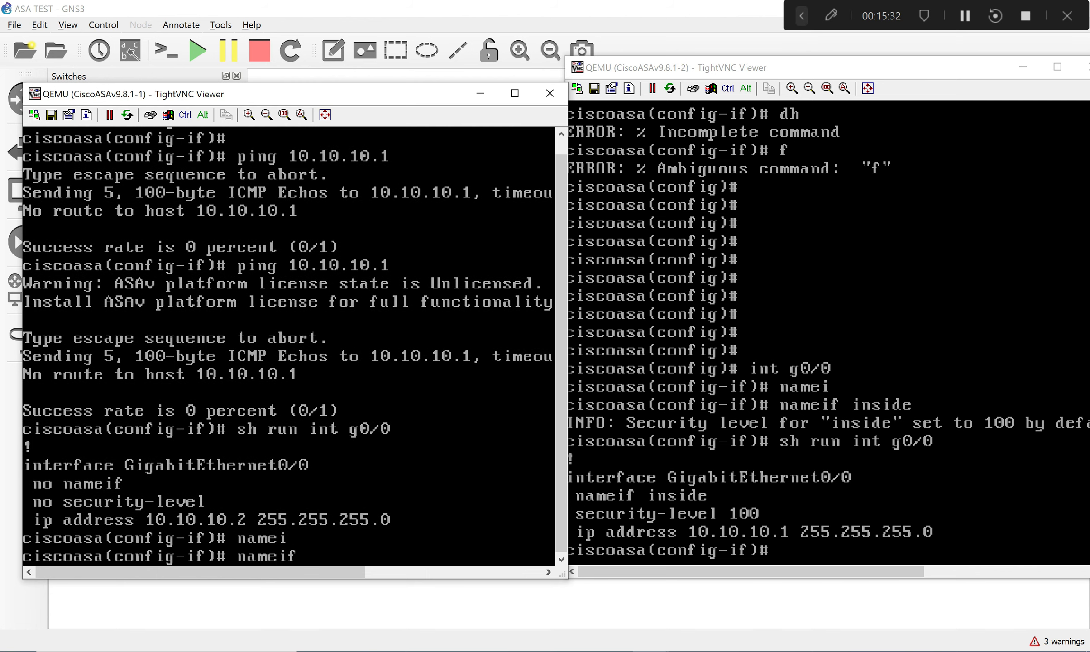
pyautogui.write('inside')
pyautogui.press('Return')
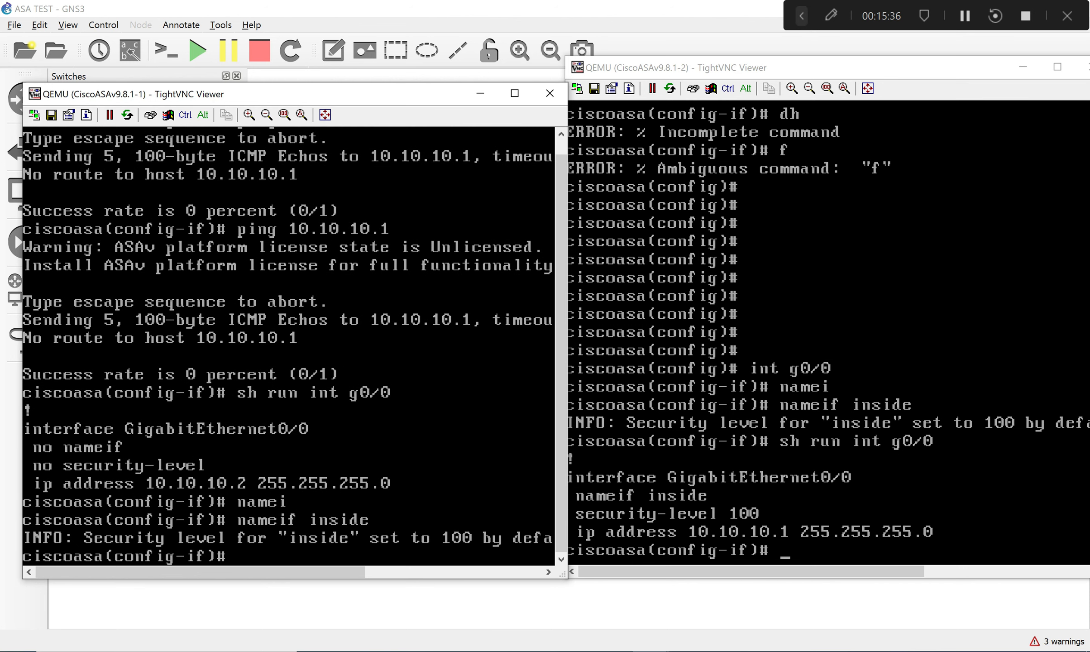
# Enlarge the CiscoASAv9.8.1-1 console window and show the running configuration of g0/0 with sh run int g0/0.
pyautogui.moveTo(568, 579); pyautogui.dragTo(577, 616)
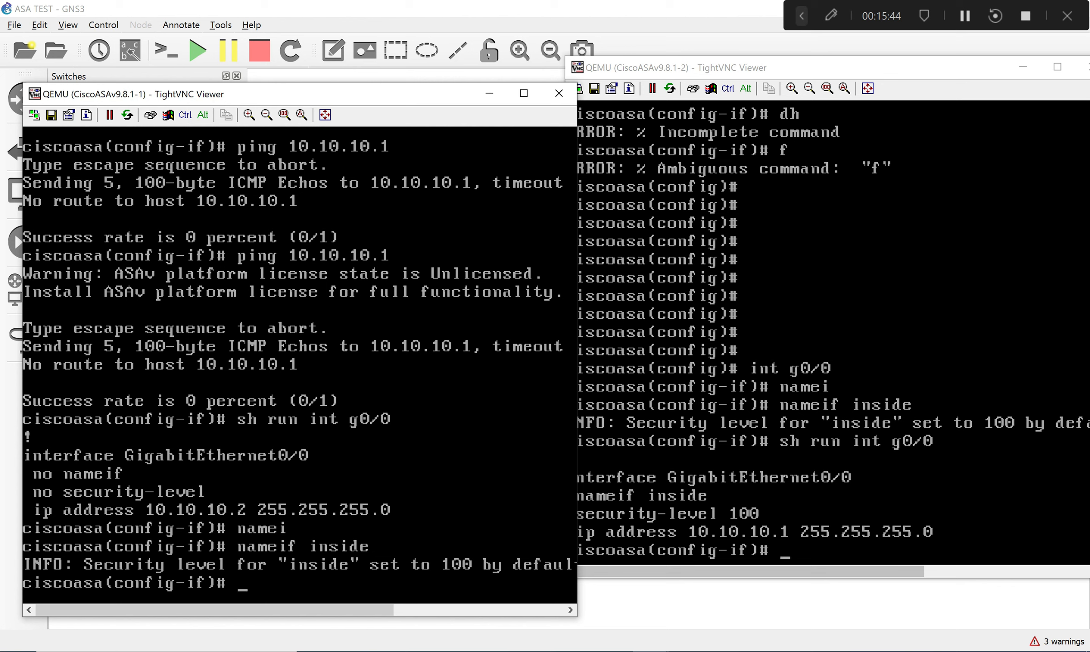
pyautogui.write('d')
pyautogui.press('BackSpace')
pyautogui.write('s')
pyautogui.write('h run int')
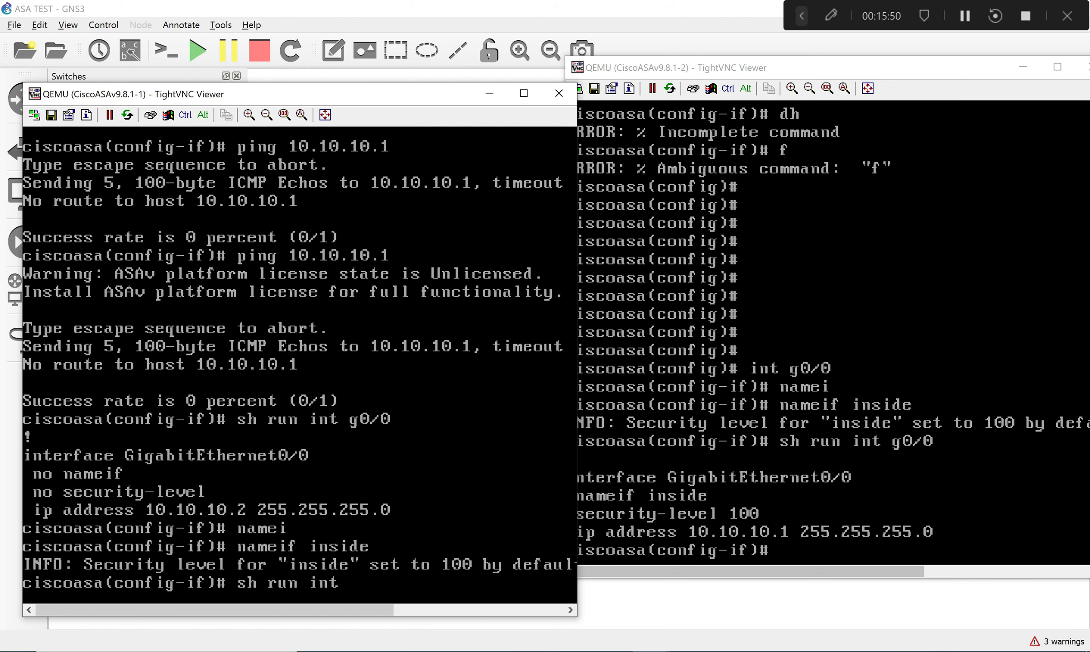
pyautogui.write(' g0/0')
pyautogui.press('Return')
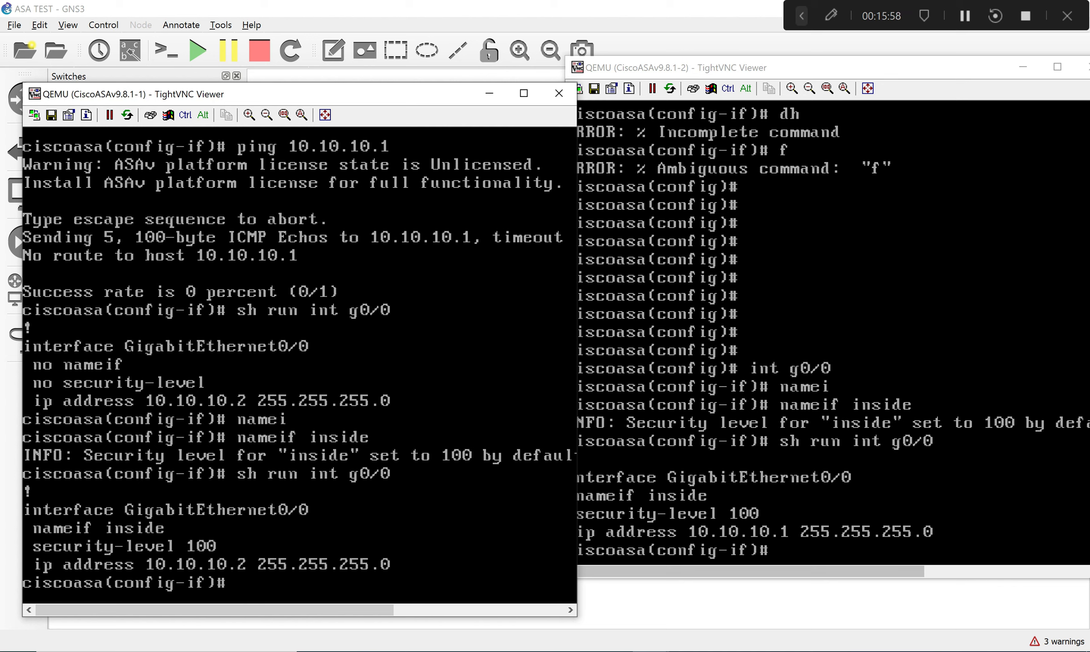
# Ping 10.10.10.1 from CiscoASAv9.8.1-1.
pyautogui.write('ping')
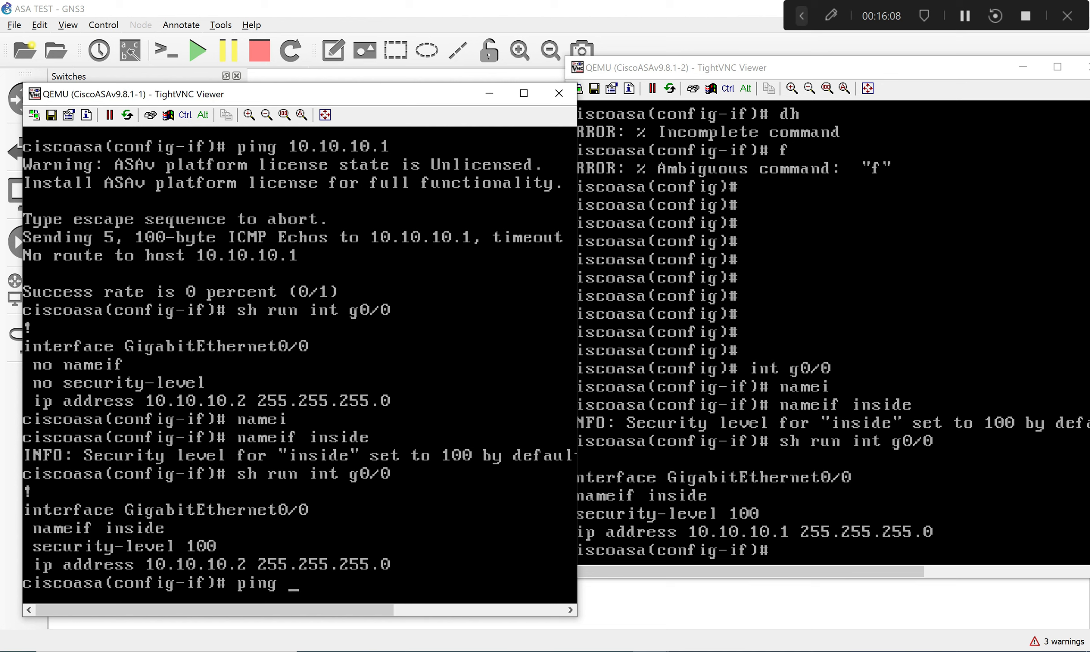
pyautogui.write('10.10.10.1')
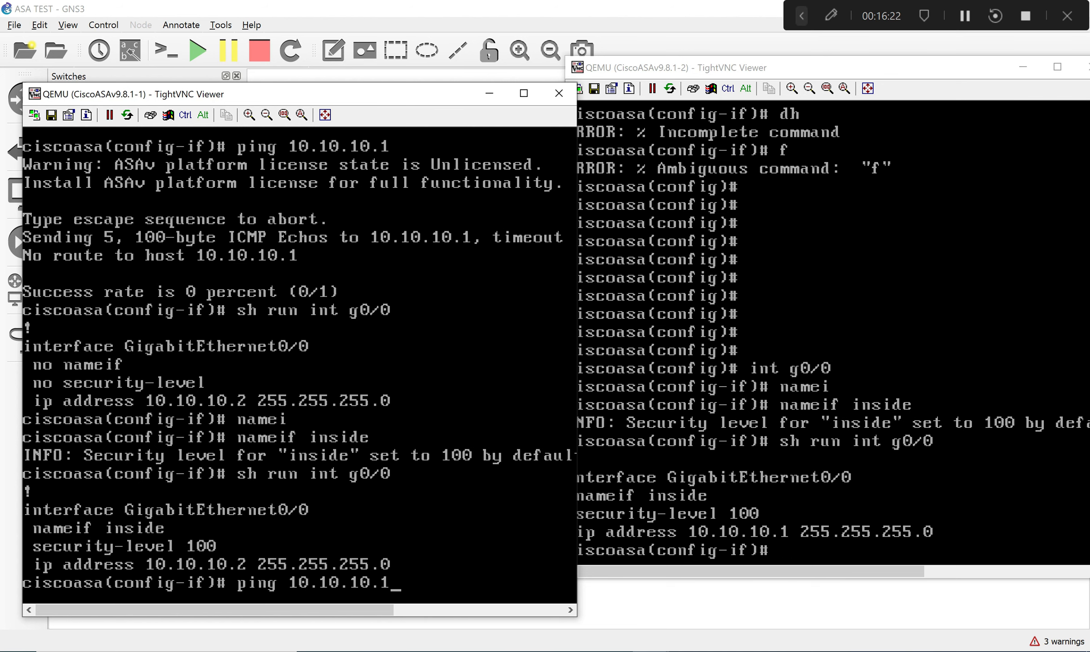
pyautogui.press('Return')
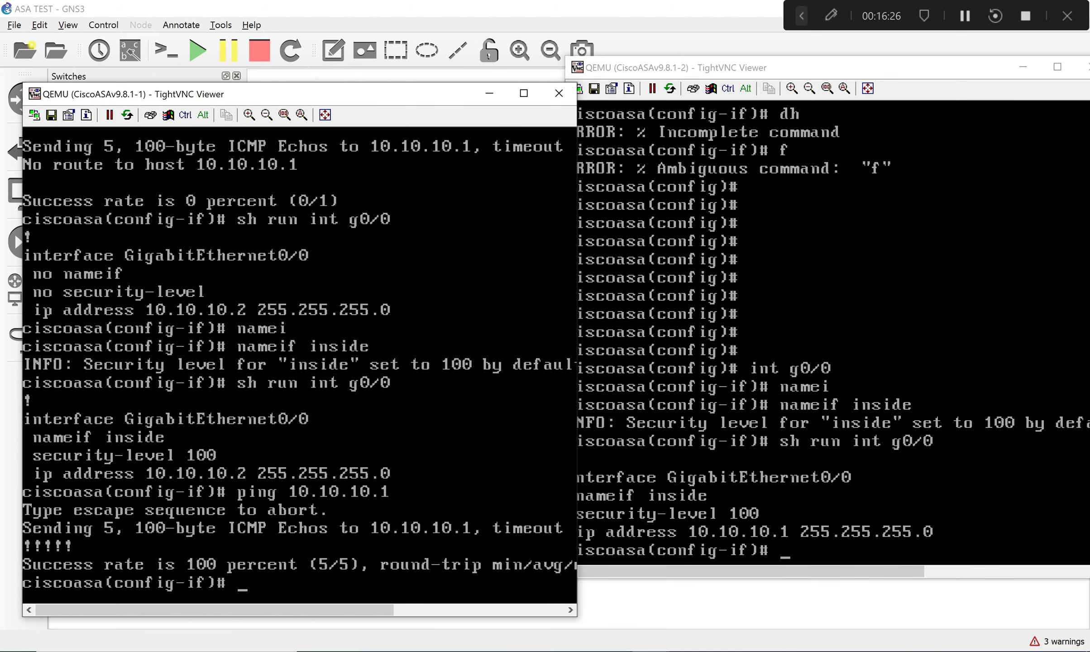
# From CiscoASAv9.8.1-2, ping 10.10.10.2 and show the ARP table with sh arp.
pyautogui.write('ping')
pyautogui.click(827, 335)
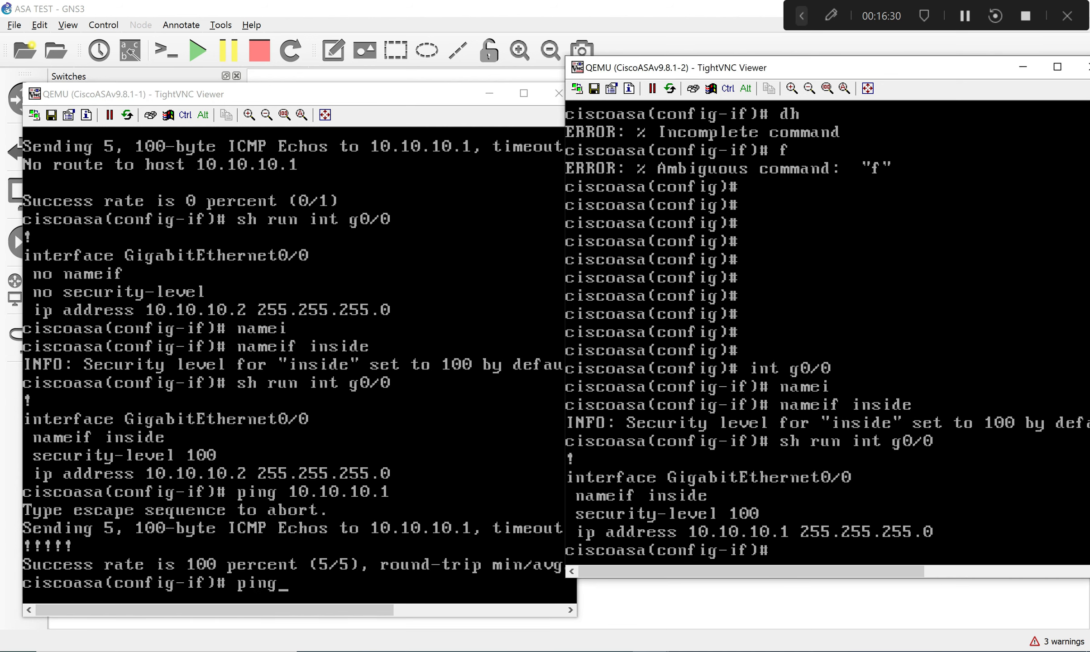
pyautogui.write('ping 10.10.1')
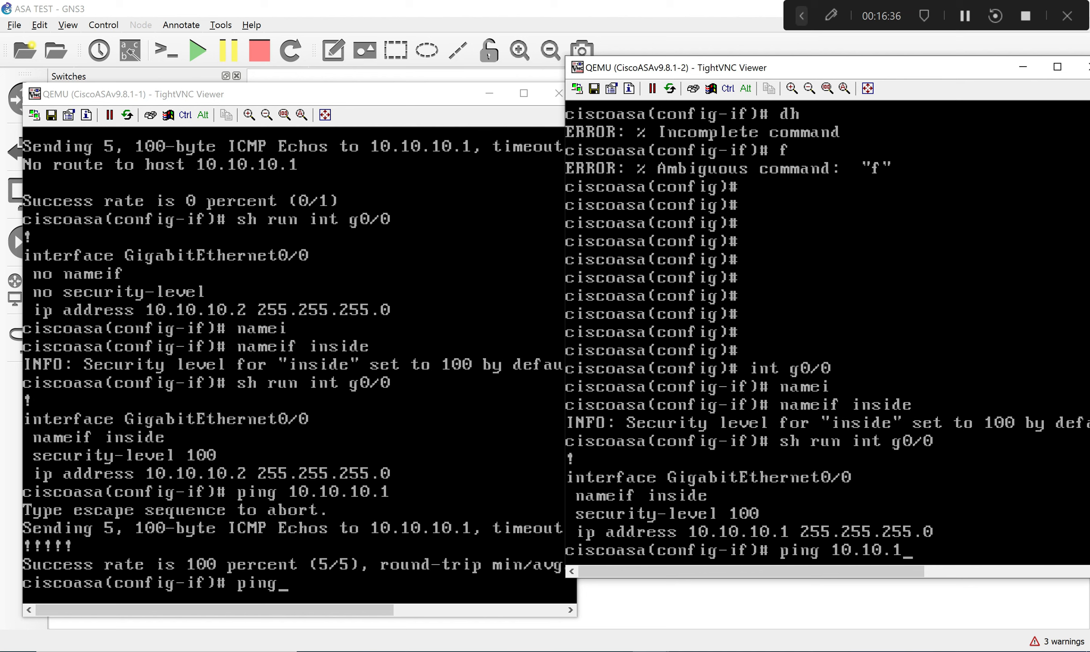
pyautogui.write('0.2')
pyautogui.press('Return')
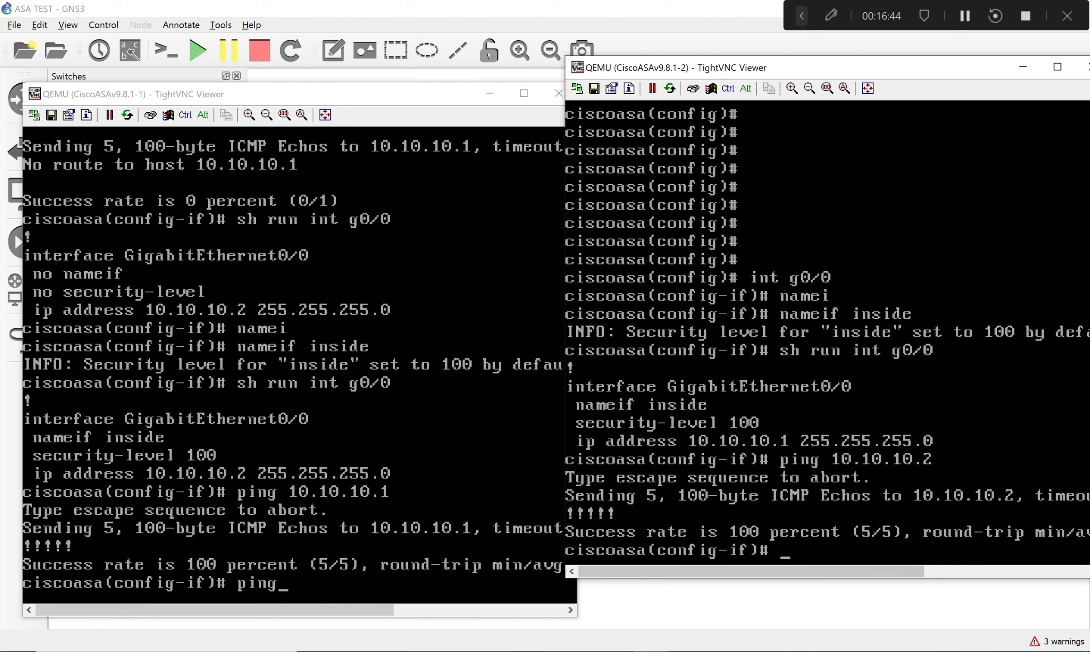
pyautogui.write('sh arp')
pyautogui.press('Return')
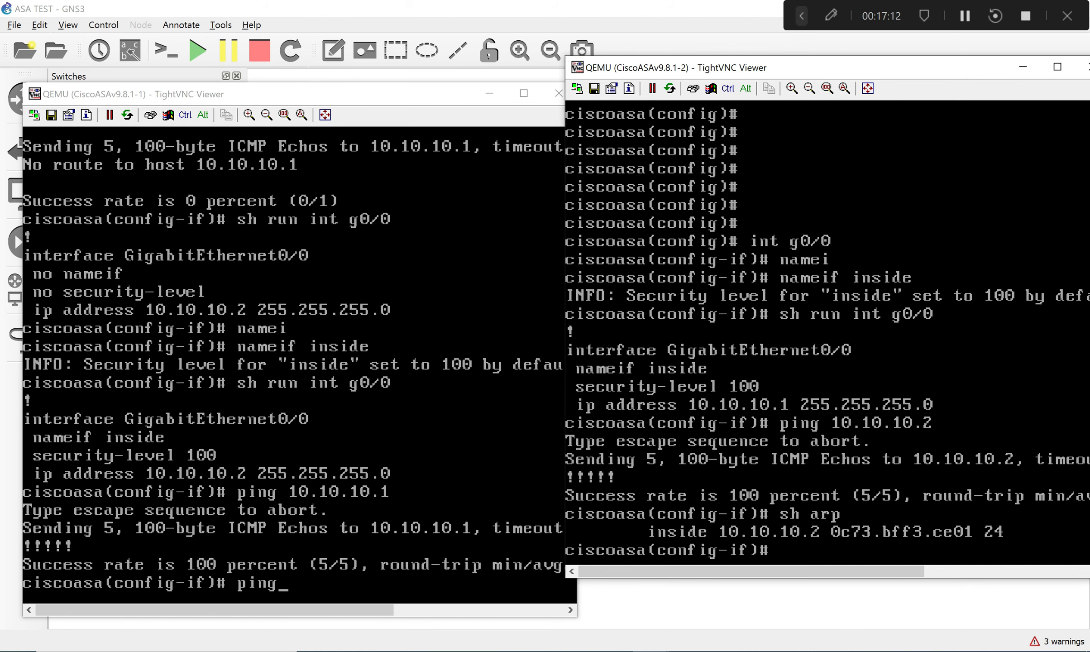
# Rearrange the two console windows so the full CiscoASAv9.8.1-1 console sits beside the CiscoASAv9.8.1-2 console.
pyautogui.moveTo(370, 99); pyautogui.dragTo(344, 262)
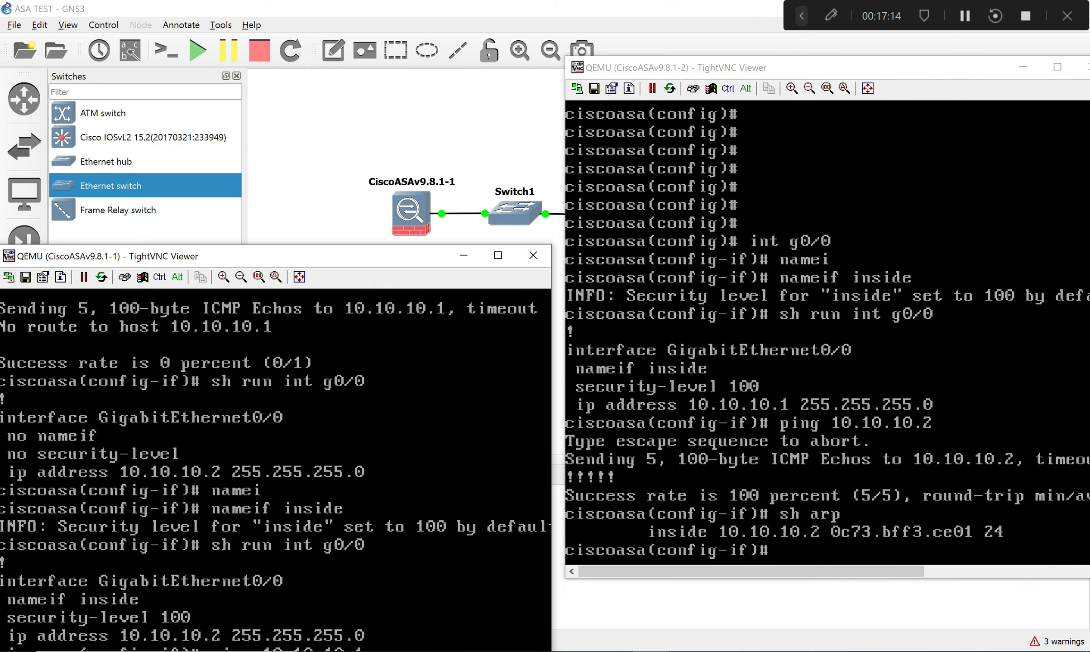
pyautogui.moveTo(693, 68); pyautogui.dragTo(784, 132)
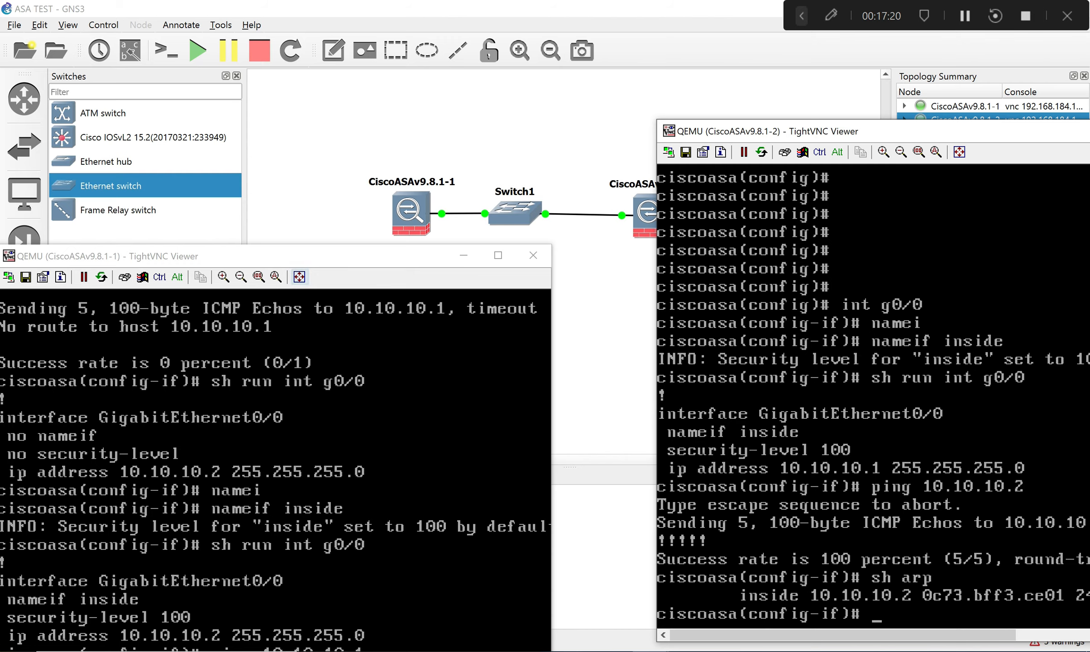
pyautogui.moveTo(321, 265)
pyautogui.mouseDown()
pyautogui.moveTo(376, 256)
pyautogui.moveTo(418, 109)
pyautogui.moveTo(413, 79)
pyautogui.mouseUp()
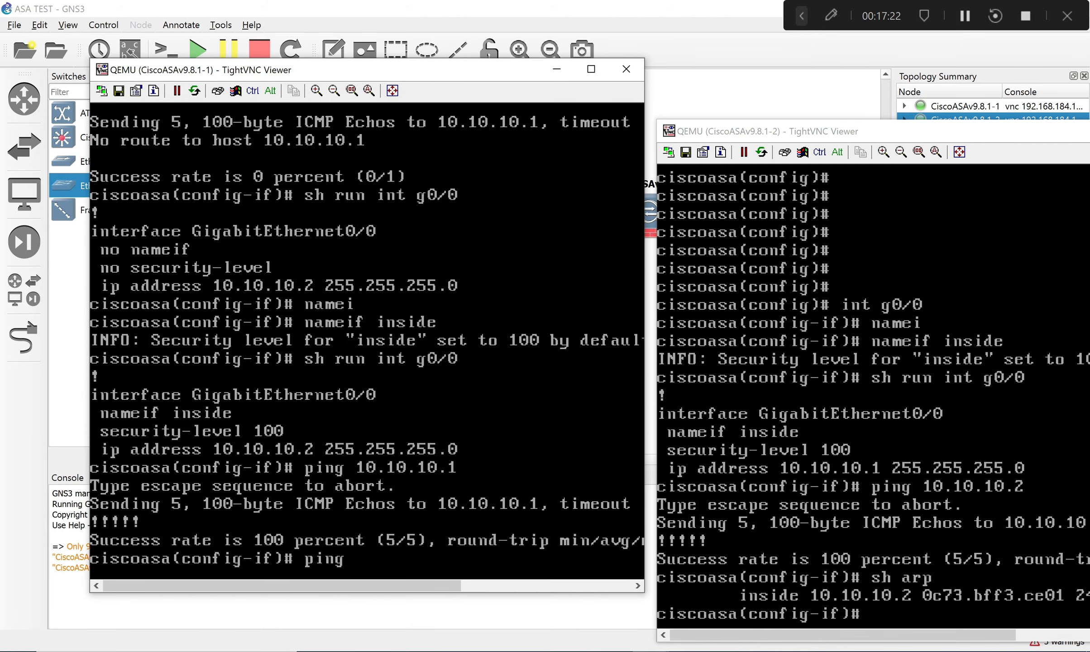
# Replace the unfinished ping on CiscoASAv9.8.1-1 with sh int g0/0, widen the console to read the interface details, and put the window away.
pyautogui.press('BackSpace')
pyautogui.press('BackSpace')
pyautogui.press('BackSpace')
pyautogui.press('BackSpace')
pyautogui.write('sh int g0/0')
pyautogui.press('Return')
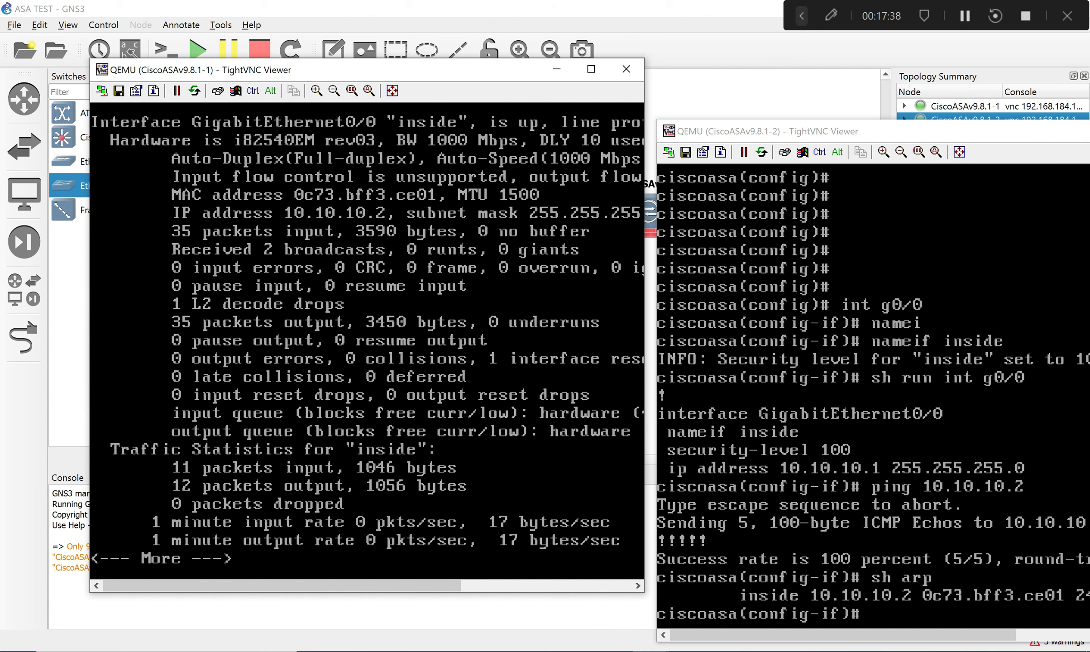
pyautogui.moveTo(645, 186); pyautogui.dragTo(716, 186)
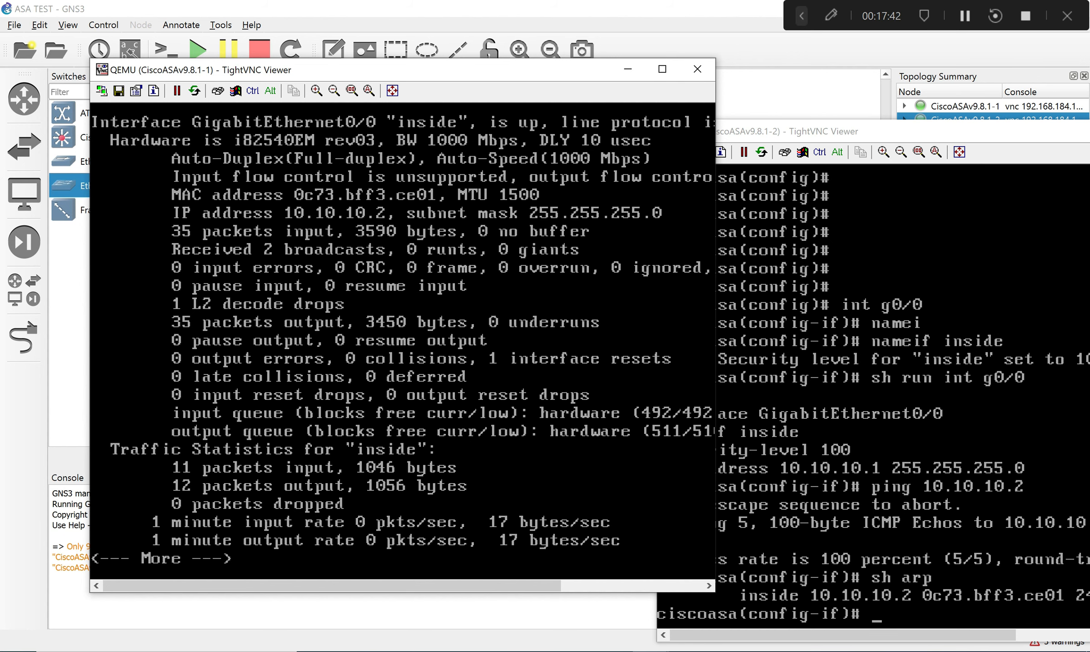
pyautogui.click(697, 69)
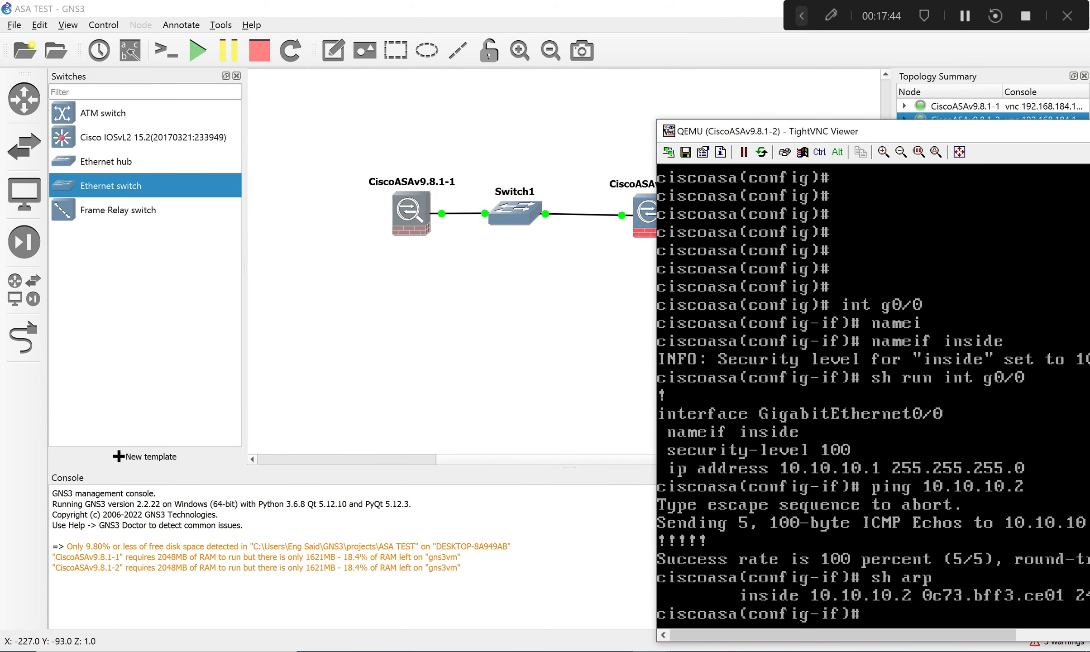
pyautogui.rightClick(418, 203)
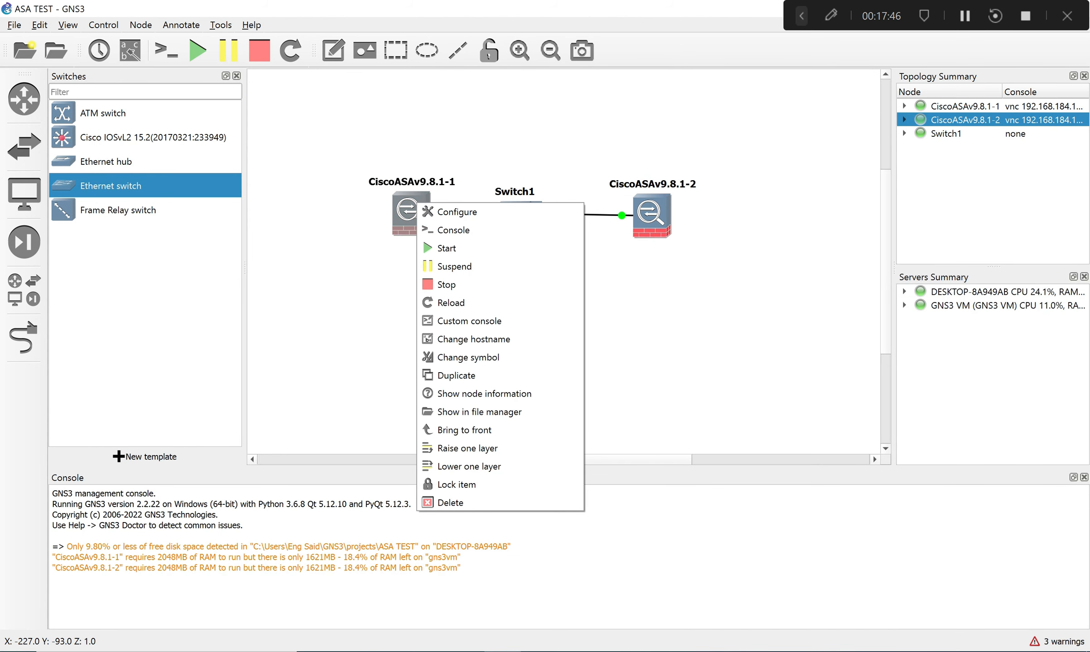
pyautogui.click(39, 25)
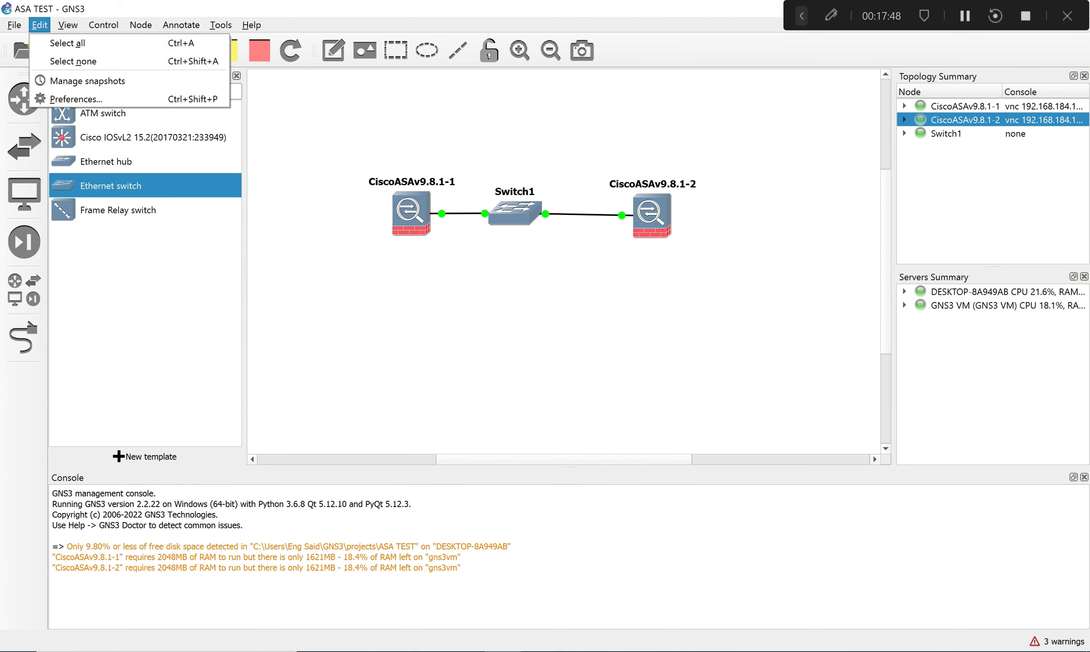
pyautogui.click(652, 651)
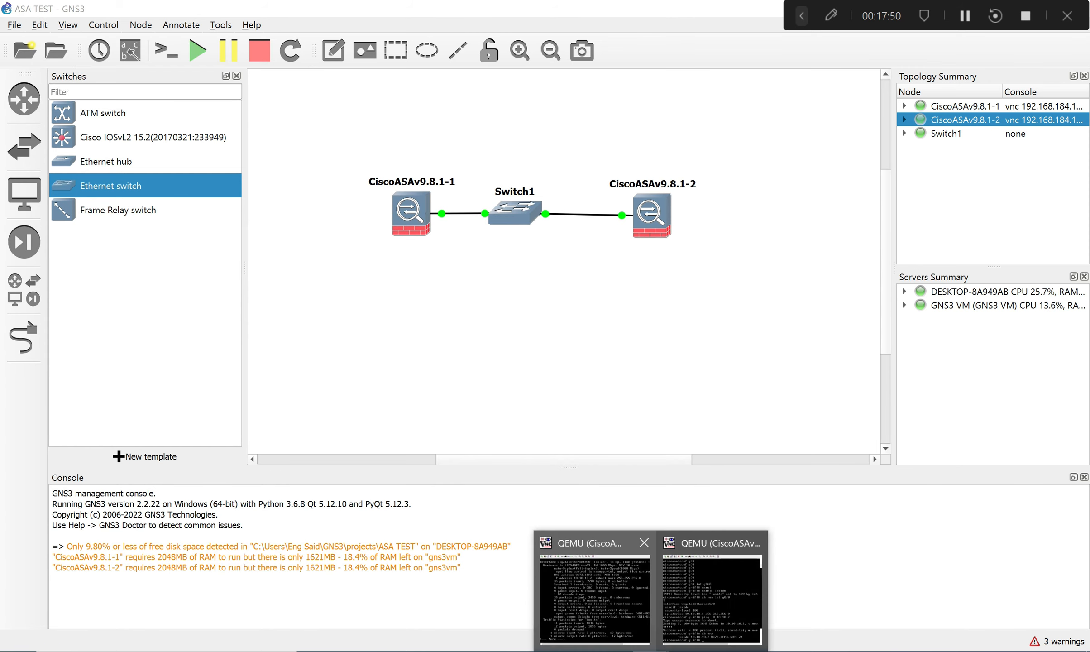
pyautogui.click(593, 598)
pyautogui.click(783, 335)
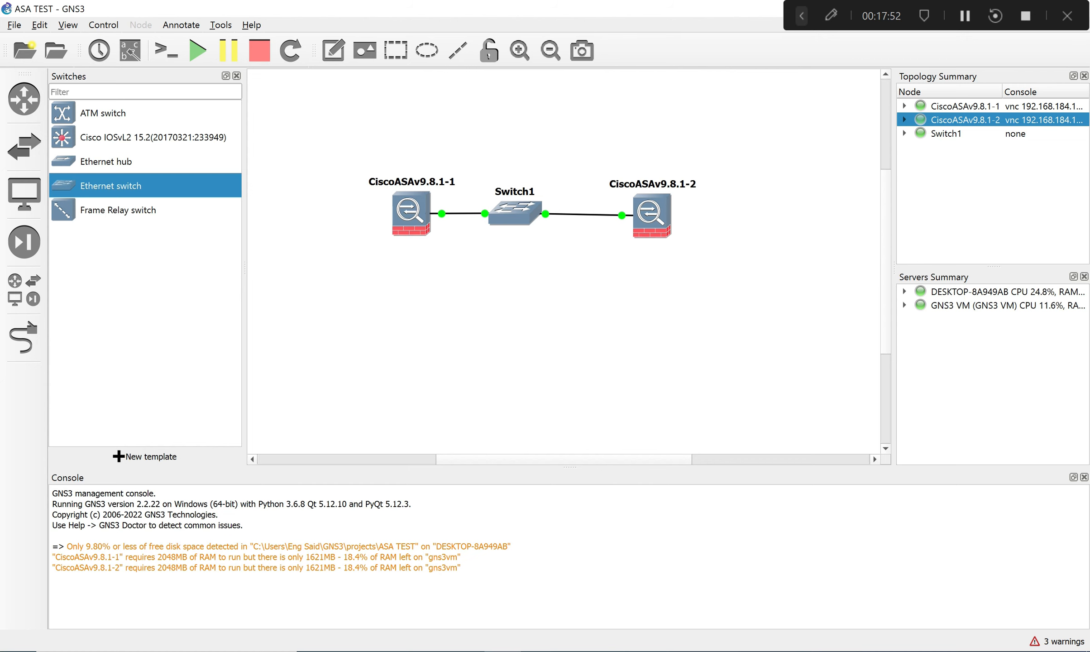
# Examine the Telnet console application command in the general preferences, keeping the predefined SecureCRT command.
pyautogui.click(39, 25)
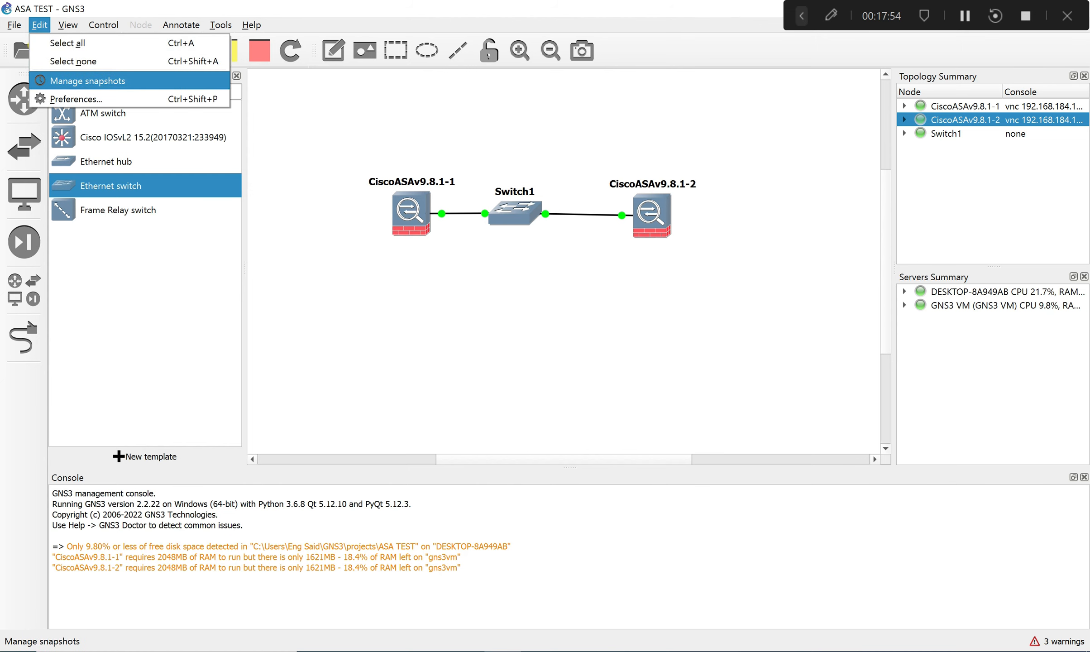
pyautogui.click(76, 99)
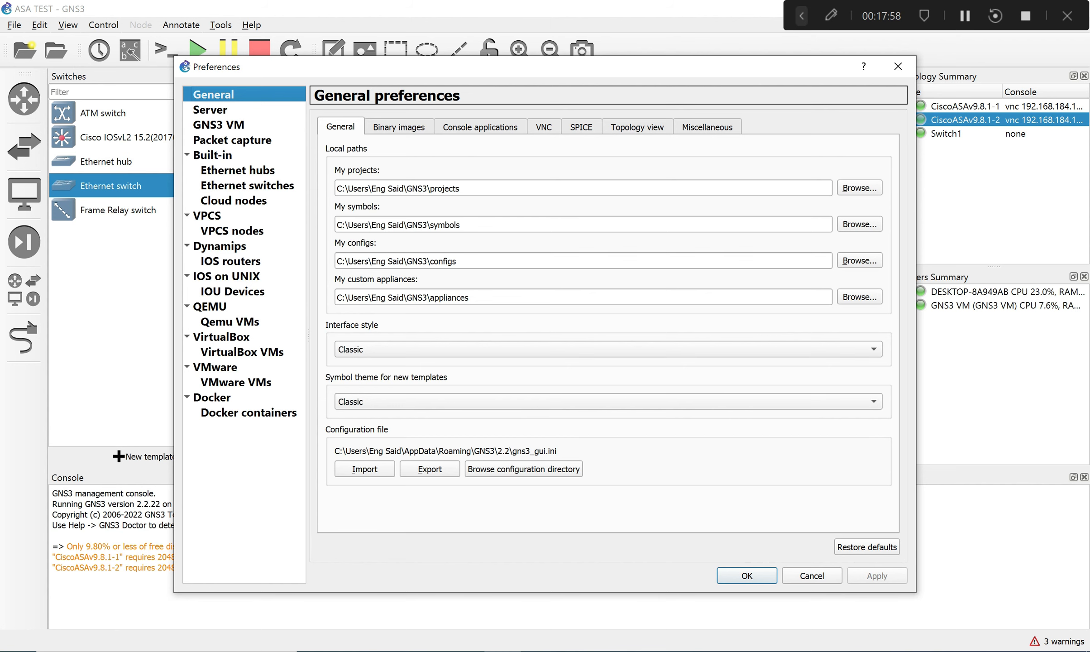
pyautogui.click(481, 127)
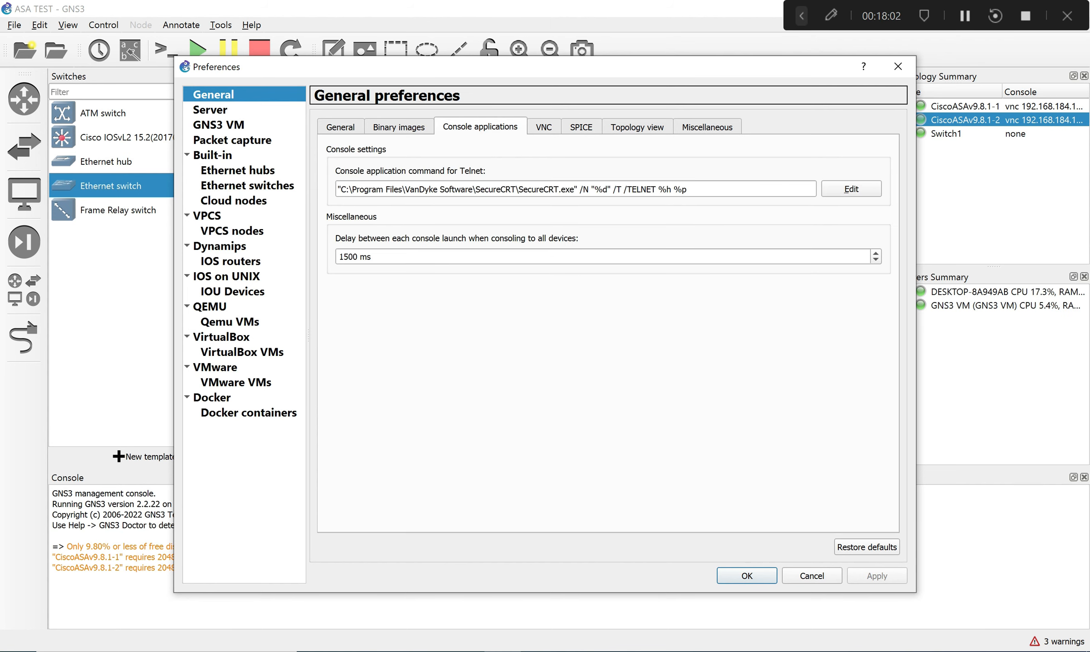
pyautogui.click(851, 189)
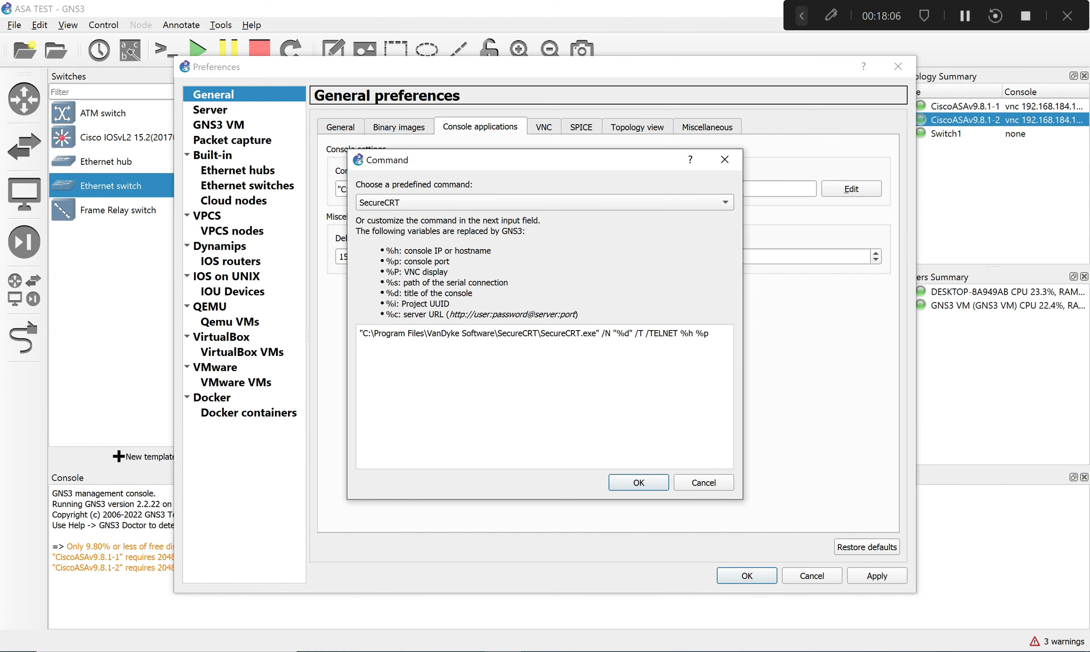
pyautogui.click(639, 483)
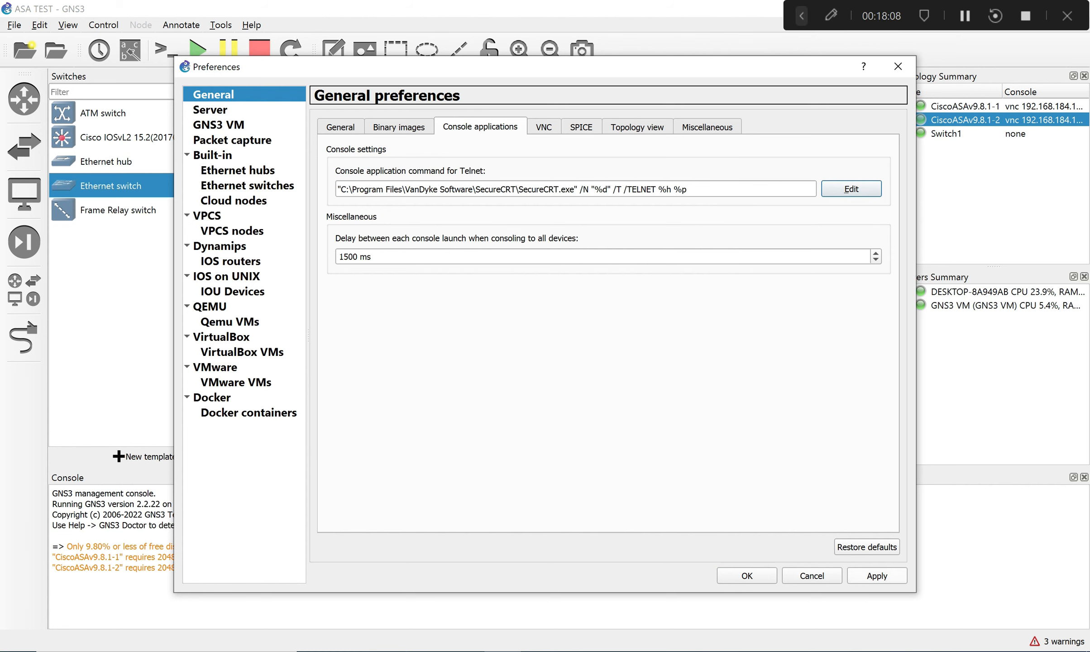
# Apply and close the general preferences and reopen the CiscoASAv9.8.1-1 console from the topology.
pyautogui.click(877, 576)
pyautogui.click(747, 576)
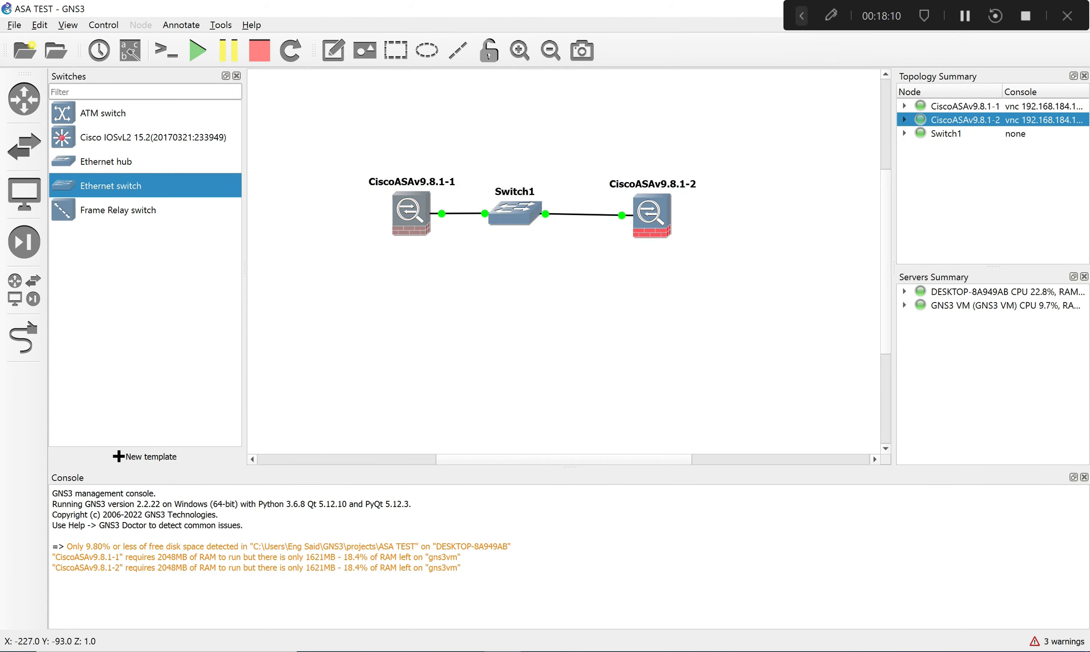
pyautogui.rightClick(408, 213)
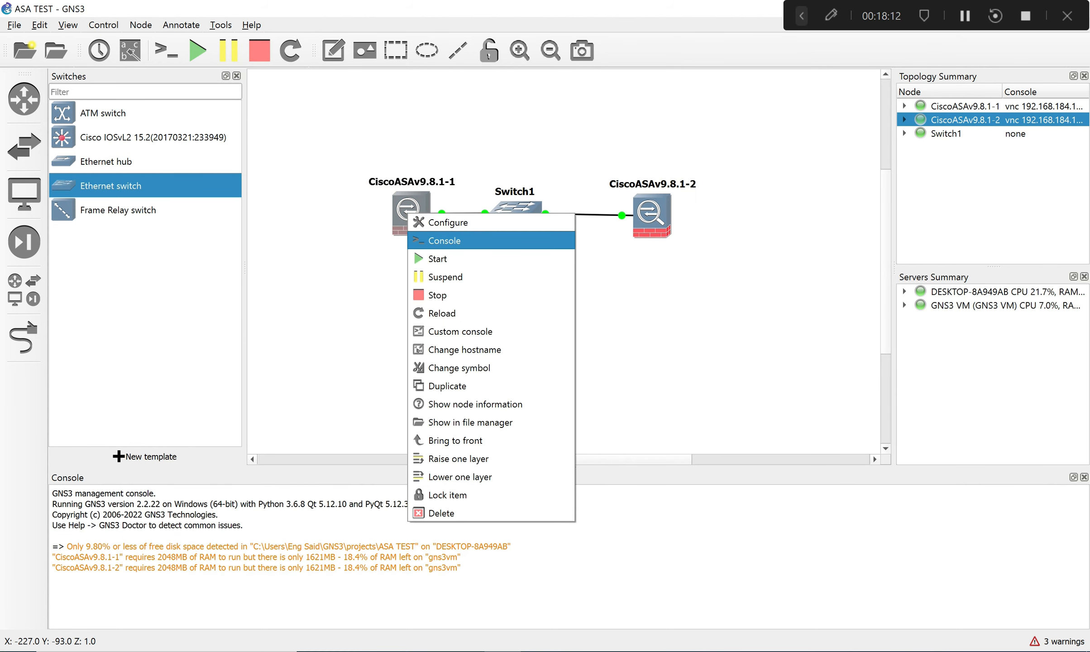
pyautogui.click(444, 240)
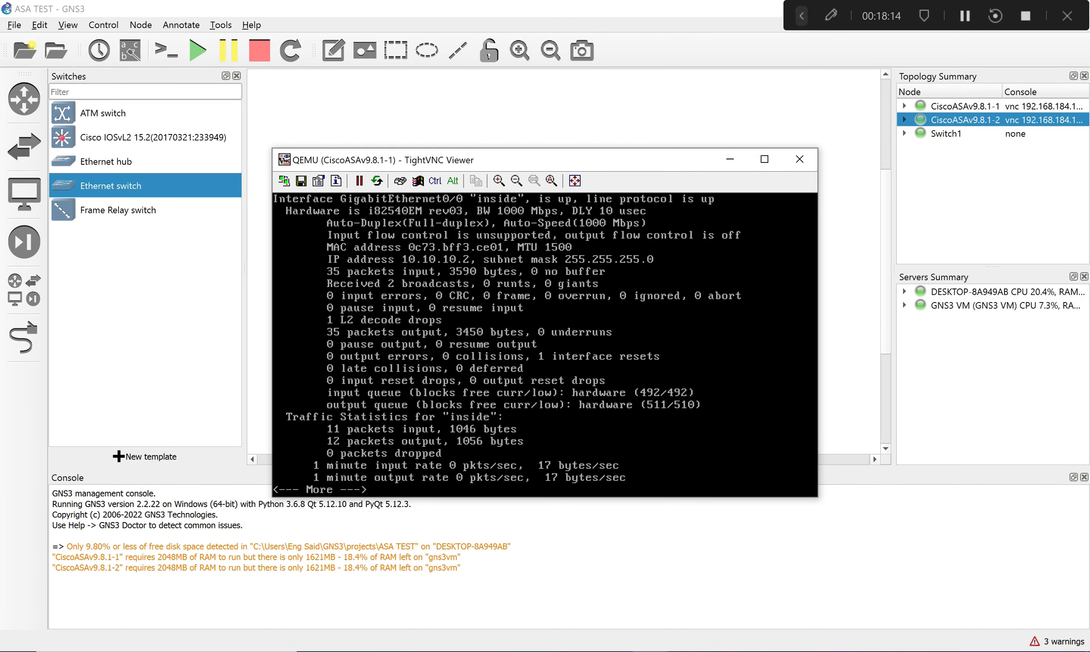
# Open the CiscoASAv9.8.1-1 node properties and look through its advanced, network and general settings.
pyautogui.rightClick(407, 213)
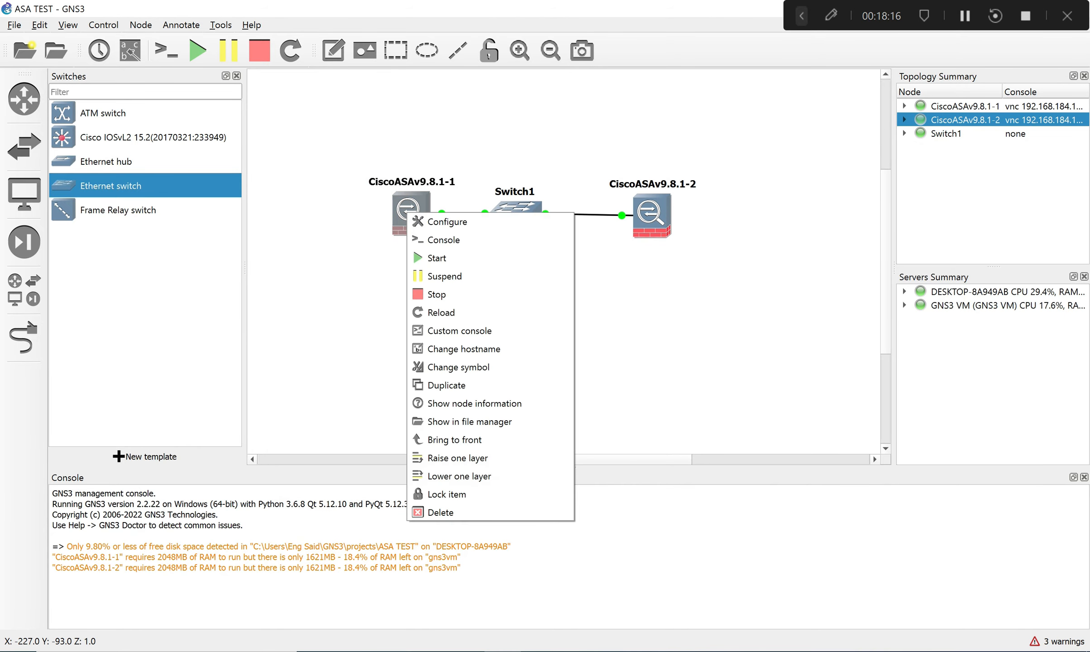
pyautogui.click(446, 222)
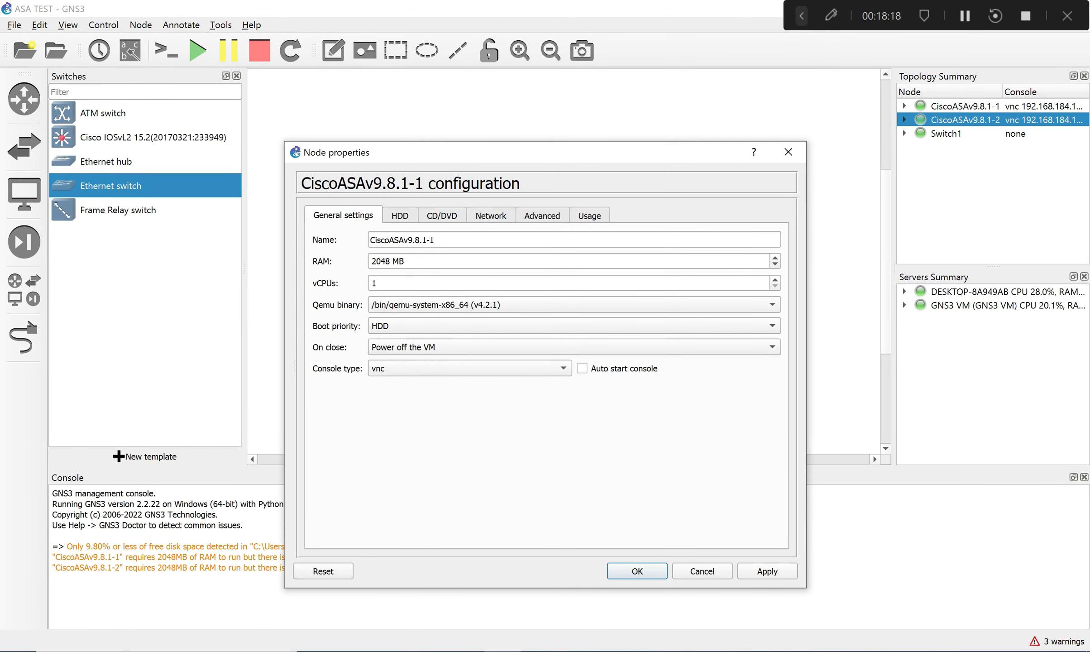
pyautogui.click(542, 216)
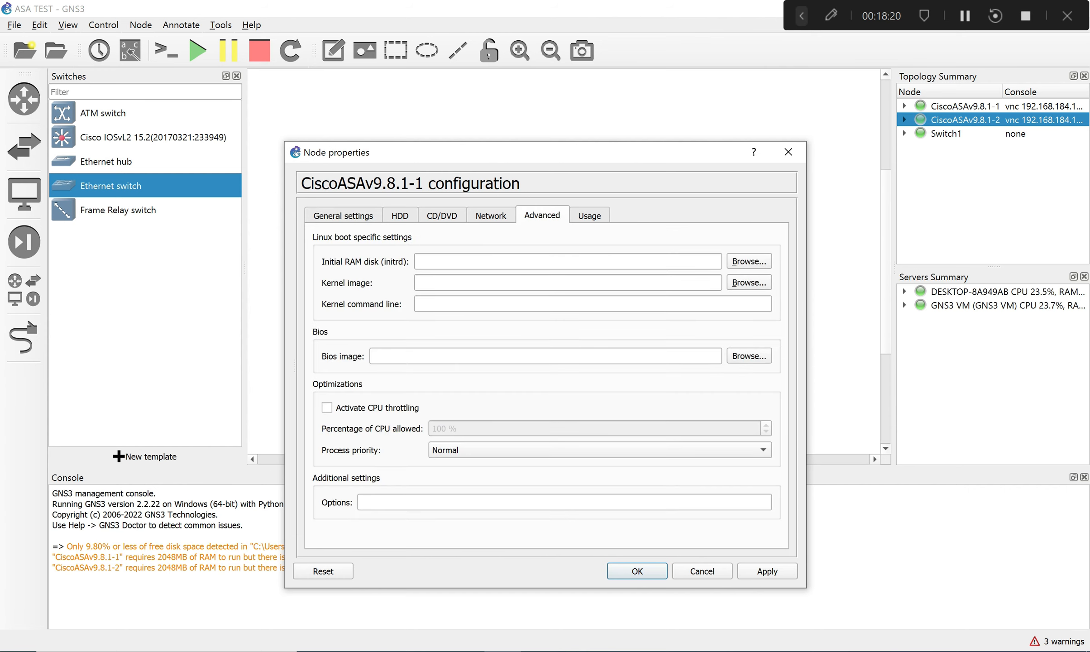
pyautogui.click(491, 216)
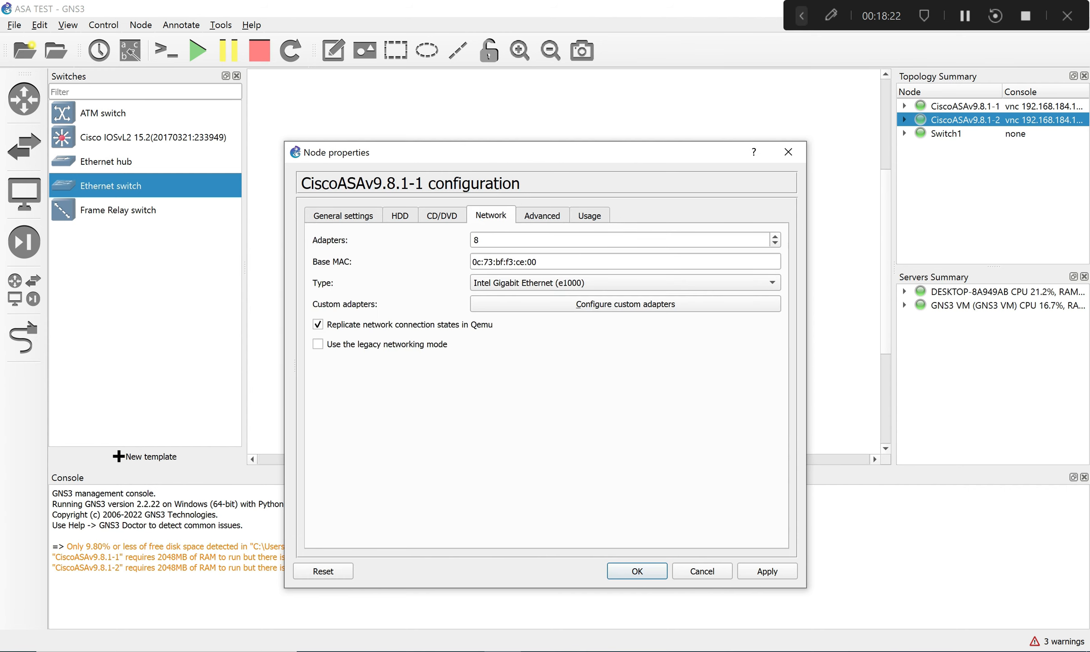
pyautogui.click(343, 216)
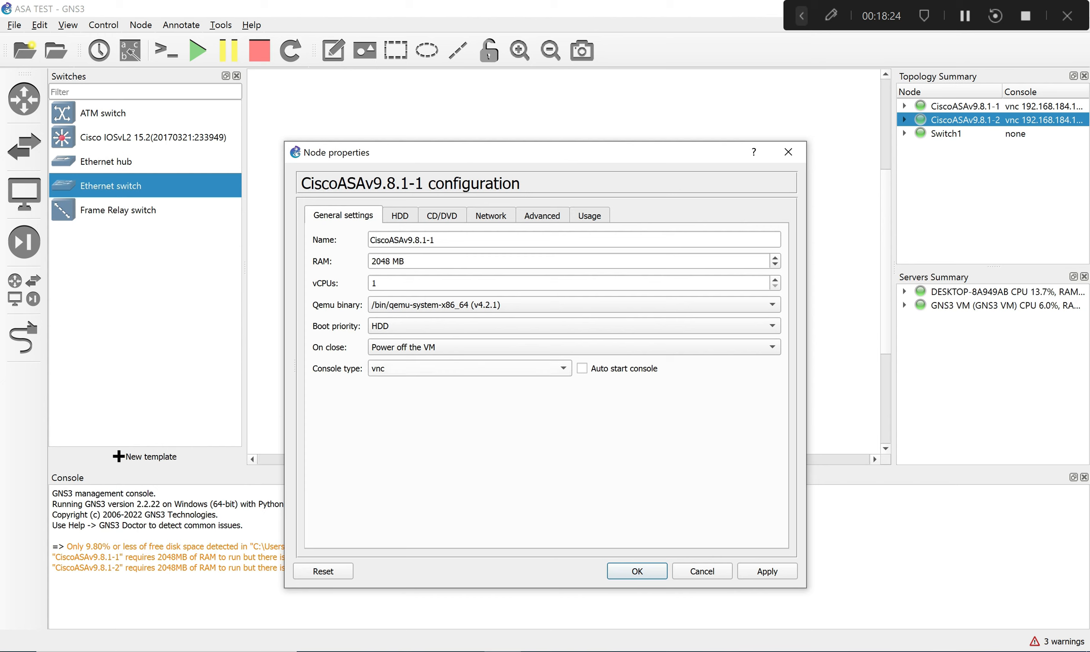
# Try to change the console type of the running CiscoASAv9.8.1-1 node to telnet, and close its properties.
pyautogui.click(470, 368)
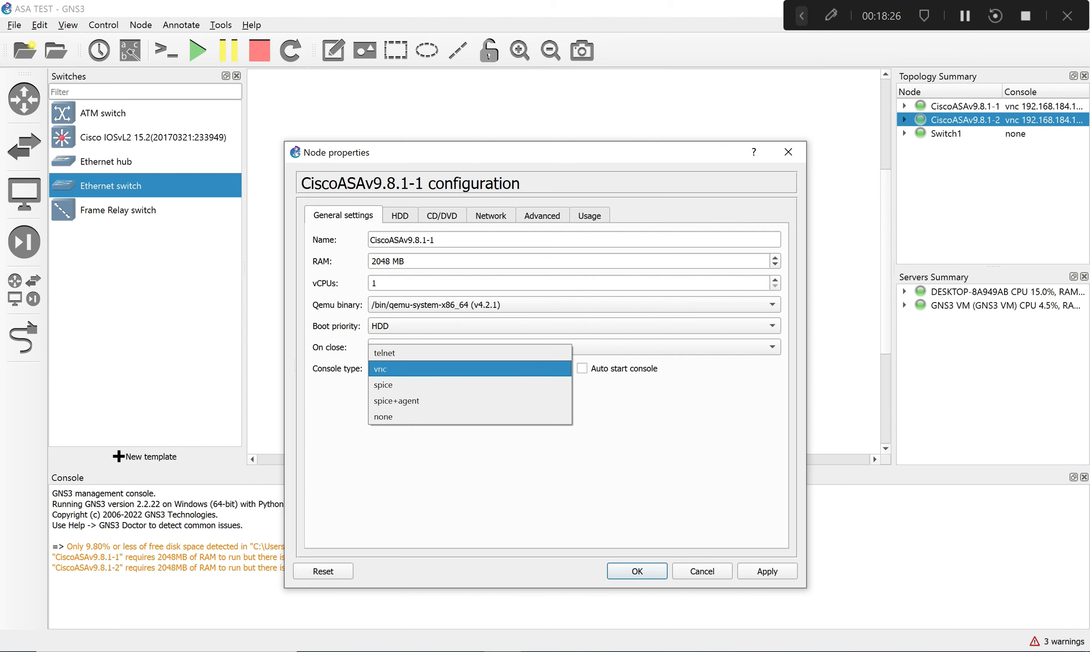
pyautogui.press('Down')
pyautogui.press('Down')
pyautogui.press('Down')
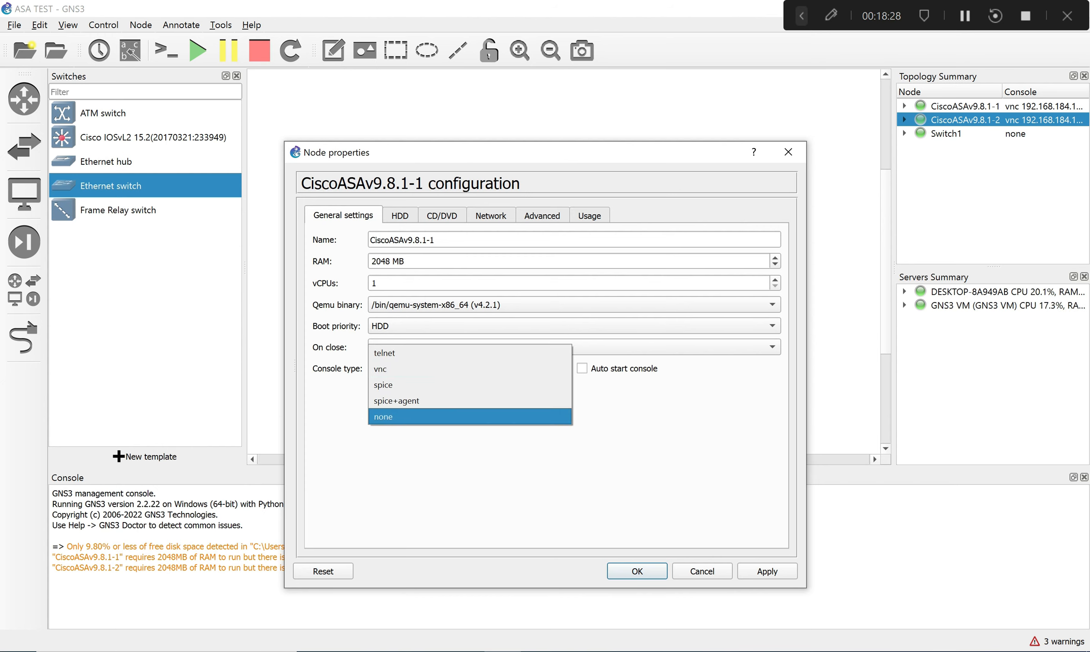
pyautogui.press('Up')
pyautogui.press('Up')
pyautogui.press('Up')
pyautogui.press('Up')
pyautogui.press('Return')
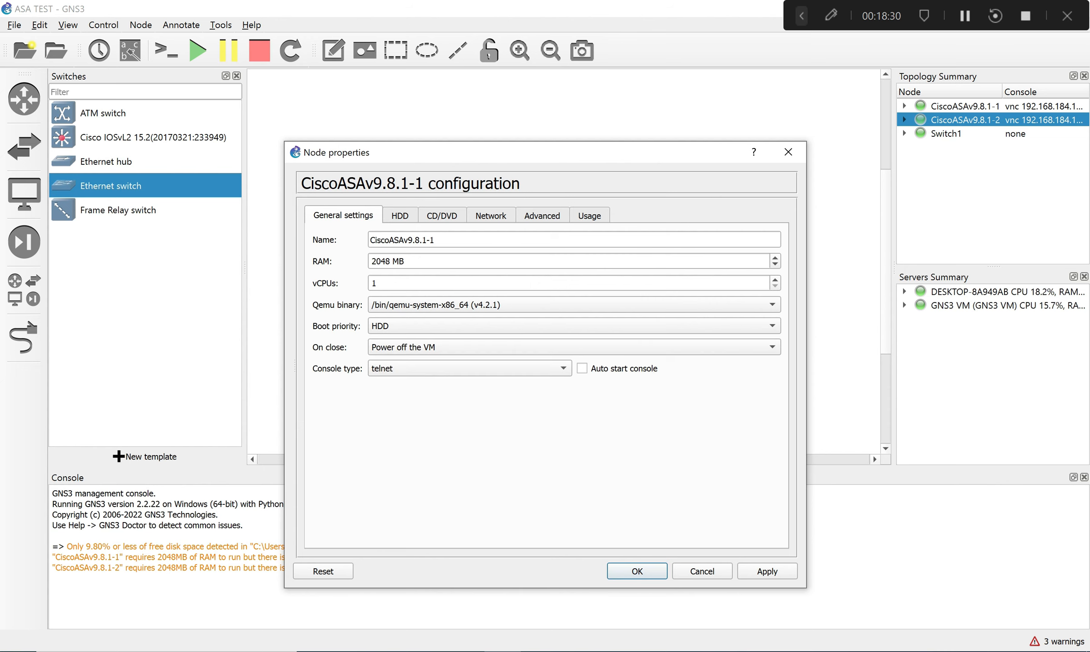
pyautogui.click(767, 572)
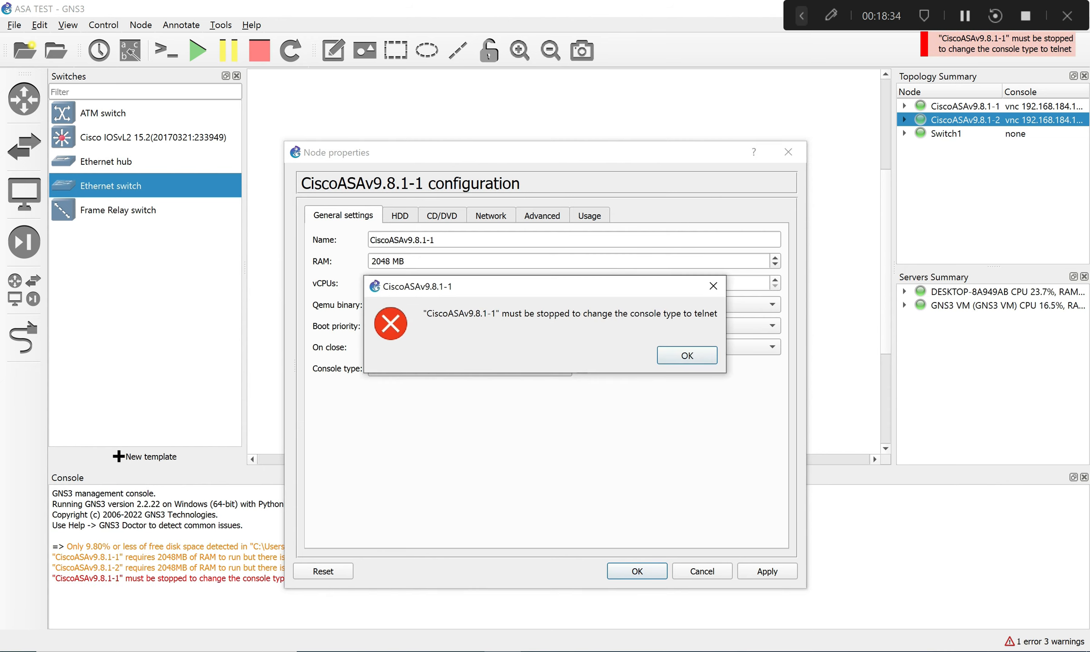
pyautogui.click(714, 285)
pyautogui.click(789, 151)
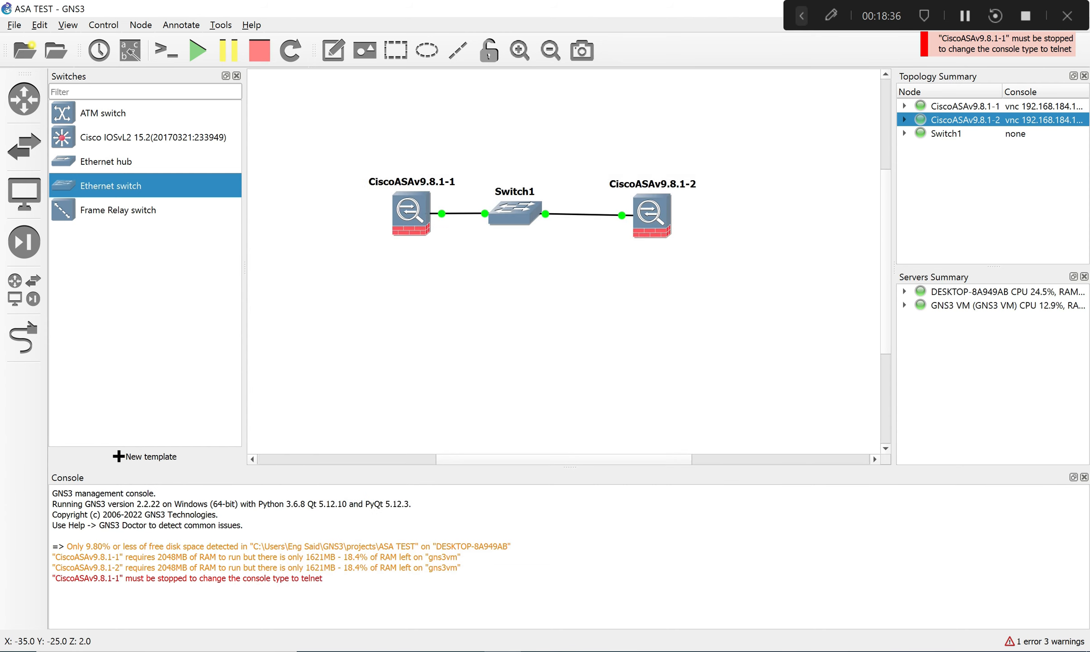
# Quit the paged interface output in the CiscoASAv9.8.1-1 console and show the ARP table with sh arp.
pyautogui.click(595, 597)
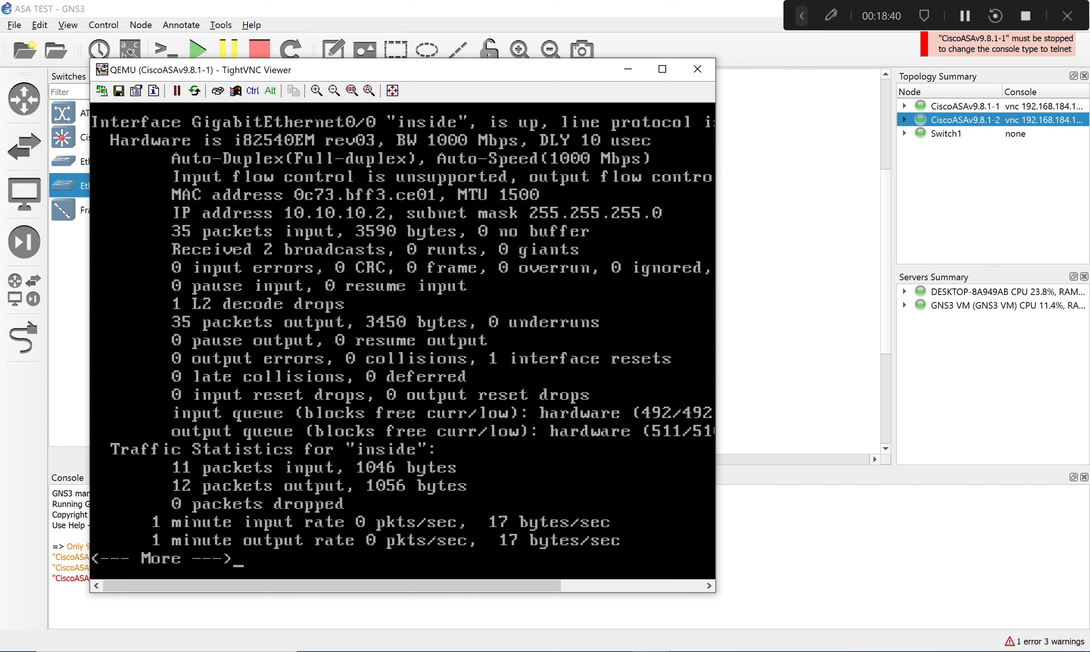
pyautogui.press('Return')
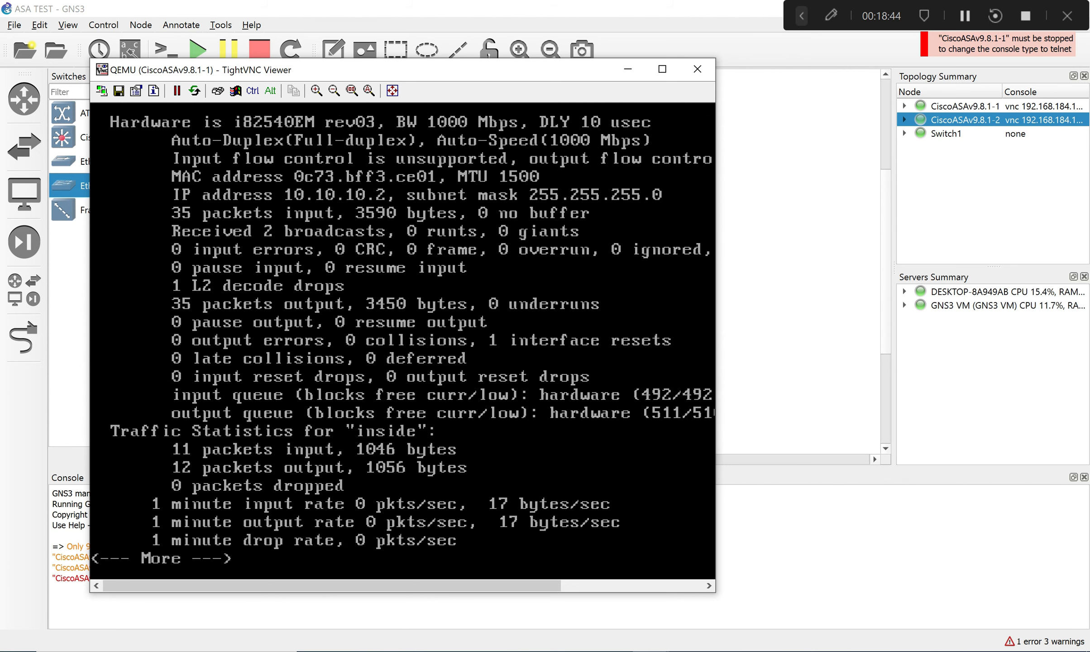
pyautogui.press('q')
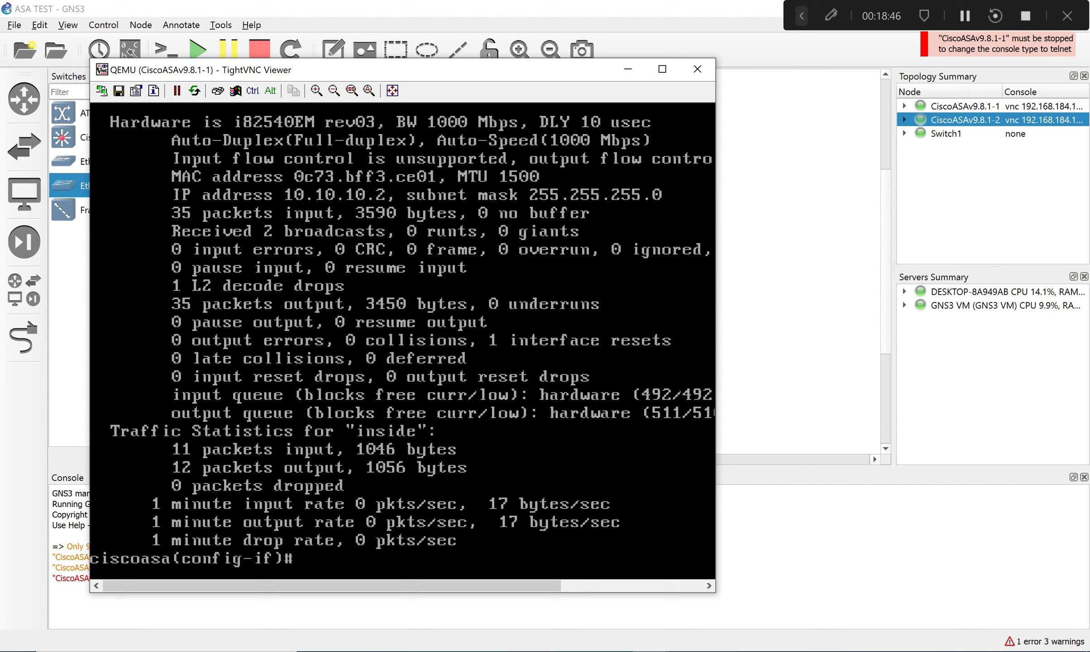
pyautogui.write('sh arp')
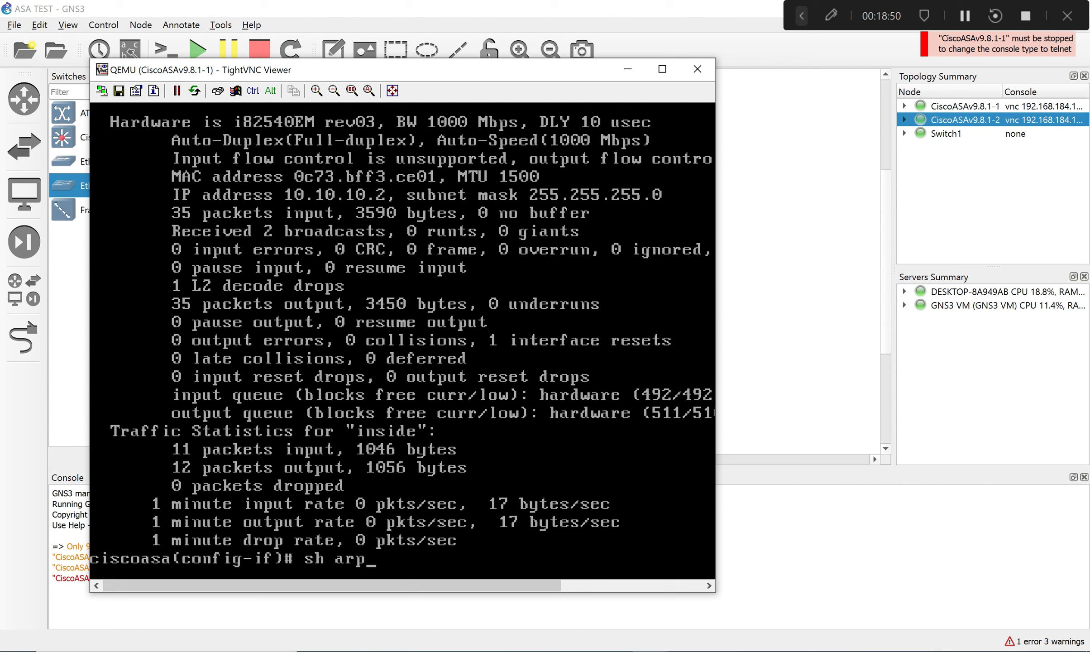
pyautogui.press('Return')
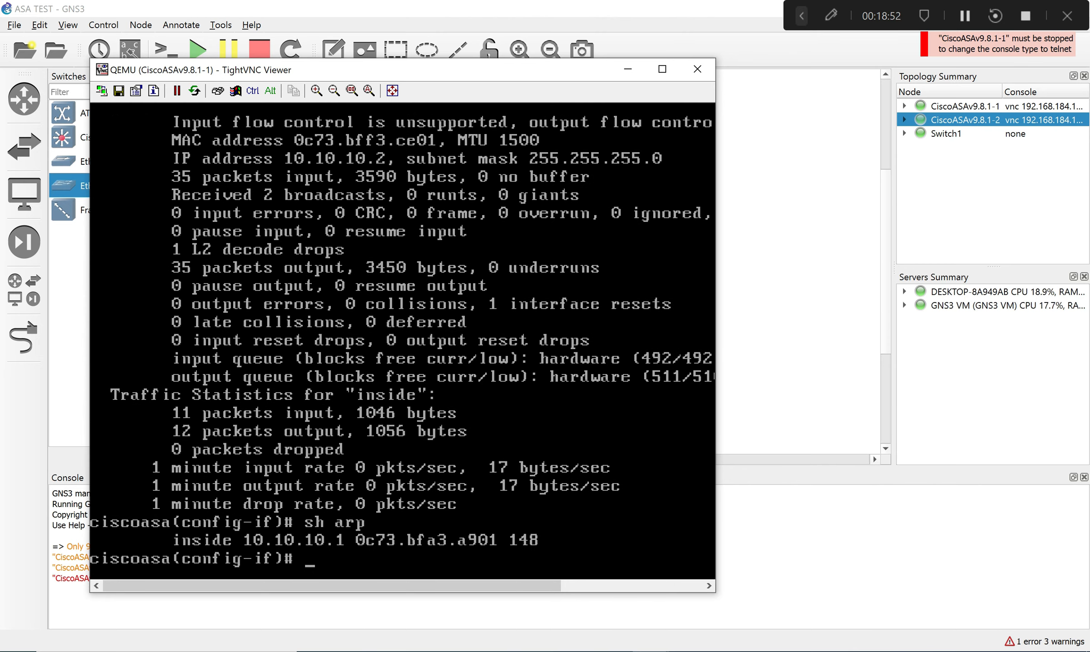
# Bring up the CiscoASAv9.8.1-2 console and move it beside the CiscoASAv9.8.1-1 console to compare the ARP entries.
pyautogui.click(651, 651)
pyautogui.click(713, 600)
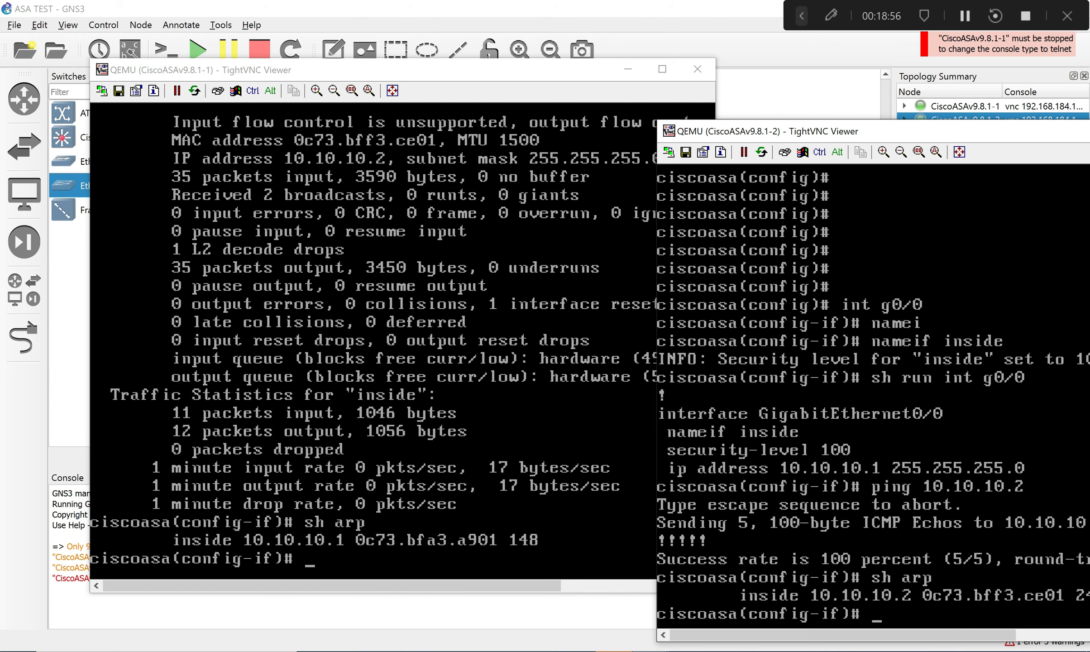
pyautogui.moveTo(994, 132); pyautogui.dragTo(923, 50)
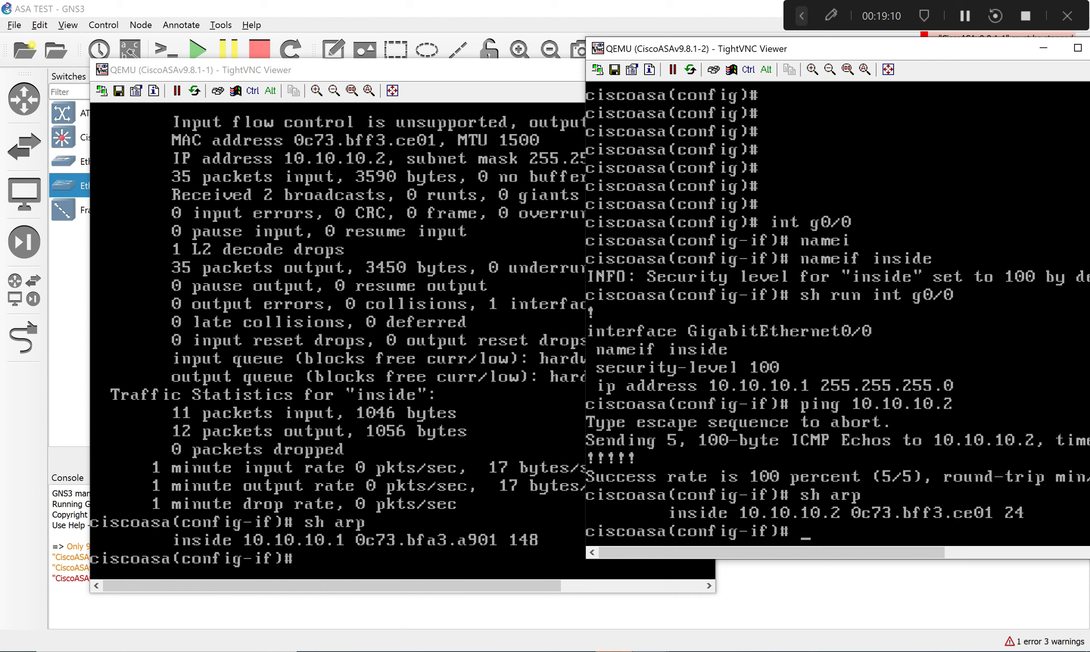
# Run sh arp again on CiscoASAv9.8.1-1, compare it with the CiscoASAv9.8.1-2 console, and return to the topology.
pyautogui.click(310, 560)
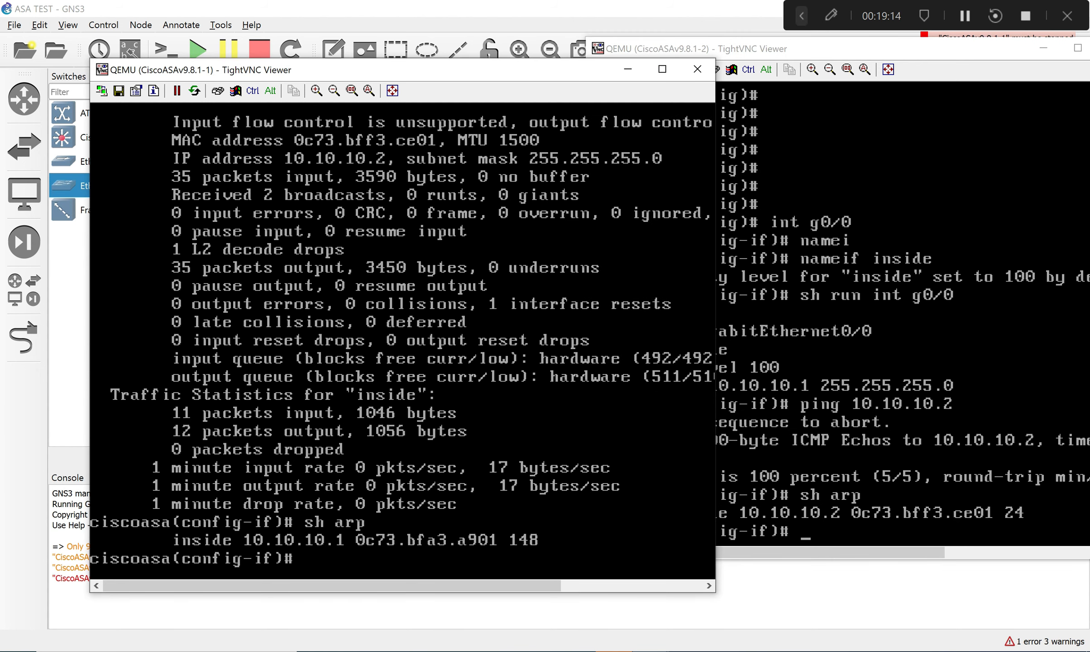
pyautogui.write('sh arp')
pyautogui.press('Return')
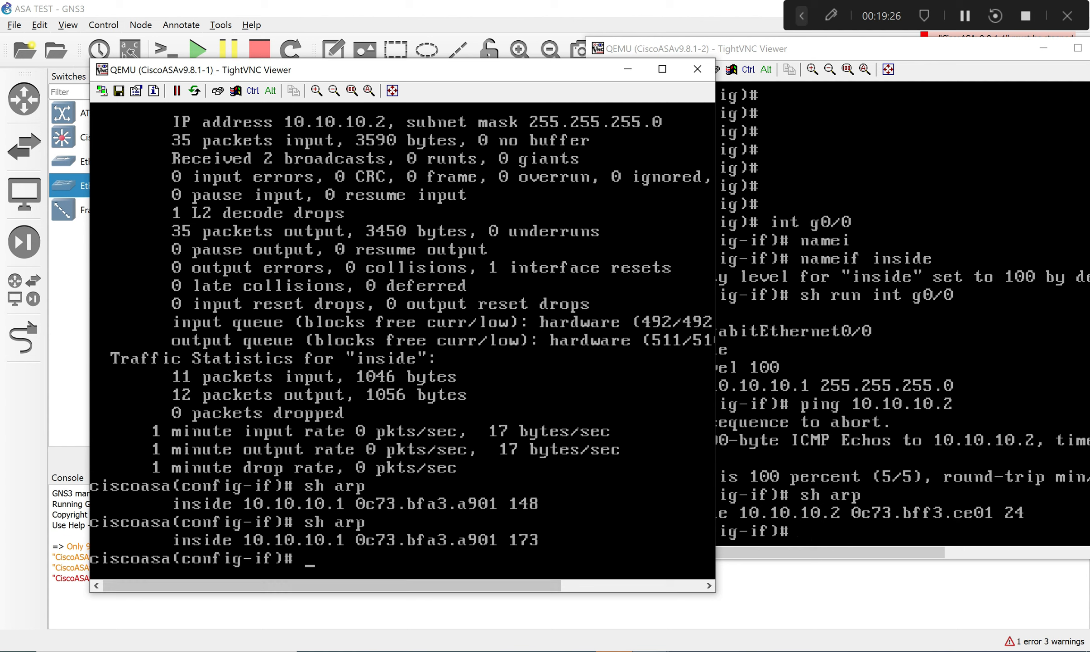
pyautogui.click(815, 452)
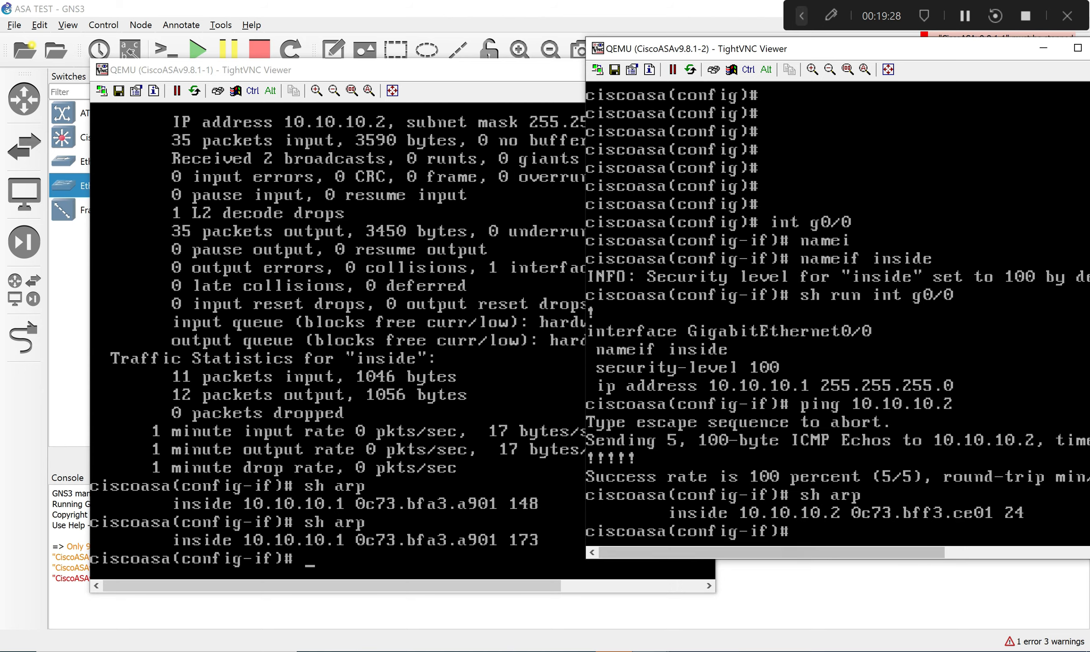
pyautogui.click(806, 593)
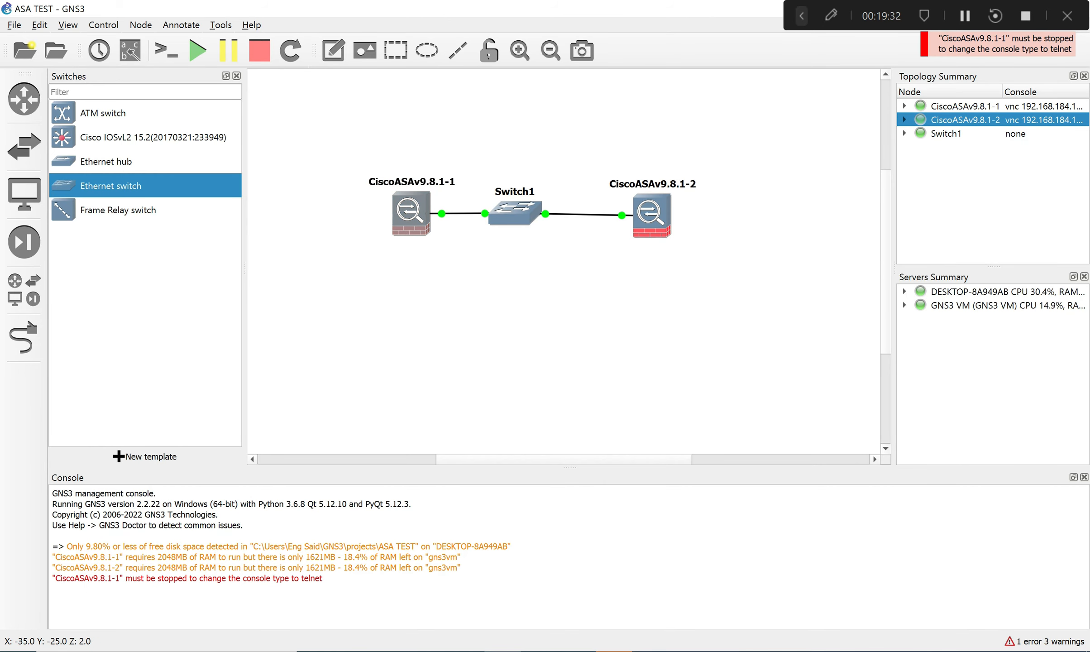
# Stop both firewall nodes, CiscoASAv9.8.1-1 and CiscoASAv9.8.1-2.
pyautogui.moveTo(354, 157); pyautogui.dragTo(426, 247)
pyautogui.rightClick(415, 225)
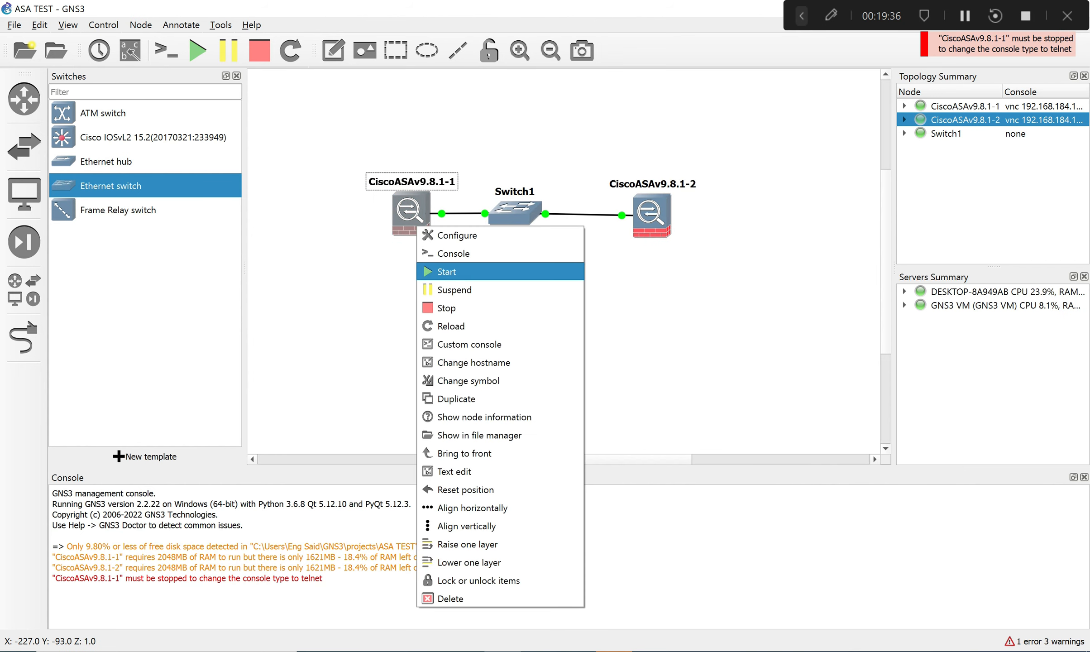
pyautogui.click(447, 308)
pyautogui.rightClick(411, 219)
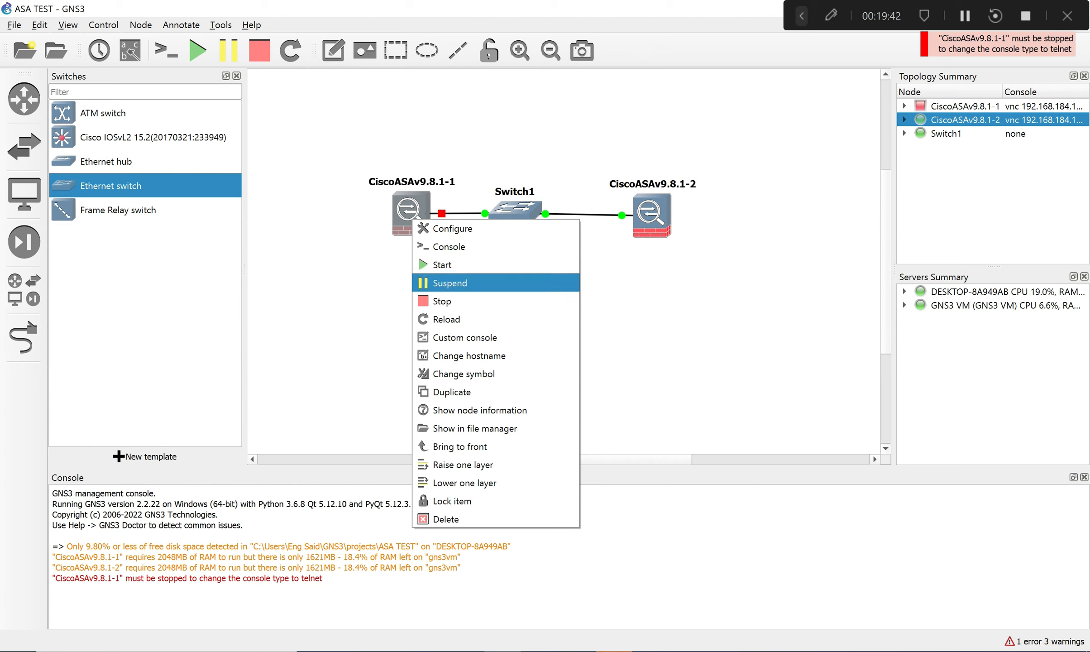
pyautogui.rightClick(665, 215)
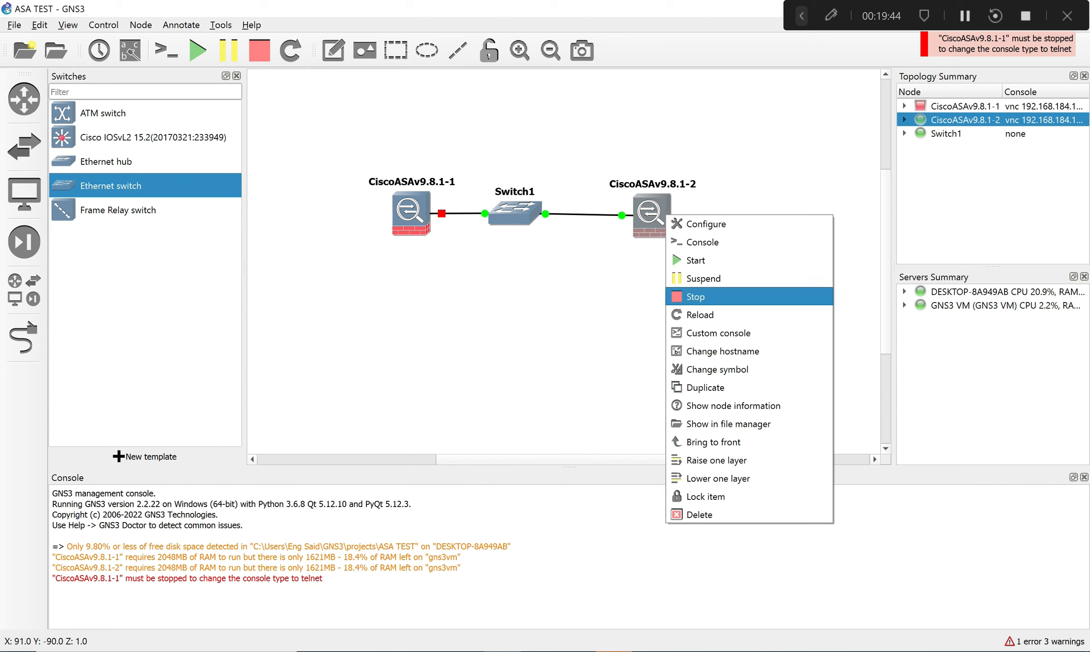
pyautogui.click(695, 296)
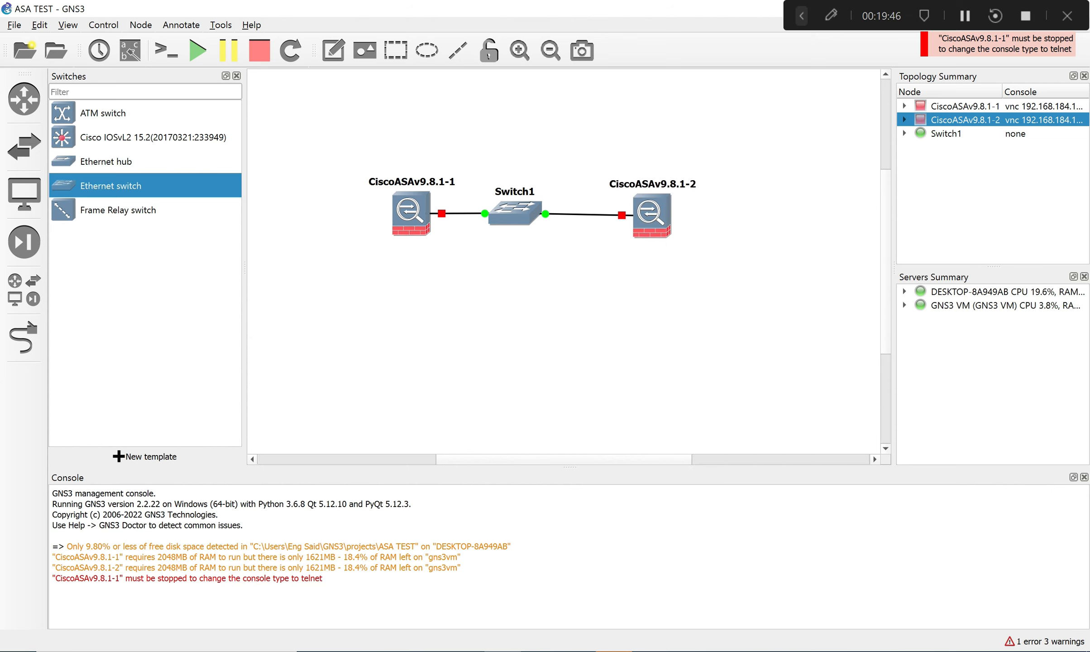
pyautogui.moveTo(345, 149); pyautogui.dragTo(821, 253)
pyautogui.rightClick(422, 223)
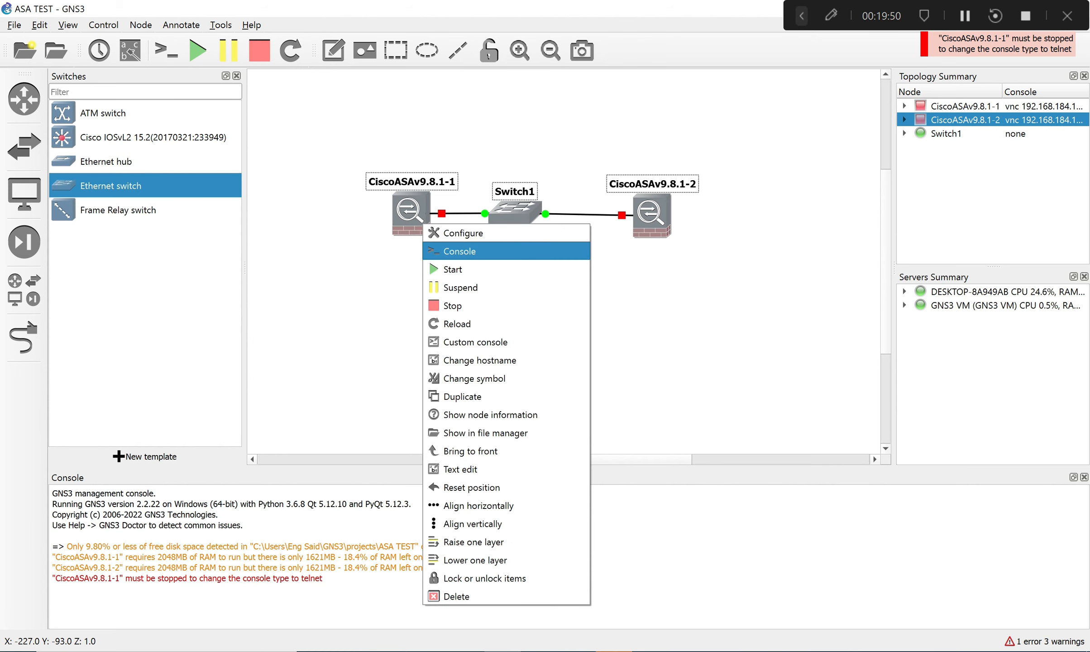
pyautogui.click(464, 233)
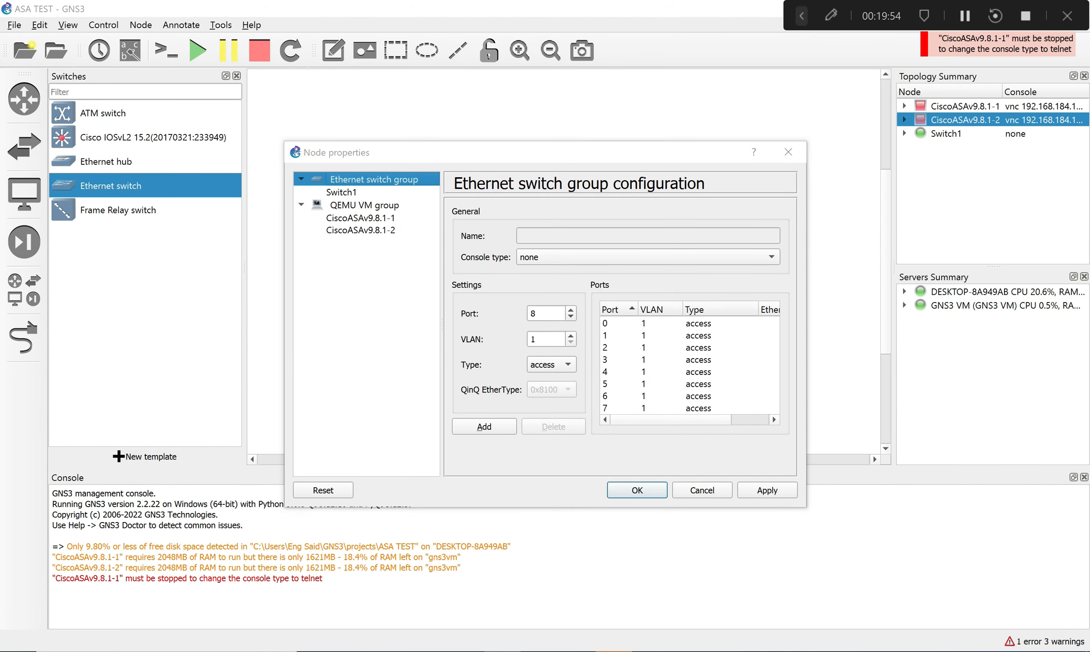
pyautogui.click(702, 490)
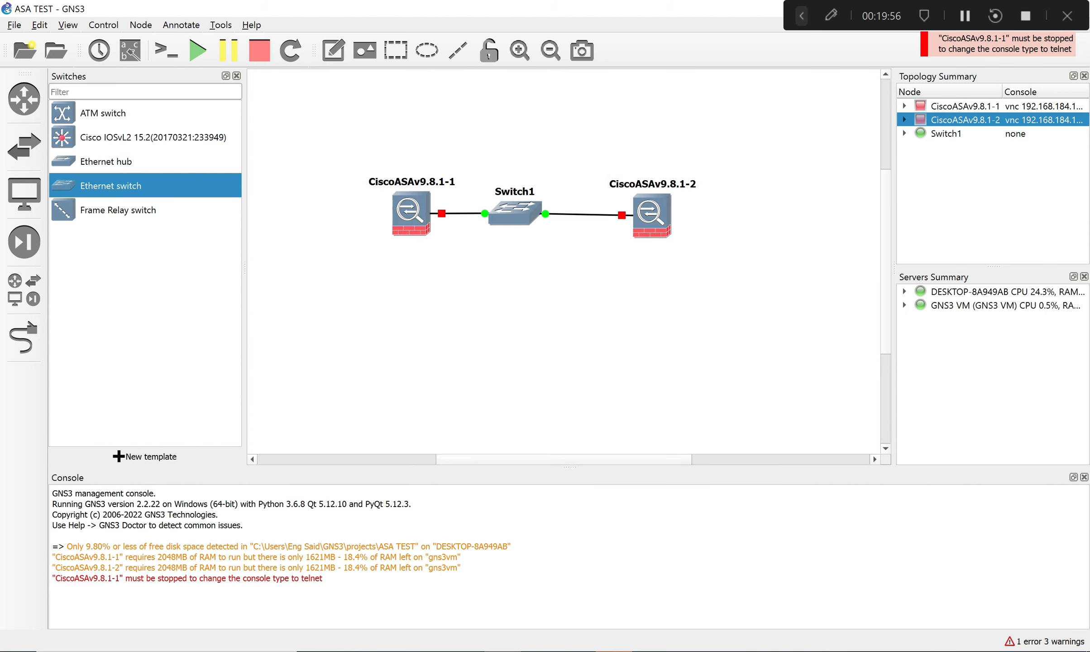
# Set the console type of the stopped CiscoASAv9.8.1-1 node to telnet and apply the change.
pyautogui.rightClick(413, 207)
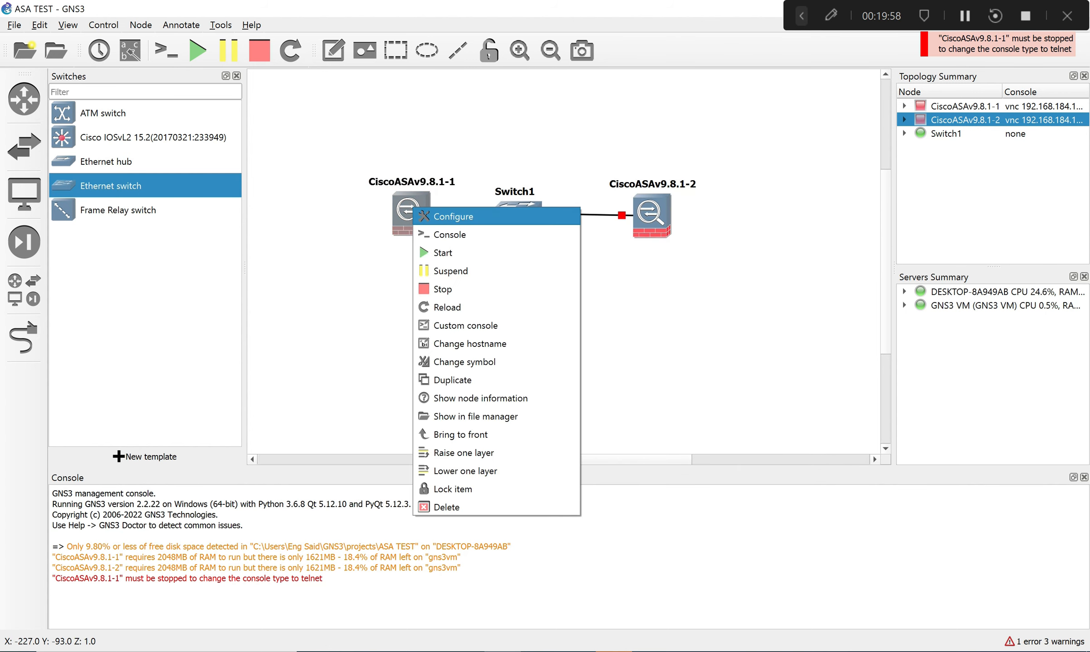
pyautogui.click(453, 217)
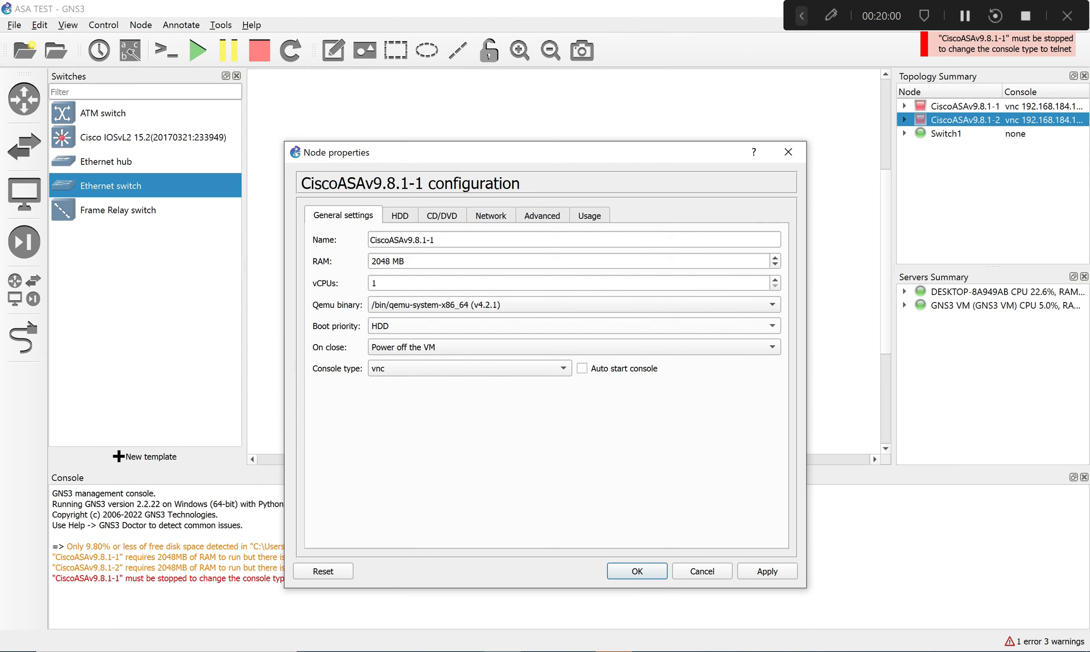
pyautogui.click(470, 368)
pyautogui.click(453, 353)
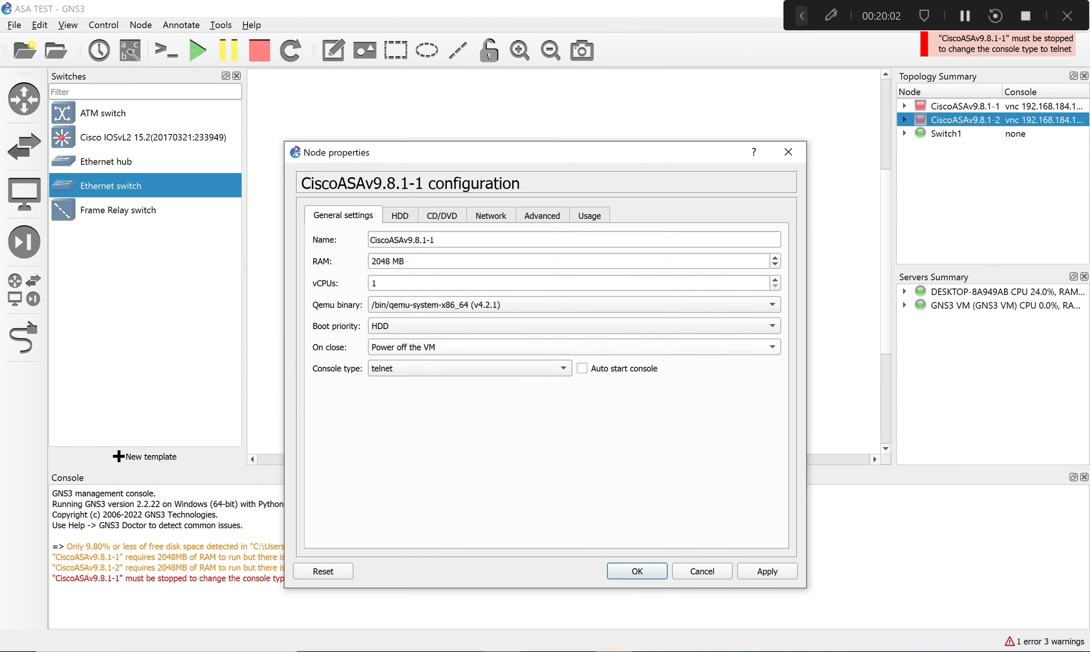
pyautogui.click(767, 572)
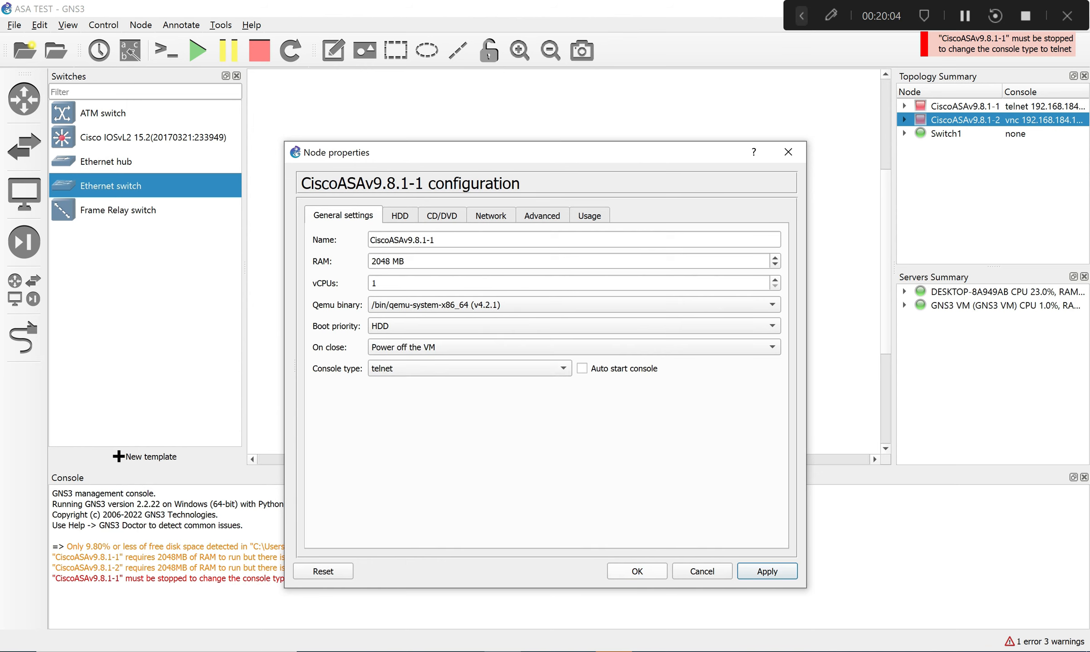
# Accept the CiscoASAv9.8.1-1 settings and set the console type of CiscoASAv9.8.1-2 to telnet.
pyautogui.click(638, 572)
pyautogui.rightClick(641, 207)
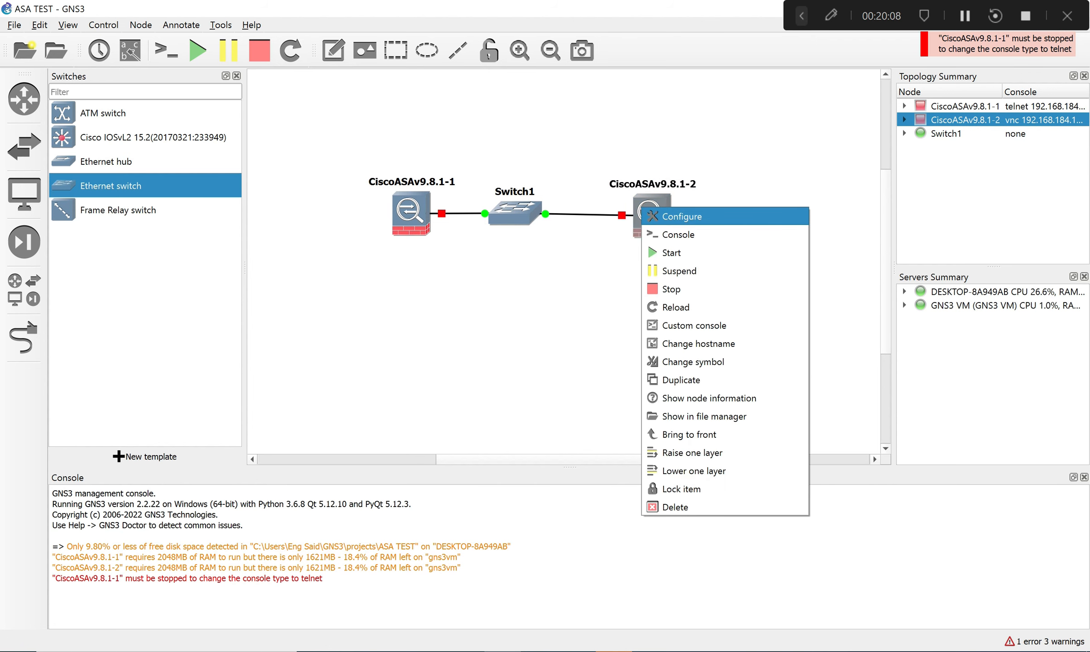
pyautogui.click(682, 216)
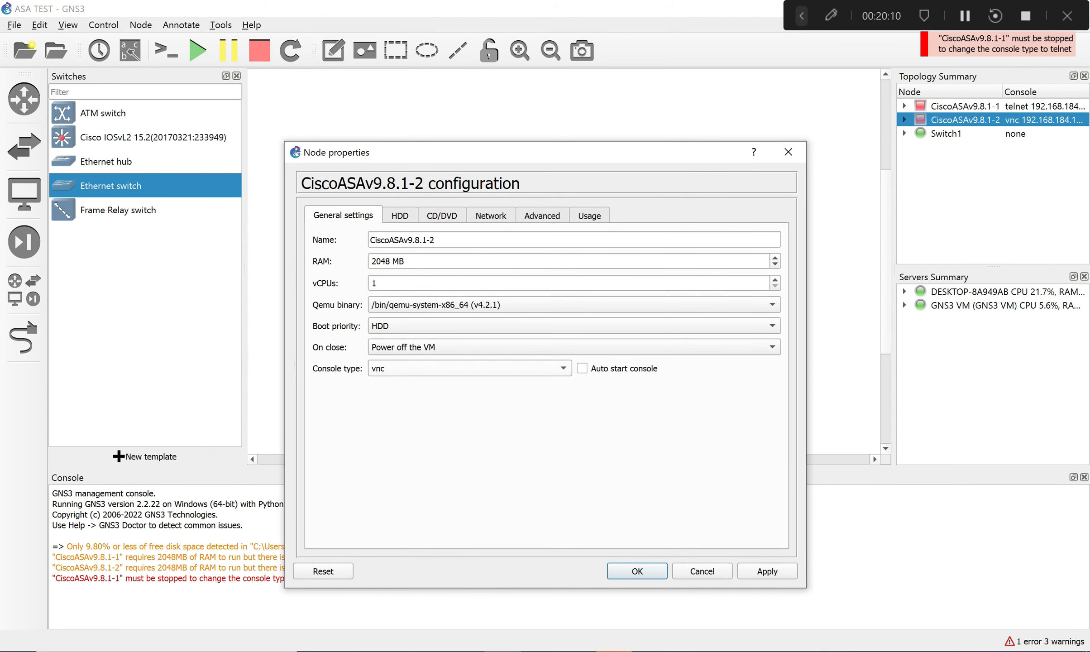
pyautogui.click(470, 368)
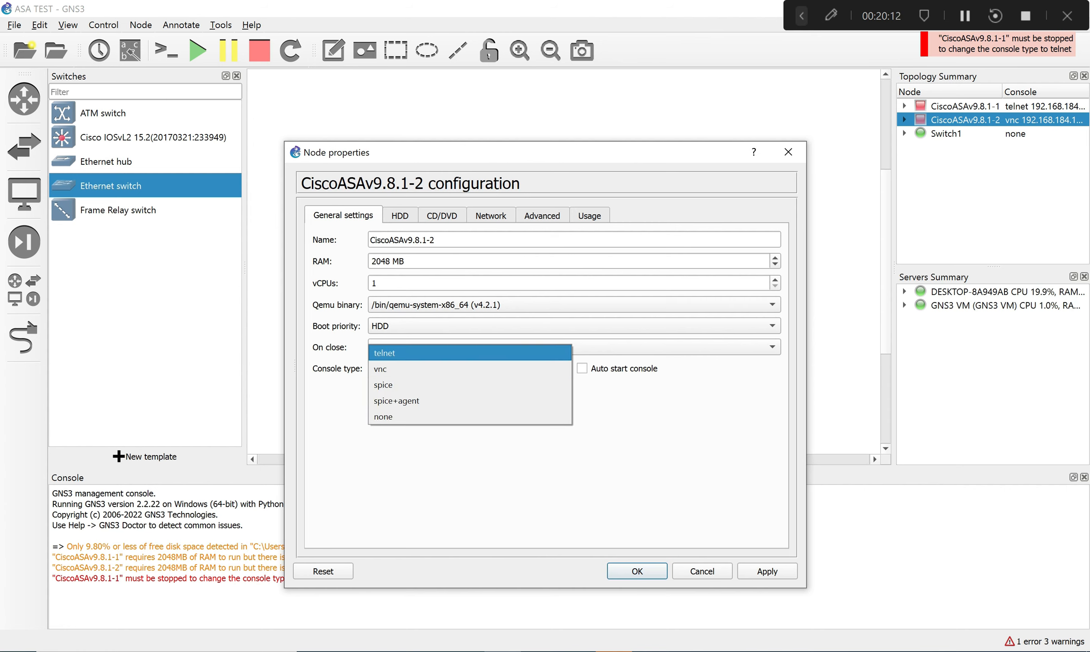
pyautogui.click(470, 352)
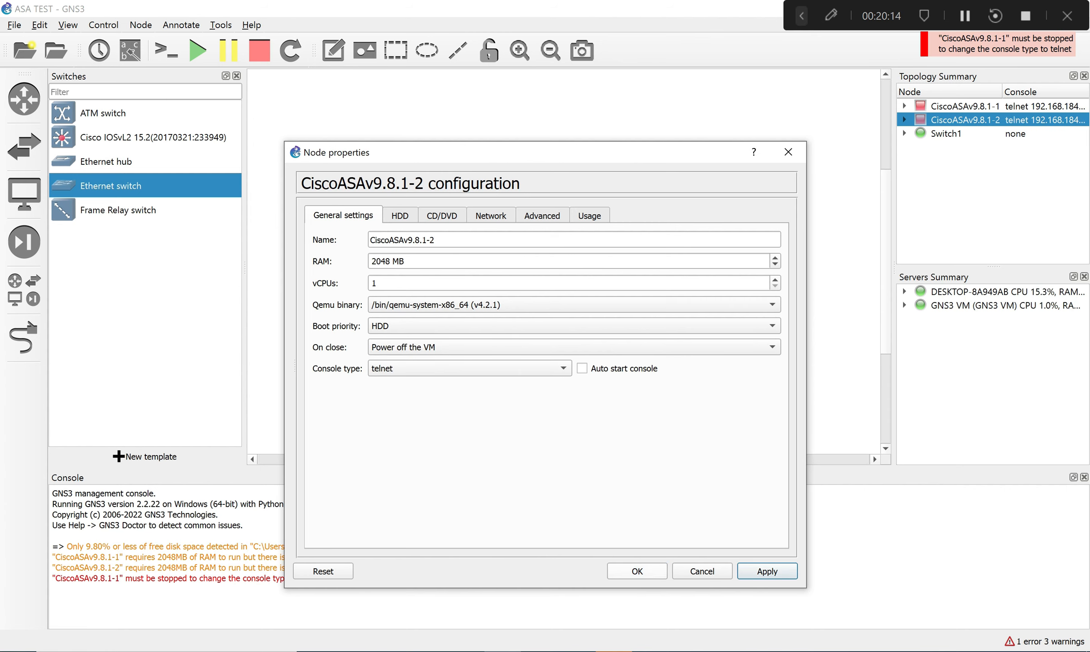
pyautogui.click(637, 571)
# Start both firewall nodes together and open the telnet console of CiscoASAv9.8.1-1.
pyautogui.moveTo(345, 161); pyautogui.dragTo(871, 301)
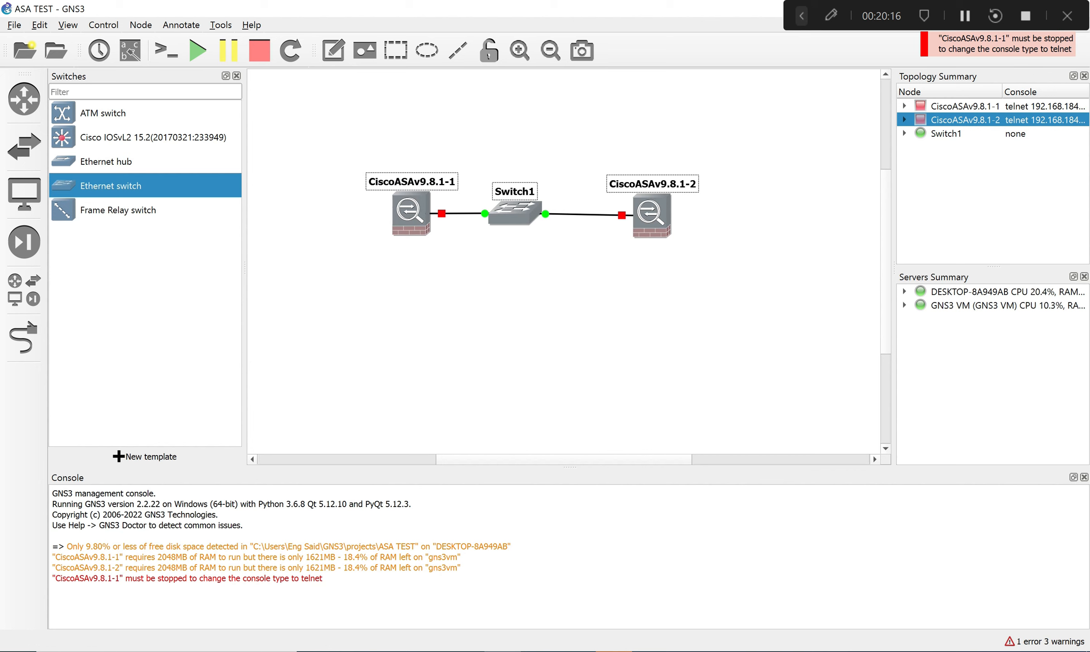
pyautogui.click(198, 51)
pyautogui.click(559, 356)
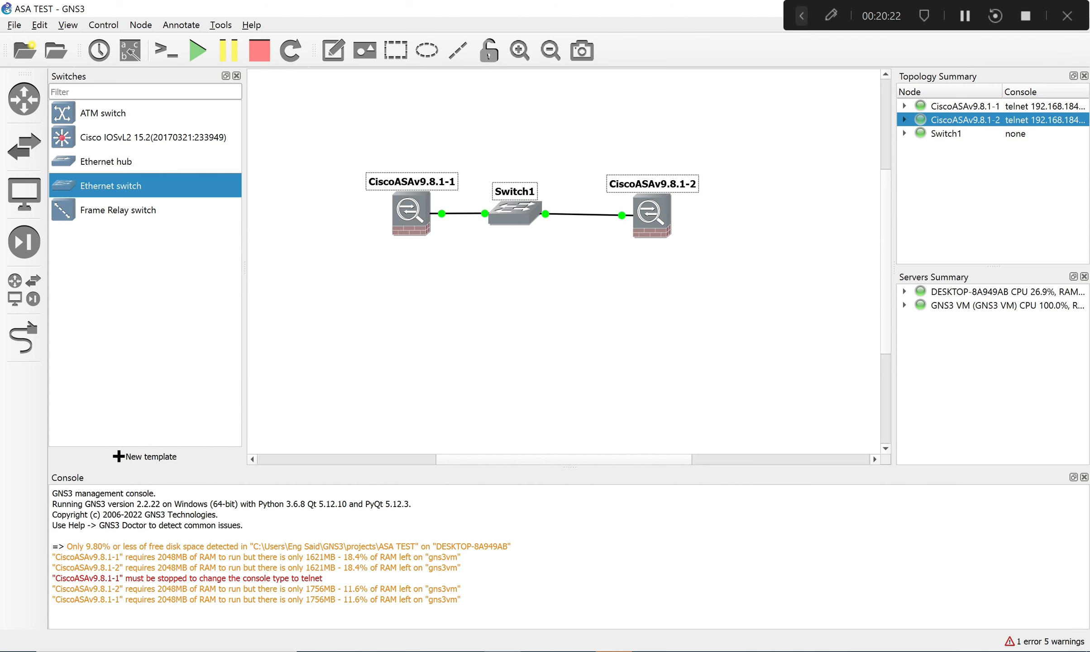
pyautogui.rightClick(391, 212)
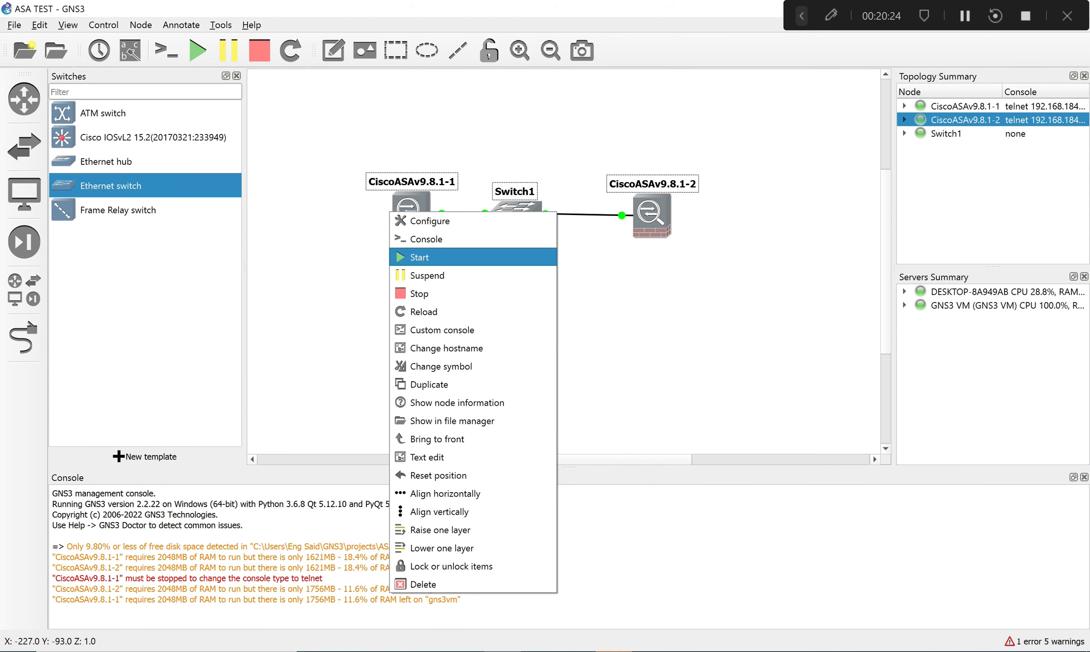
pyautogui.click(425, 239)
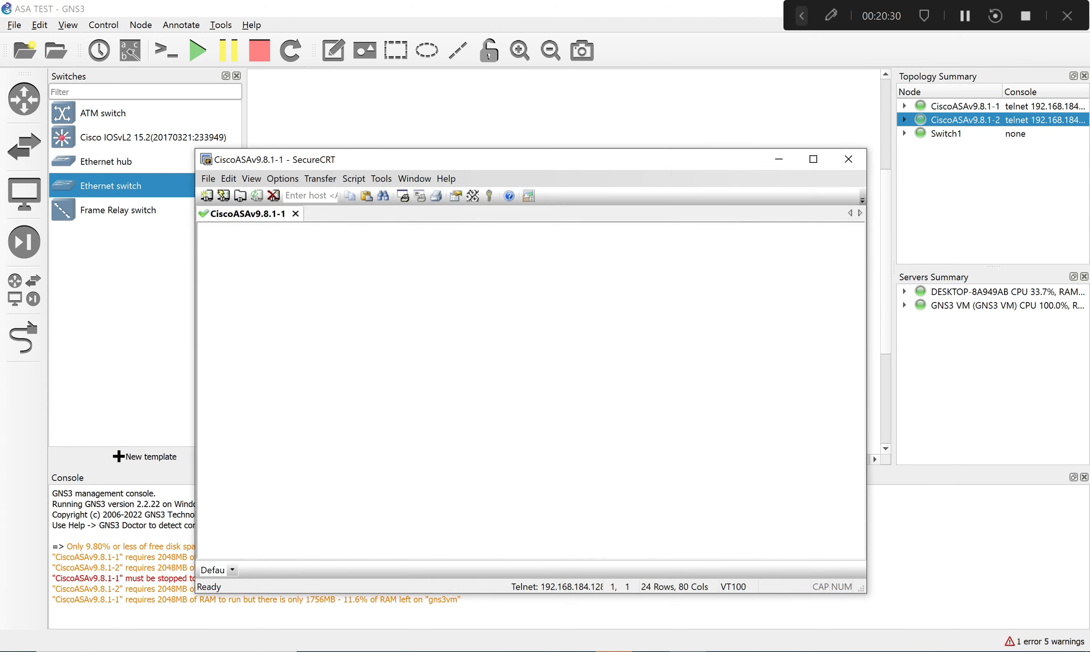
# Dismiss the closed-connection notices of both leftover TightVNC viewers for CiscoASAv9.8.1-1 and CiscoASAv9.8.1-2.
pyautogui.click(651, 651)
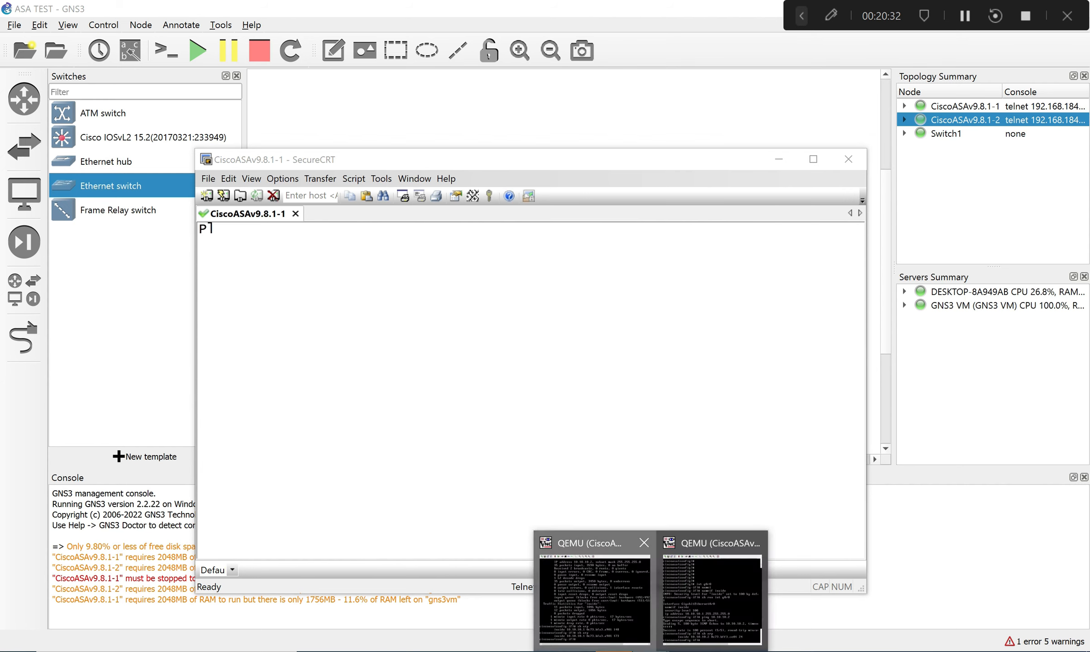
pyautogui.click(594, 603)
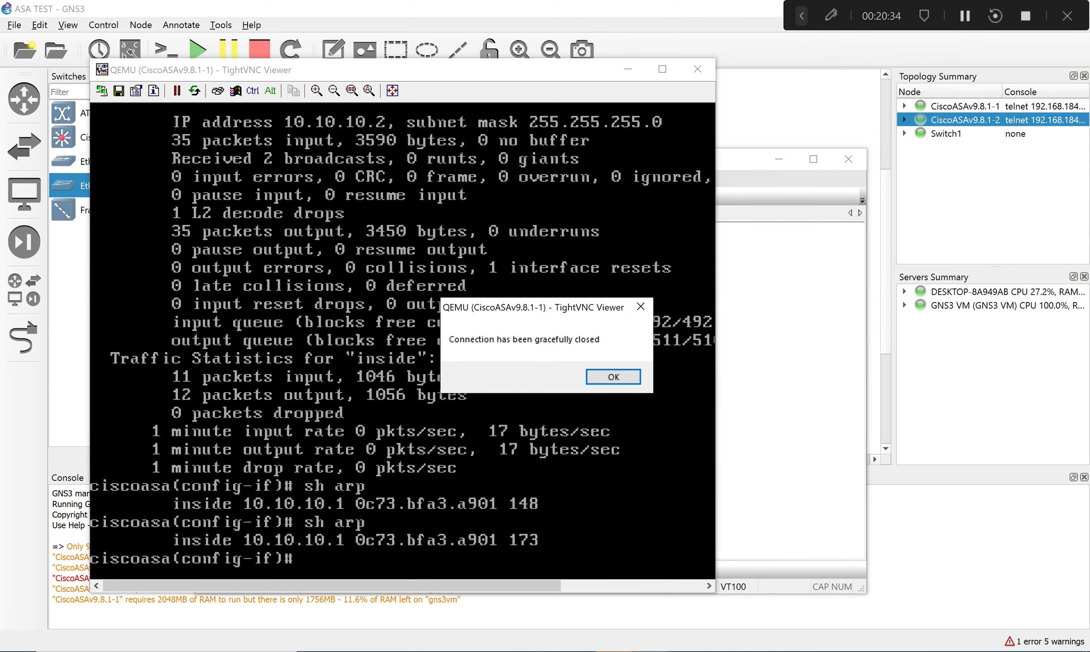
pyautogui.click(640, 307)
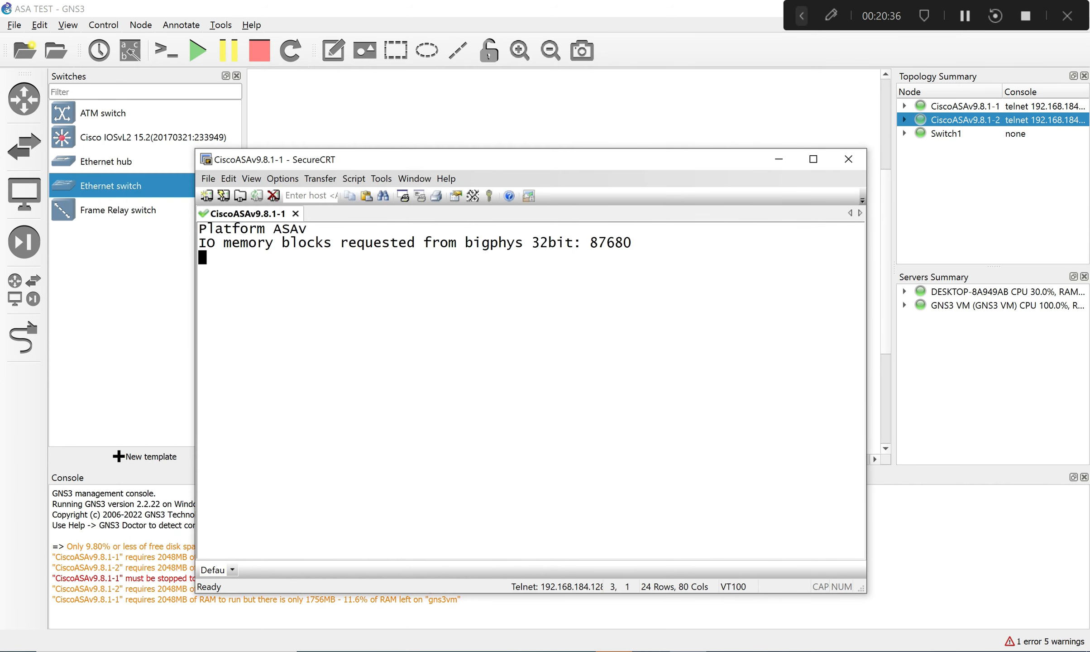
pyautogui.click(689, 651)
pyautogui.click(651, 651)
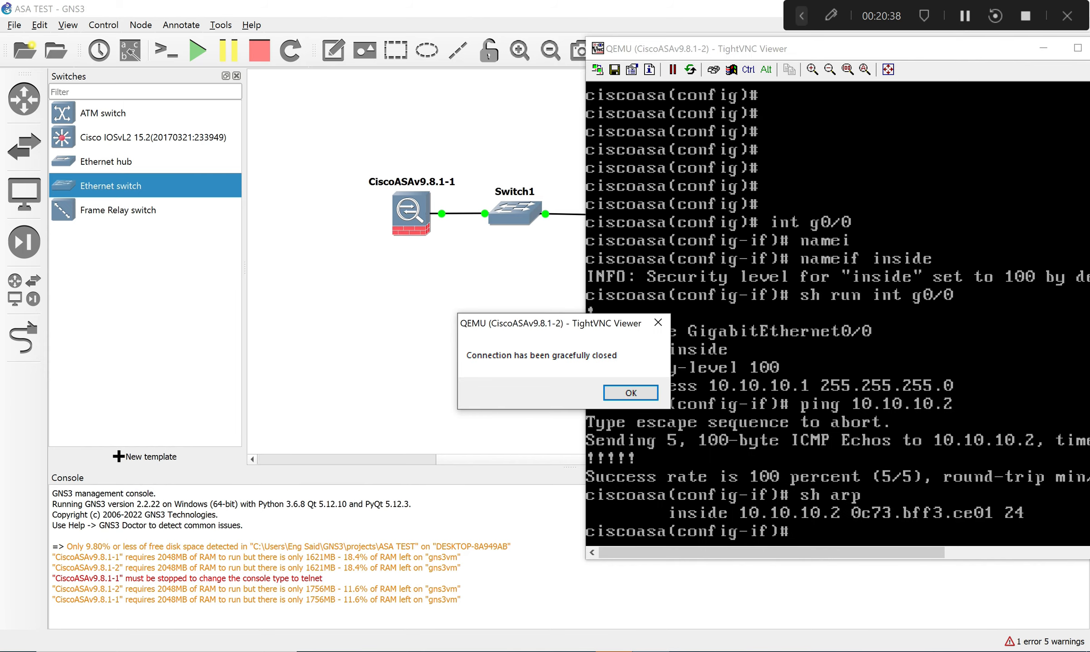
pyautogui.click(632, 393)
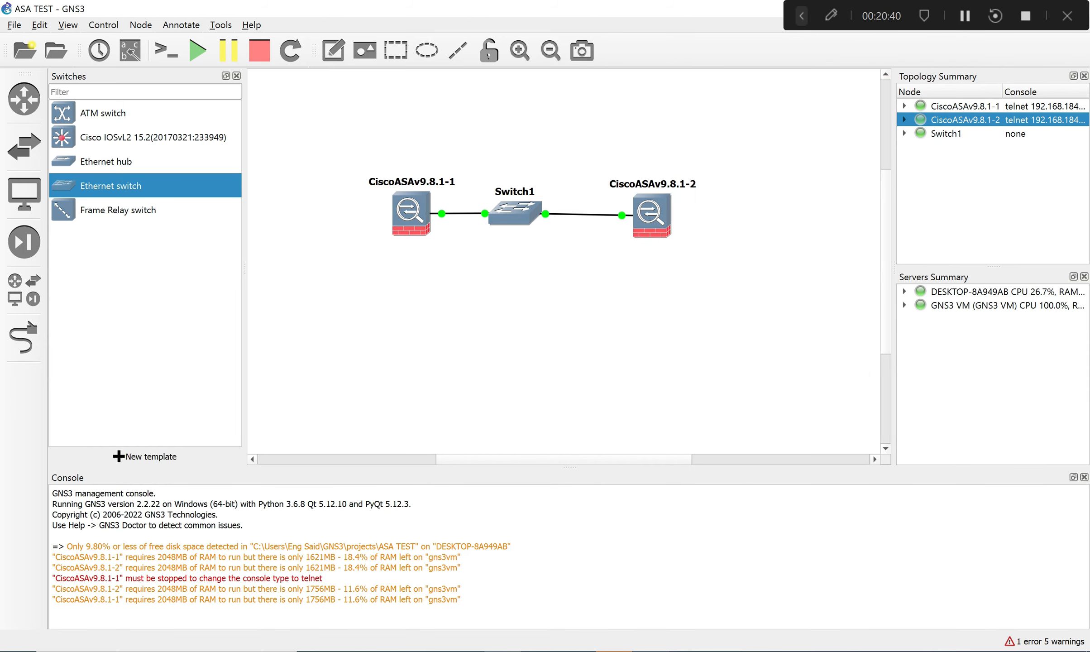
# Open the CiscoASAv9.8.1-2 console in SecureCRT next to the CiscoASAv9.8.1-1 session.
pyautogui.click(651, 651)
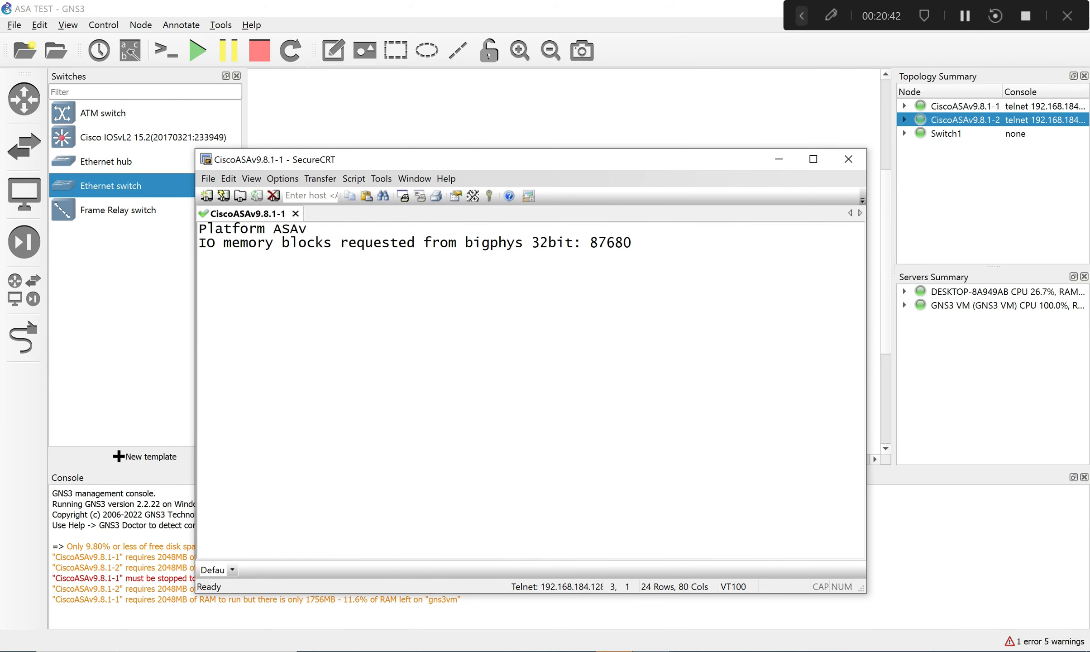
pyautogui.click(647, 113)
pyautogui.doubleClick(651, 215)
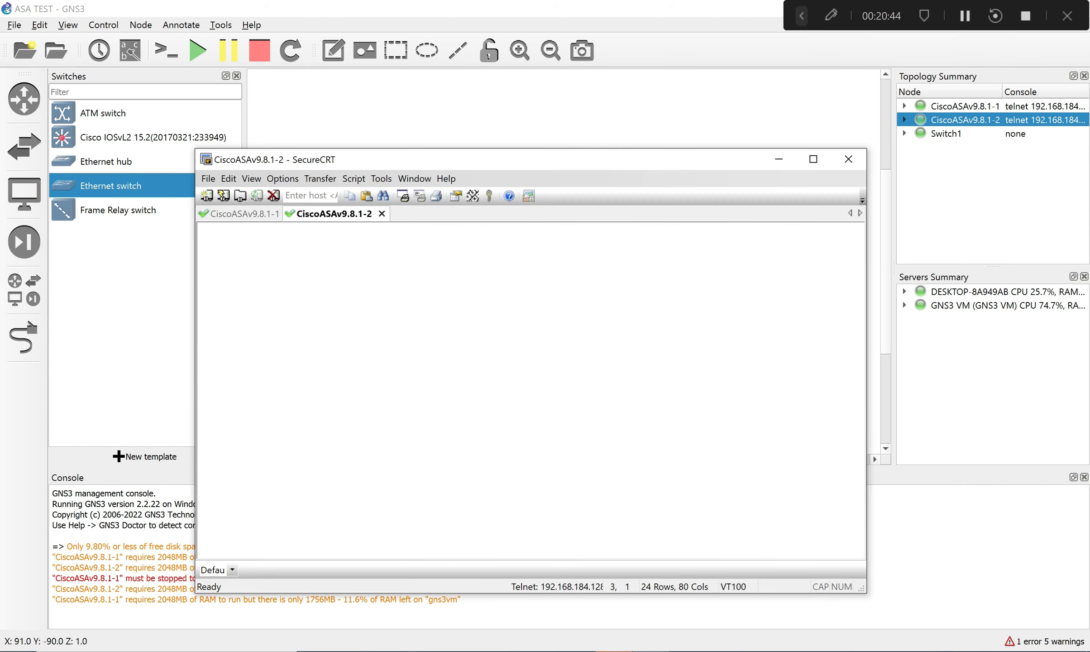
# Change the hostname of the CiscoASAv9.8.1-1 node in the topology to ASA1.
pyautogui.click(588, 113)
pyautogui.rightClick(447, 180)
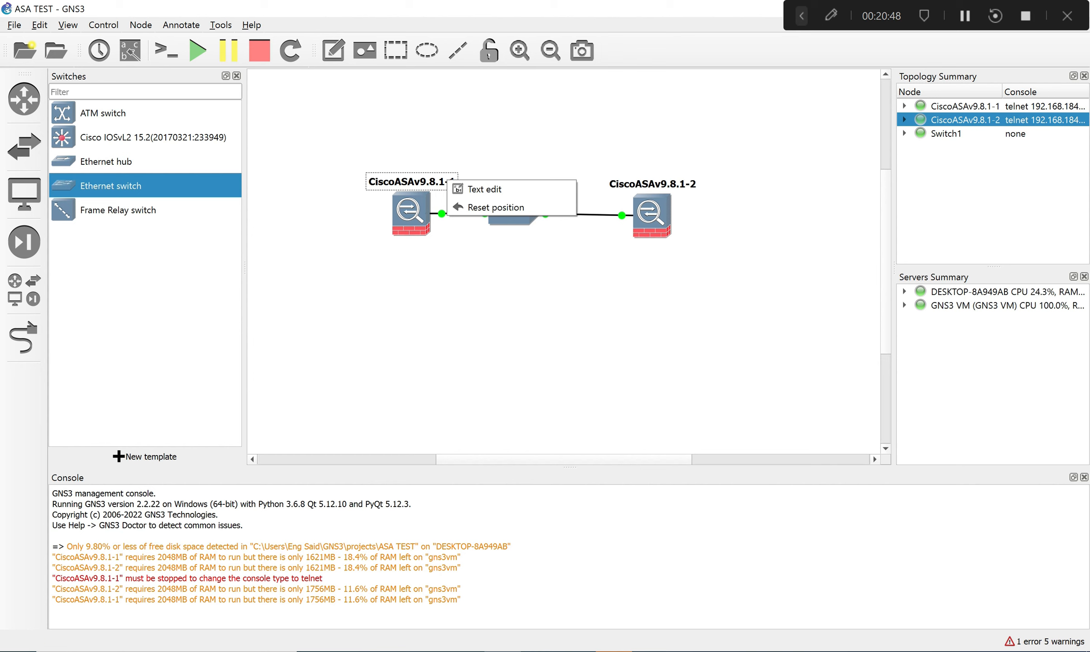
pyautogui.click(483, 188)
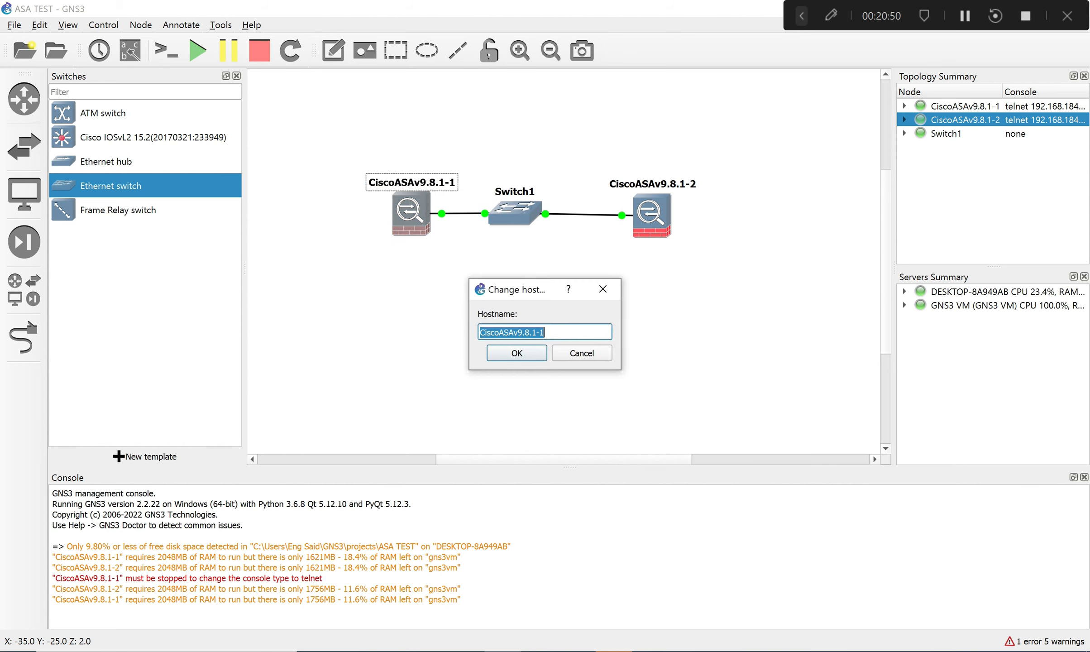
pyautogui.click(563, 332)
pyautogui.hotkey('shift', 'Left')
pyautogui.hotkey('shift', 'Left')
pyautogui.hotkey('shift', 'Left')
pyautogui.hotkey('shift', 'Left')
pyautogui.hotkey('shift', 'Left')
pyautogui.hotkey('shift', 'Left')
pyautogui.hotkey('shift', 'Left')
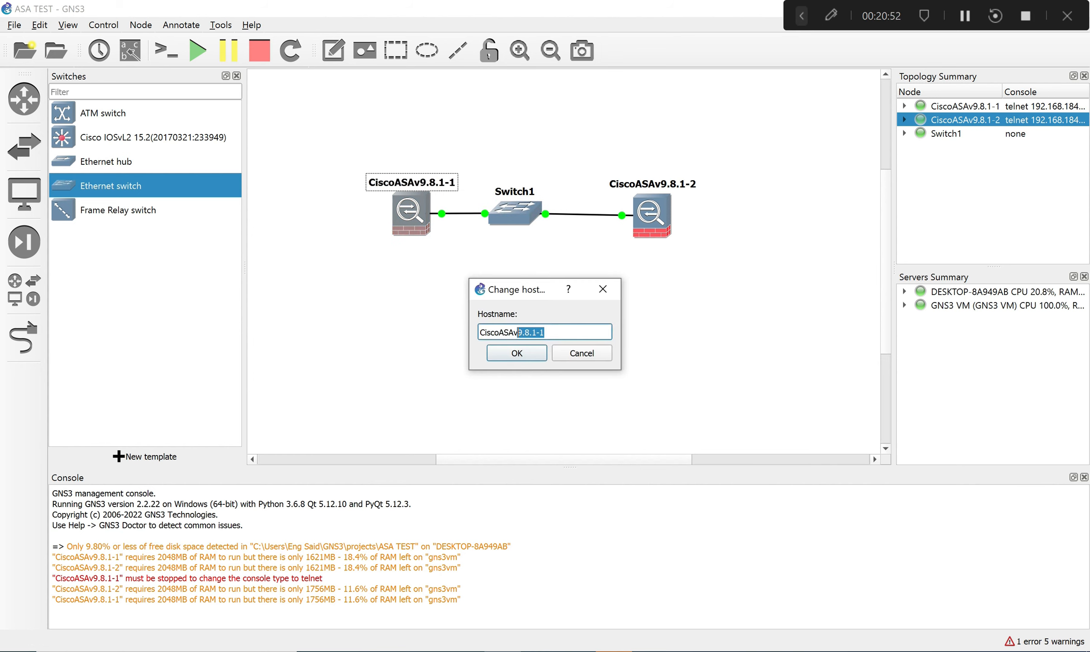
pyautogui.write('1')
pyautogui.doubleClick(500, 332)
pyautogui.moveTo(479, 333); pyautogui.dragTo(500, 332)
pyautogui.press('BackSpace')
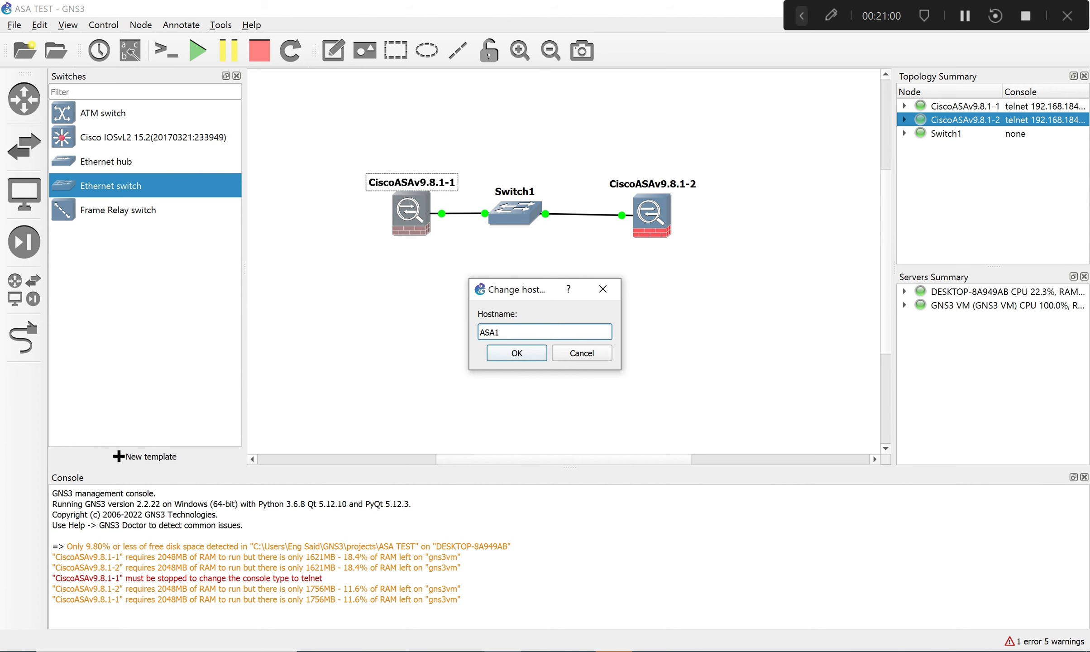
pyautogui.press('Return')
# Change the hostname of the CiscoASAv9.8.1-2 node in the topology to ASA2.
pyautogui.doubleClick(652, 183)
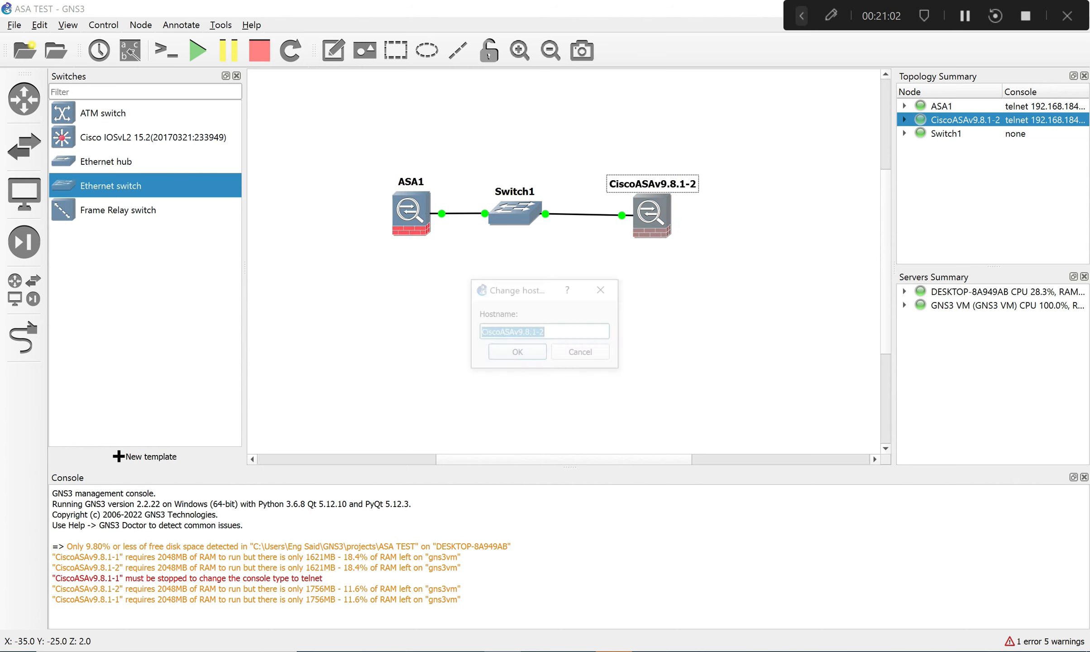
pyautogui.write('ASA2')
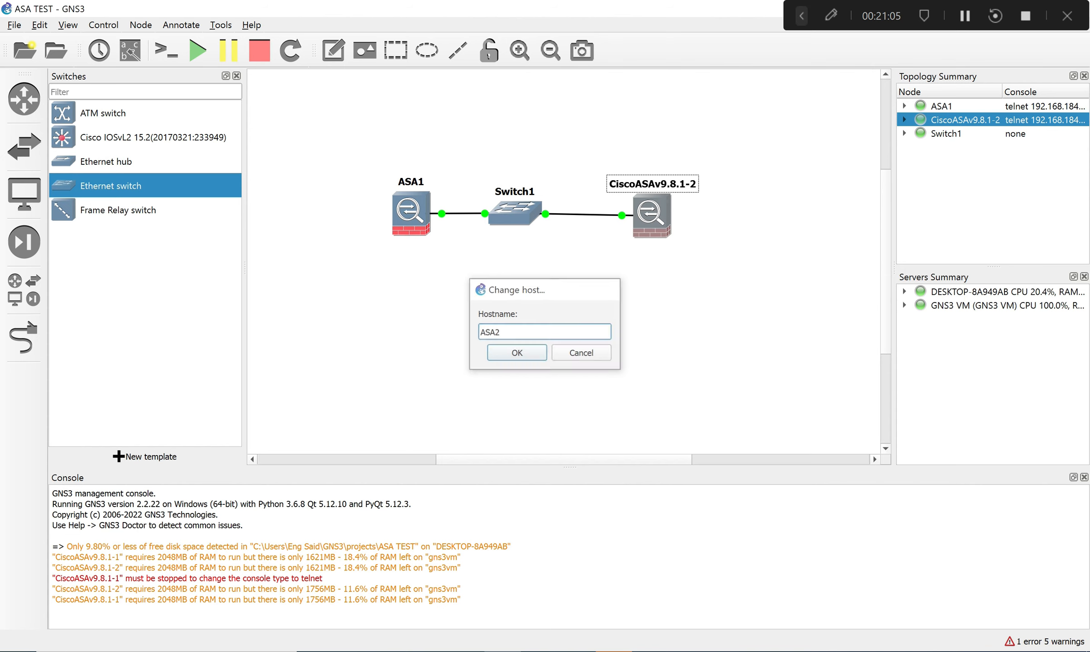
pyautogui.press('Return')
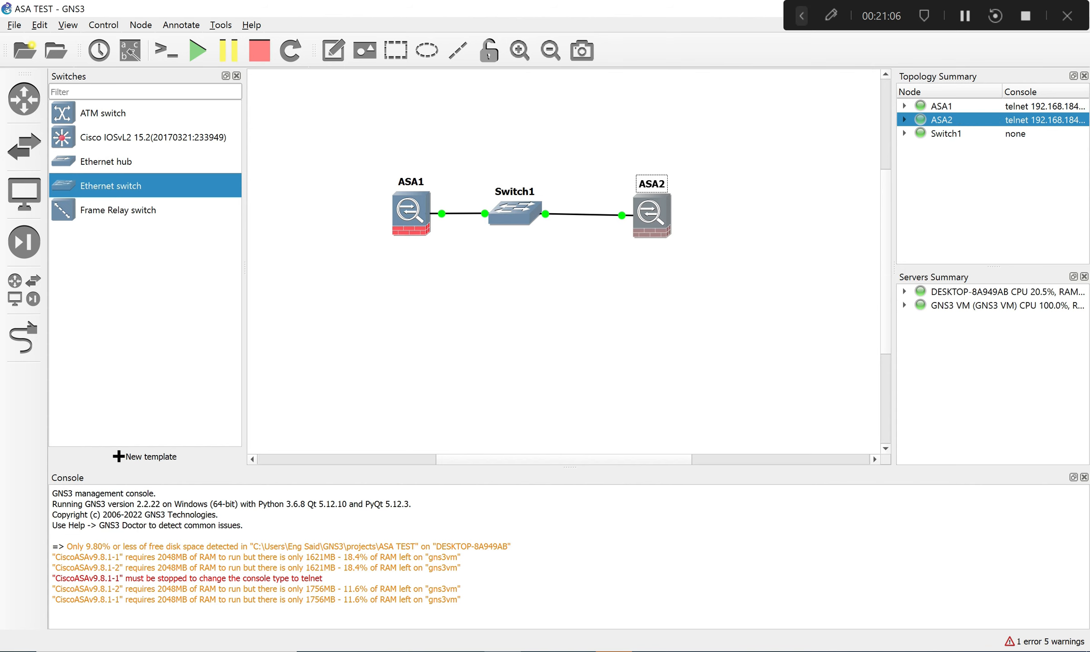
# Close SecureCRT and disconnect all sessions that still carry the old node names.
pyautogui.click(651, 651)
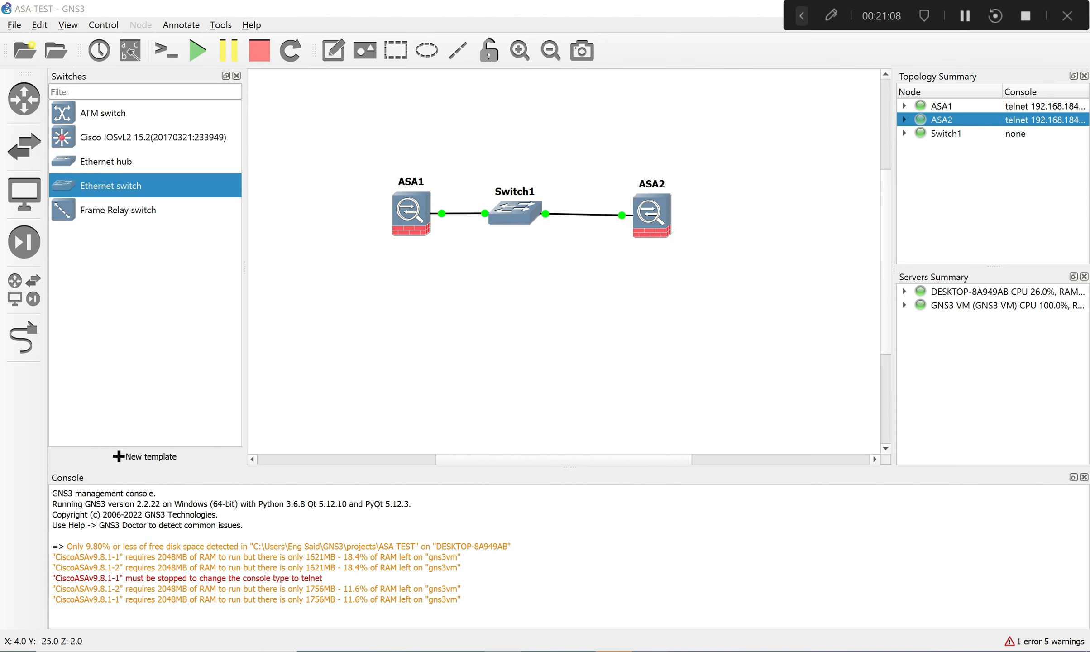
pyautogui.click(848, 159)
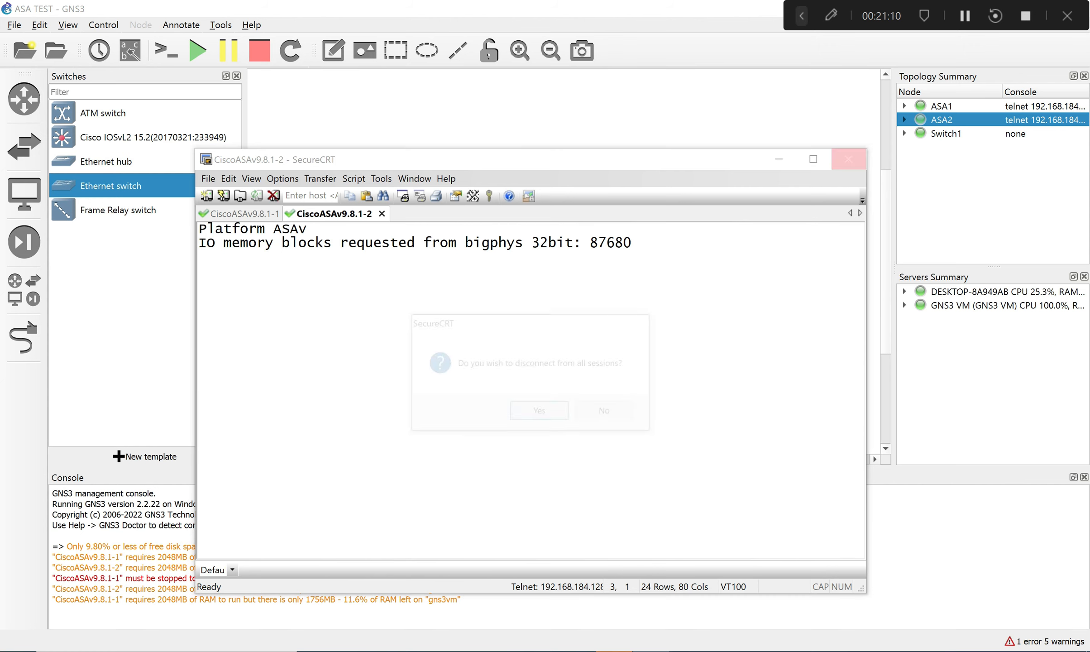
pyautogui.click(540, 411)
# Select all nodes in the topology and open the consoles of ASA1 and ASA2 together in SecureCRT.
pyautogui.moveTo(324, 156); pyautogui.dragTo(818, 359)
pyautogui.rightClick(653, 234)
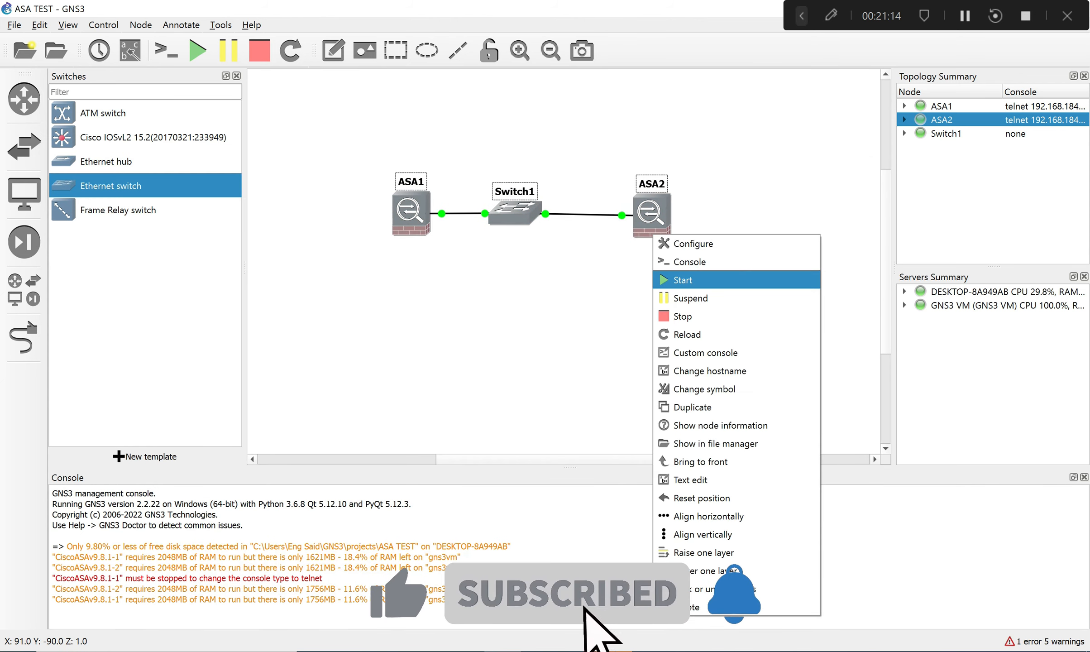
pyautogui.click(690, 262)
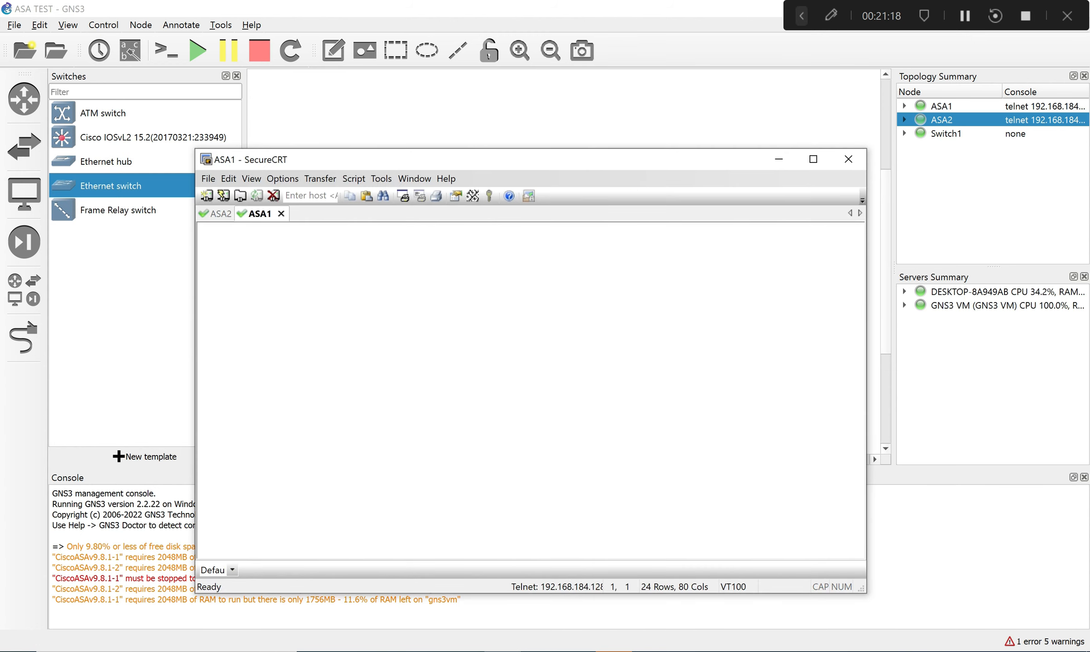
# Place the ASA1 session before ASA2 in SecureCRT and move its window beneath the topology nodes.
pyautogui.moveTo(582, 164); pyautogui.dragTo(805, 168)
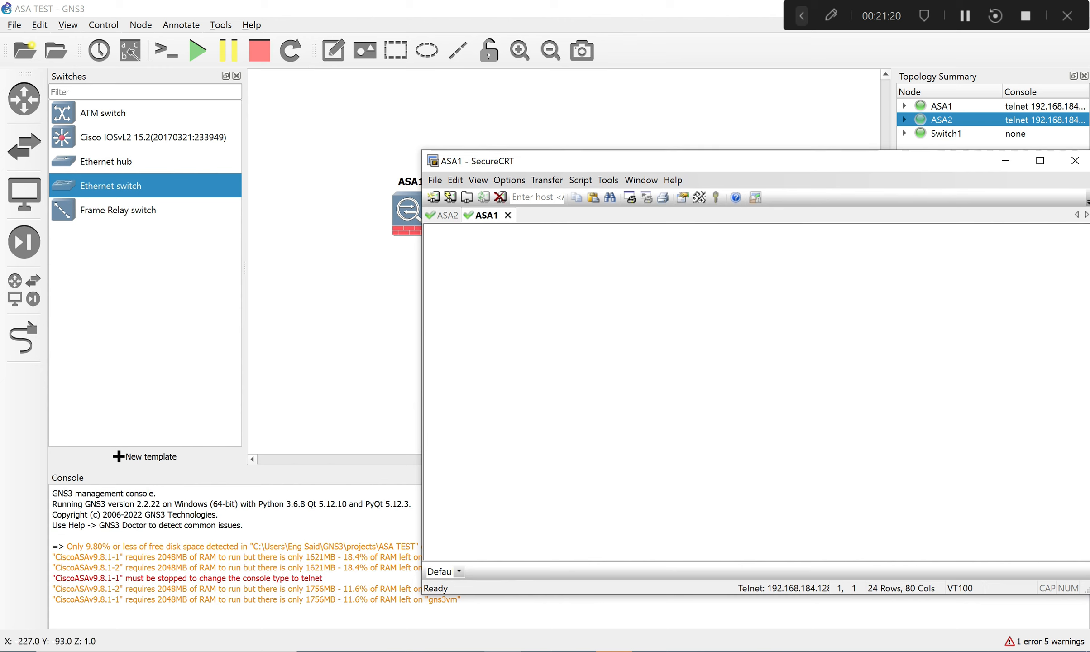
pyautogui.moveTo(443, 215); pyautogui.dragTo(487, 215)
pyautogui.click(448, 215)
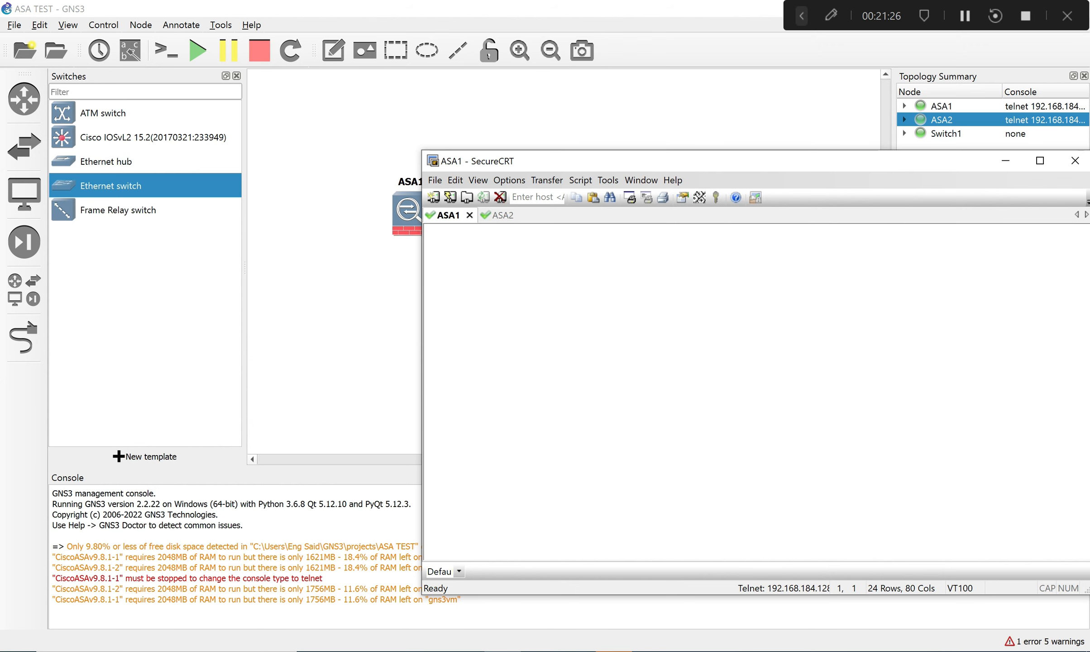
pyautogui.moveTo(727, 165); pyautogui.dragTo(559, 268)
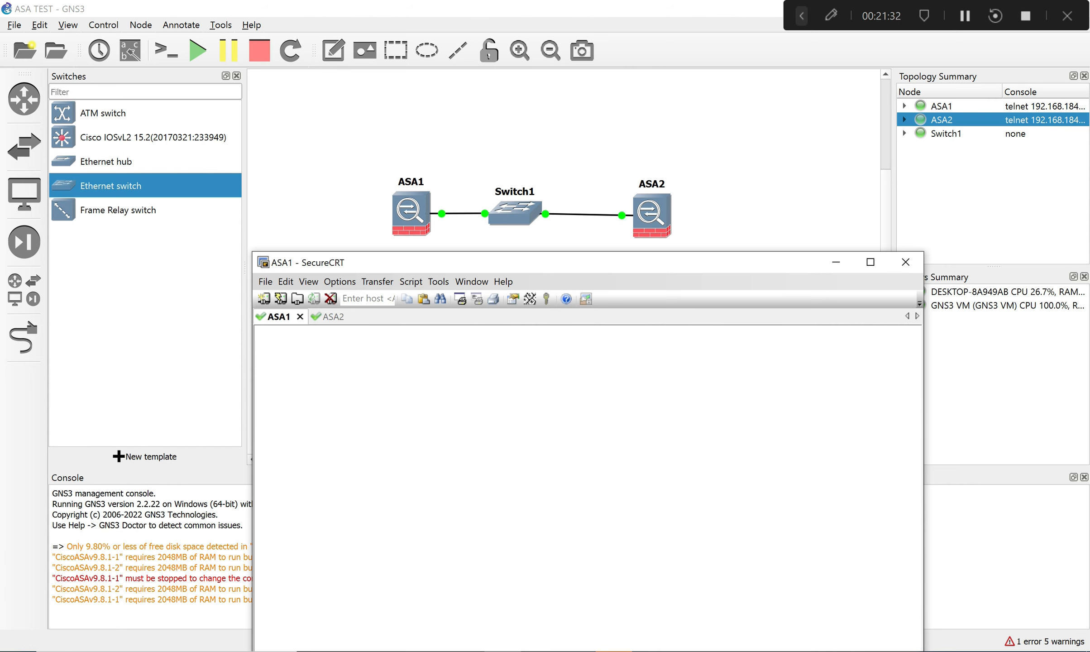
pyautogui.moveTo(670, 267); pyautogui.dragTo(693, 252)
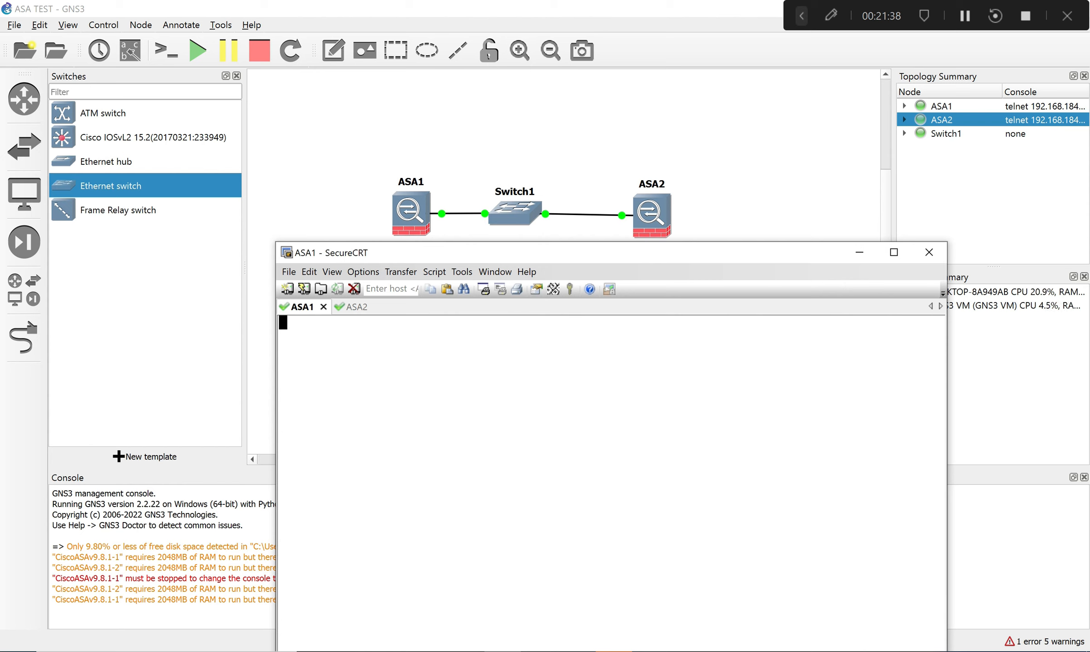
# Check the ASA1 and ASA2 sessions in turn for console output from the firewalls.
pyautogui.click(360, 307)
pyautogui.click(300, 307)
pyautogui.click(354, 306)
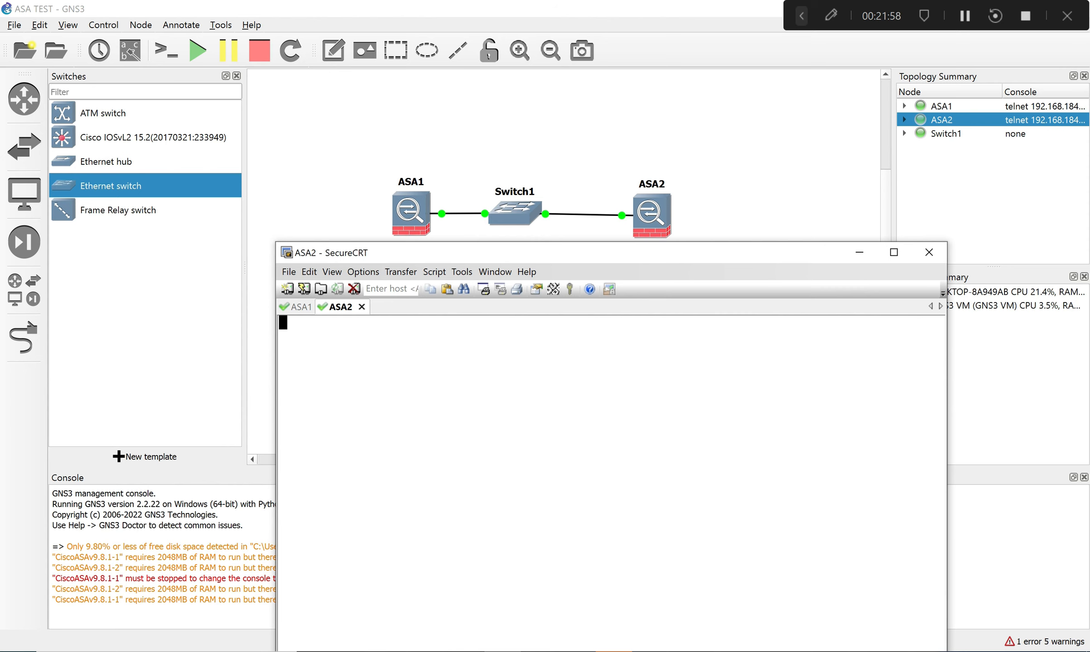
pyautogui.click(300, 307)
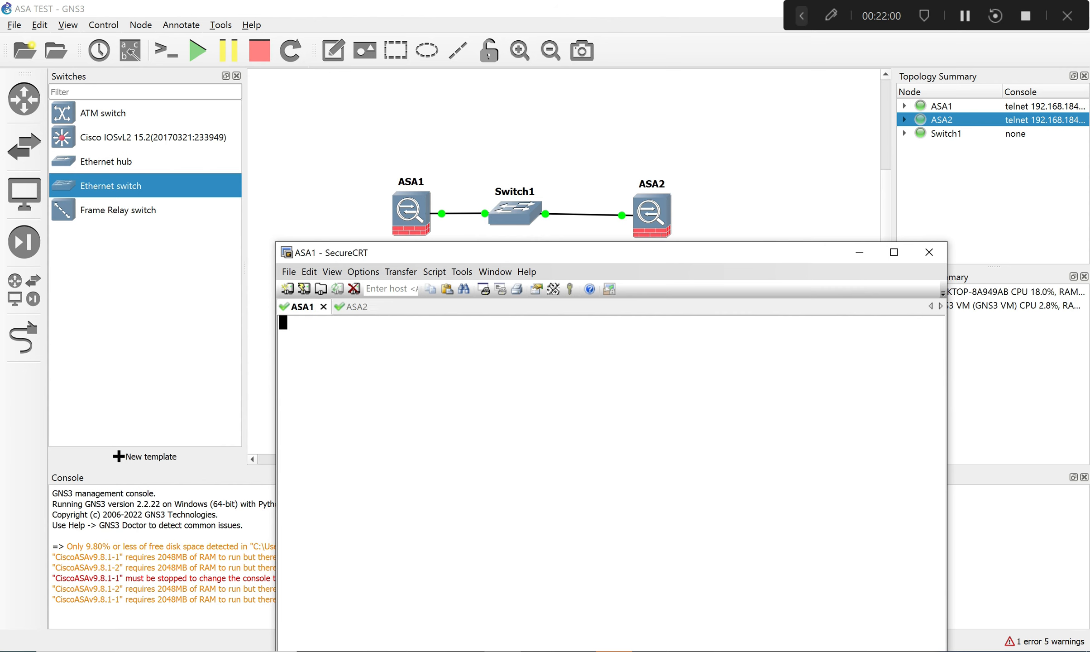
pyautogui.moveTo(545, 258); pyautogui.dragTo(554, 165)
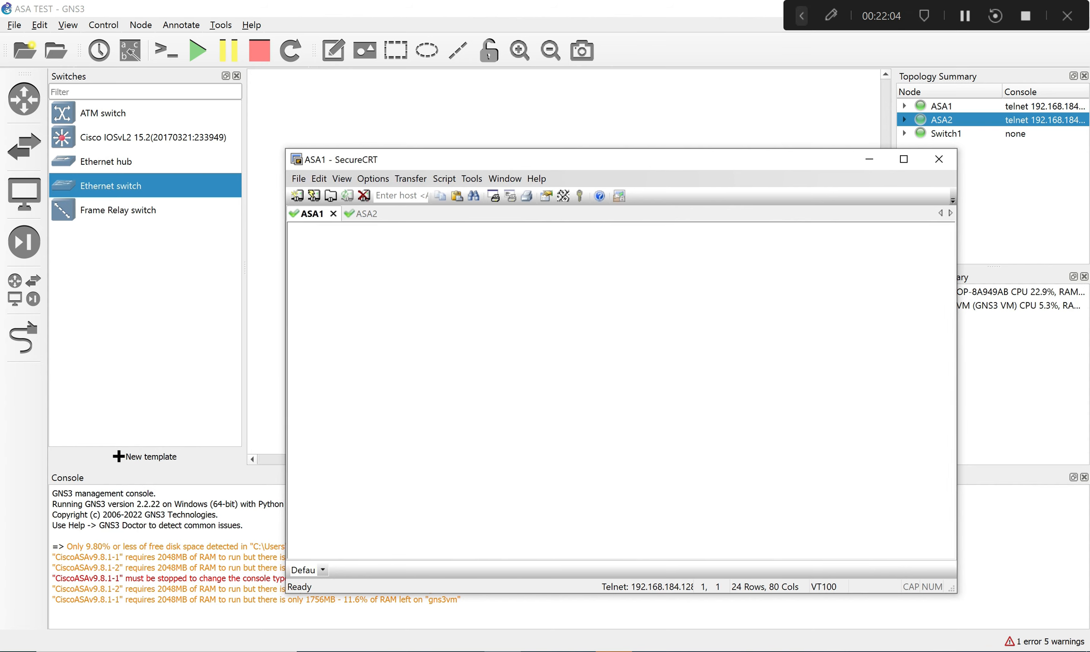
pyautogui.click(323, 569)
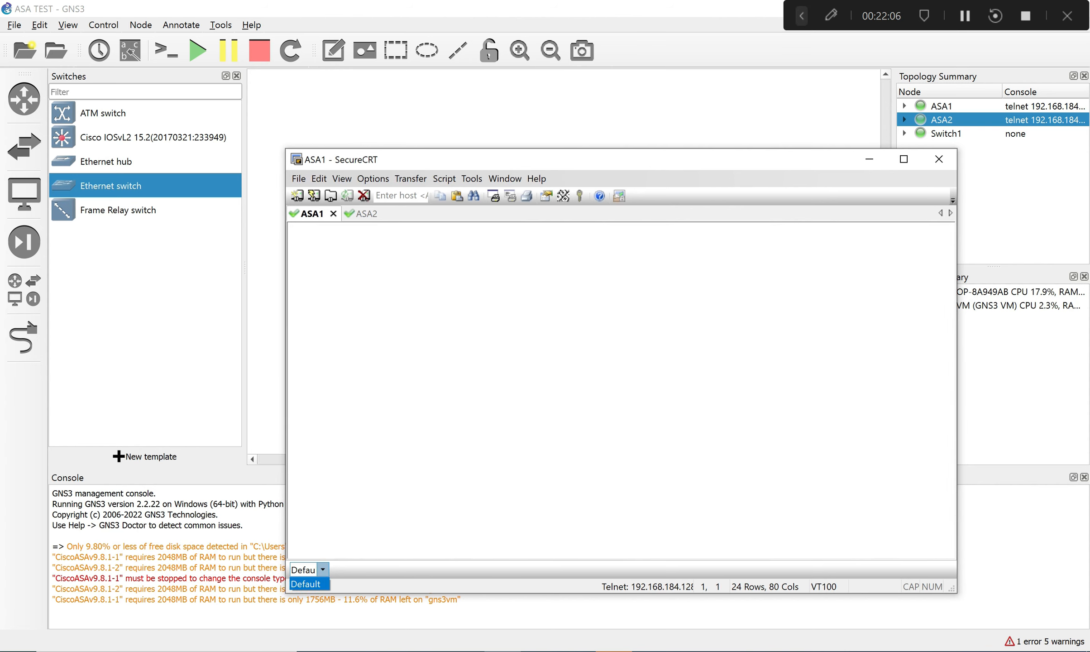
pyautogui.click(323, 569)
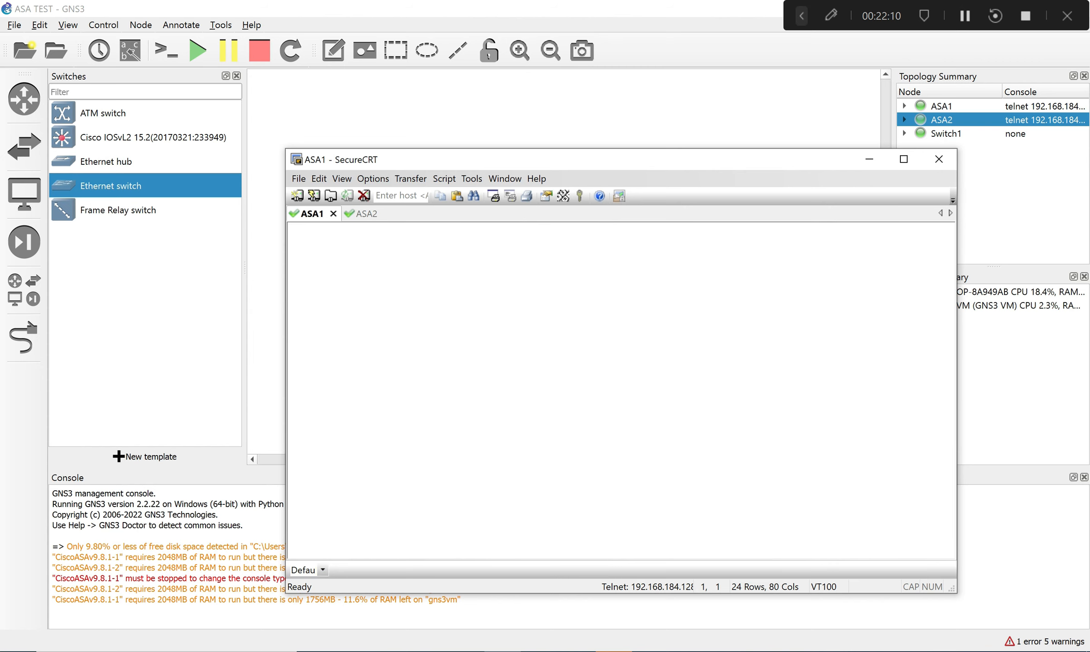
# Check the ASA2 session for output and close SecureCRT, disconnecting from all sessions.
pyautogui.moveTo(741, 167); pyautogui.dragTo(786, 252)
pyautogui.click(413, 299)
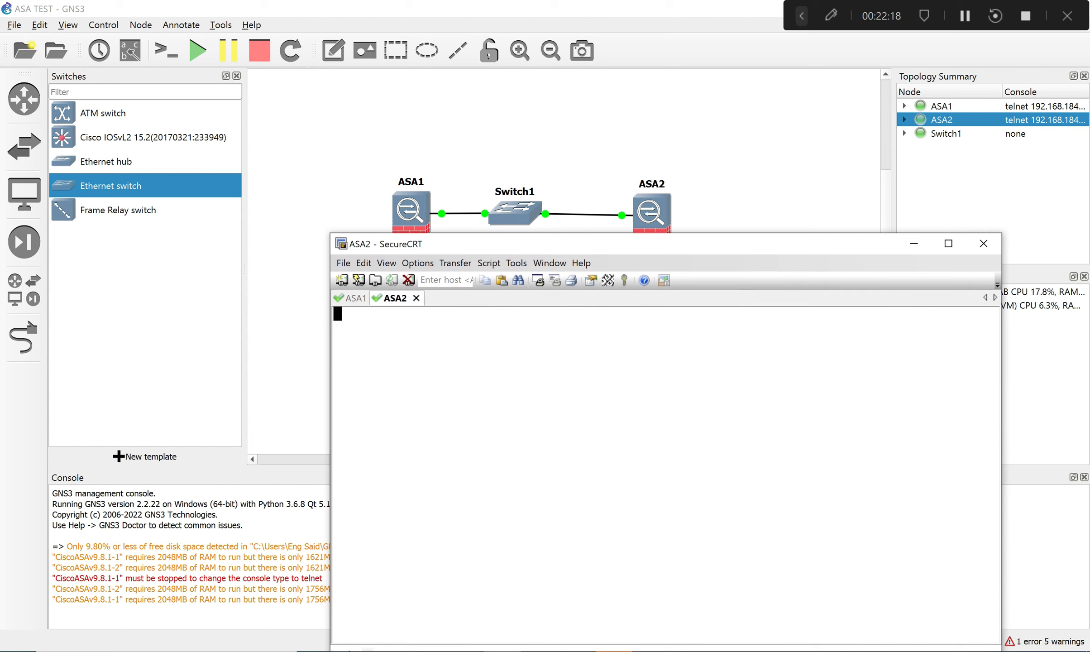
pyautogui.click(984, 243)
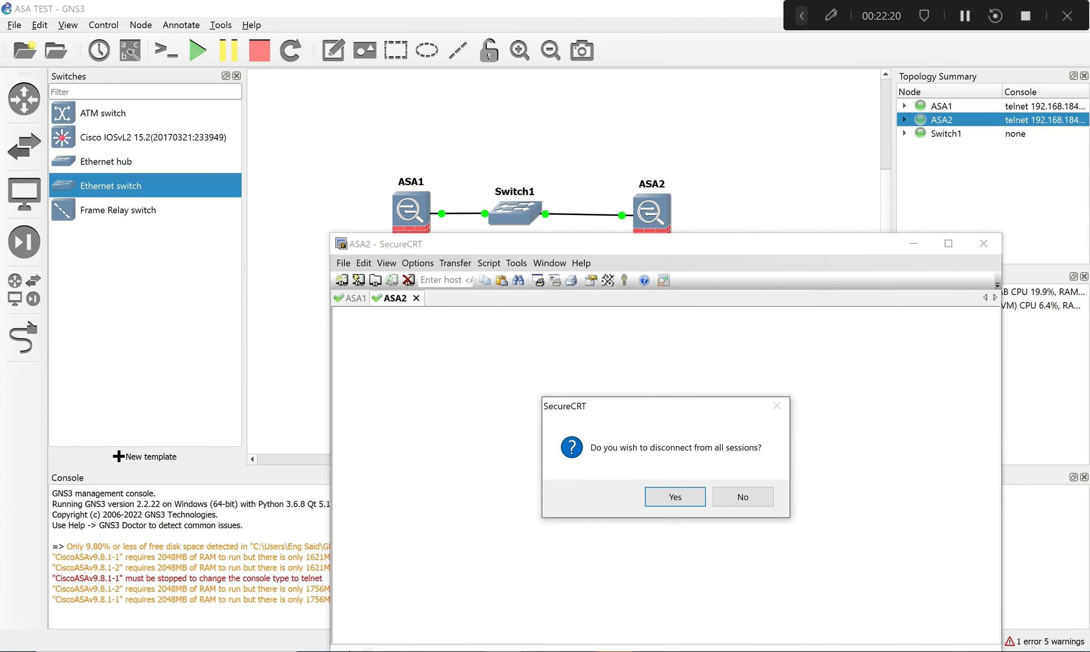
pyautogui.press('Return')
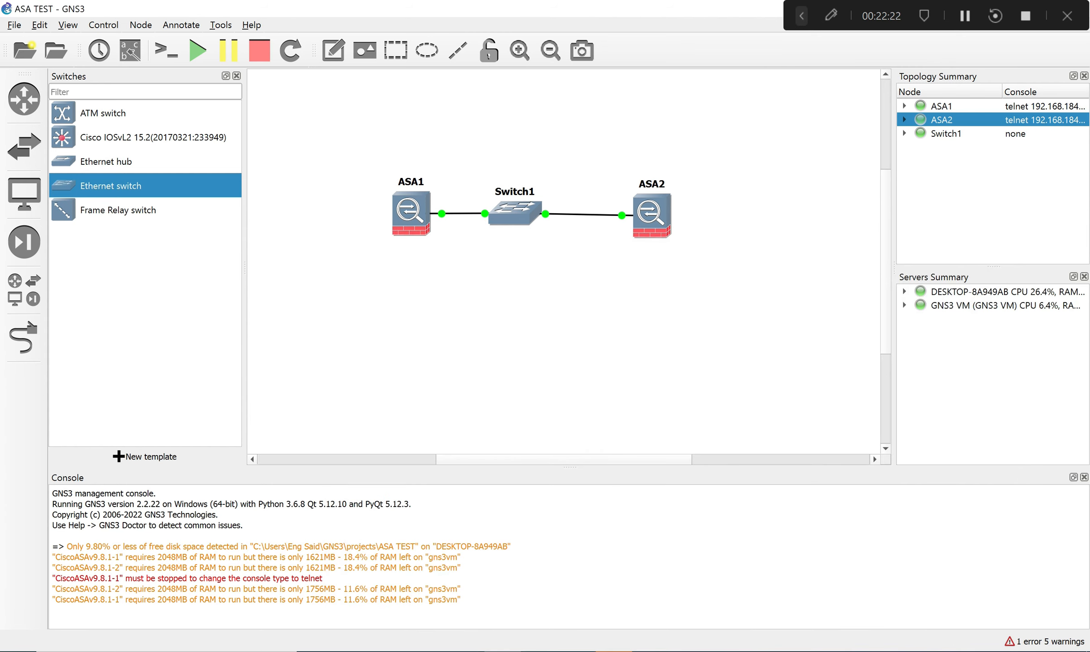
# Try opening the console of ASA1 alone in SecureCRT and disconnect its session.
pyautogui.rightClick(400, 215)
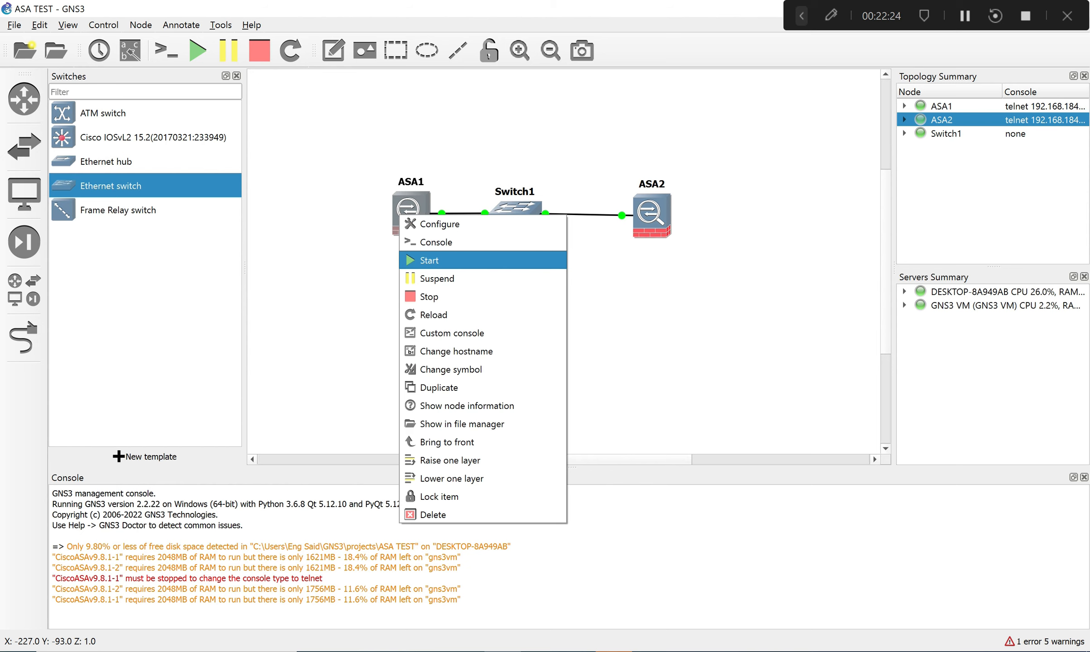
pyautogui.click(436, 242)
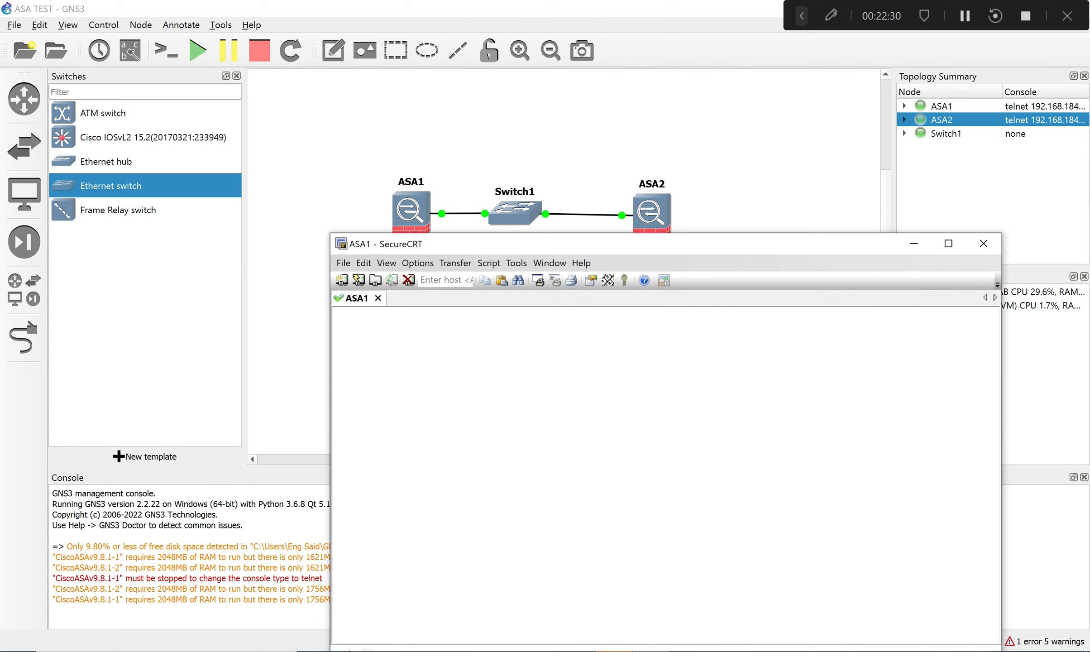
pyautogui.click(984, 243)
pyautogui.click(664, 496)
# Select all nodes in the topology and stop them together.
pyautogui.moveTo(675, 169); pyautogui.dragTo(799, 291)
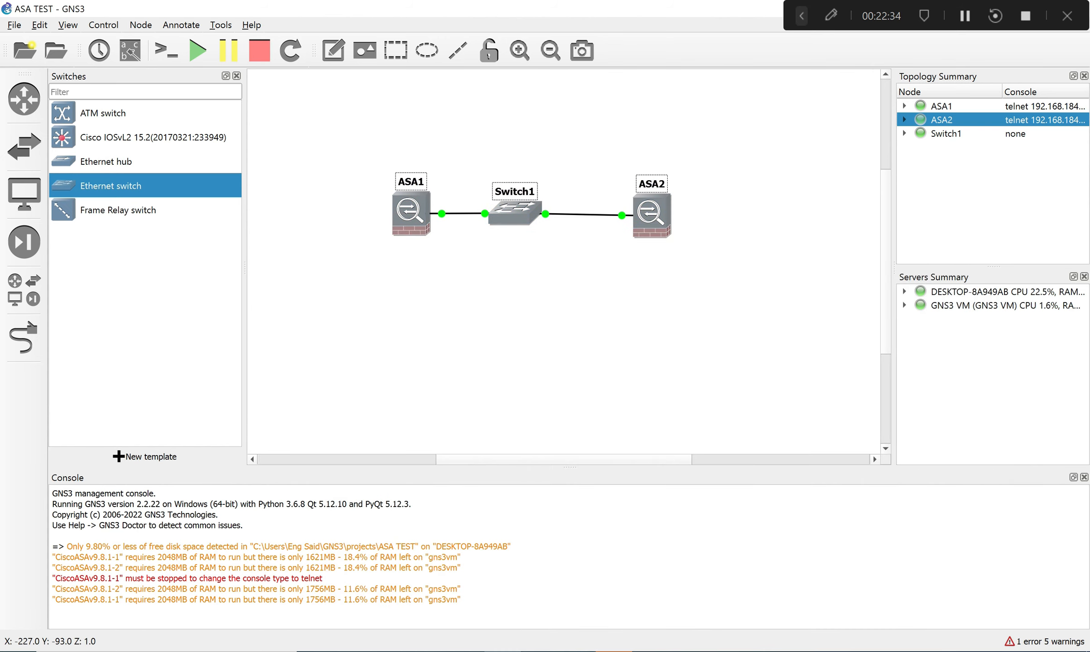
pyautogui.rightClick(651, 216)
pyautogui.click(680, 297)
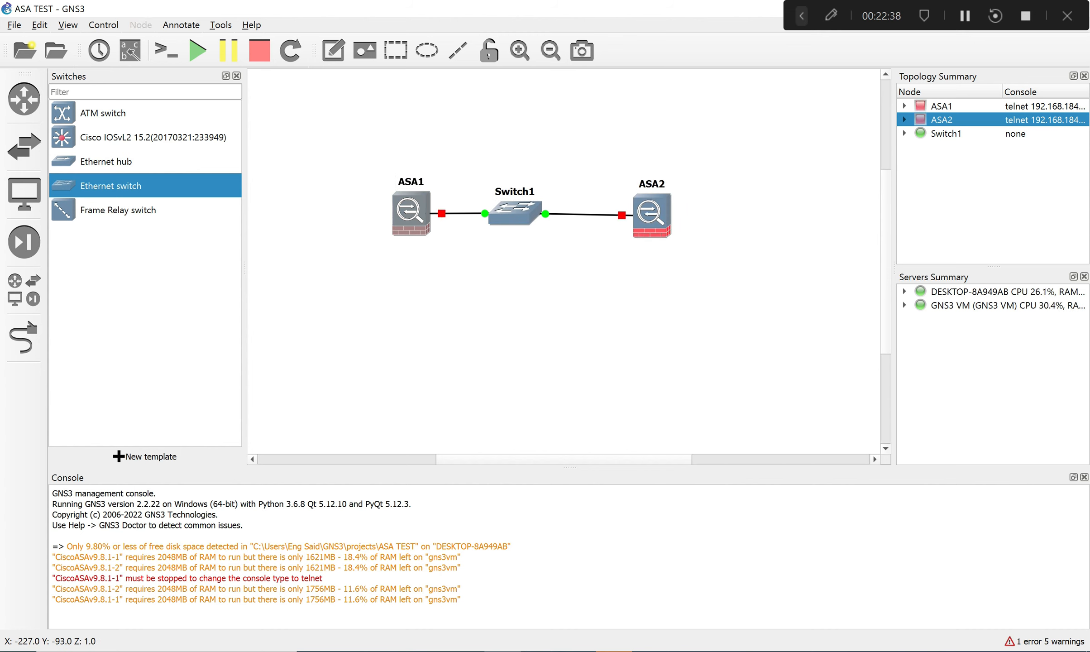
# Start only ASA1, open its console in SecureCRT and move the window up to follow the boot output.
pyautogui.rightClick(411, 209)
pyautogui.click(442, 256)
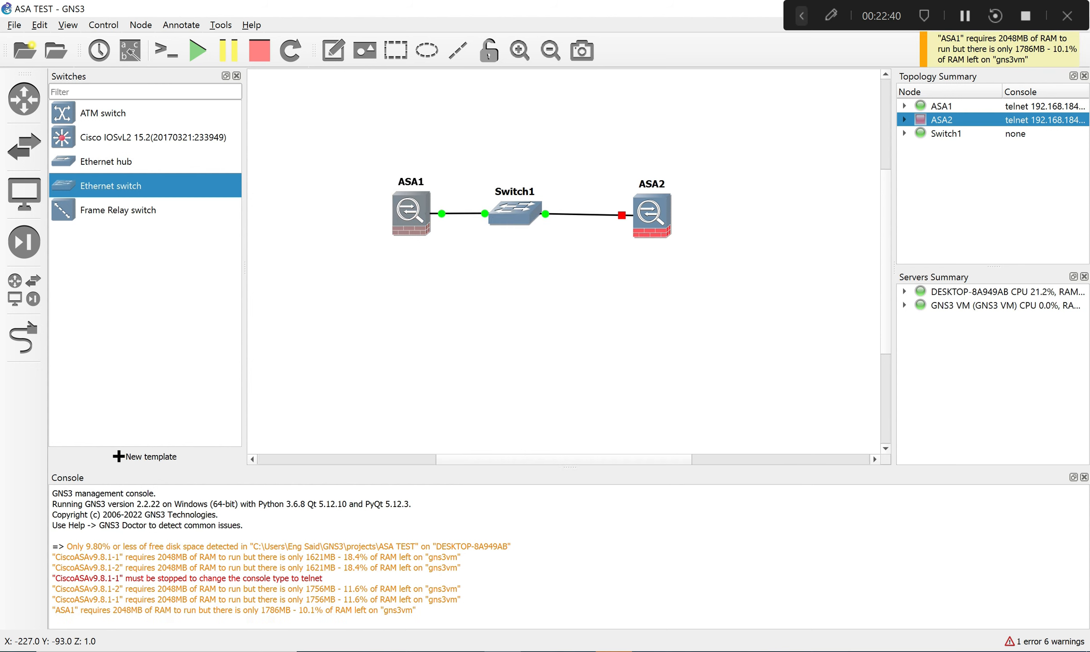
pyautogui.rightClick(403, 216)
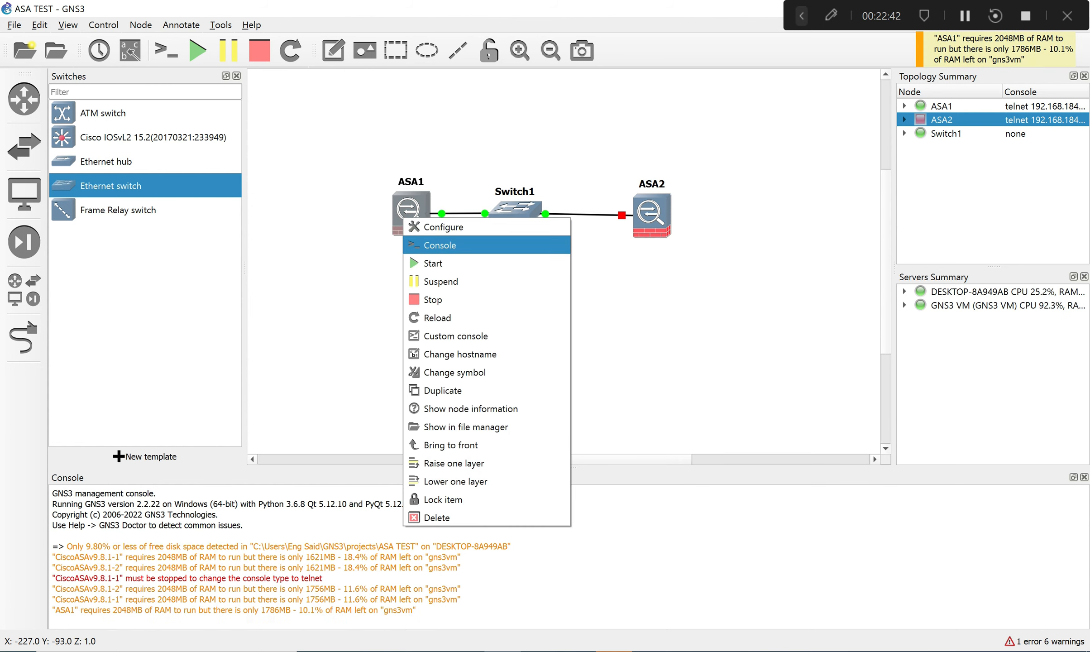
pyautogui.click(426, 245)
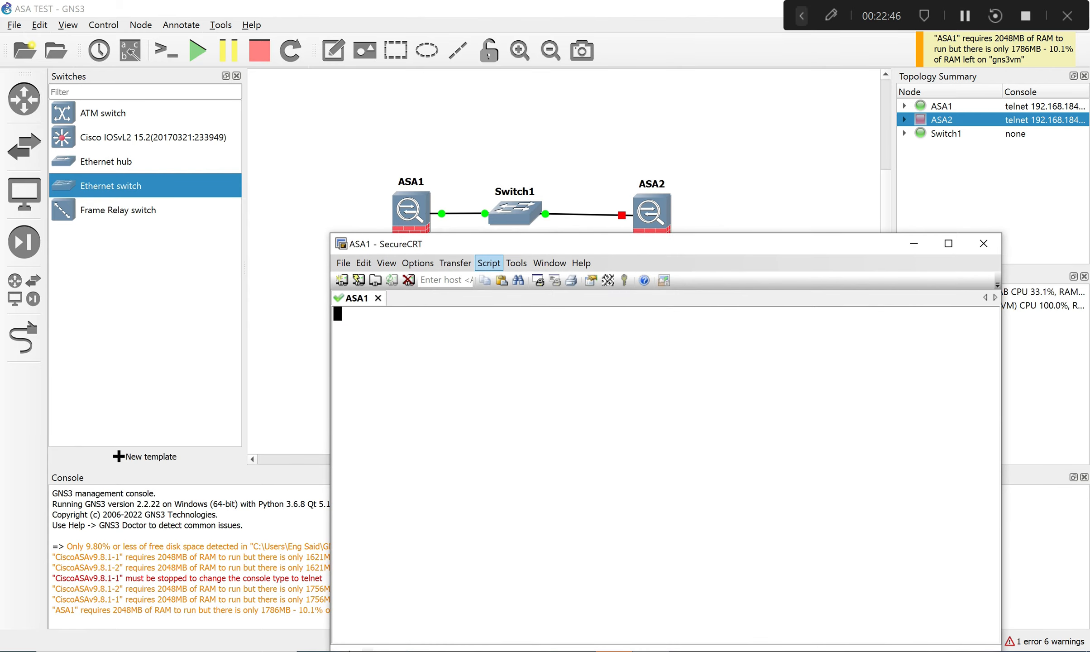
pyautogui.moveTo(602, 252); pyautogui.dragTo(559, 165)
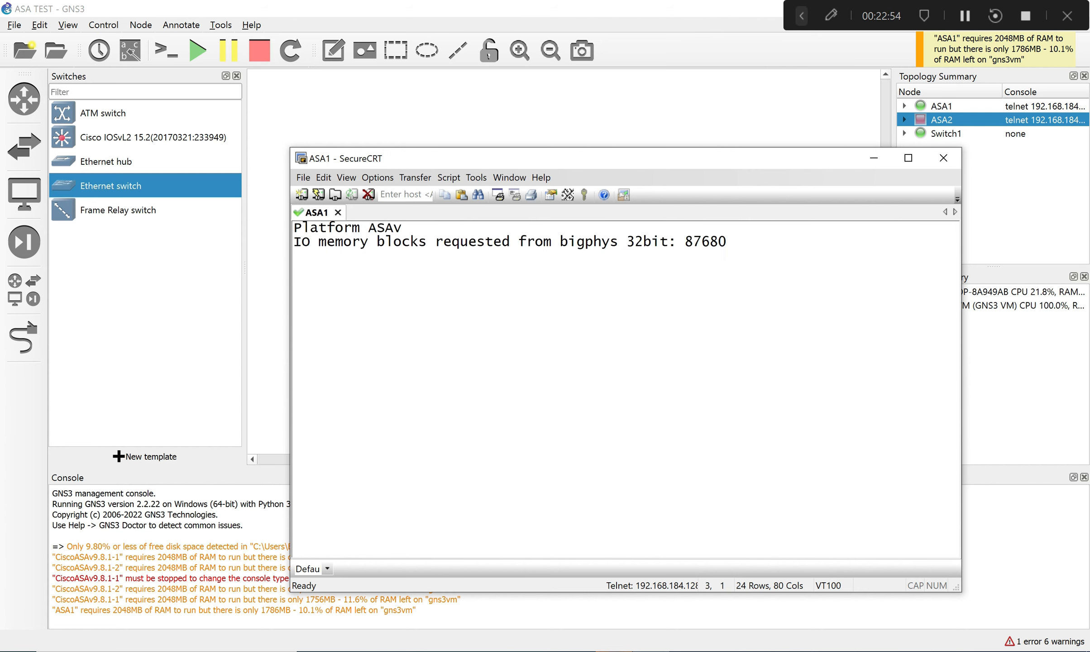
# Start ASA2, open its console alongside the ASA1 session in SecureCRT and return to the ASA1 session.
pyautogui.click(874, 158)
pyautogui.rightClick(650, 209)
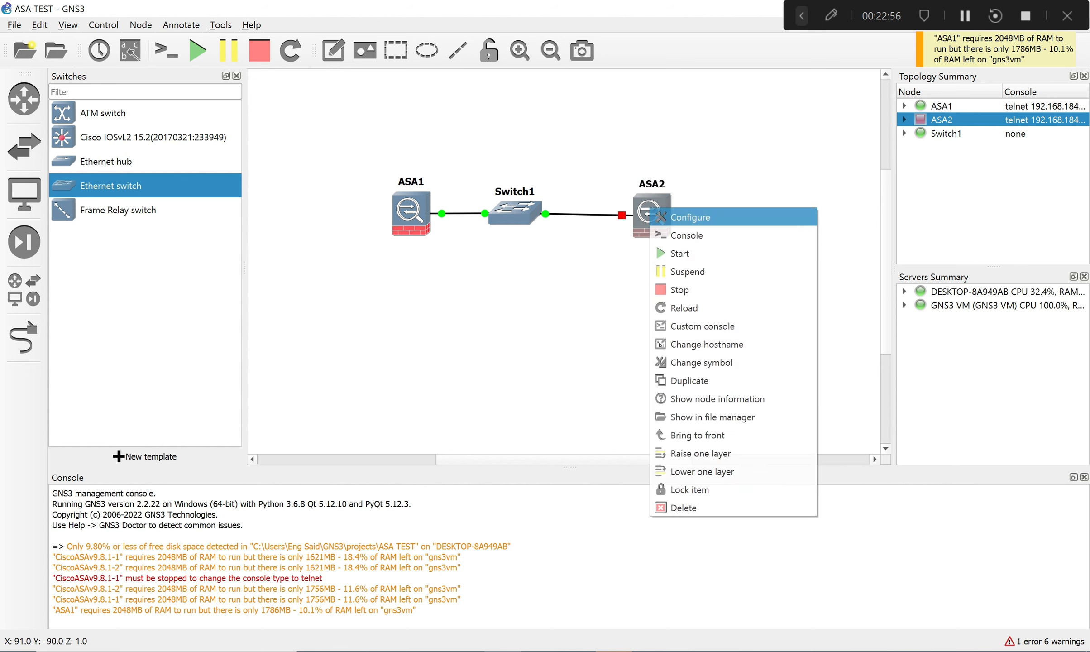
pyautogui.click(679, 253)
pyautogui.rightClick(646, 213)
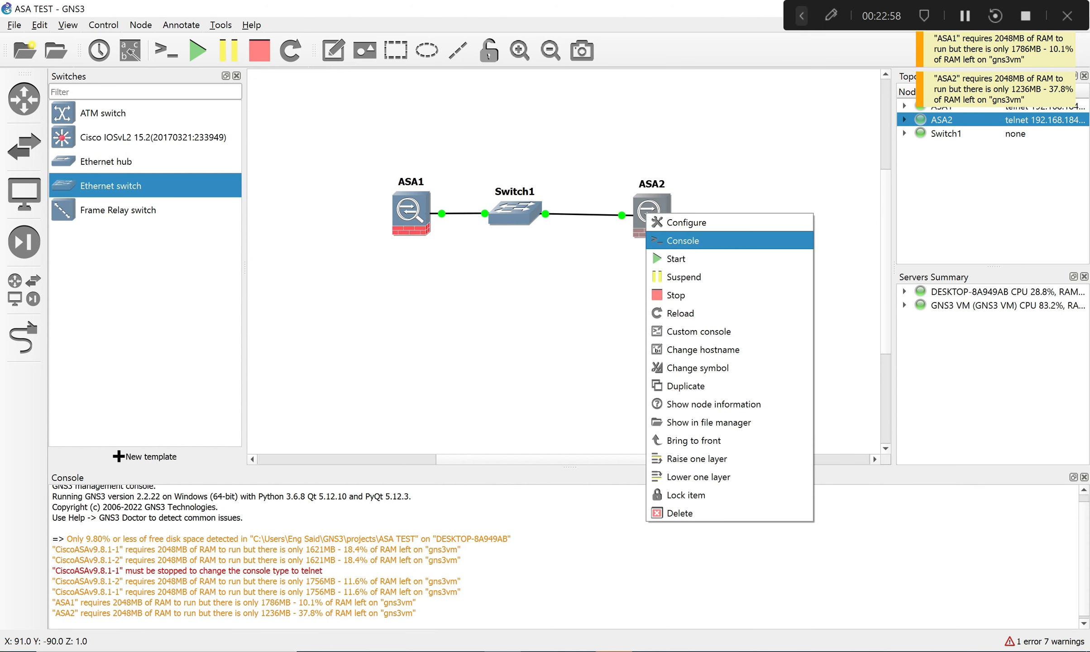
pyautogui.click(683, 241)
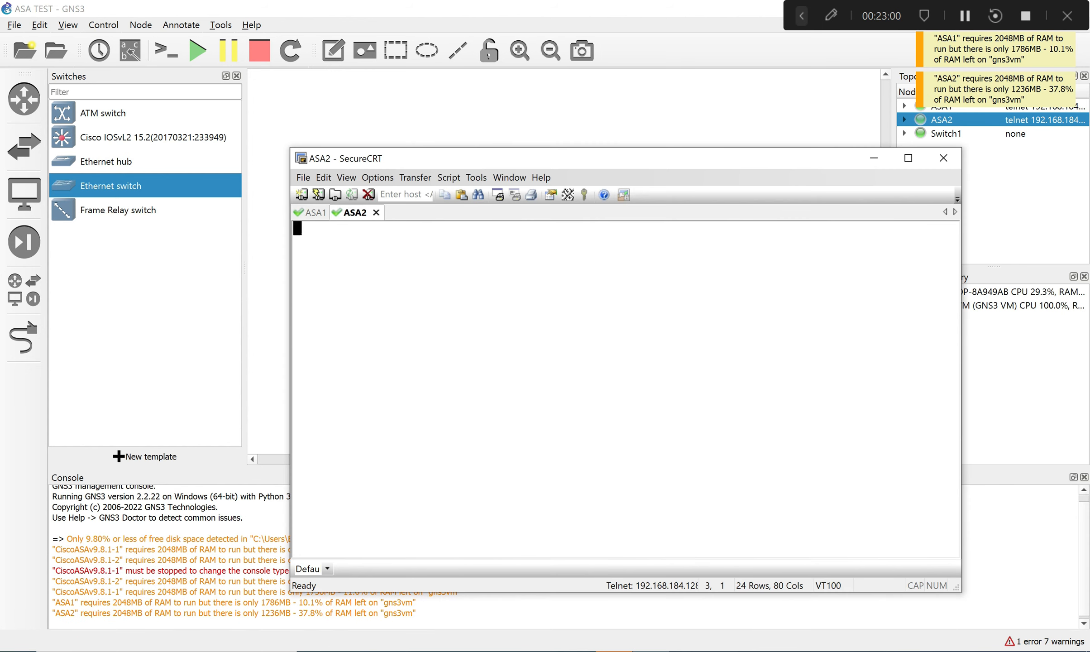
pyautogui.moveTo(656, 170); pyautogui.dragTo(669, 194)
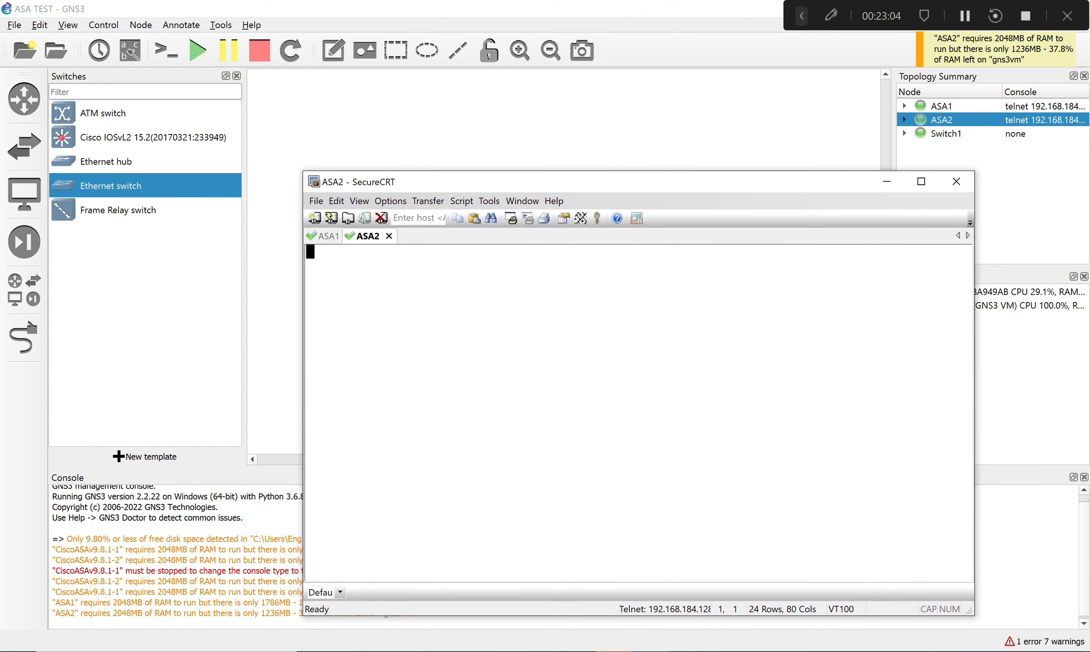
pyautogui.click(328, 236)
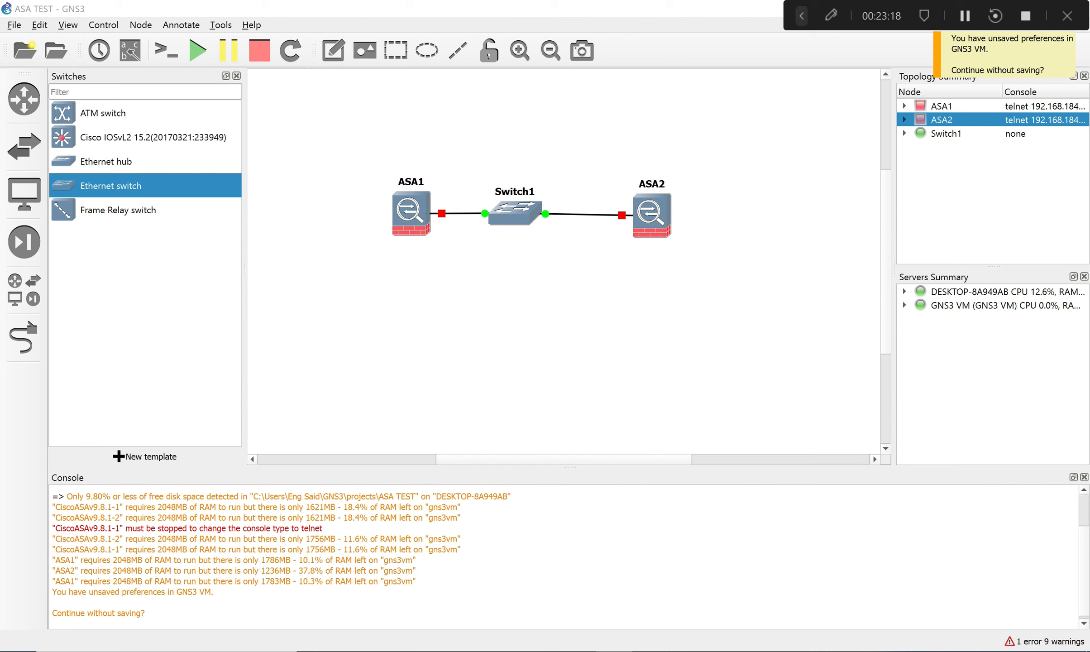
pyautogui.click(39, 25)
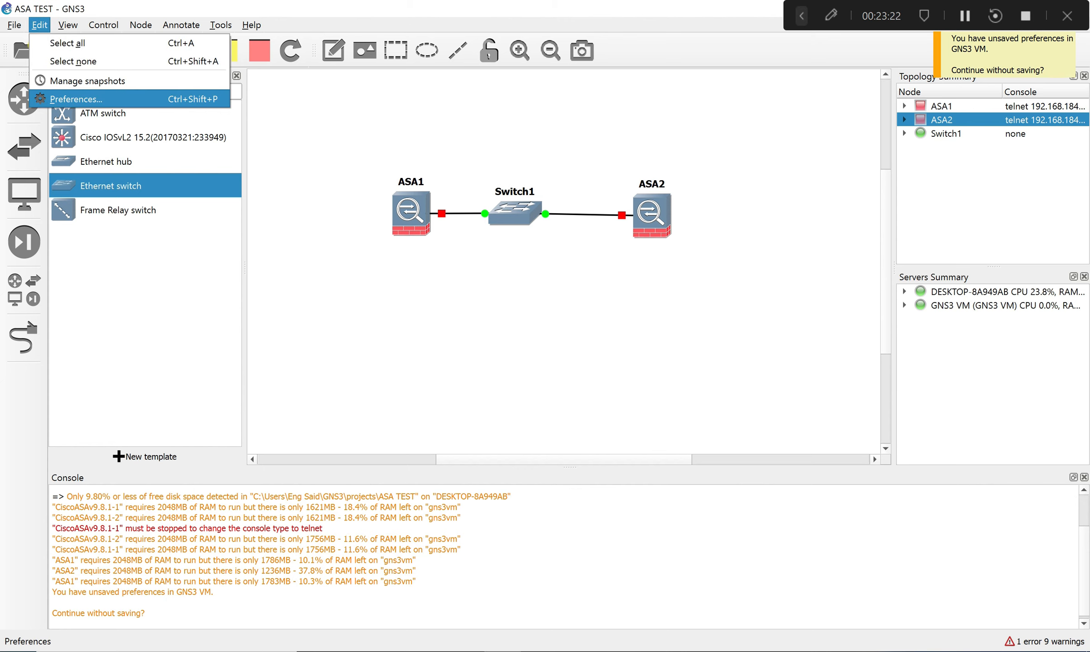
pyautogui.press('Return')
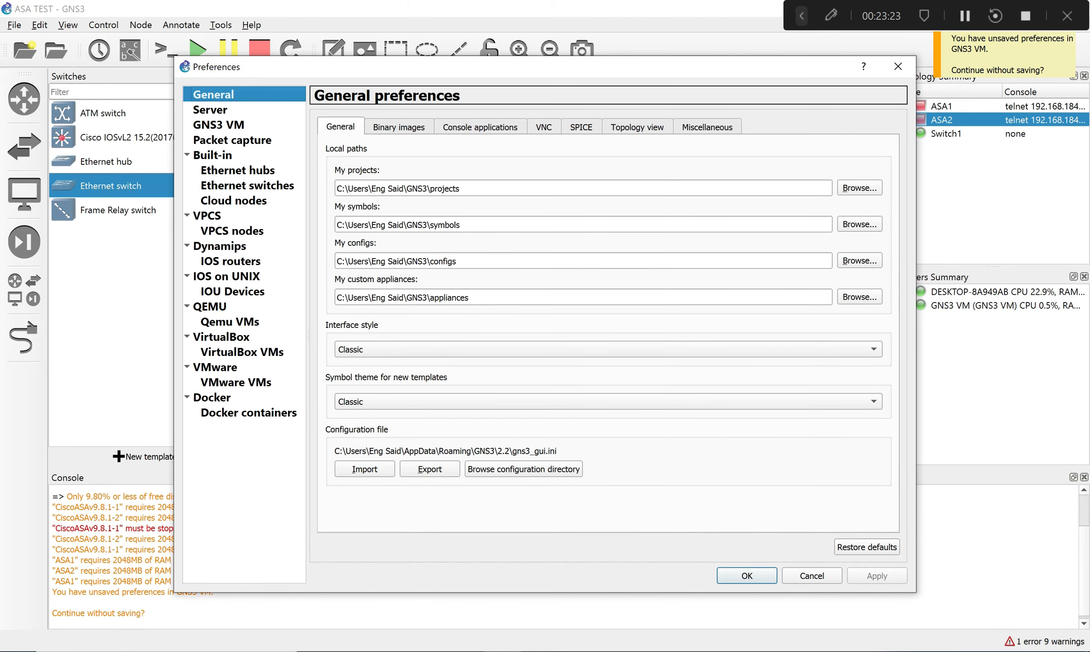
pyautogui.click(899, 66)
# Set the RAM allocated to the GNS3 VM to 8192 MB in the GNS3 preferences and apply the change.
pyautogui.click(40, 25)
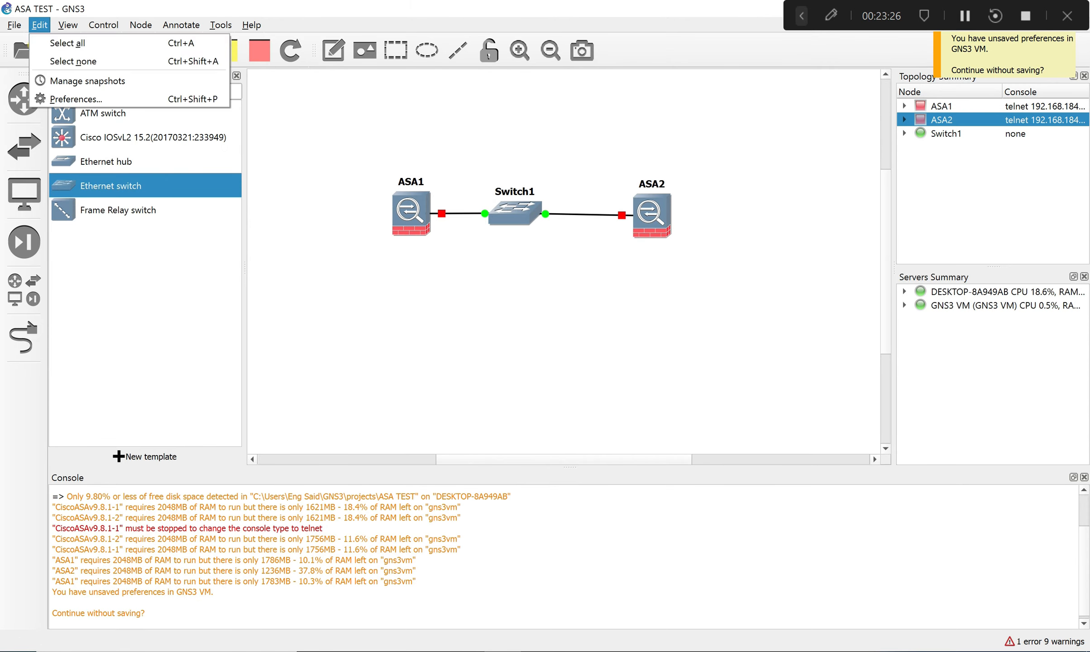
pyautogui.click(76, 99)
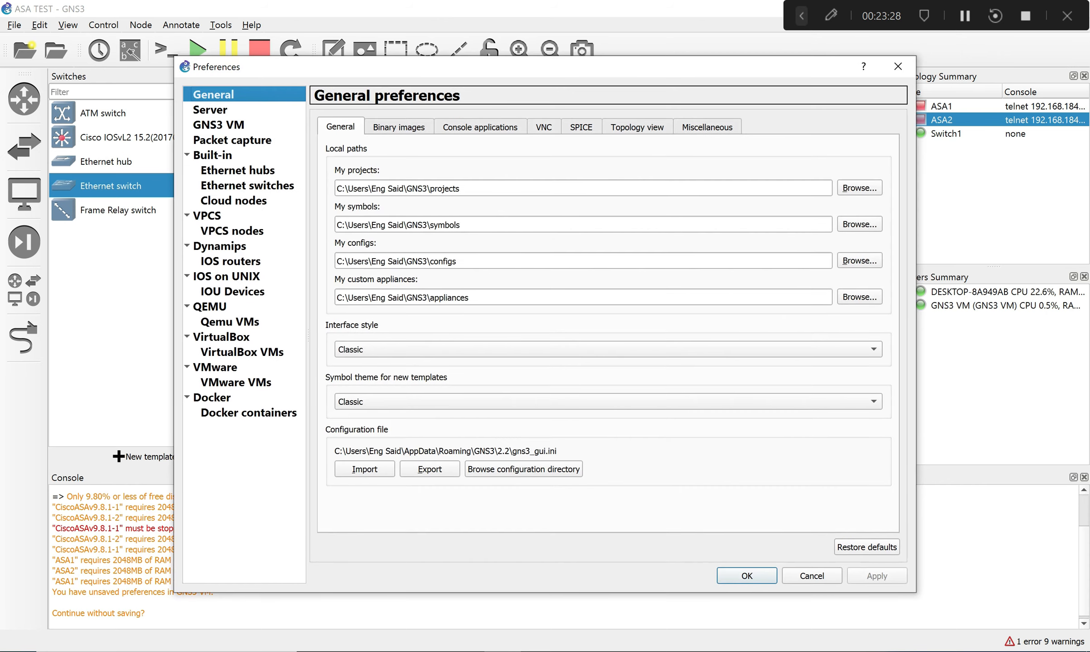
pyautogui.click(219, 125)
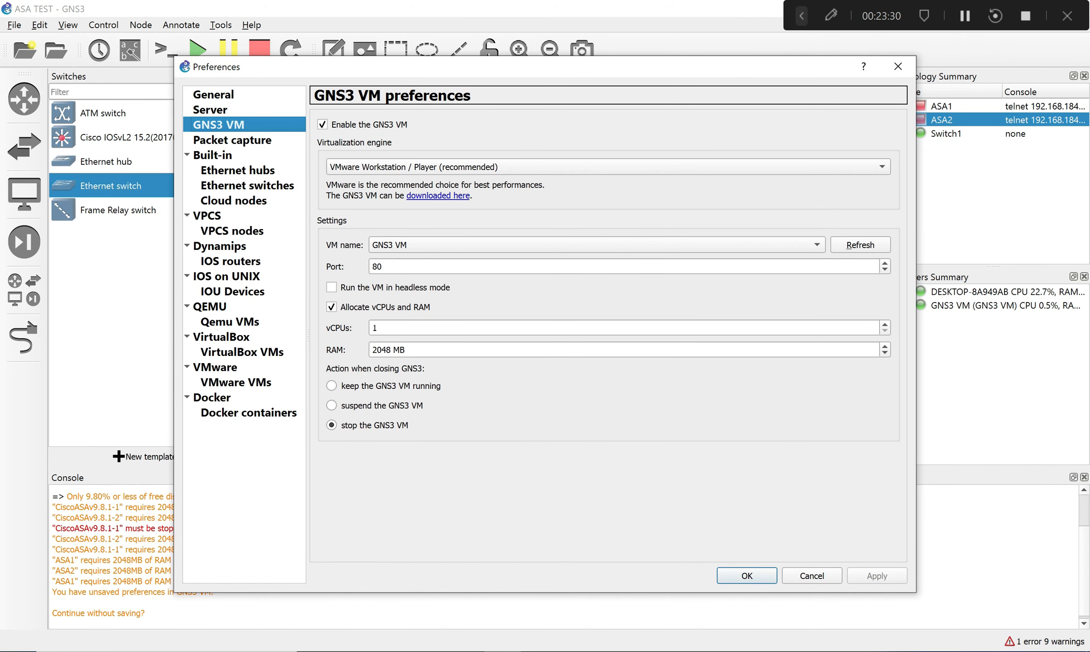
pyautogui.moveTo(411, 350); pyautogui.dragTo(372, 350)
pyautogui.click(415, 350)
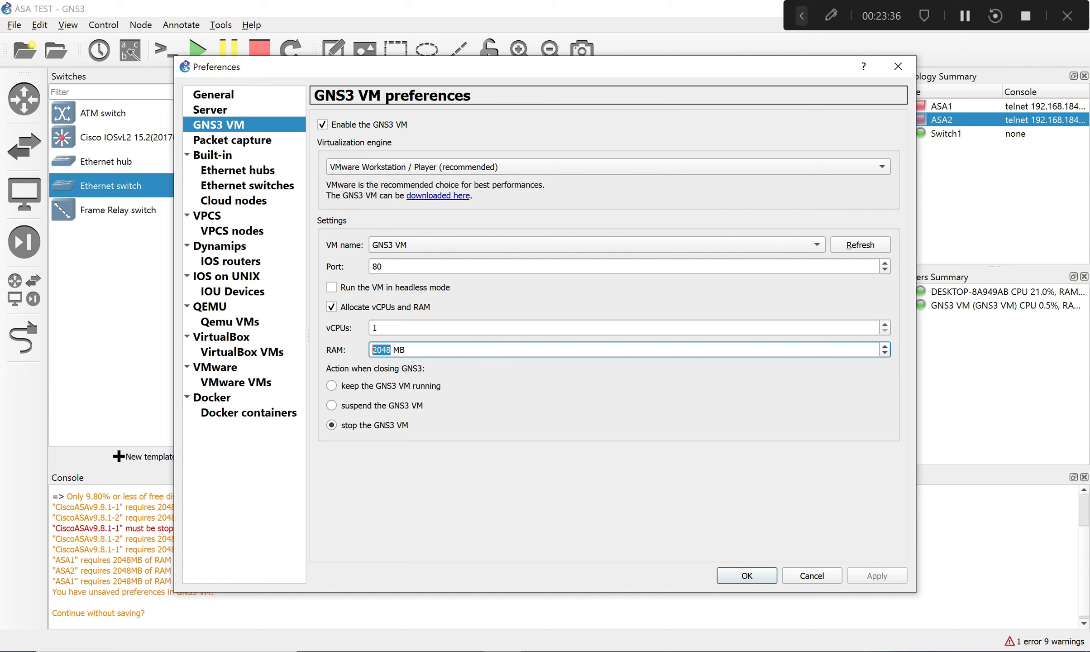
pyautogui.write('8')
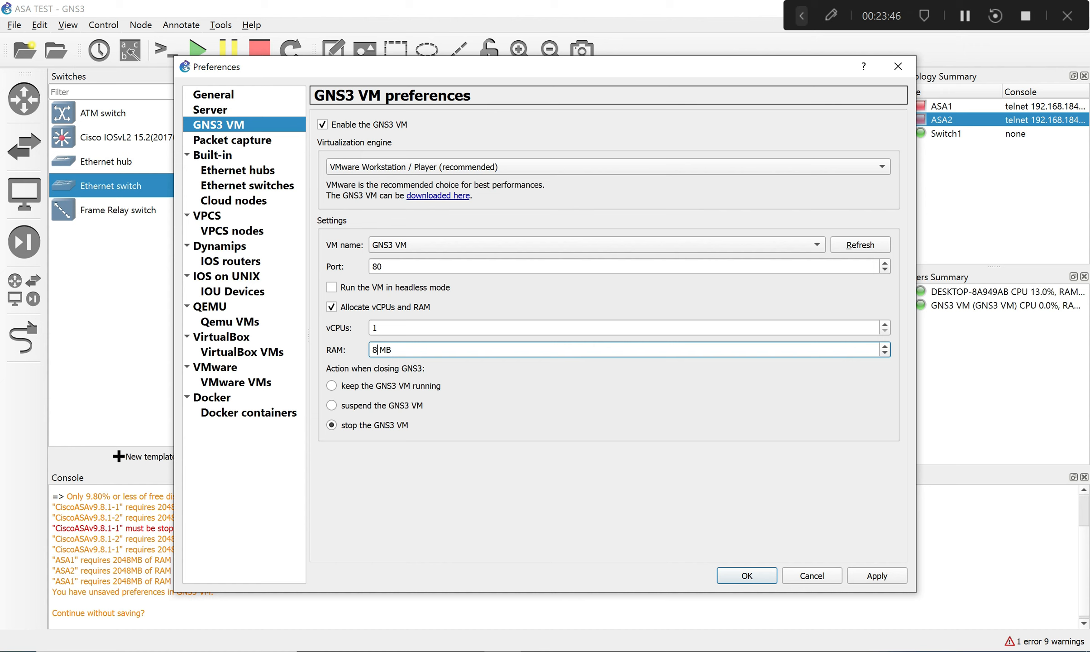
pyautogui.write('192')
pyautogui.click(747, 575)
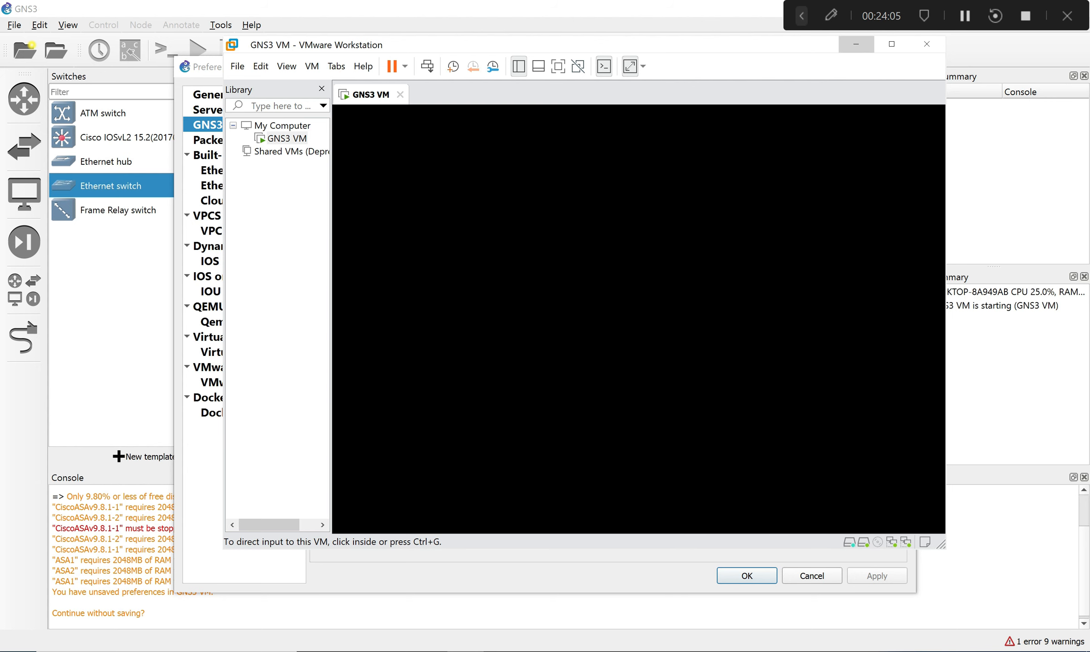
# Watch the GNS3 VM restart in VMware Workstation and minimize its window.
pyautogui.click(856, 44)
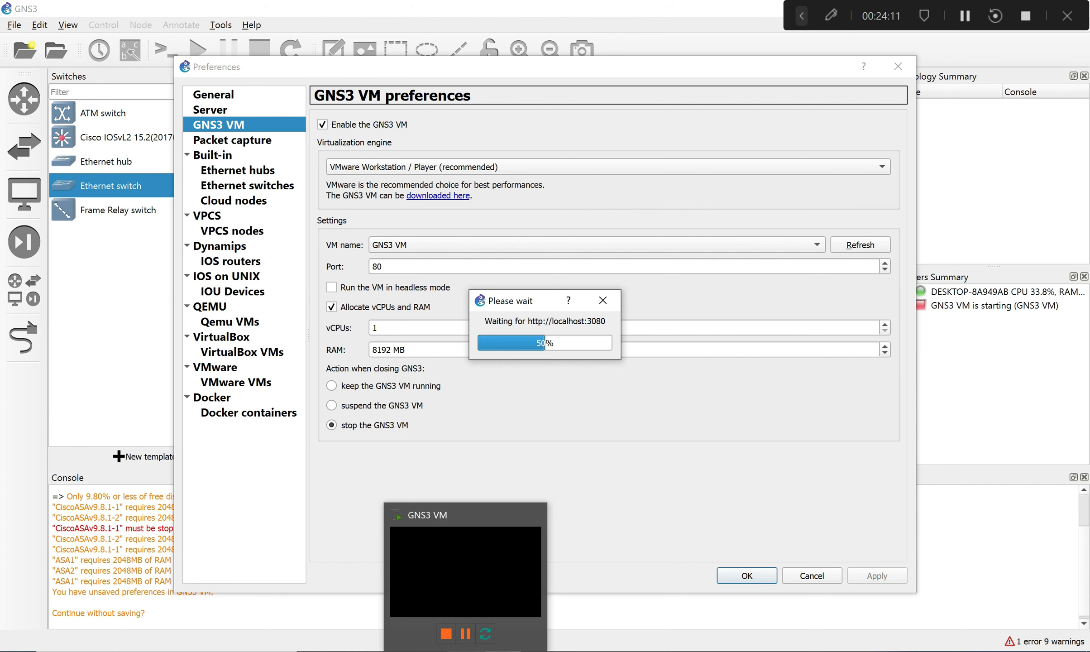
pyautogui.click(465, 572)
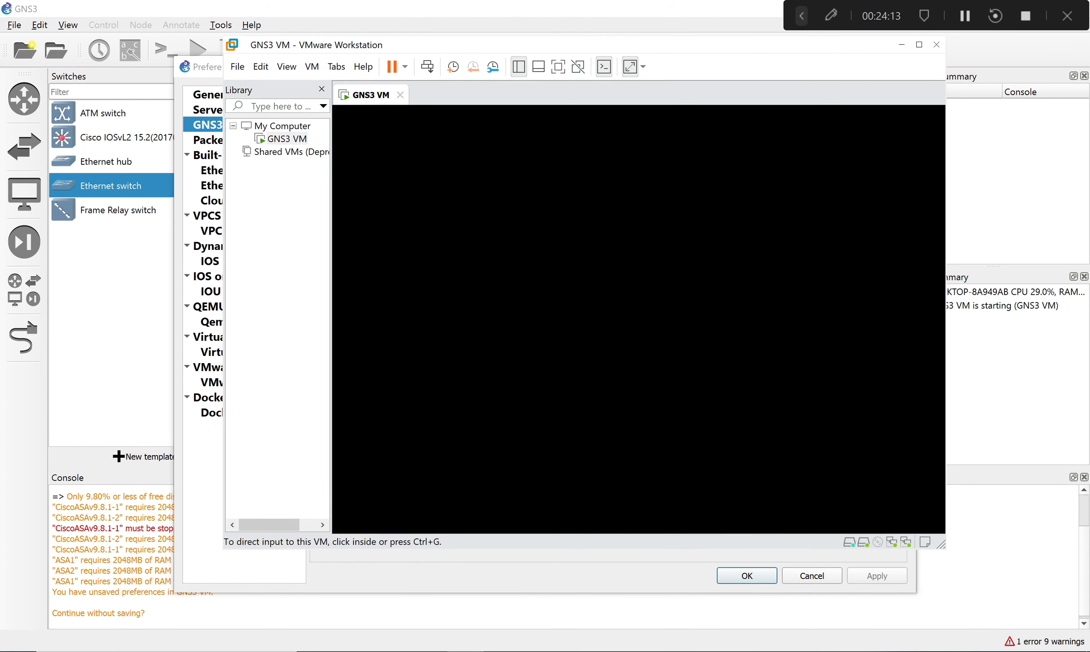
pyautogui.moveTo(616, 48); pyautogui.dragTo(551, 307)
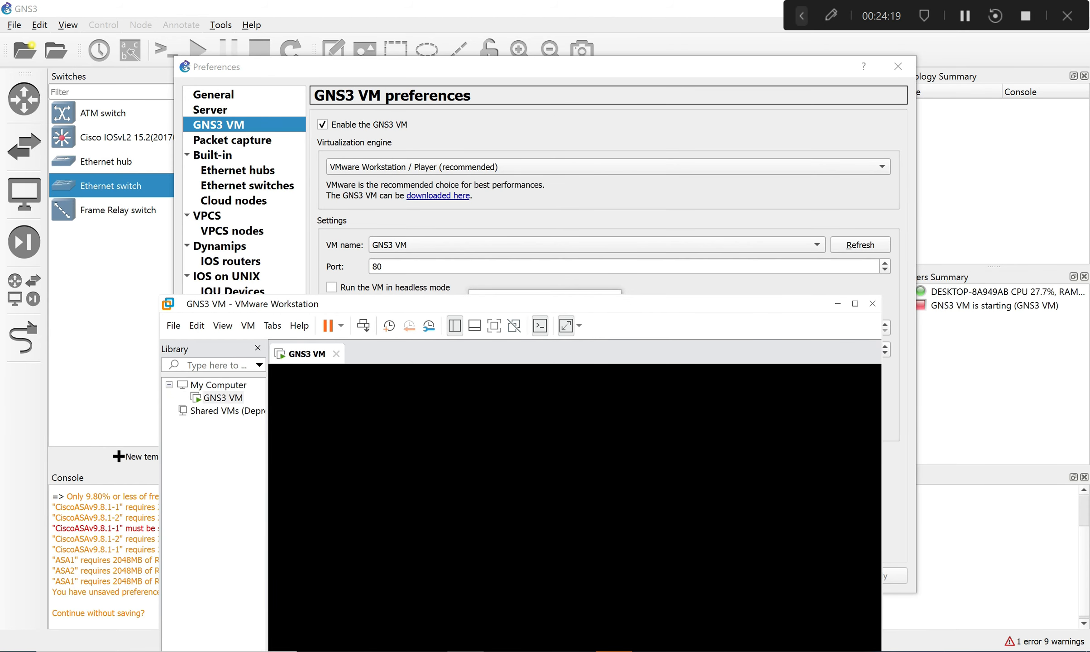
pyautogui.click(838, 304)
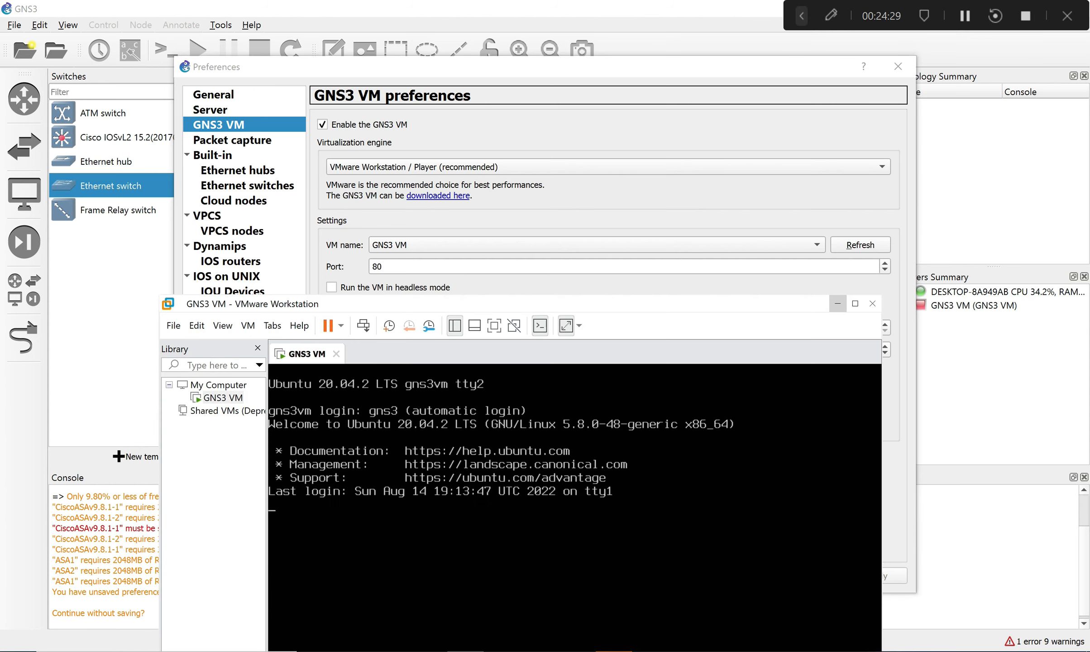
pyautogui.click(838, 304)
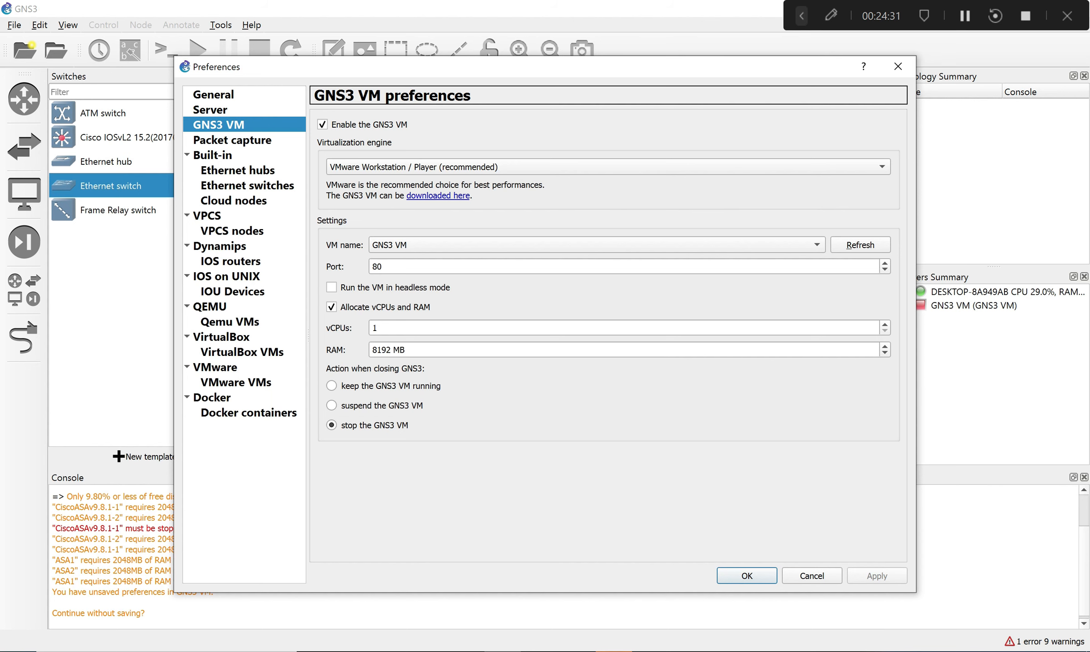
# Accept the GNS3 preferences and move the VMware Workstation window out of the way.
pyautogui.click(747, 576)
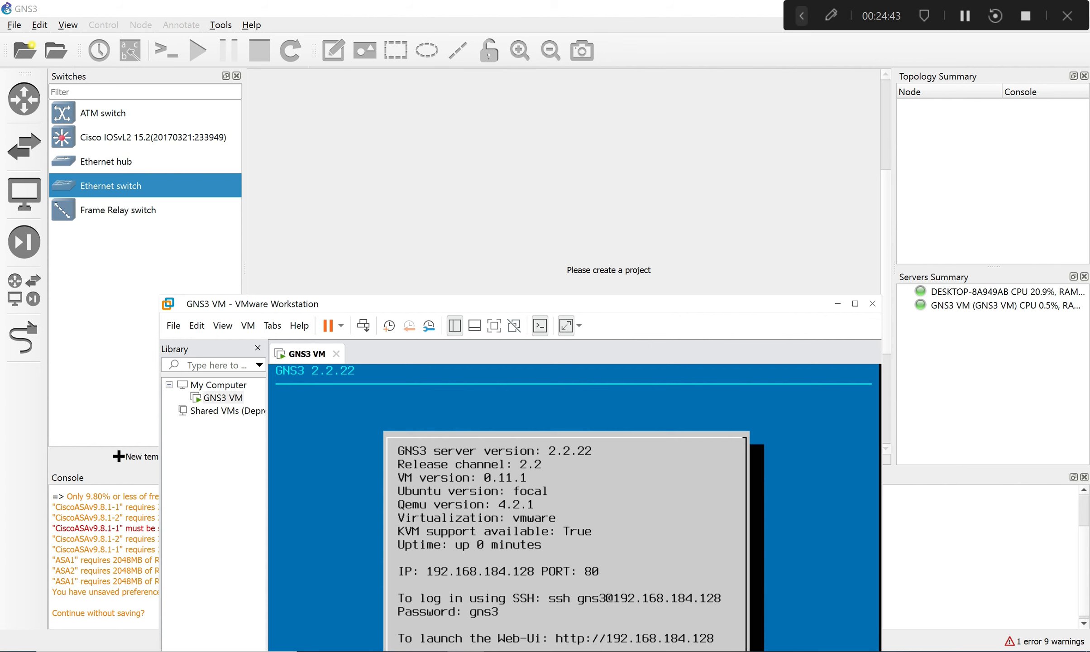
pyautogui.moveTo(584, 304); pyautogui.dragTo(591, 122)
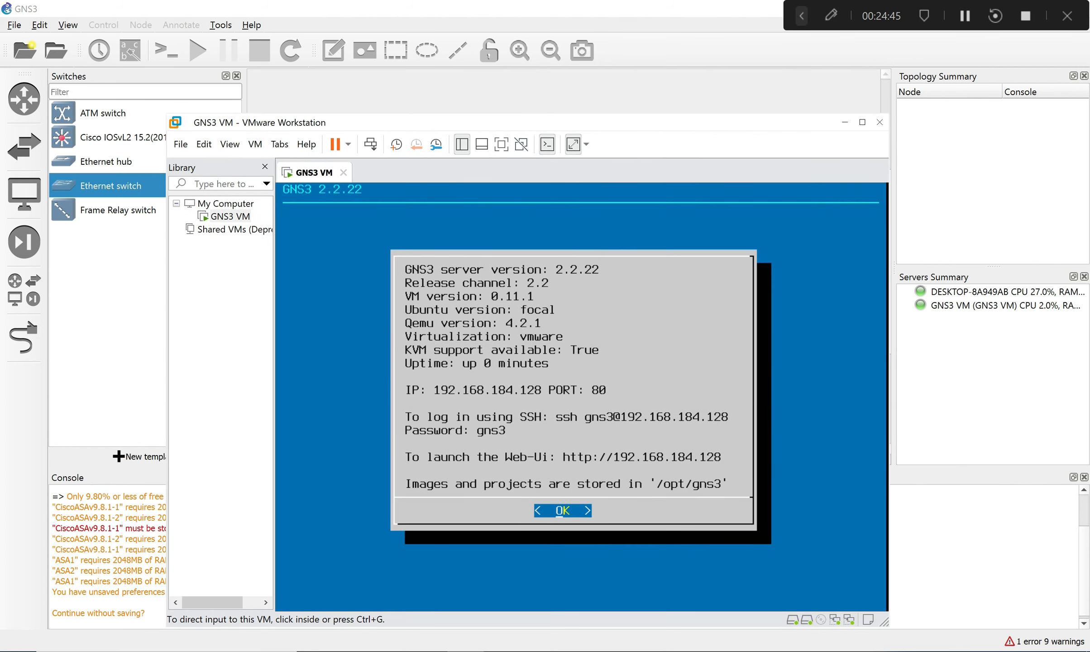
pyautogui.click(846, 123)
# Open the ASA TEST project file from the ASA TEST folder in the GNS3 projects.
pyautogui.click(996, 305)
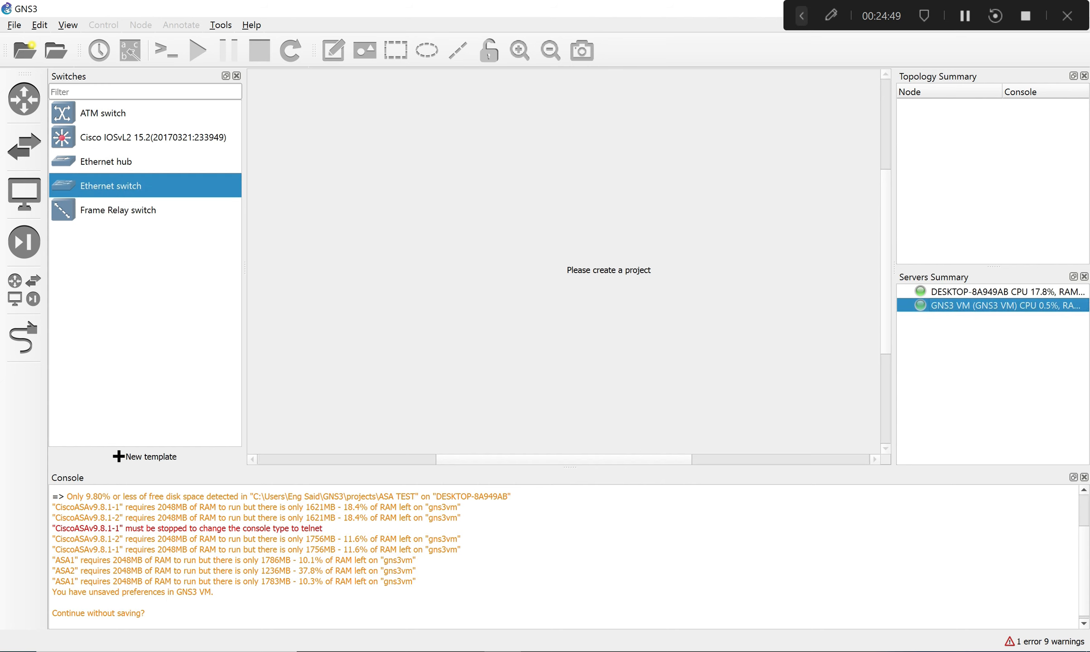
pyautogui.click(56, 50)
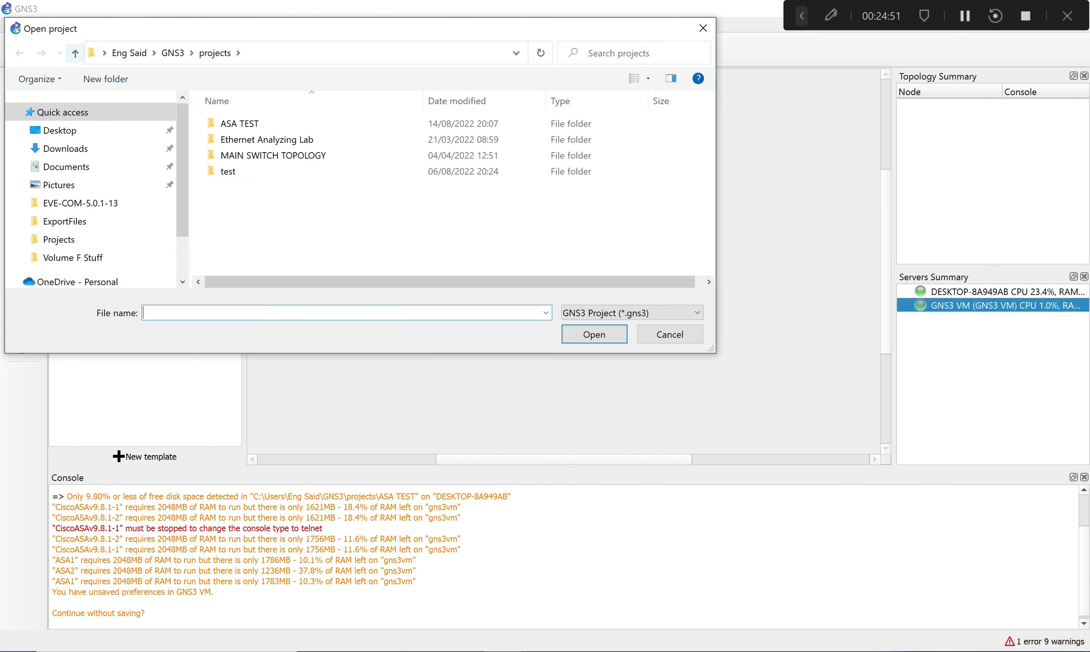
pyautogui.doubleClick(272, 124)
pyautogui.click(267, 140)
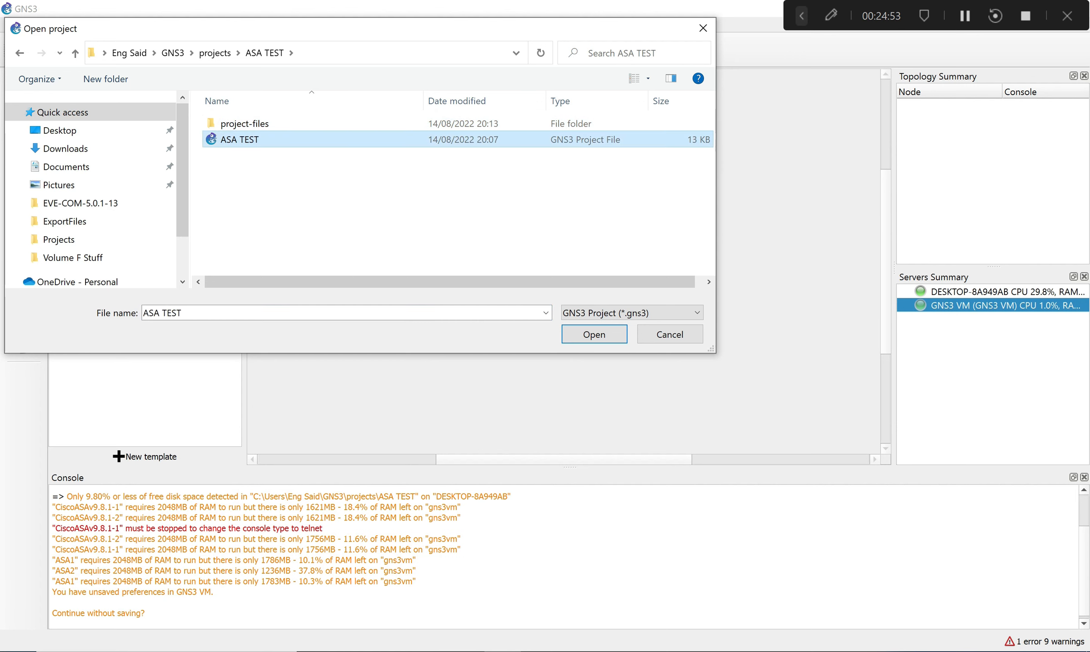
pyautogui.press('Return')
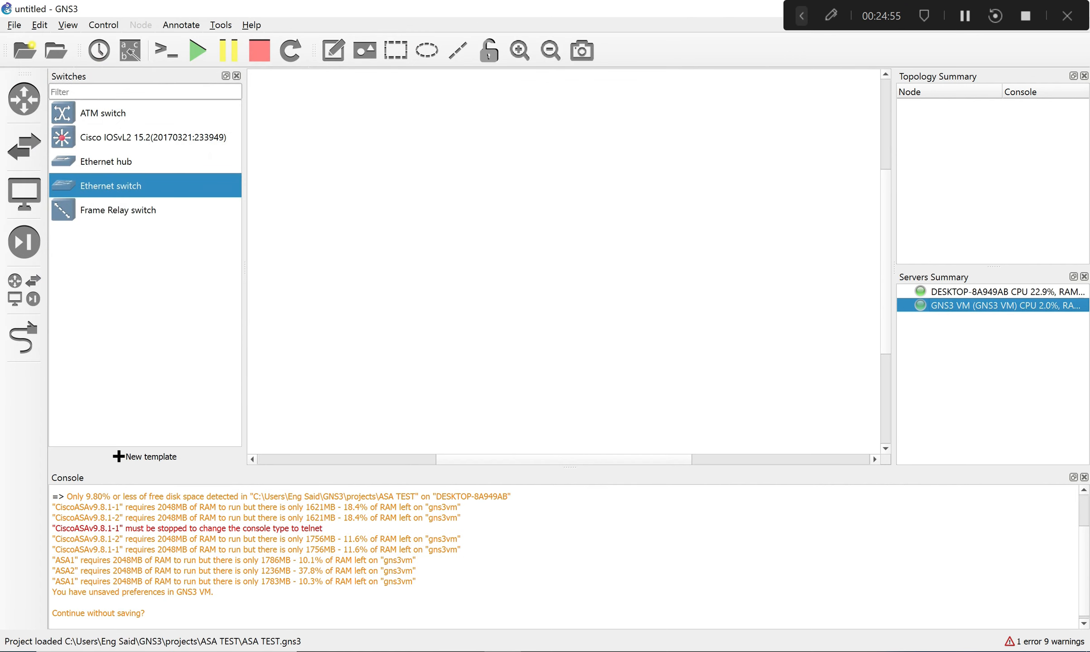
# Start all devices in the ASA TEST topology and confirm the start.
pyautogui.moveTo(375, 169); pyautogui.dragTo(777, 273)
pyautogui.click(198, 51)
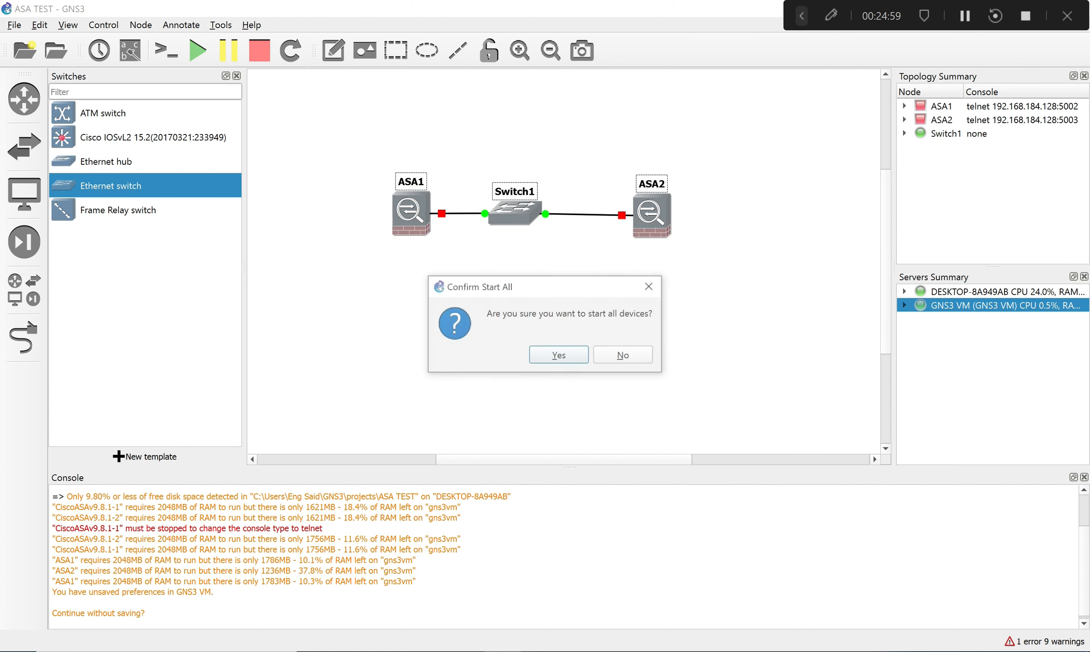
pyautogui.press('Return')
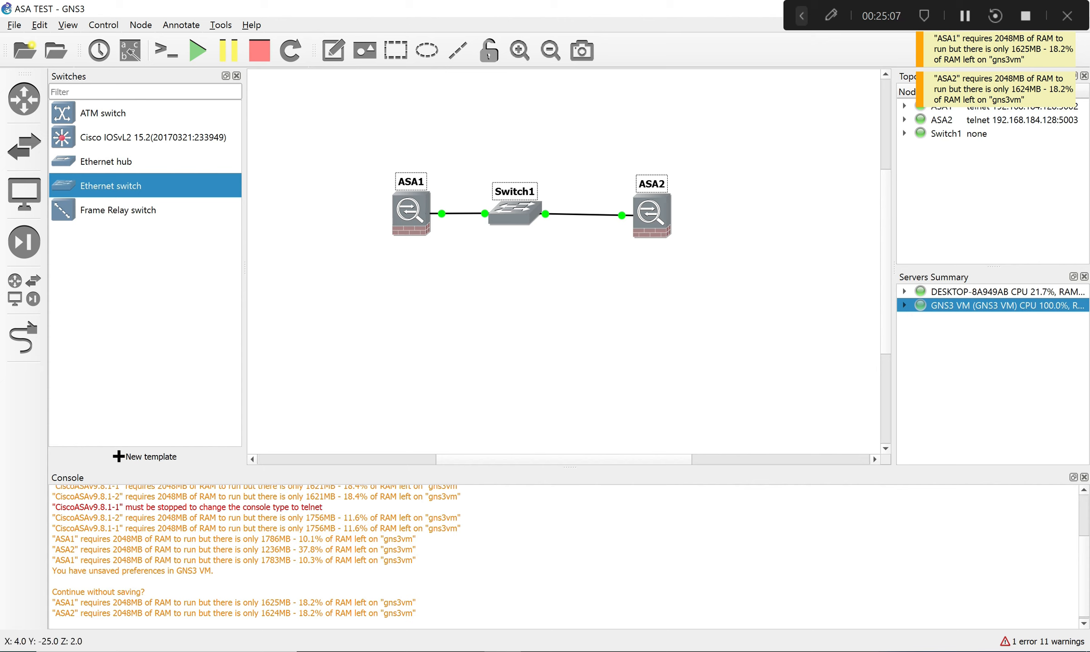
# Check the RAM allocated to the GNS3 VM in the GNS3 preferences and accept them.
pyautogui.click(39, 24)
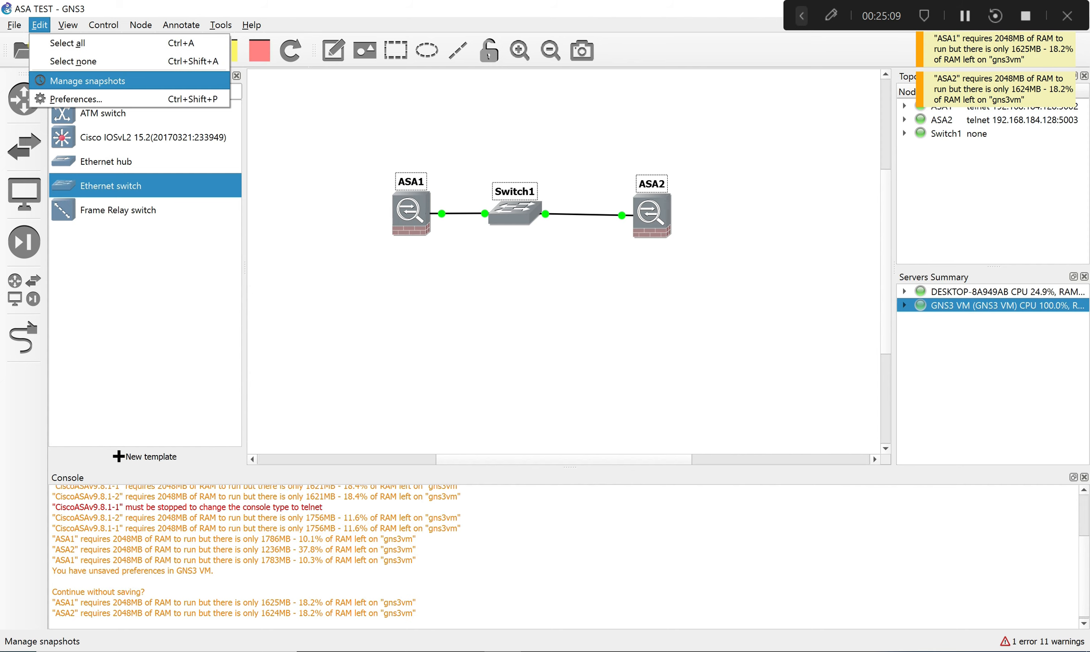
pyautogui.click(75, 99)
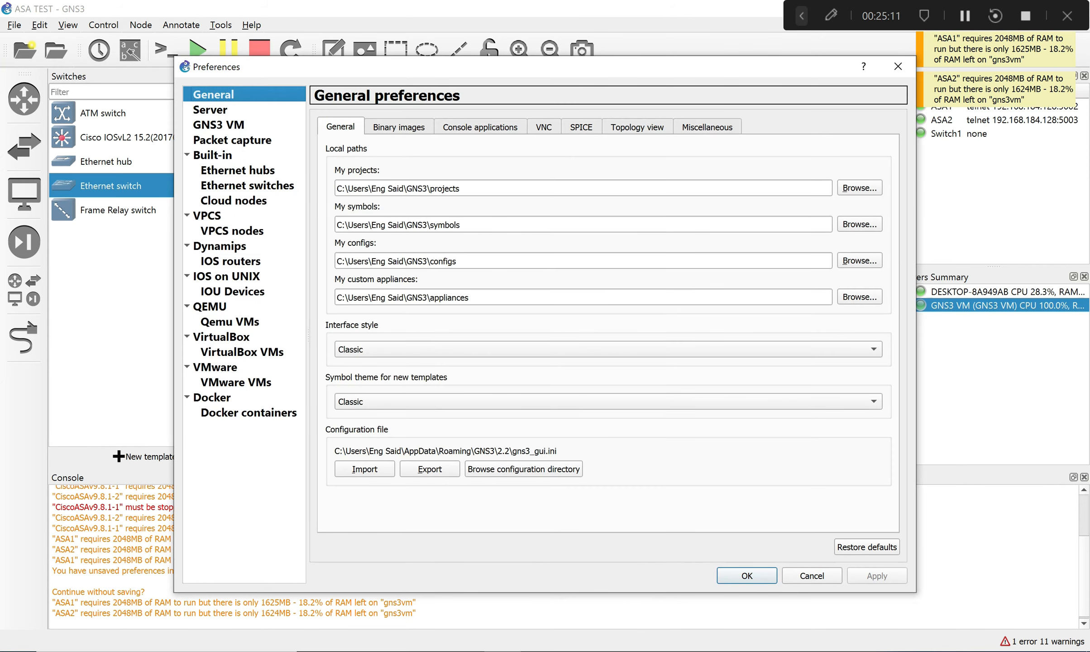
pyautogui.click(219, 125)
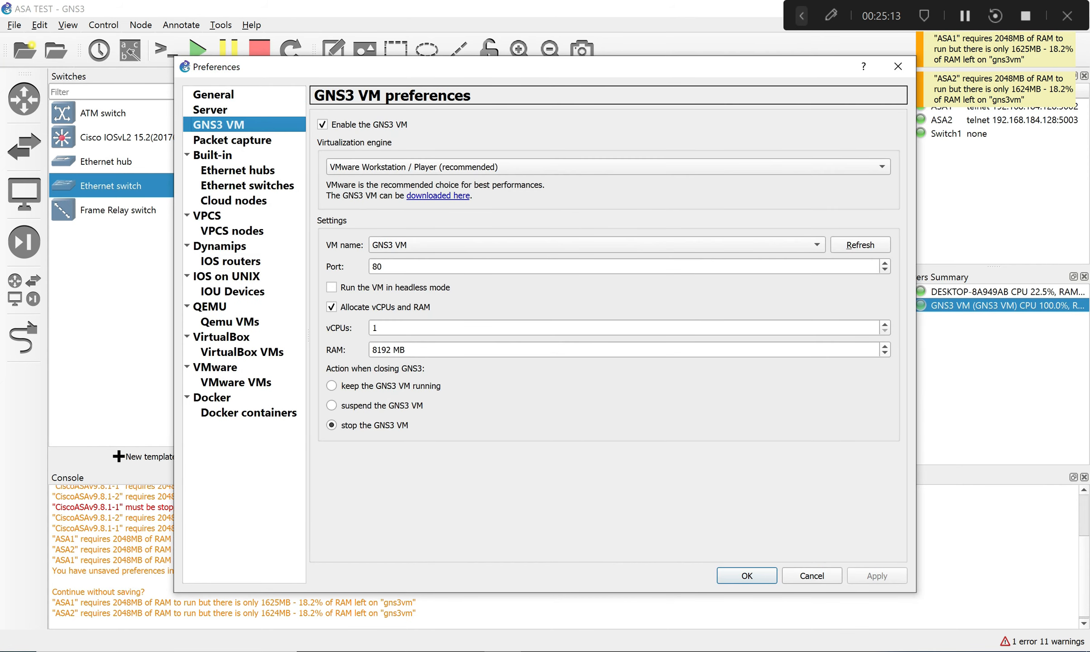
pyautogui.moveTo(392, 350); pyautogui.dragTo(372, 350)
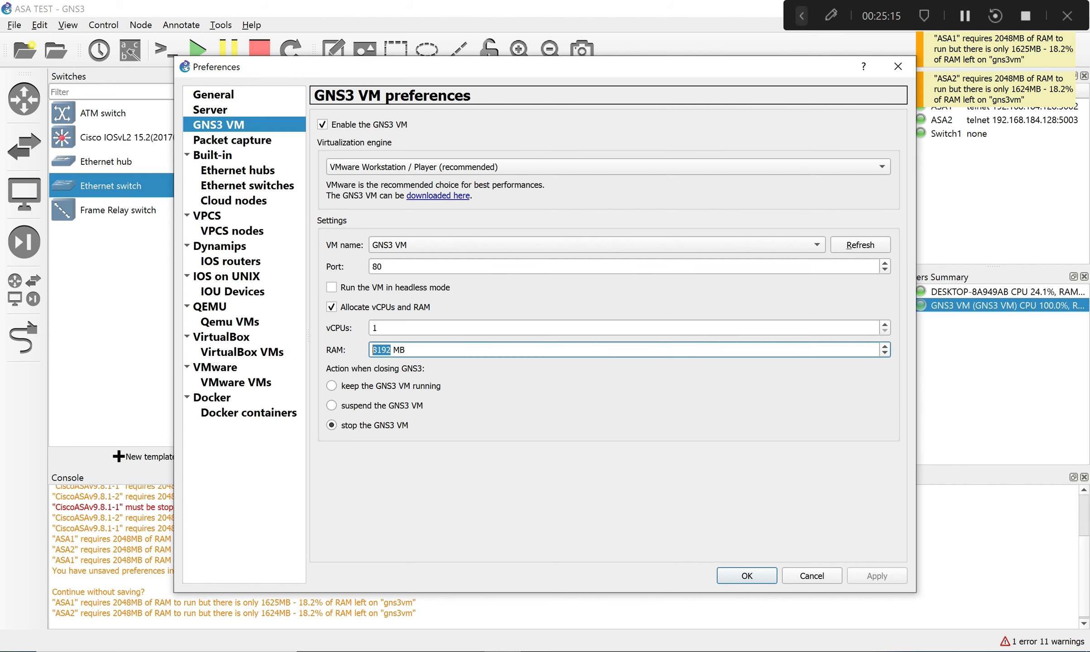
pyautogui.click(747, 576)
# Bring up the SecureCRT consoles of ASA1 and ASA2 and close the disconnected ASA1 session.
pyautogui.rightClick(402, 217)
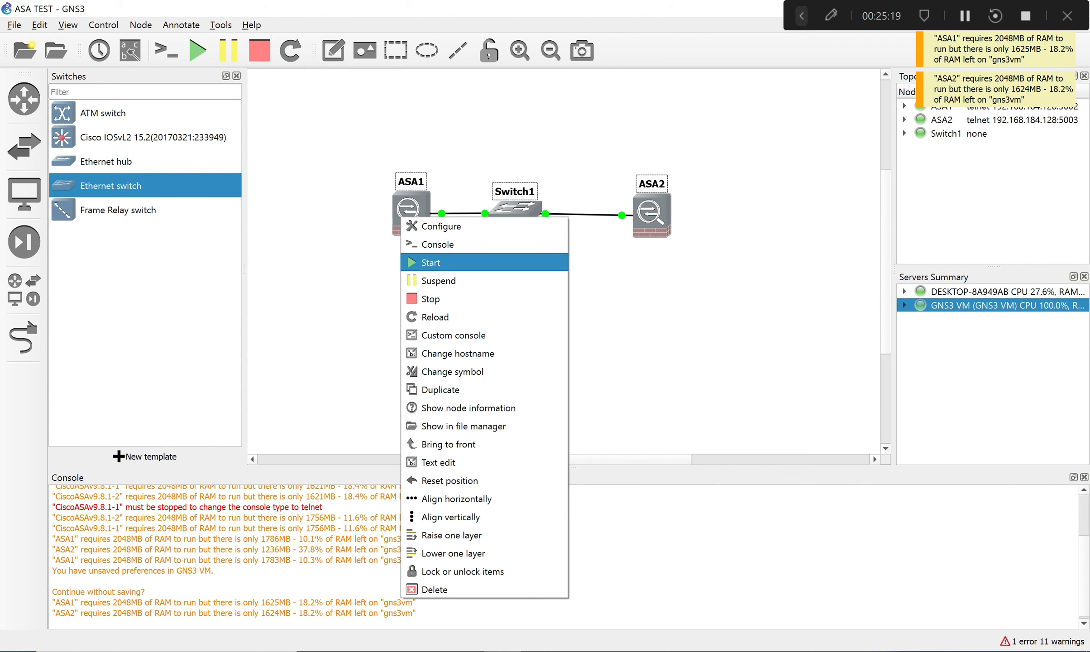
pyautogui.click(430, 262)
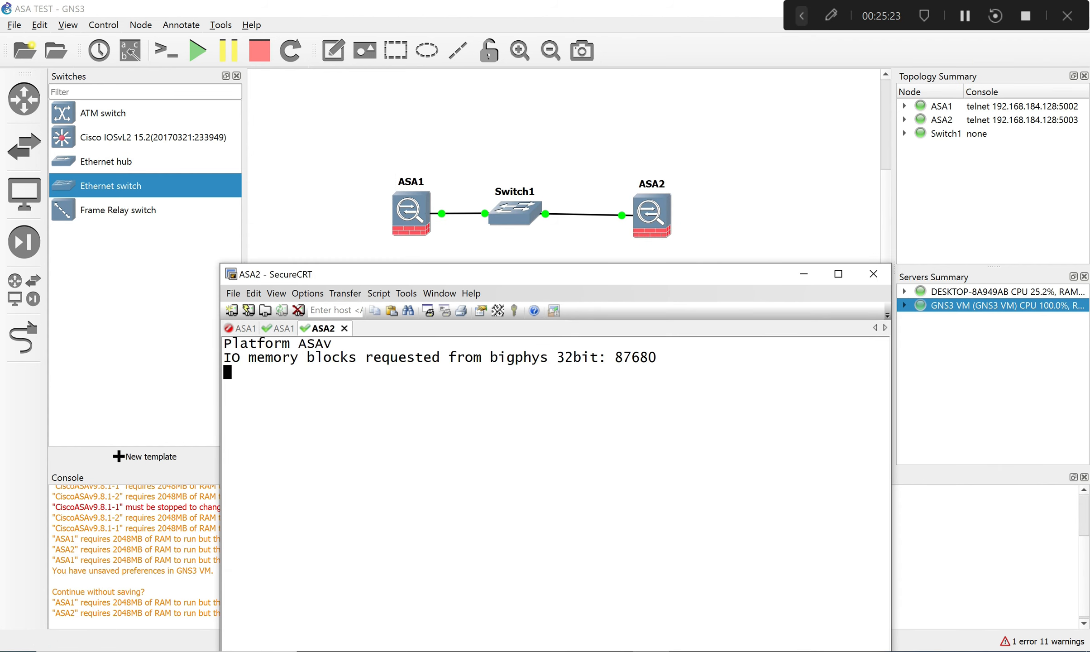
pyautogui.click(245, 329)
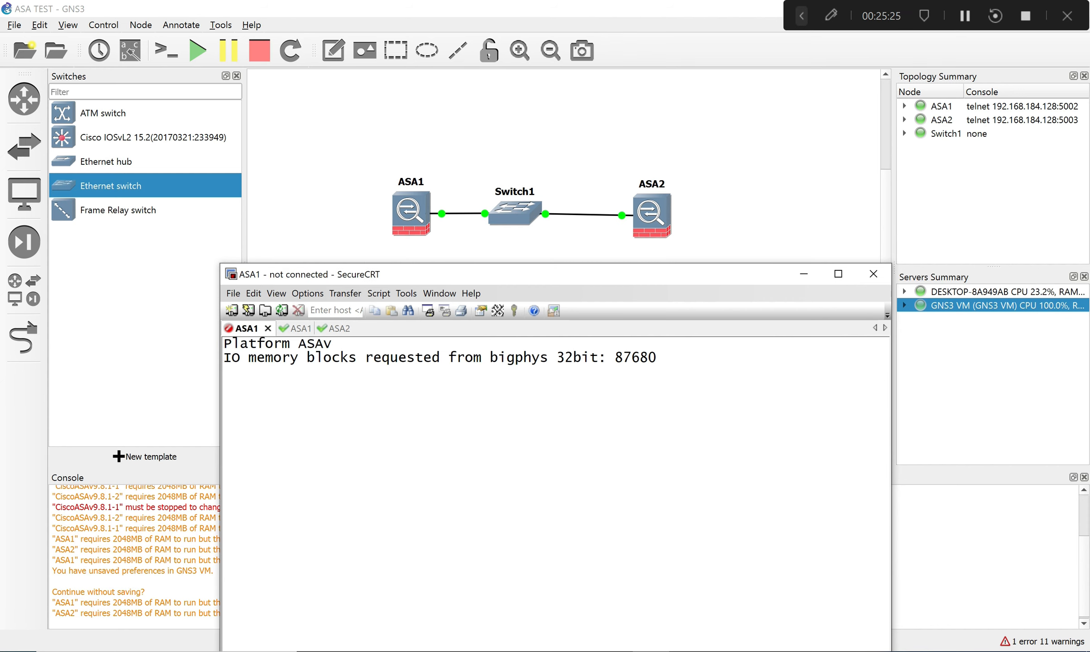
pyautogui.click(268, 328)
pyautogui.moveTo(623, 275); pyautogui.dragTo(625, 191)
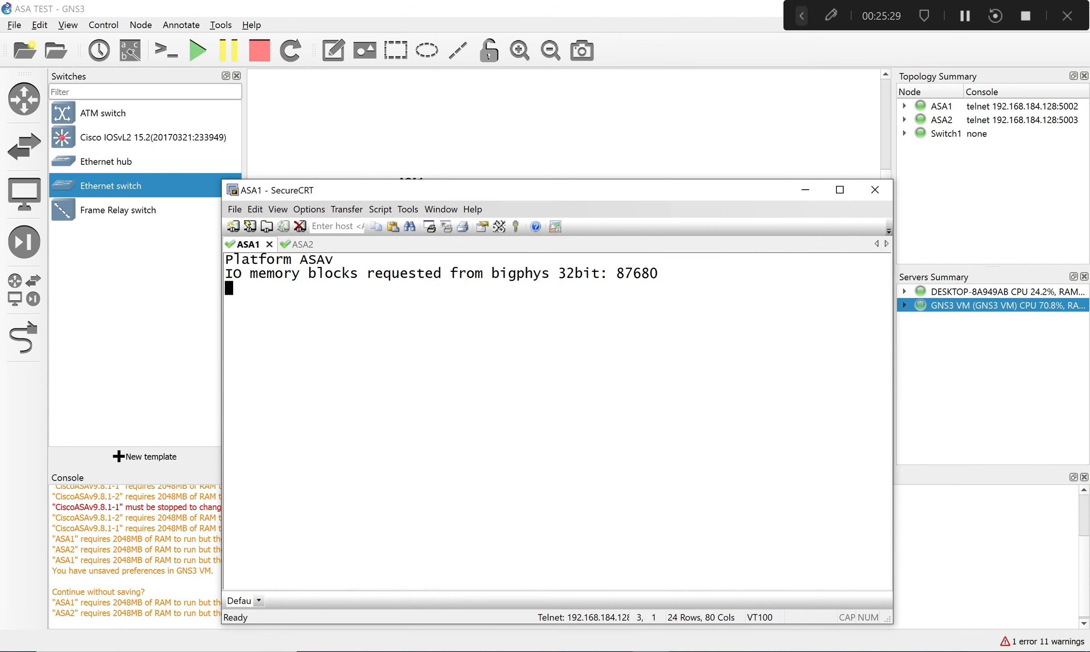
# Examine the boot output in the SecureCRT firewall console sessions alongside the GNS3 topology.
pyautogui.click(302, 245)
pyautogui.click(242, 245)
pyautogui.moveTo(458, 191); pyautogui.dragTo(505, 335)
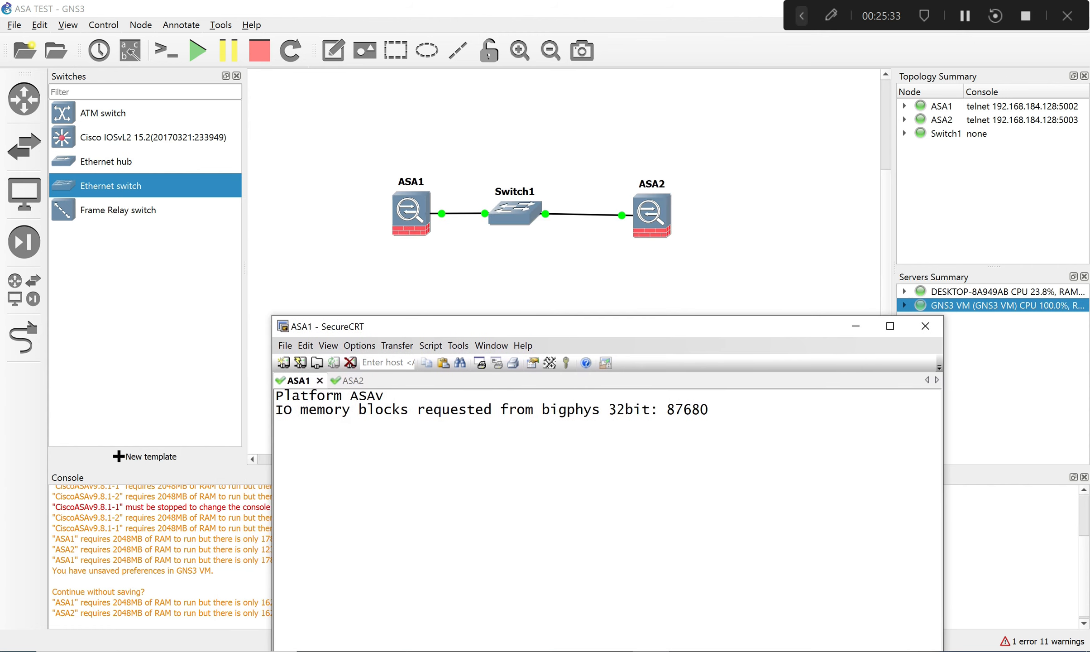
pyautogui.moveTo(380, 159); pyautogui.dragTo(705, 272)
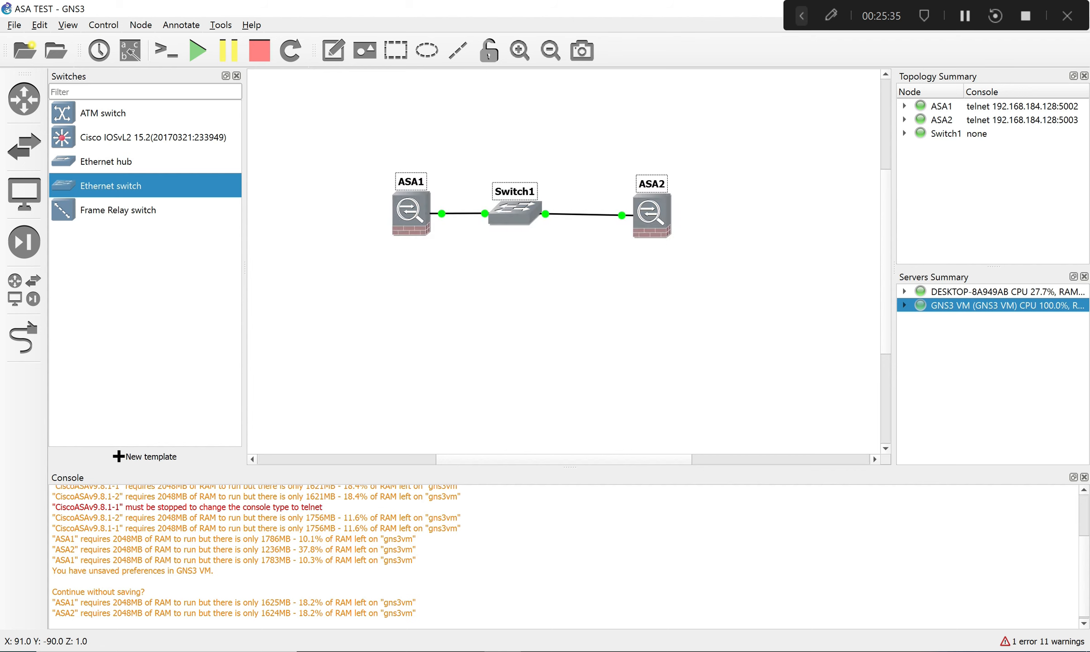
pyautogui.click(705, 272)
pyautogui.hotkey('alt', 'Tab')
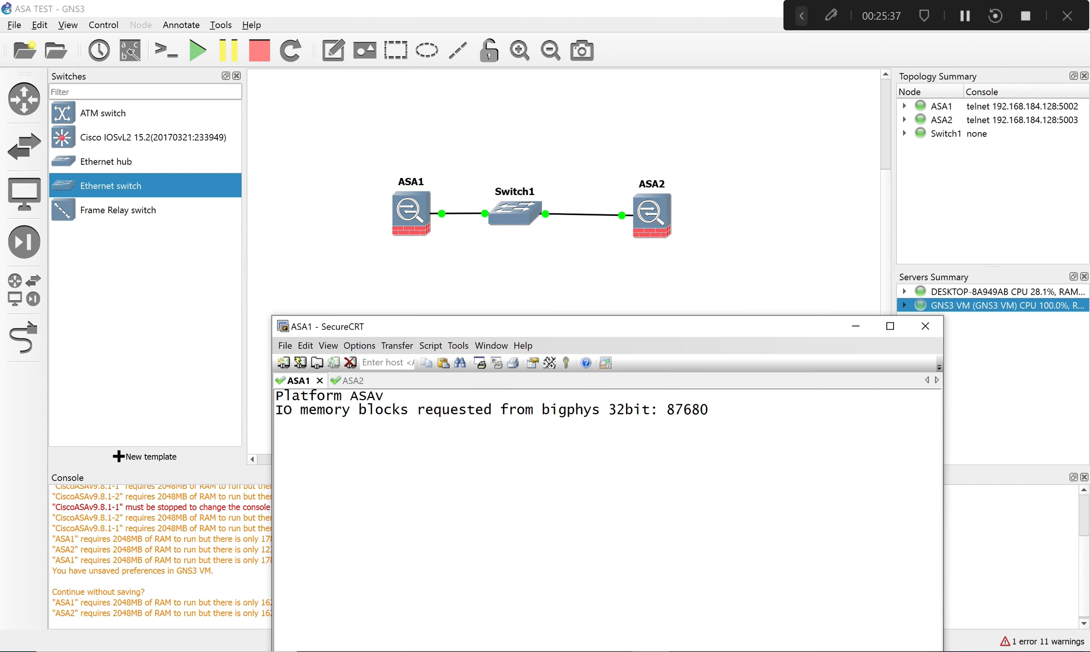
pyautogui.moveTo(581, 323); pyautogui.dragTo(547, 285)
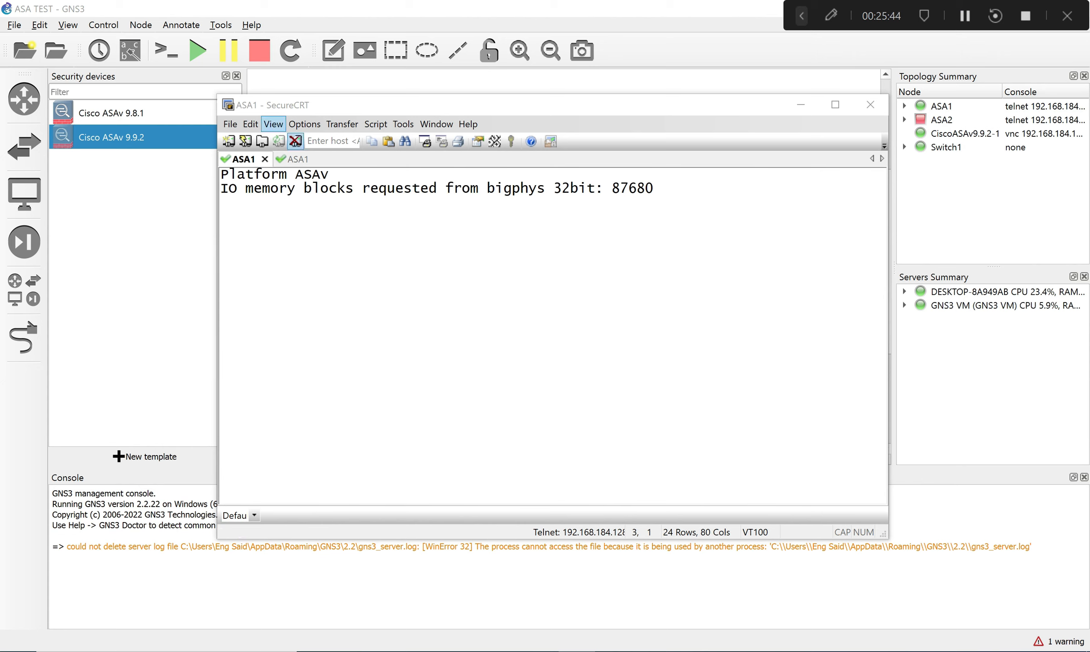
pyautogui.moveTo(221, 174); pyautogui.dragTo(466, 216)
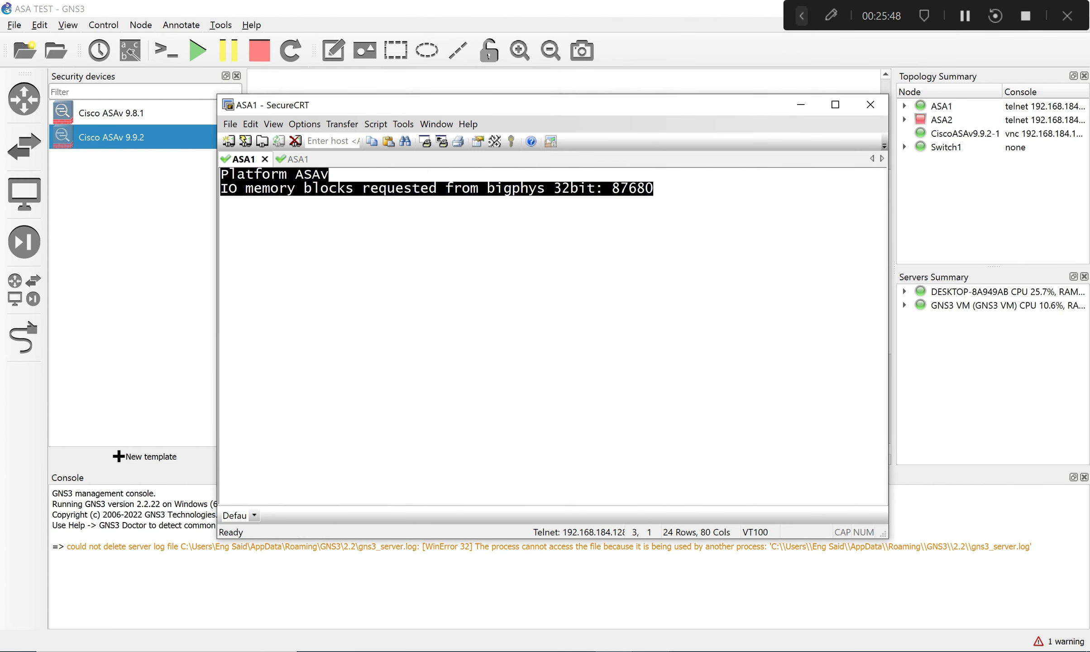
# Switch to the TightVNC console of CiscoASAv9.9.2-1, boot the bootflash:/asa992-smp-k8.bin entry and enlarge the console view.
pyautogui.hotkey('alt', 'Tab')
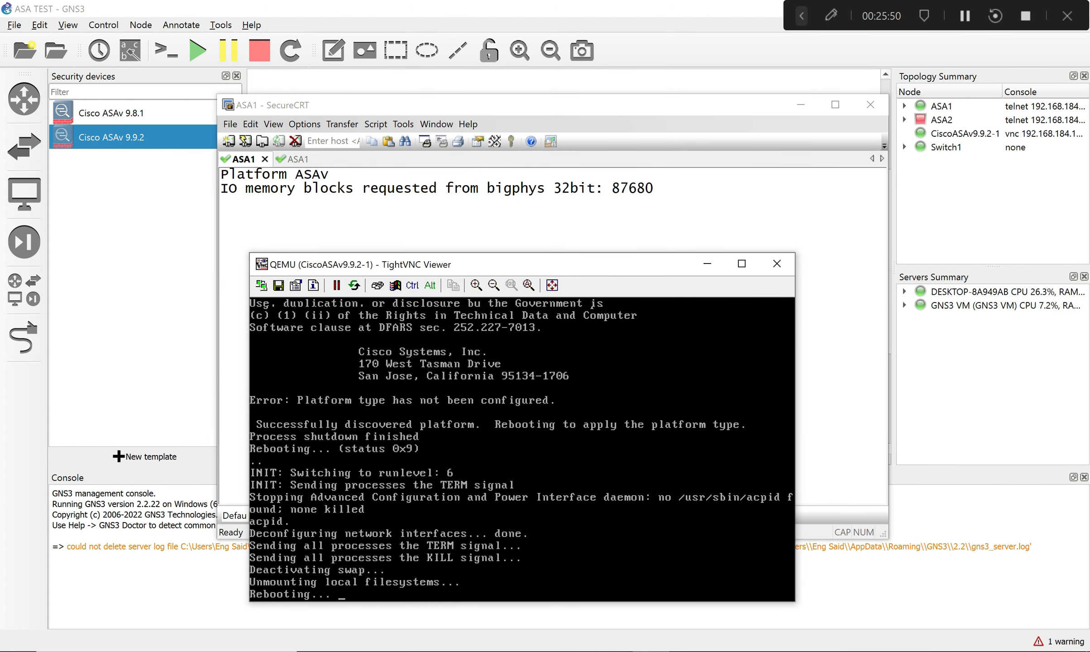
pyautogui.moveTo(542, 266); pyautogui.dragTo(589, 145)
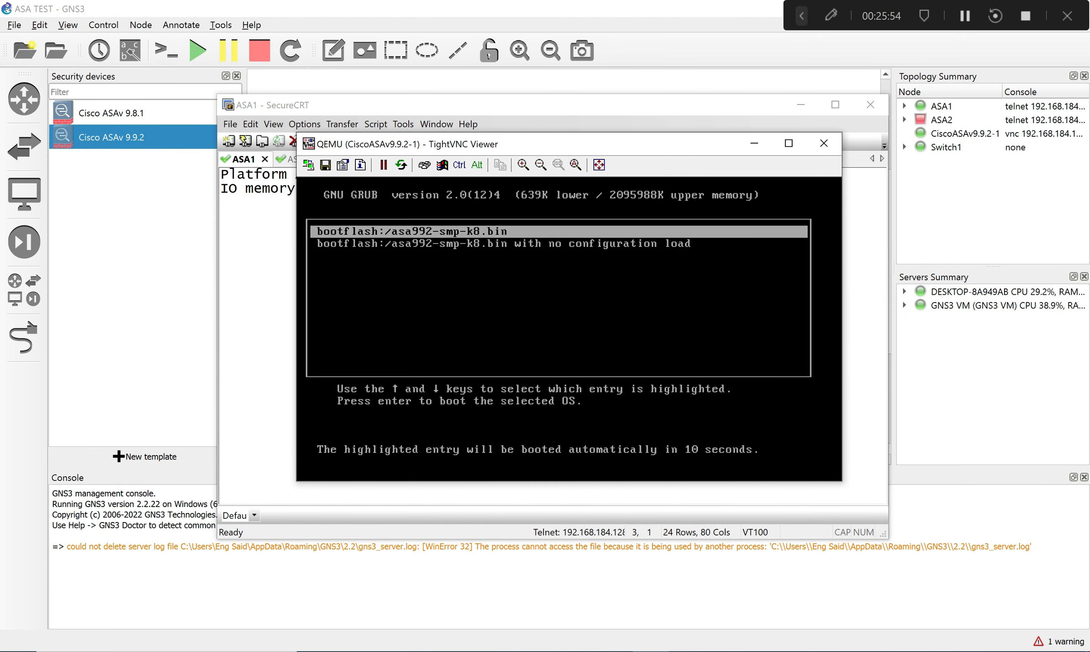
pyautogui.press('Return')
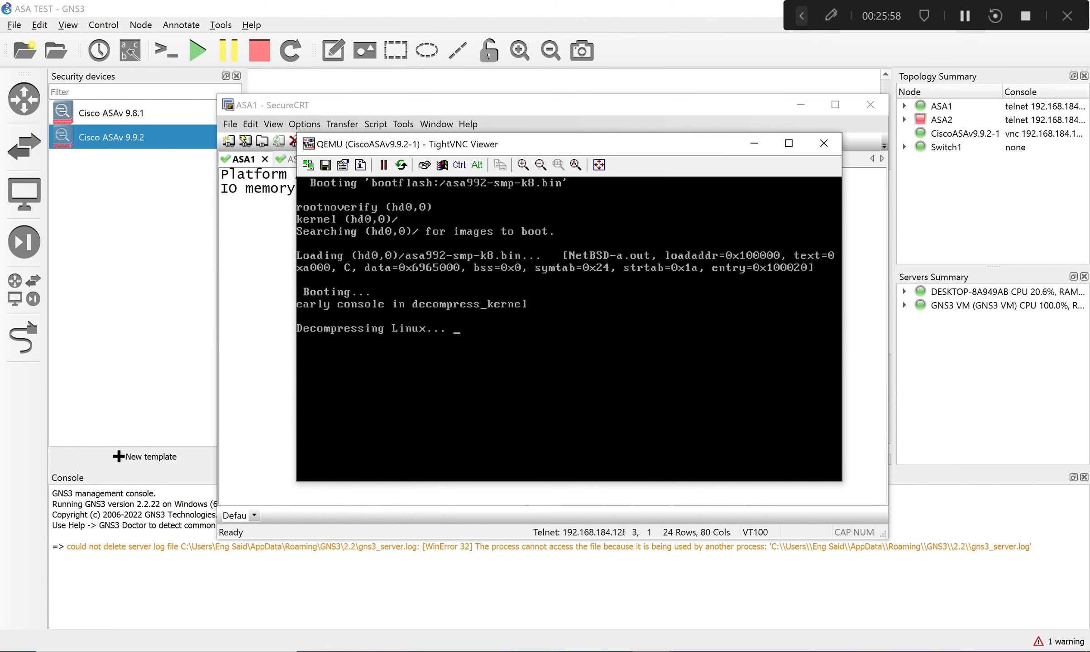
pyautogui.moveTo(673, 144); pyautogui.dragTo(788, 248)
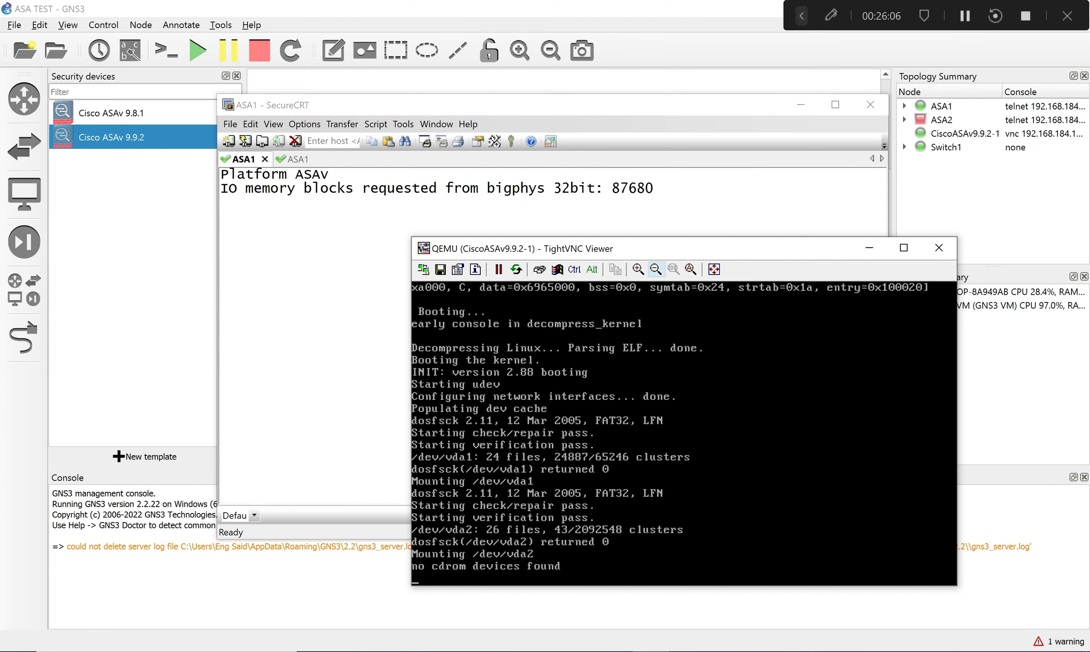
pyautogui.click(639, 269)
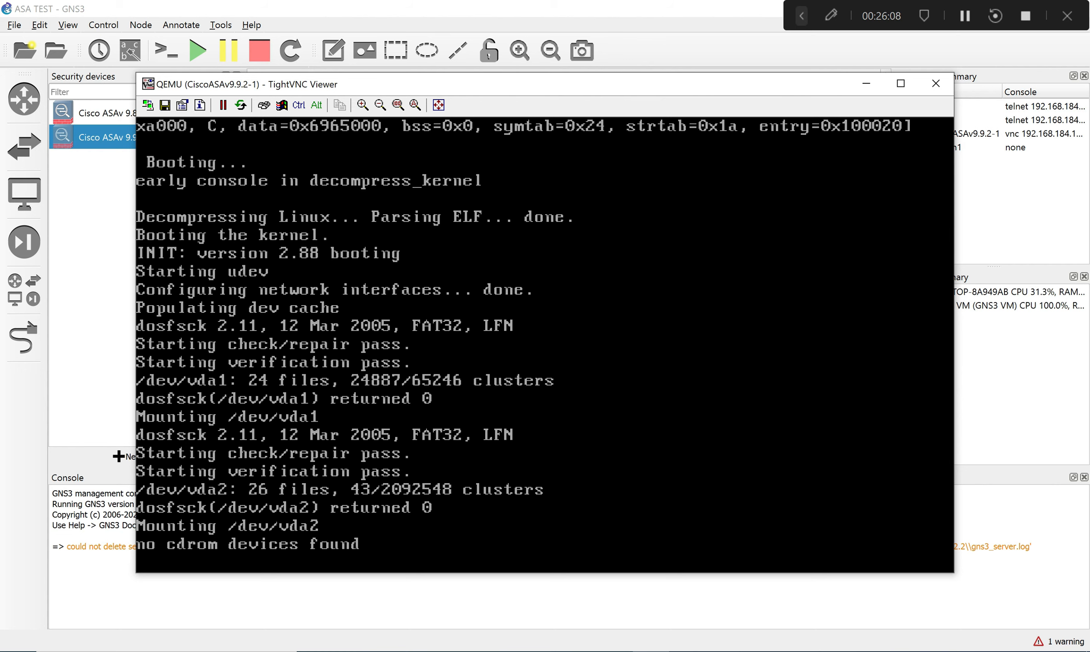
pyautogui.moveTo(670, 84); pyautogui.dragTo(756, 119)
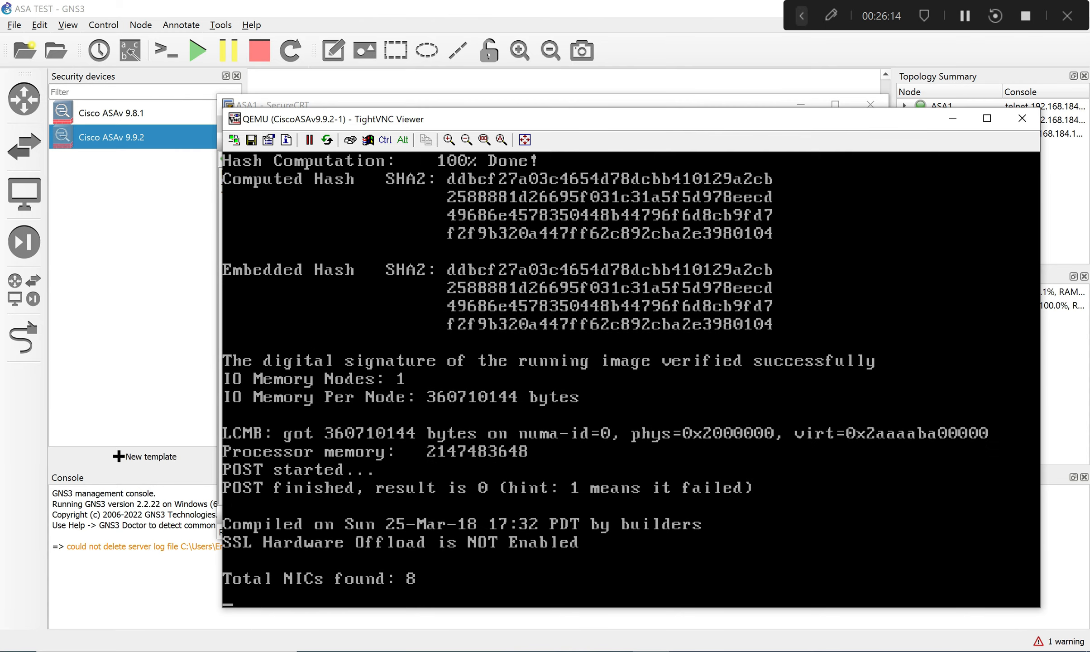
pyautogui.moveTo(597, 125); pyautogui.dragTo(476, 316)
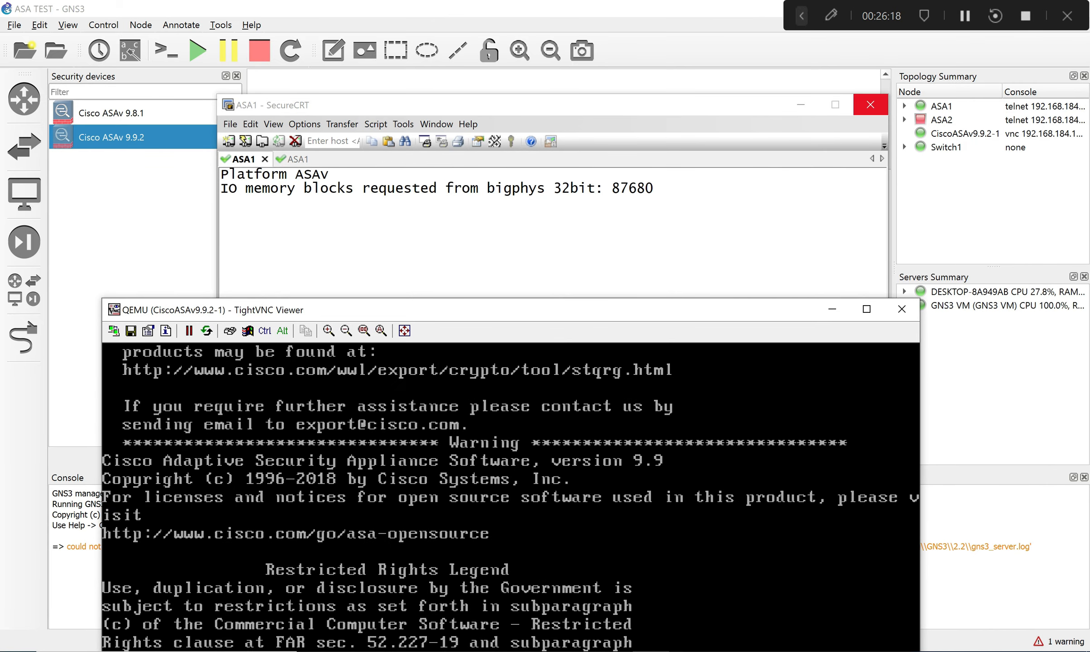
# Close SecureCRT, disconnecting all sessions, and move the CiscoASAv9.9.2-1 console into full view.
pyautogui.click(870, 104)
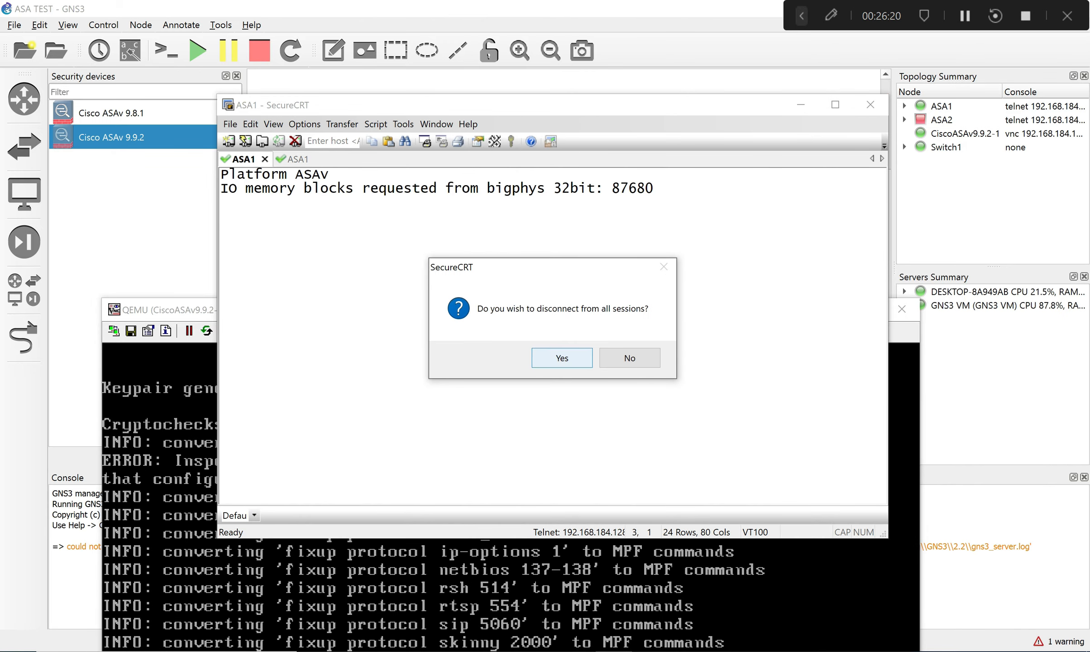
pyautogui.click(562, 358)
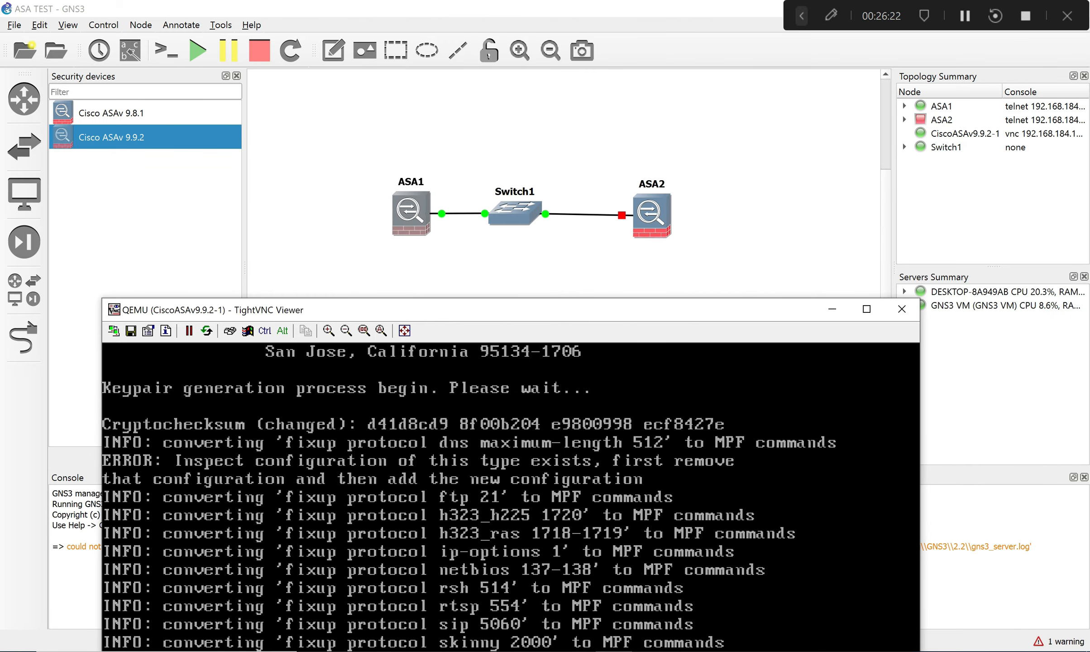
pyautogui.moveTo(568, 312); pyautogui.dragTo(617, 107)
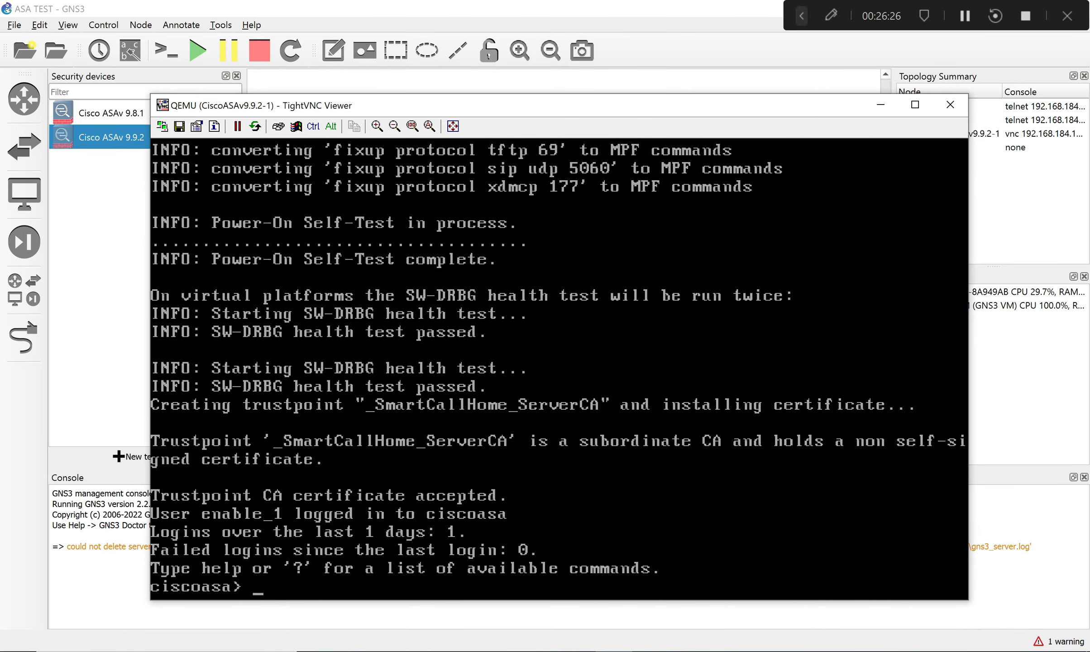
# Enter privileged mode on the ciscoasa prompt with the en command, leaving the password blank.
pyautogui.press('Return')
pyautogui.press('Return')
pyautogui.write('en')
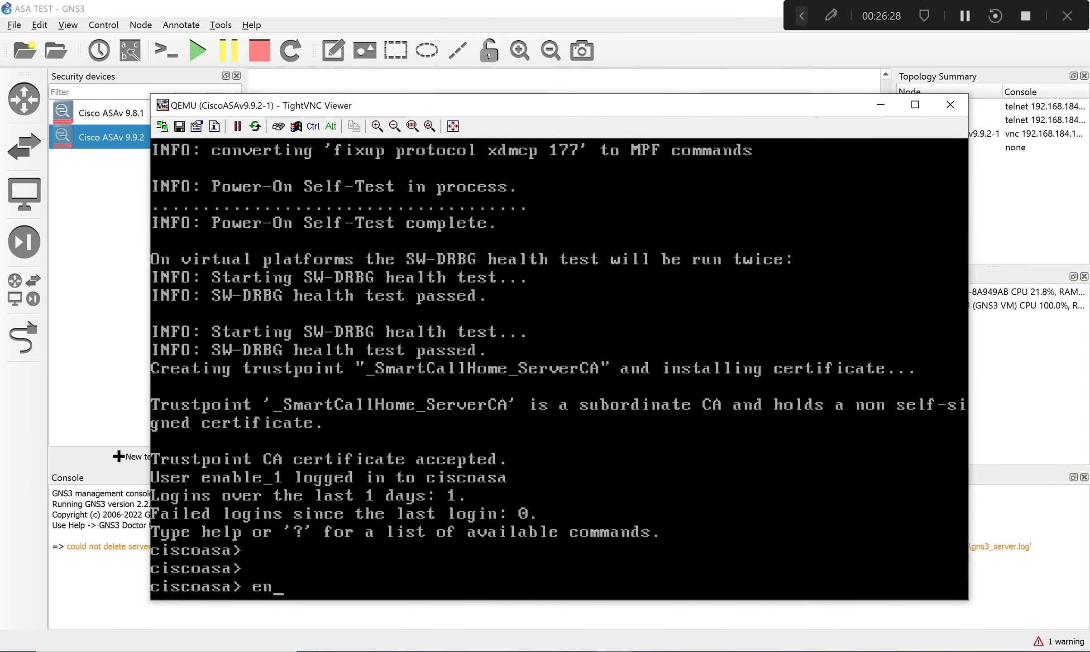
pyautogui.press('Return')
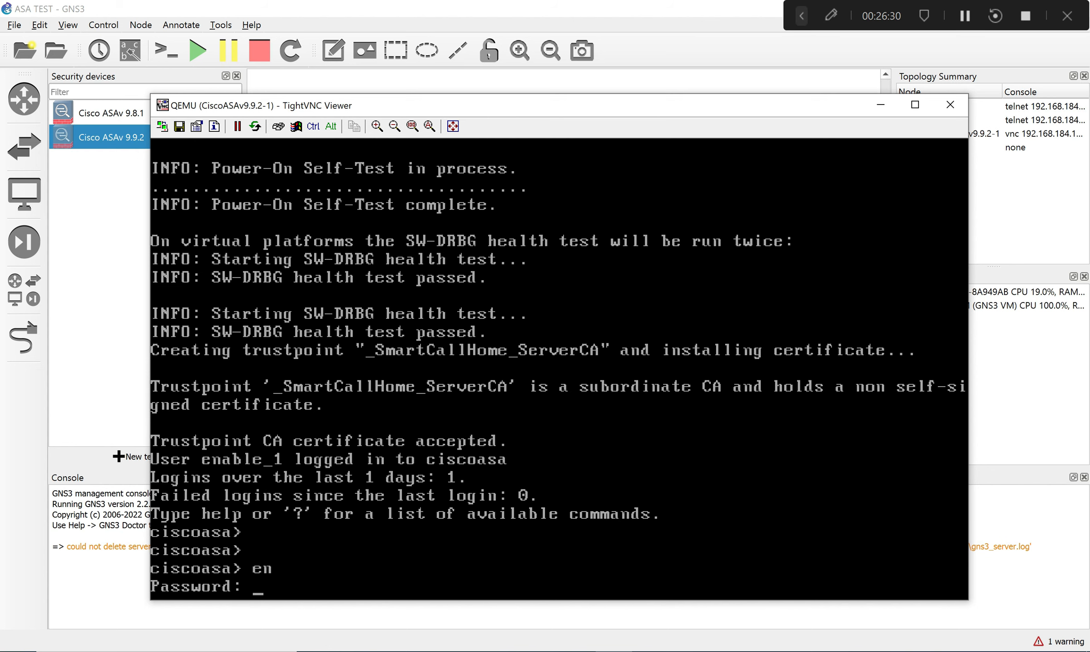
pyautogui.press('Return')
pyautogui.press('Return')
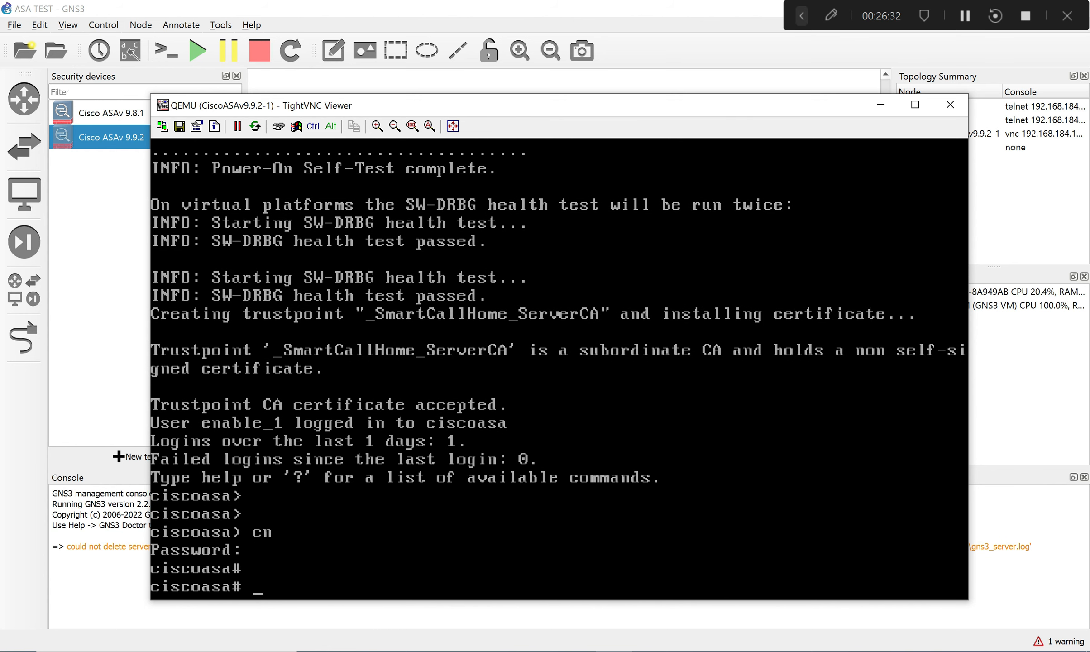
# Try to set the console type of the CiscoASAv9.9.2-1 node to spice and dismiss the message.
pyautogui.click(562, 82)
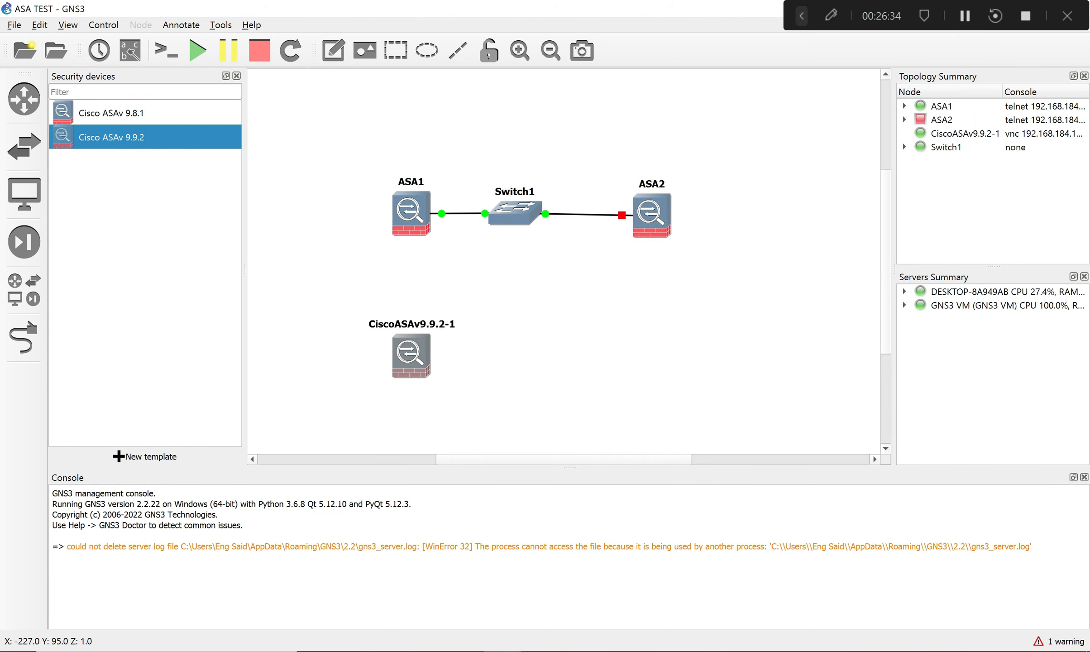
pyautogui.rightClick(413, 356)
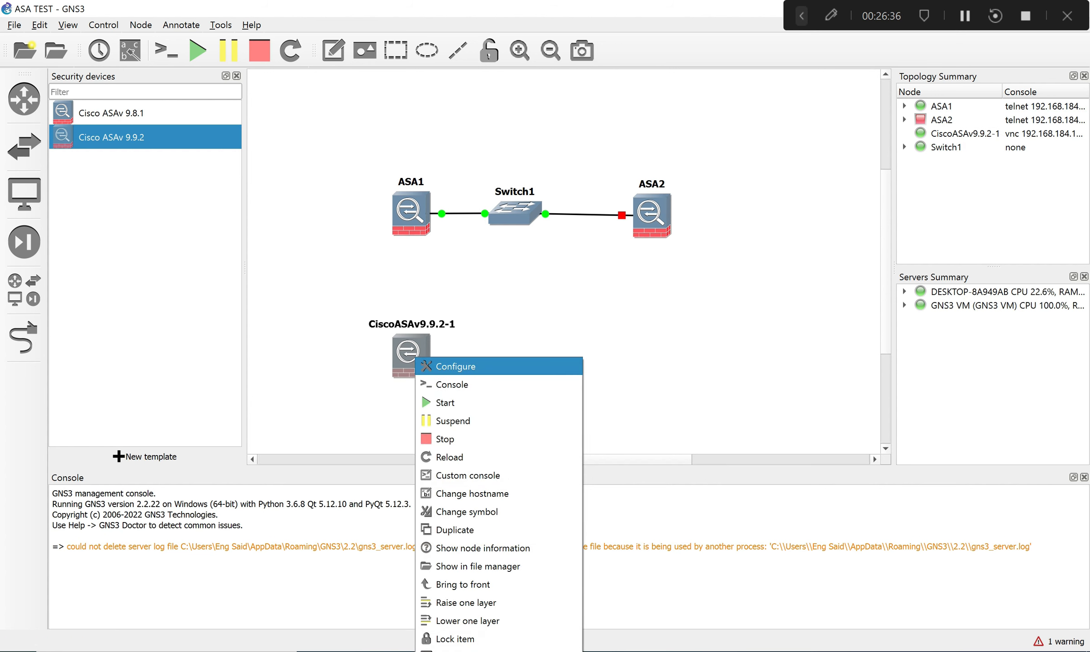
pyautogui.click(455, 366)
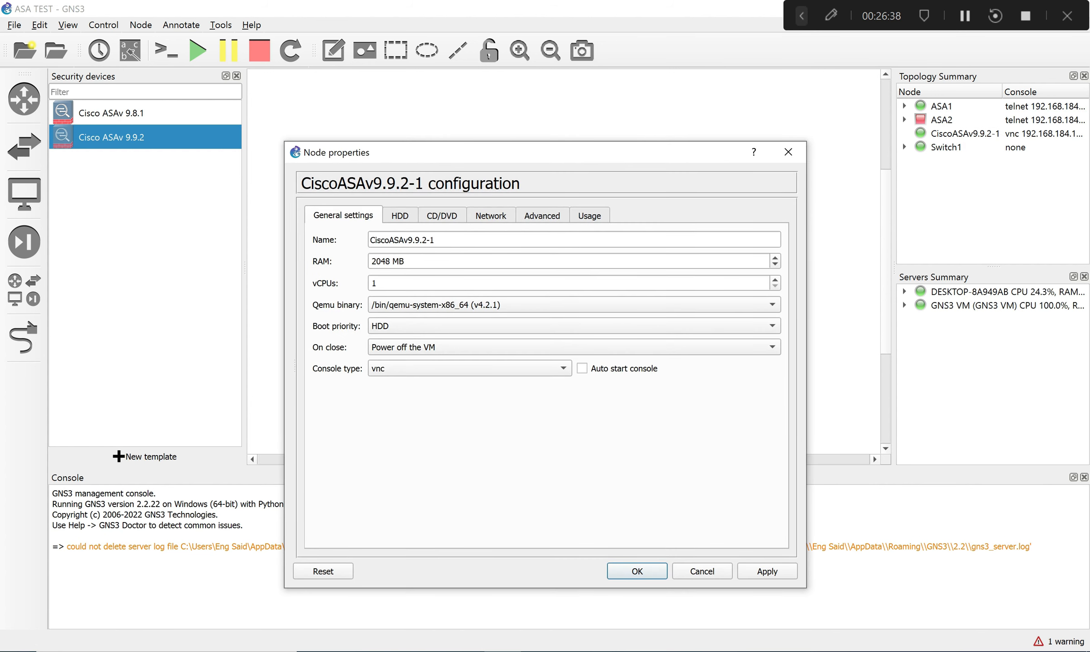
pyautogui.click(455, 367)
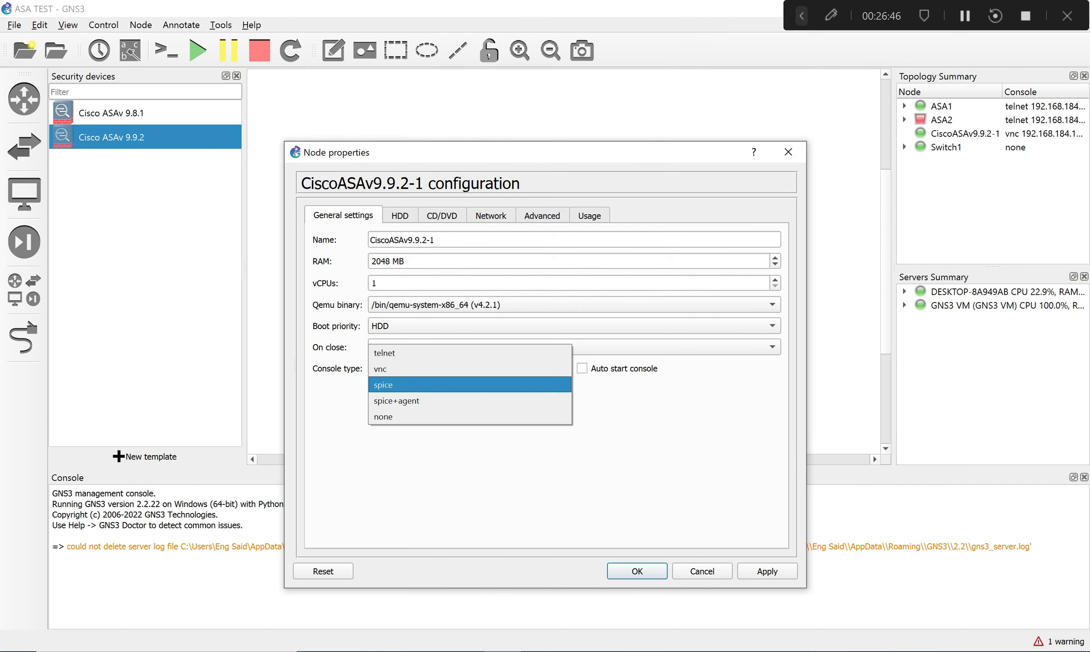
pyautogui.click(453, 385)
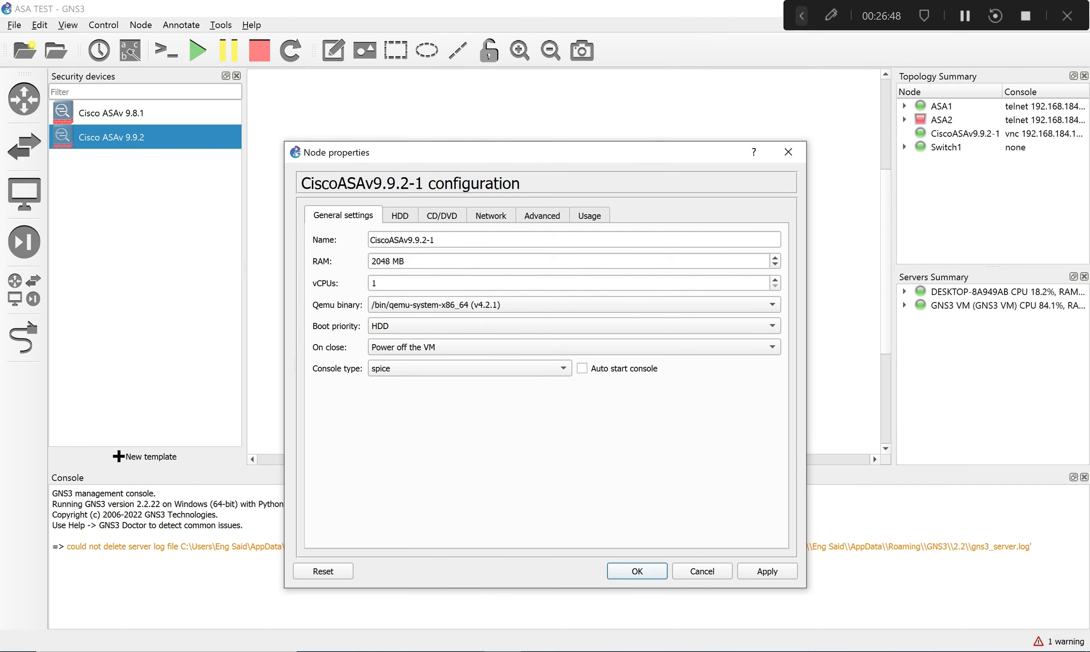
pyautogui.click(637, 572)
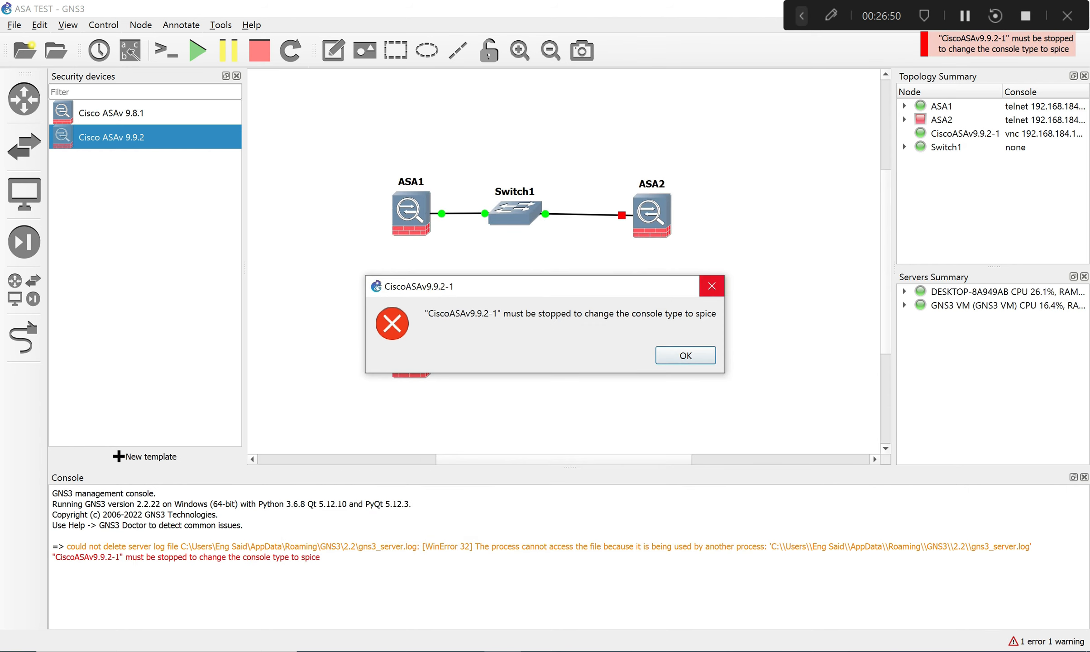
pyautogui.click(712, 286)
# Try to set the console type of the running CiscoASAv9.9.2-1 node to telnet, dismissing the message and the node properties.
pyautogui.rightClick(421, 358)
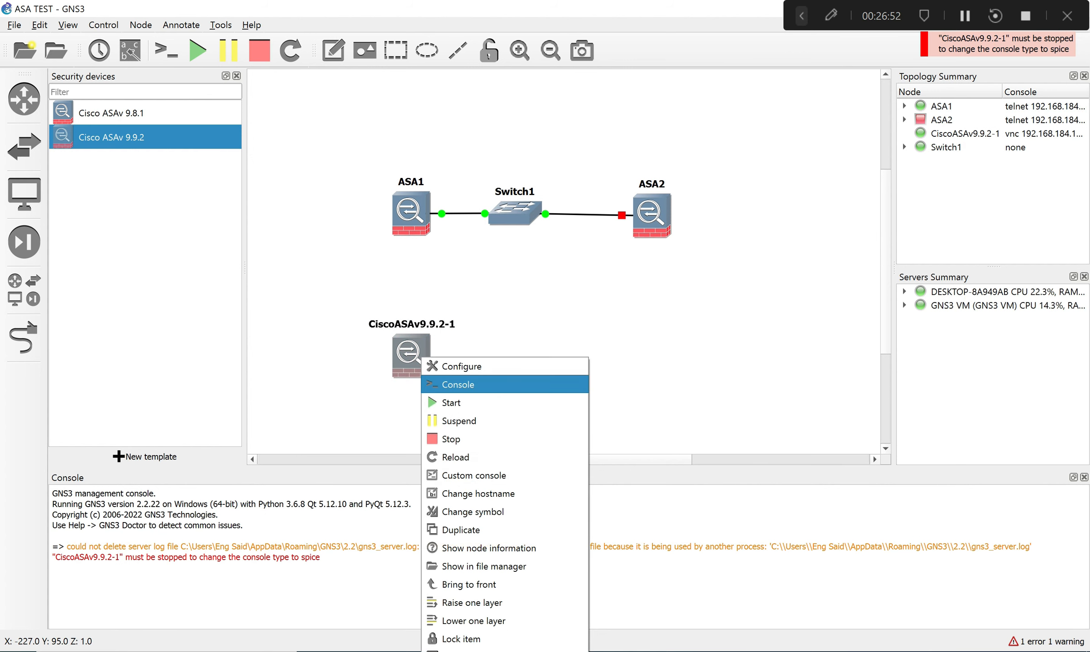
pyautogui.click(462, 367)
pyautogui.click(470, 369)
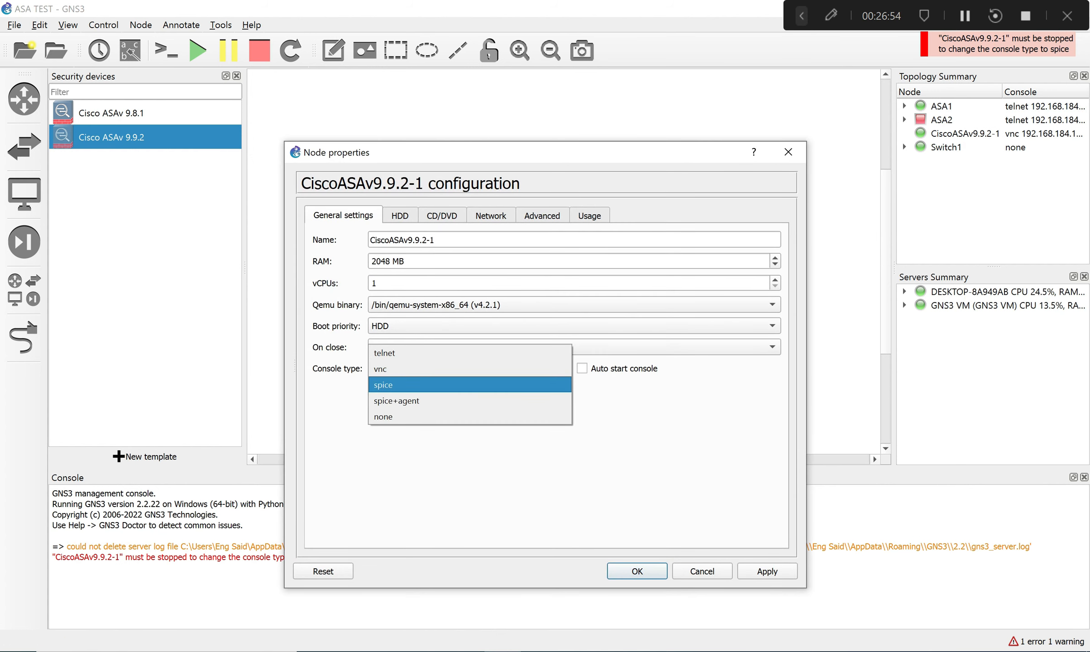
pyautogui.click(470, 353)
pyautogui.click(768, 571)
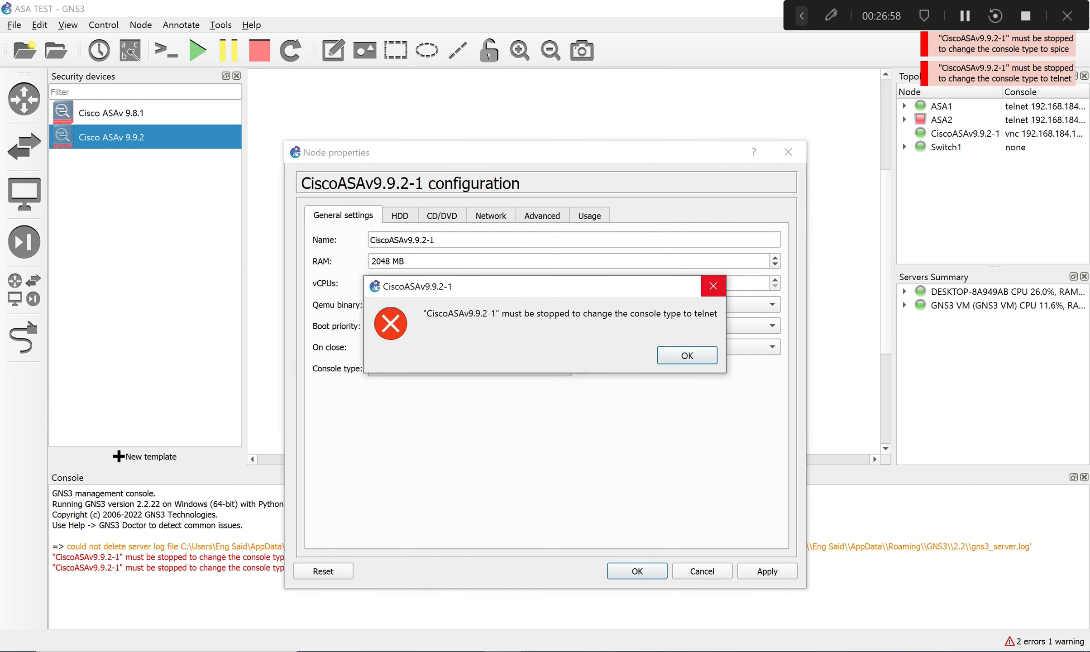
pyautogui.click(714, 285)
pyautogui.click(789, 152)
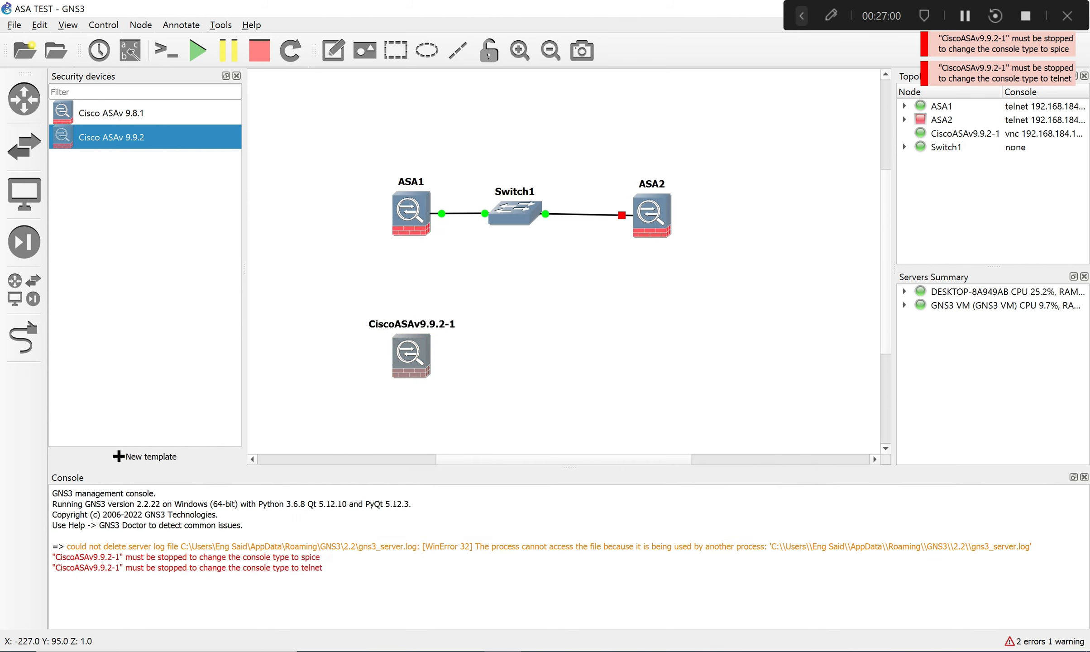
# Stop the CiscoASAv9.9.2-1 node and set its console type to spice.
pyautogui.rightClick(408, 357)
pyautogui.click(438, 439)
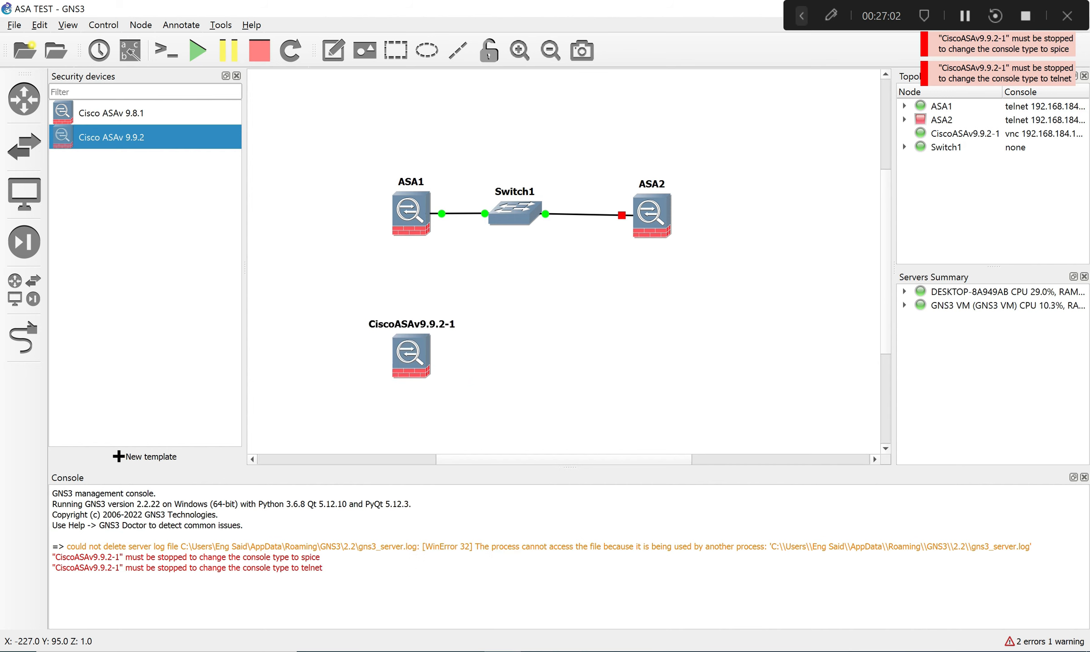
pyautogui.rightClick(414, 352)
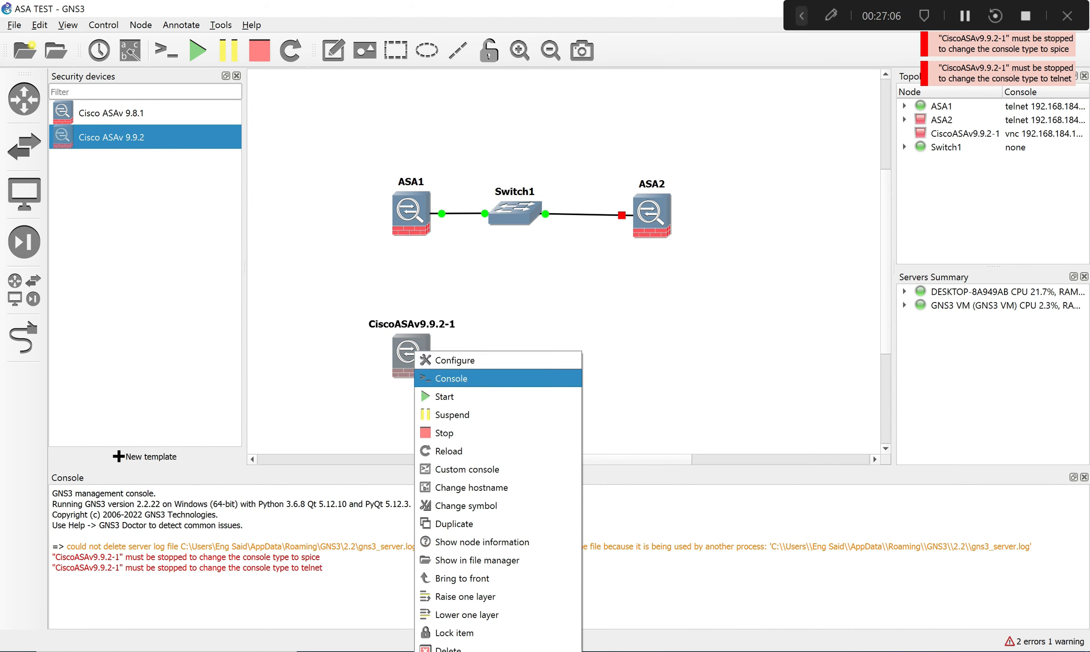
pyautogui.click(452, 360)
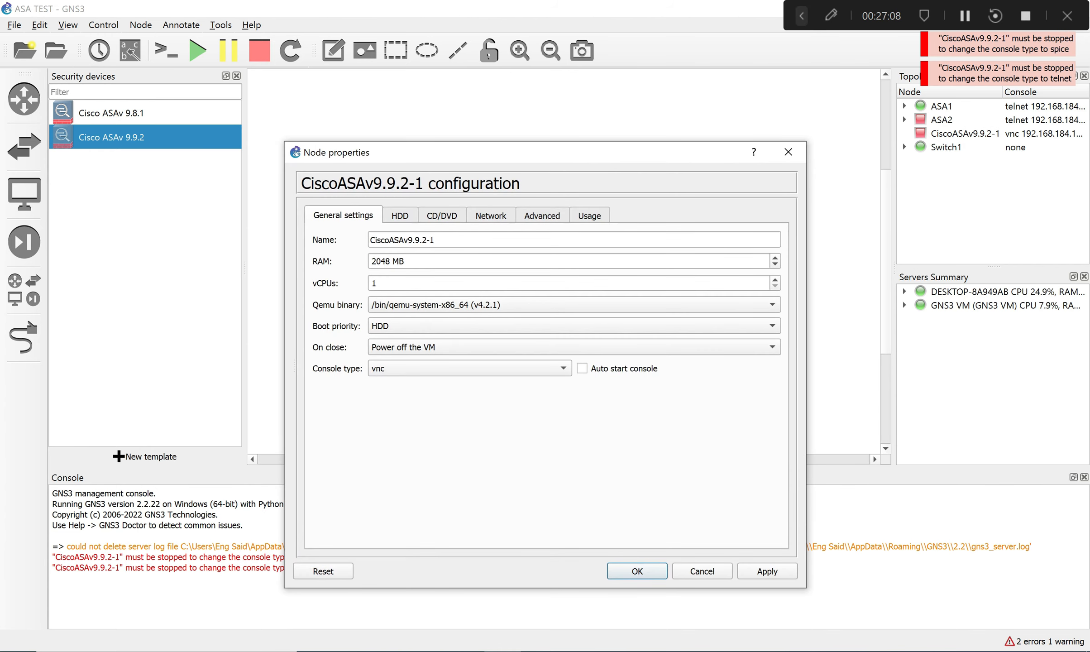
pyautogui.click(470, 369)
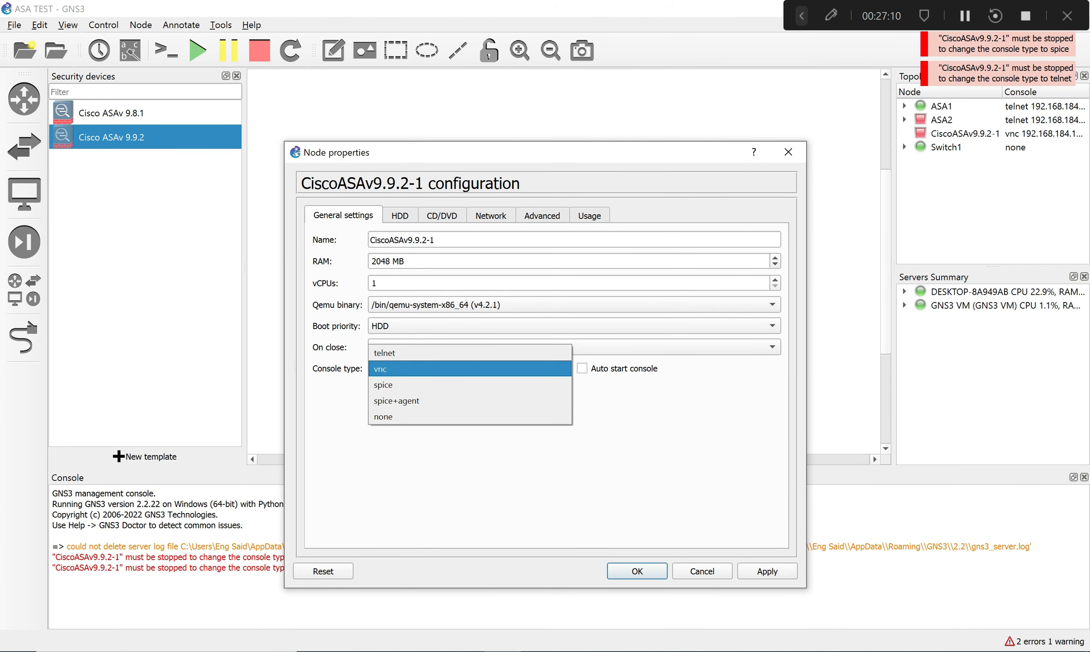
pyautogui.click(470, 384)
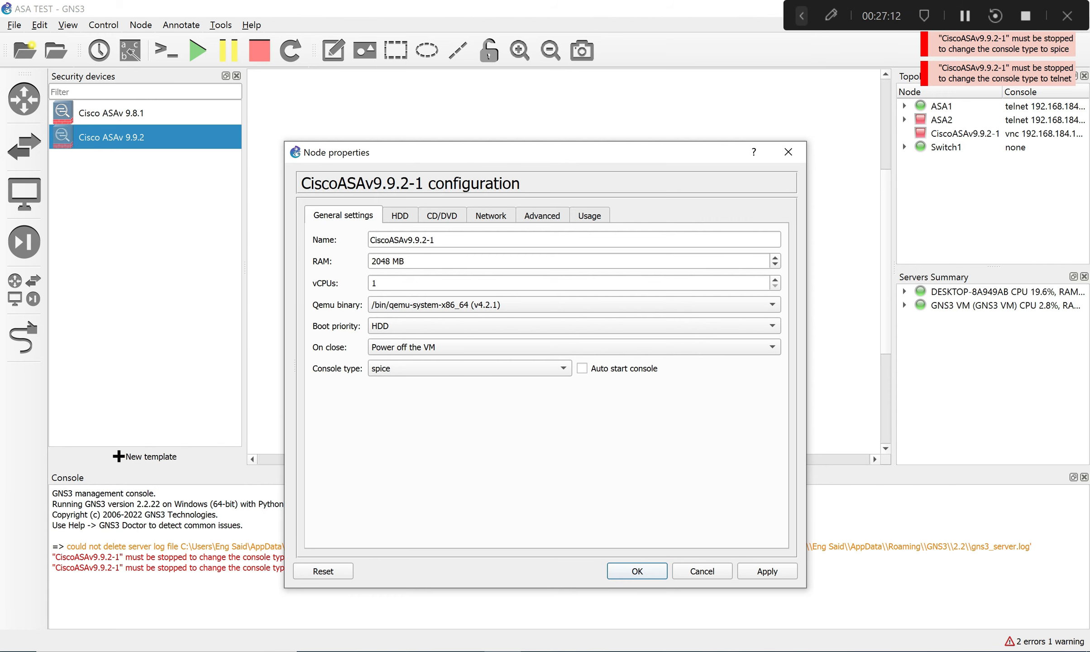
pyautogui.click(637, 572)
# Start the CiscoASAv9.9.2-1 node and try to open its spice console.
pyautogui.rightClick(423, 366)
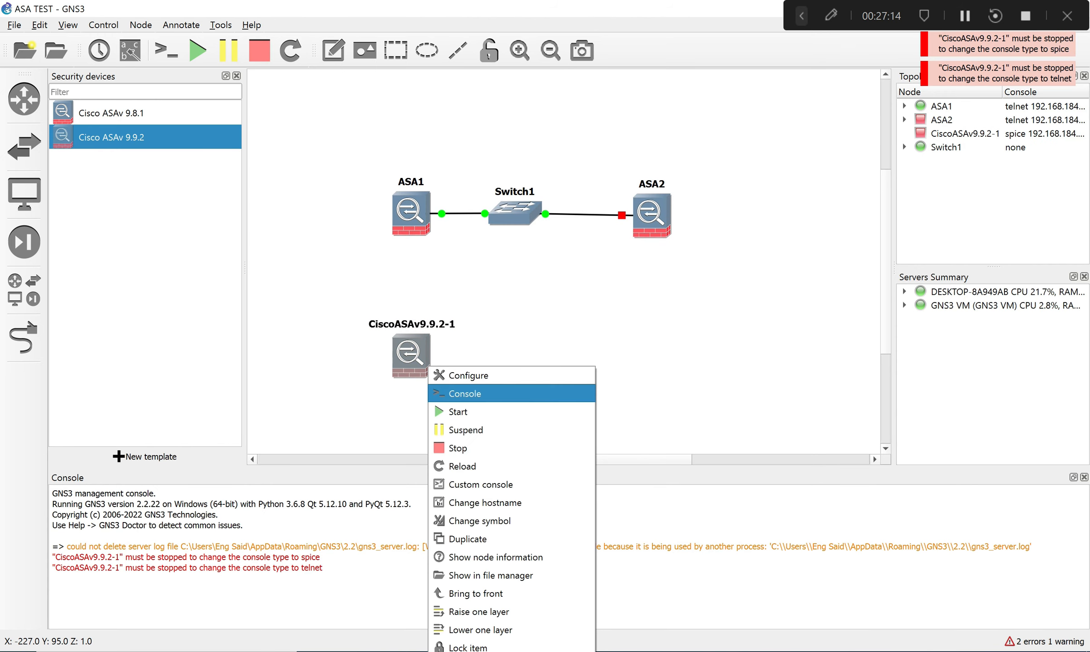
pyautogui.click(448, 414)
pyautogui.rightClick(409, 354)
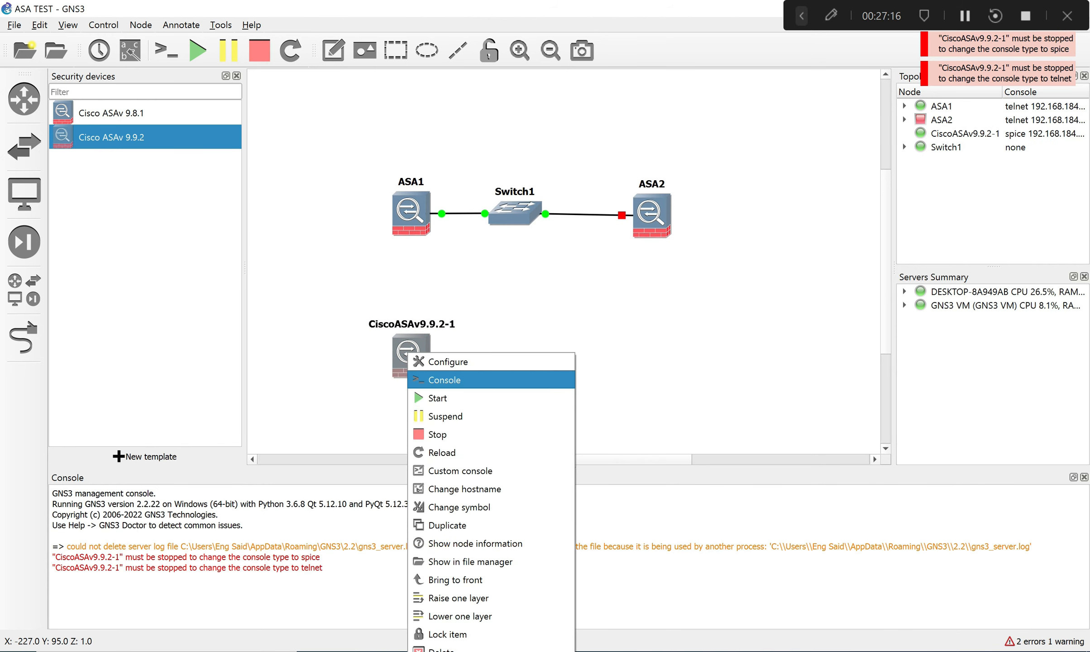
pyautogui.click(445, 379)
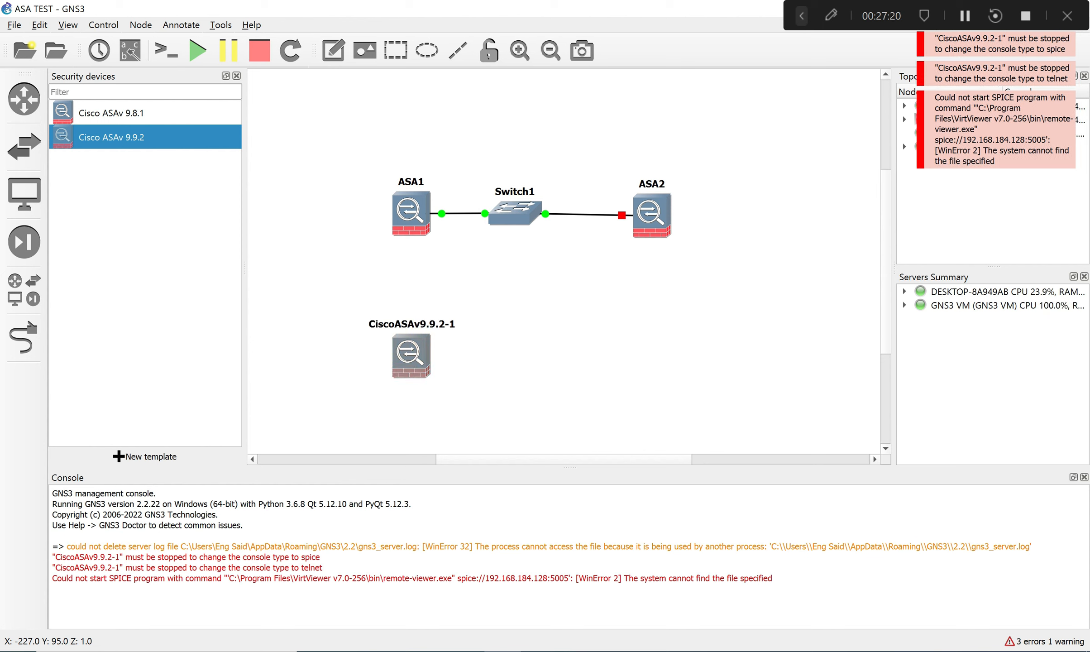
pyautogui.rightClick(415, 351)
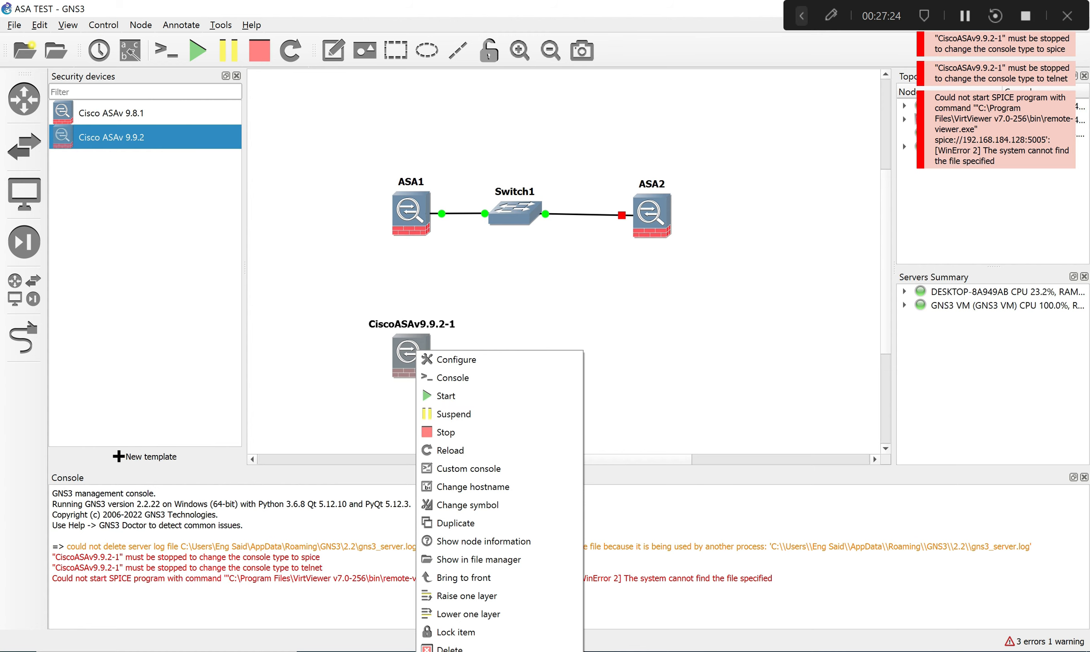
pyautogui.click(486, 324)
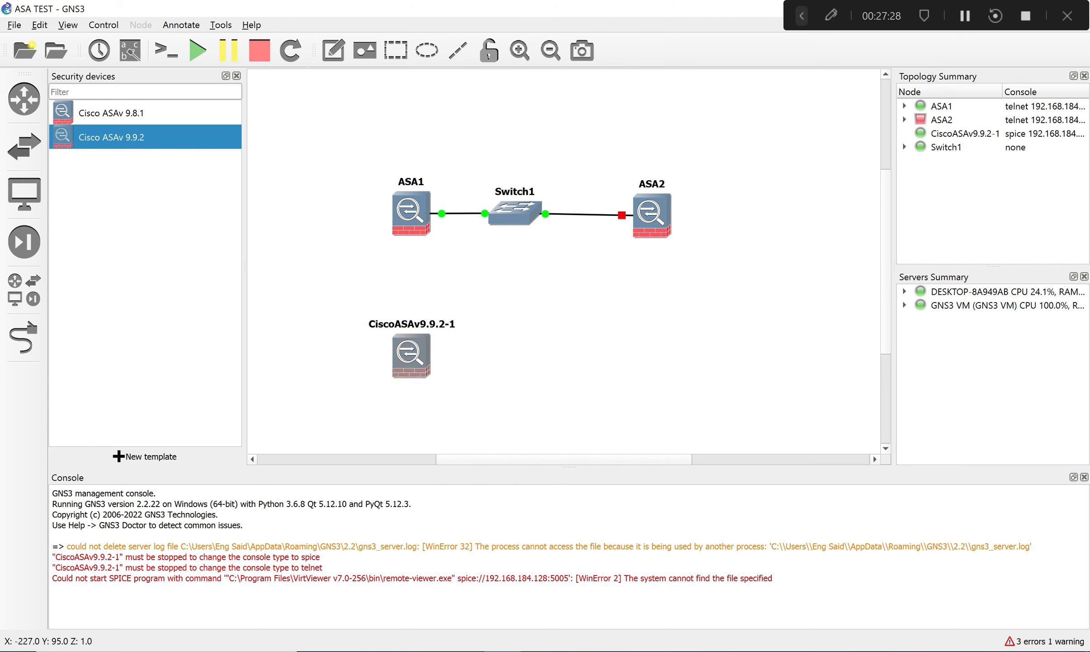
# Stop the CiscoASAv9.9.2-1 node and set its console type to telnet.
pyautogui.rightClick(396, 348)
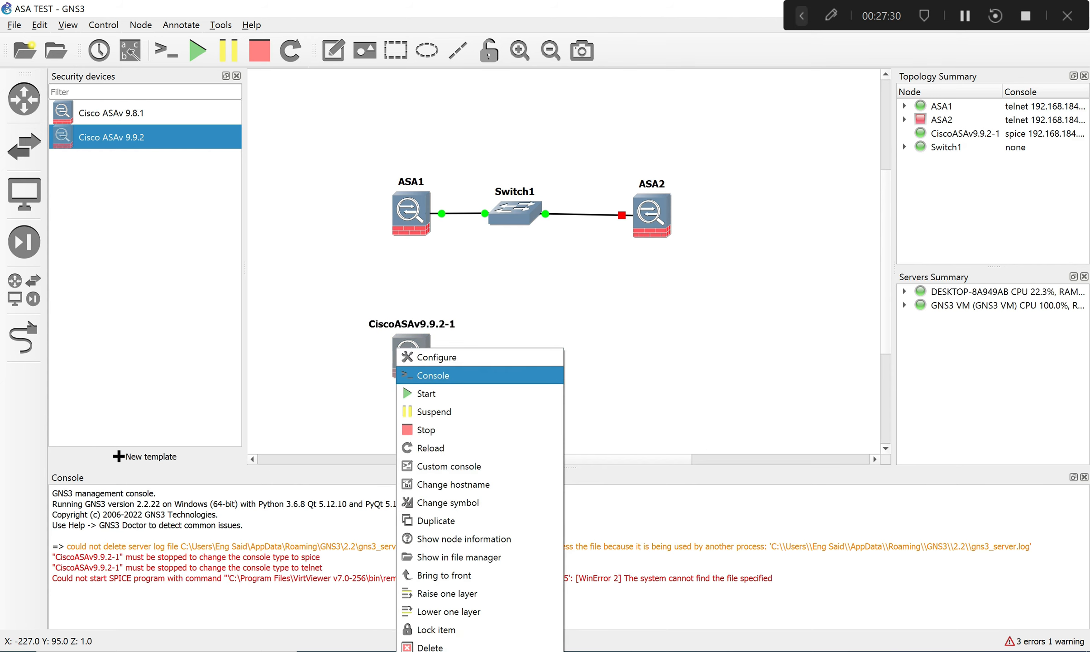
pyautogui.click(408, 429)
pyautogui.rightClick(401, 358)
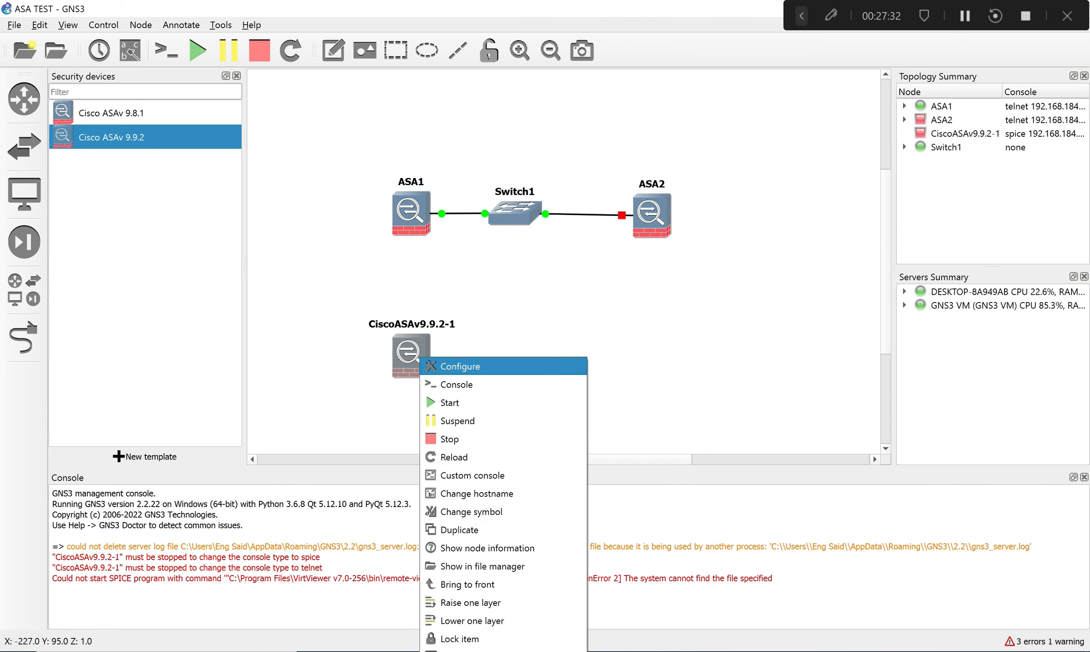
pyautogui.click(412, 363)
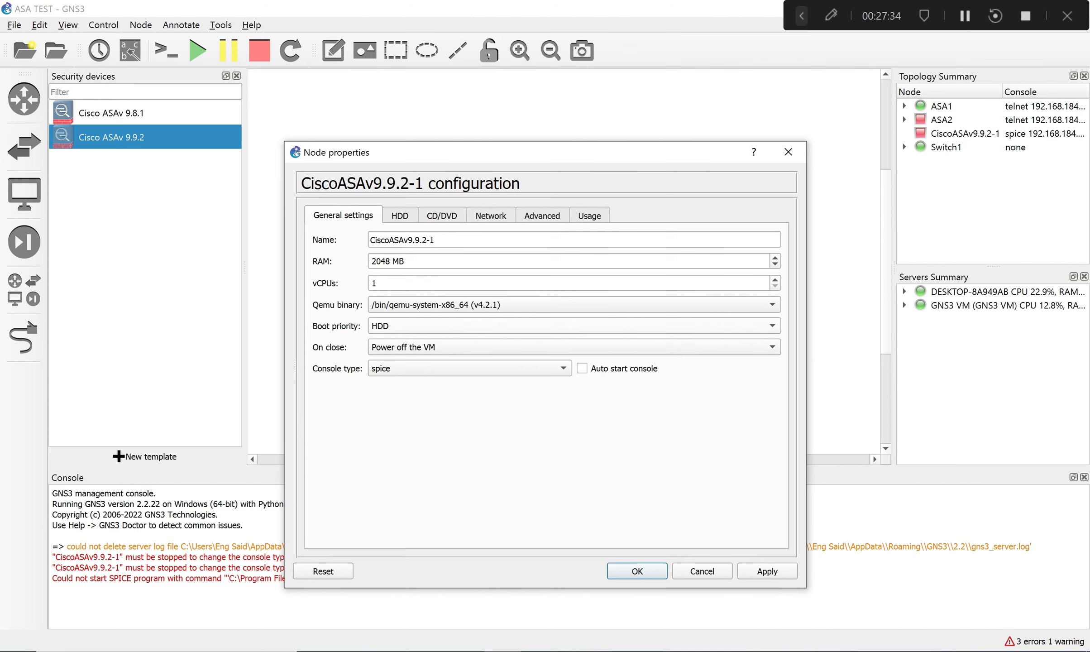
pyautogui.click(469, 368)
pyautogui.click(453, 338)
pyautogui.click(637, 571)
# Start the CiscoASAv9.9.2-1 node and open its telnet console, highlighting the boot output.
pyautogui.rightClick(409, 352)
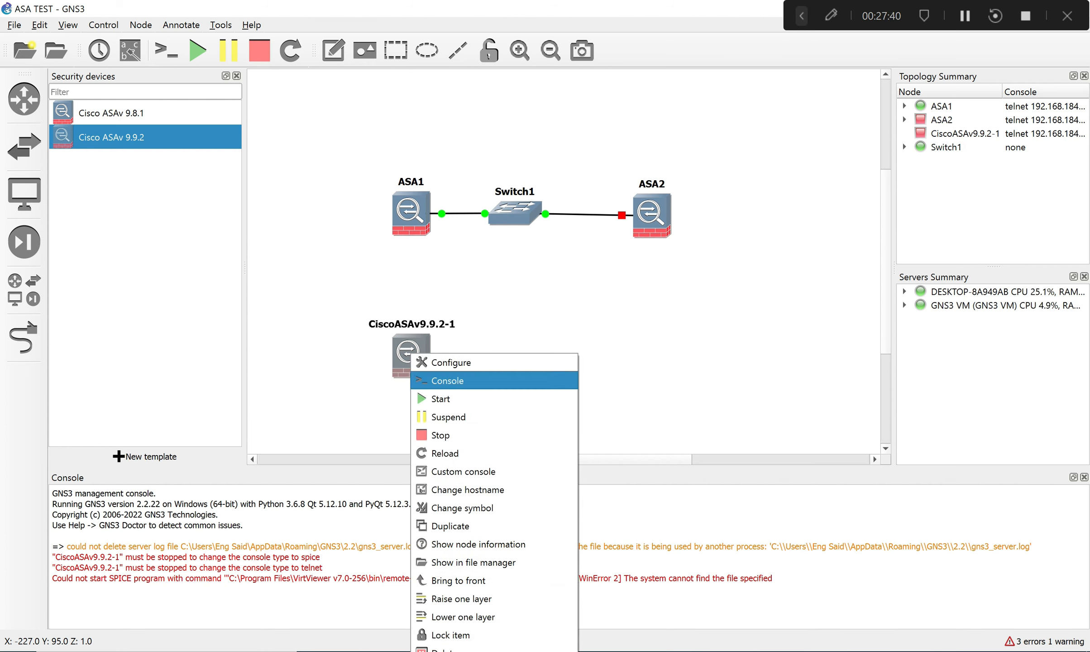
pyautogui.click(442, 399)
pyautogui.rightClick(419, 352)
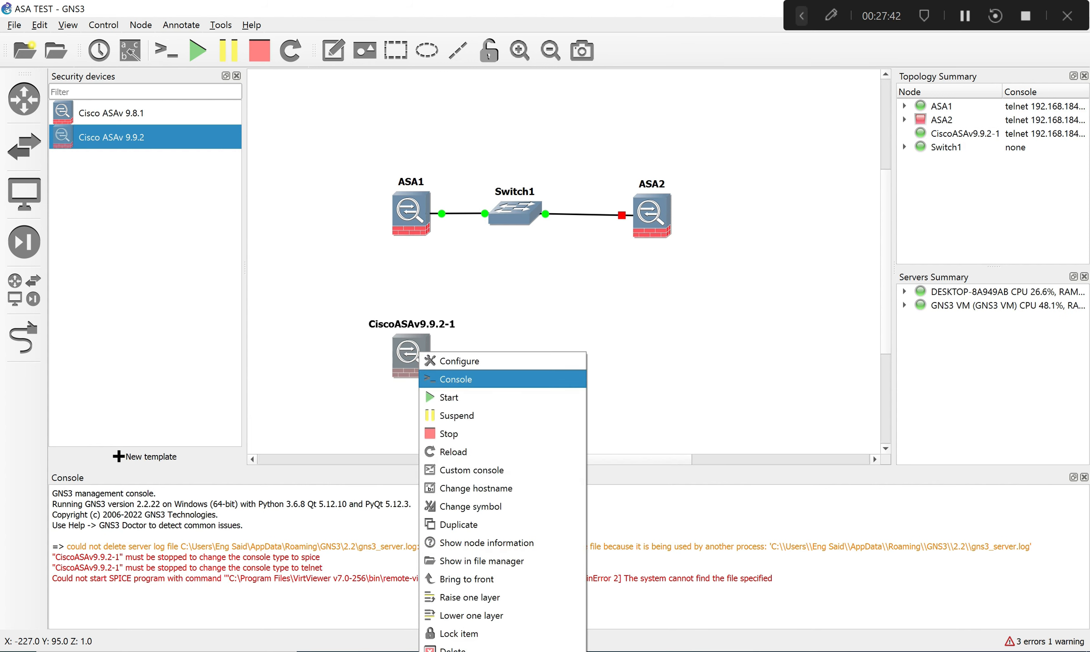
pyautogui.click(453, 380)
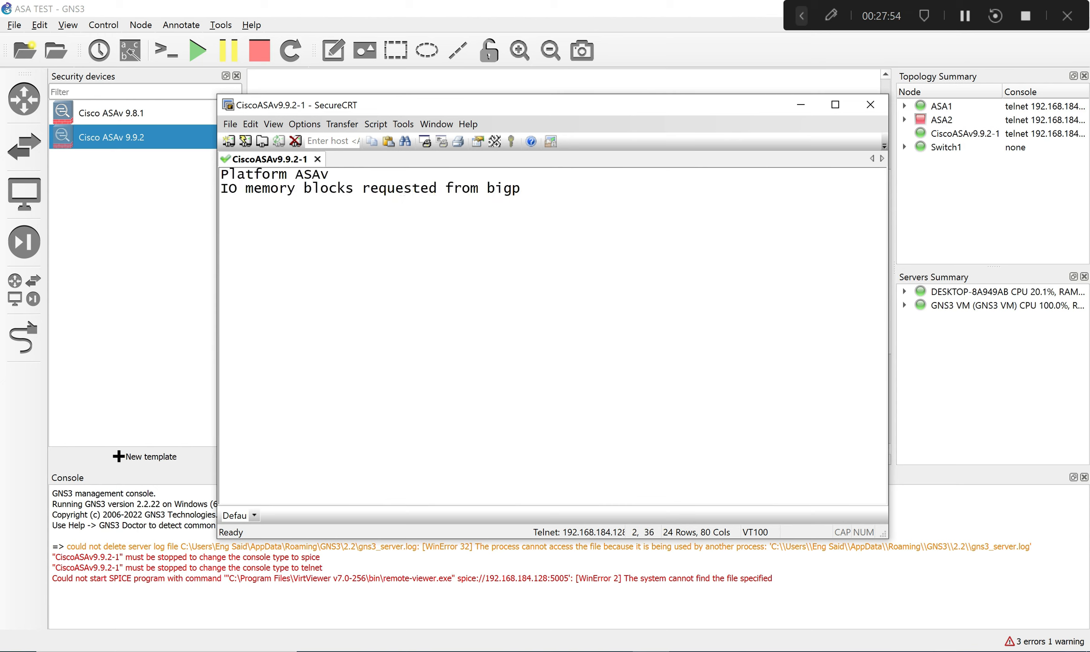
pyautogui.moveTo(654, 188); pyautogui.dragTo(221, 173)
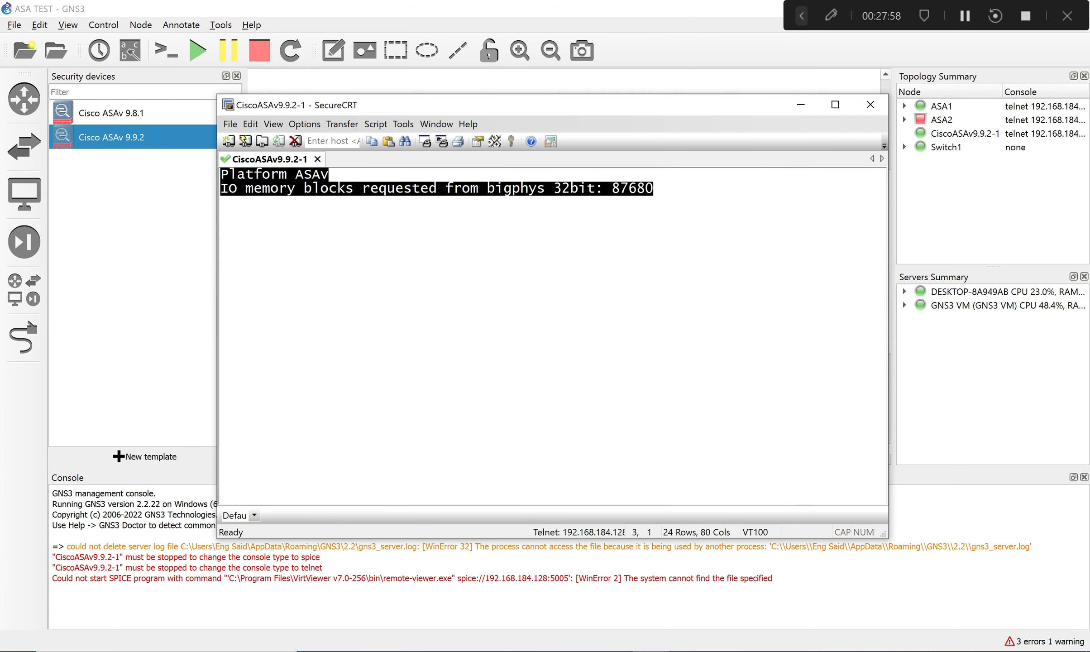
# Dismiss the closed TightVNC session of CiscoASAv9.9.2-1 and move the SecureCRT window clear of the topology.
pyautogui.moveTo(677, 111); pyautogui.dragTo(648, 352)
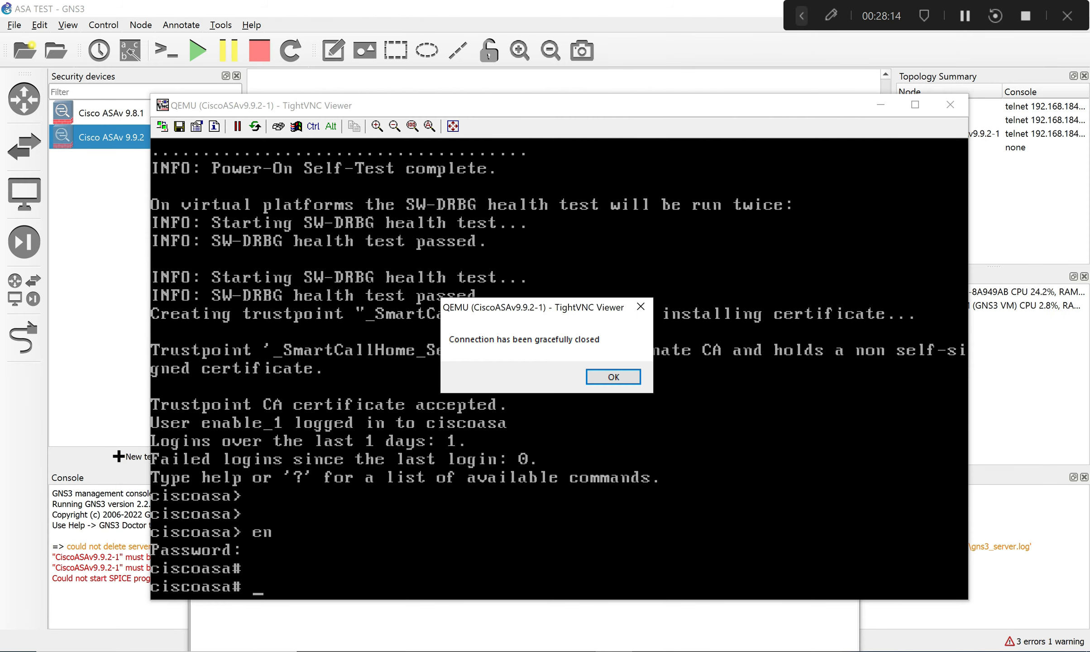
pyautogui.click(640, 307)
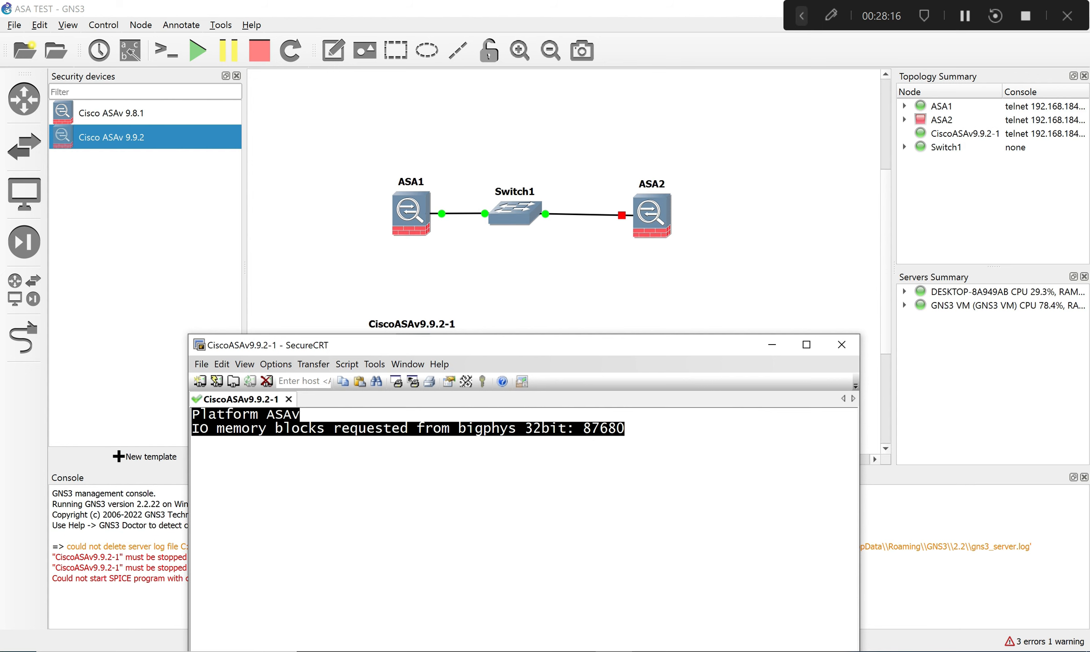
pyautogui.moveTo(507, 350); pyautogui.dragTo(585, 581)
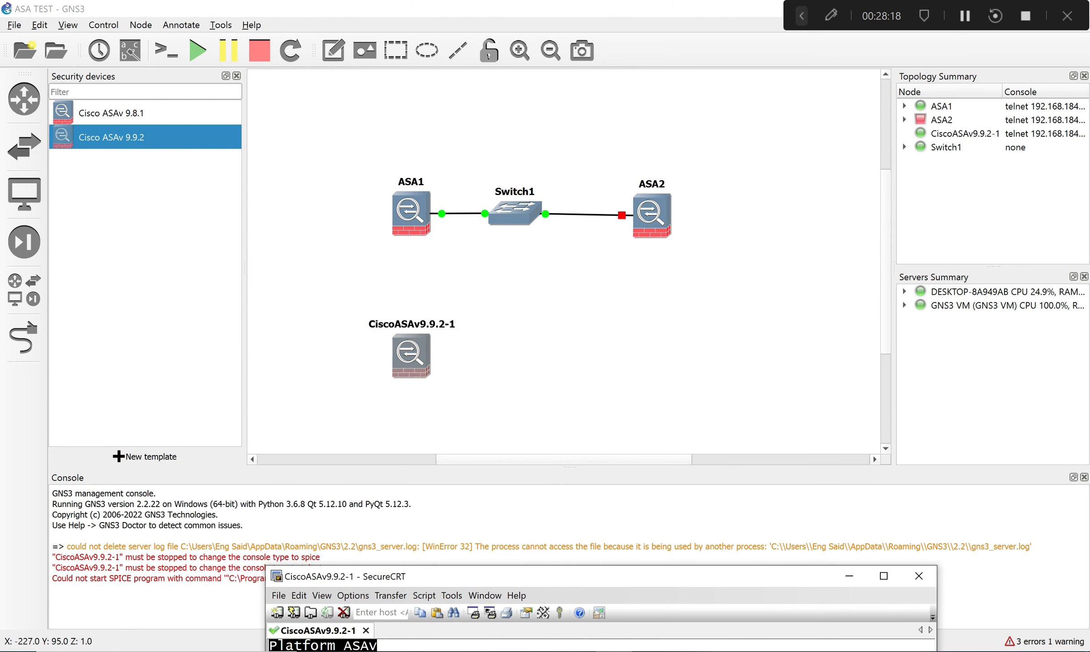
# Stop the CiscoASAv9.9.2-1 node and check the console type in its node properties without changing anything.
pyautogui.rightClick(404, 352)
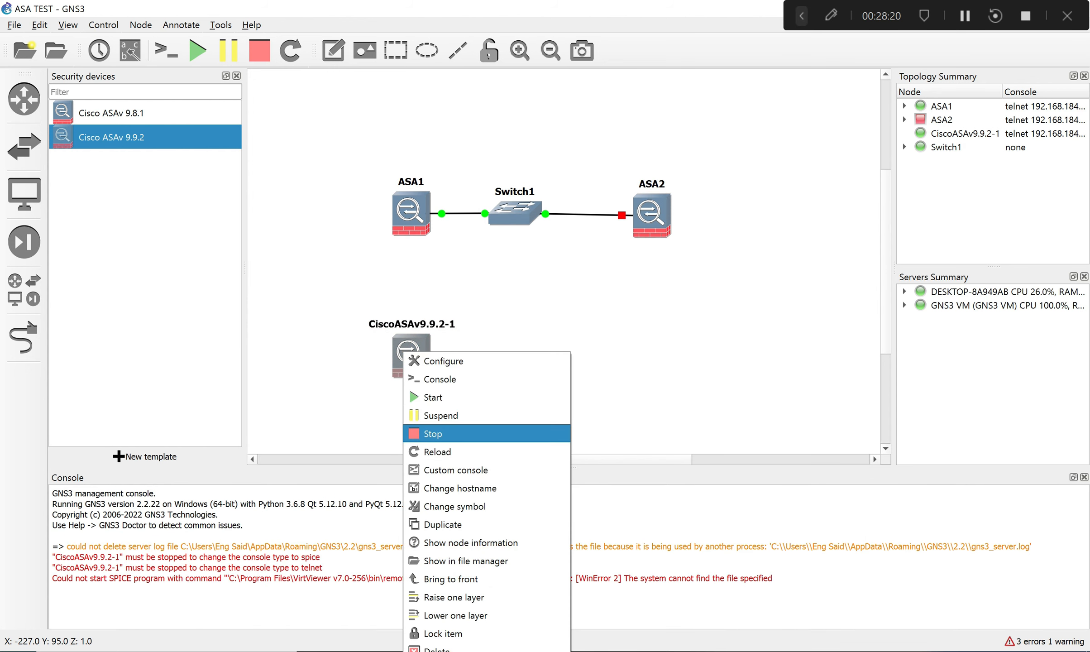
pyautogui.click(433, 434)
pyautogui.rightClick(417, 354)
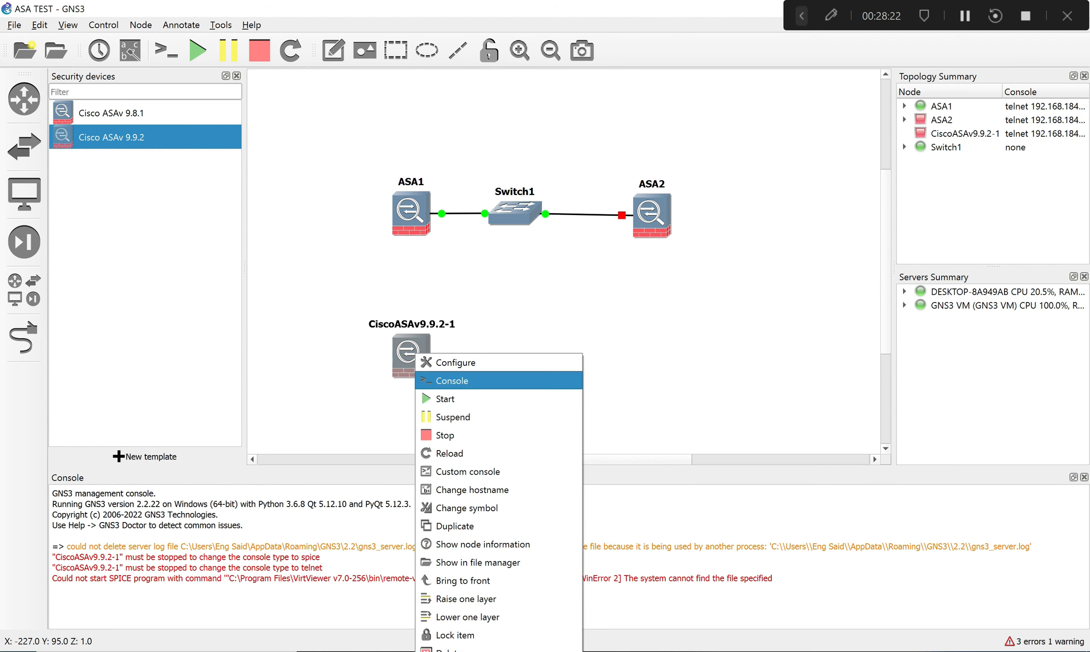
pyautogui.click(452, 363)
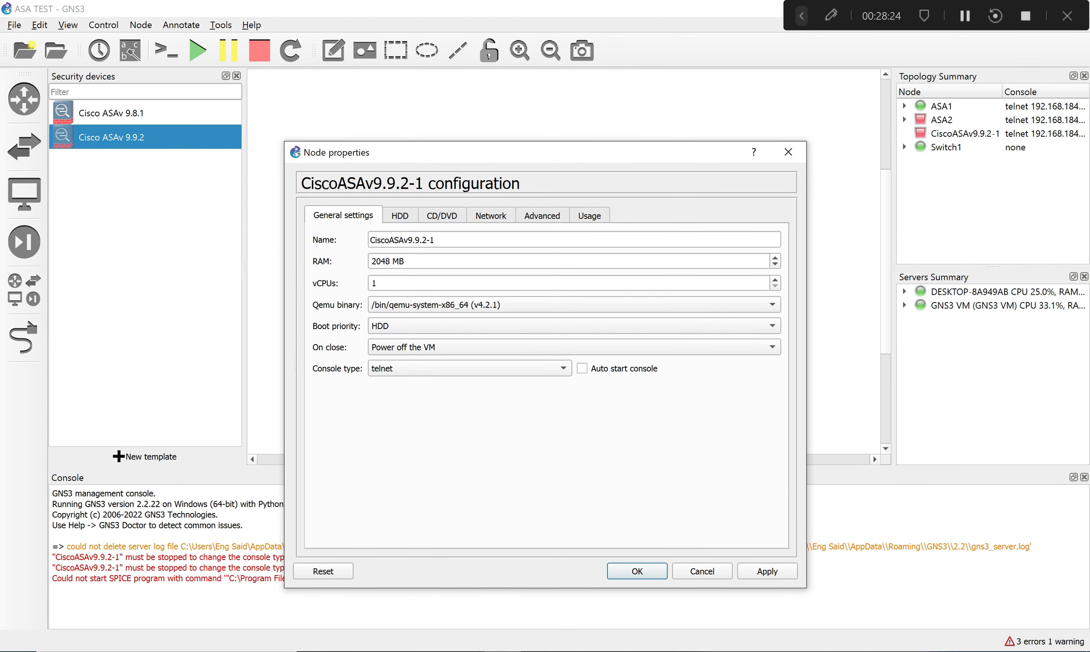
pyautogui.press('Escape')
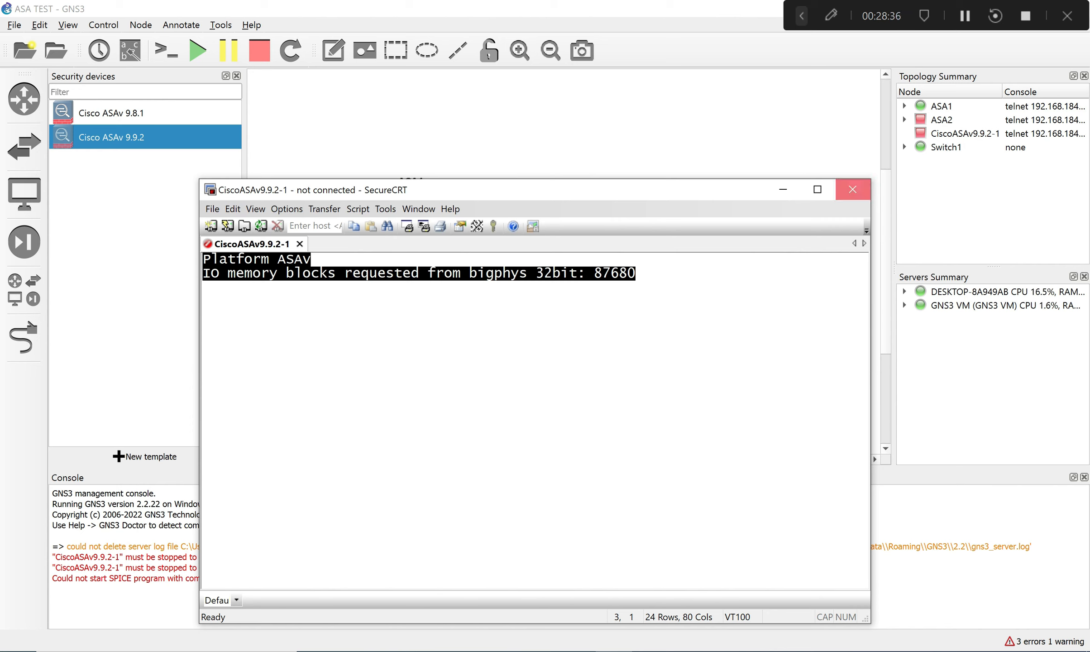
# Dismiss the disconnected SecureCRT session and set the Telnet console application to the predefined SuperPutty command in the general preferences.
pyautogui.click(853, 189)
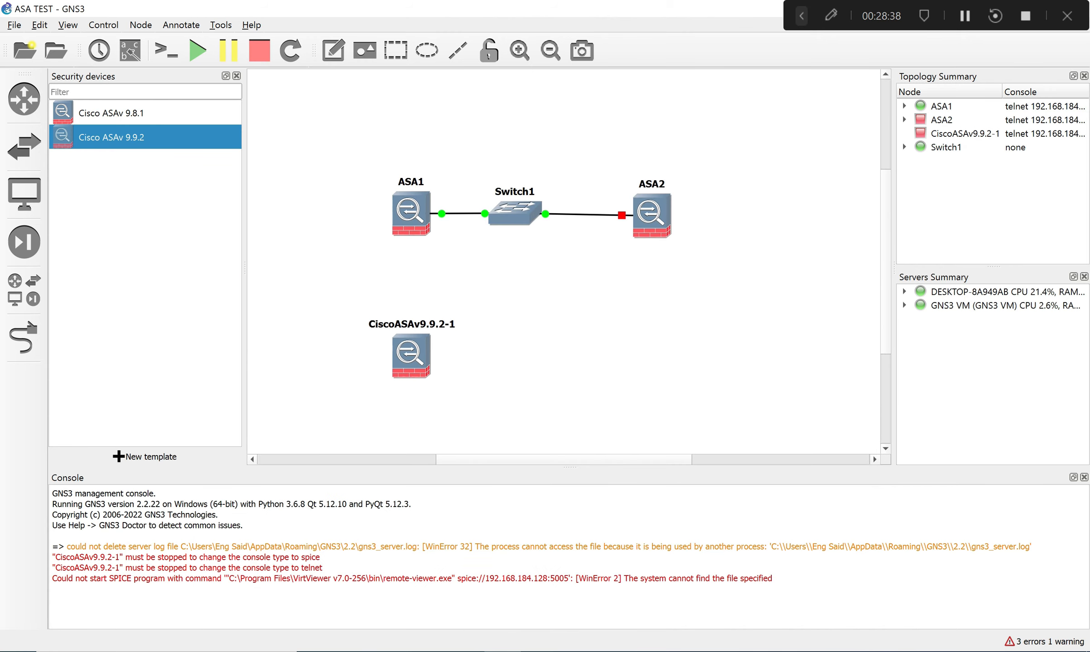
pyautogui.click(39, 24)
pyautogui.click(81, 95)
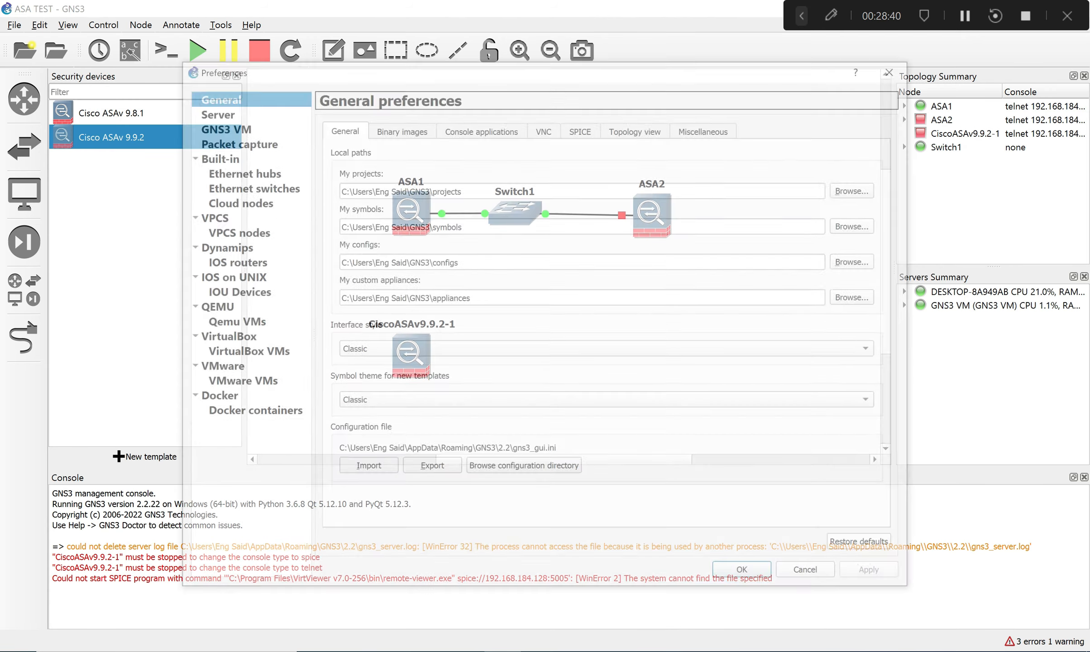
pyautogui.click(480, 127)
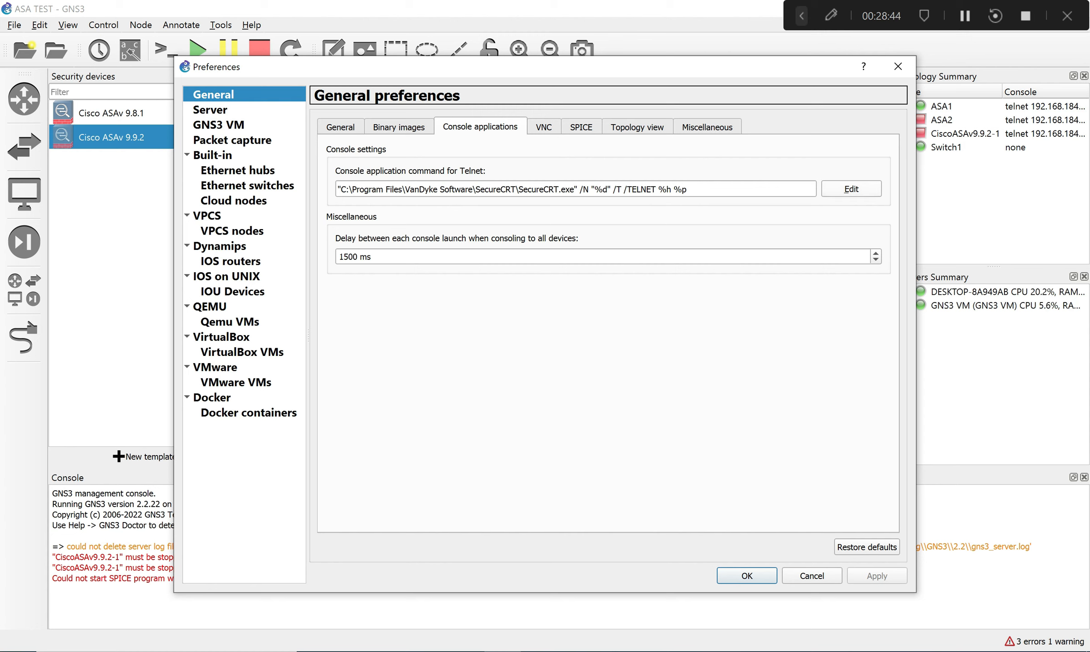
pyautogui.click(851, 189)
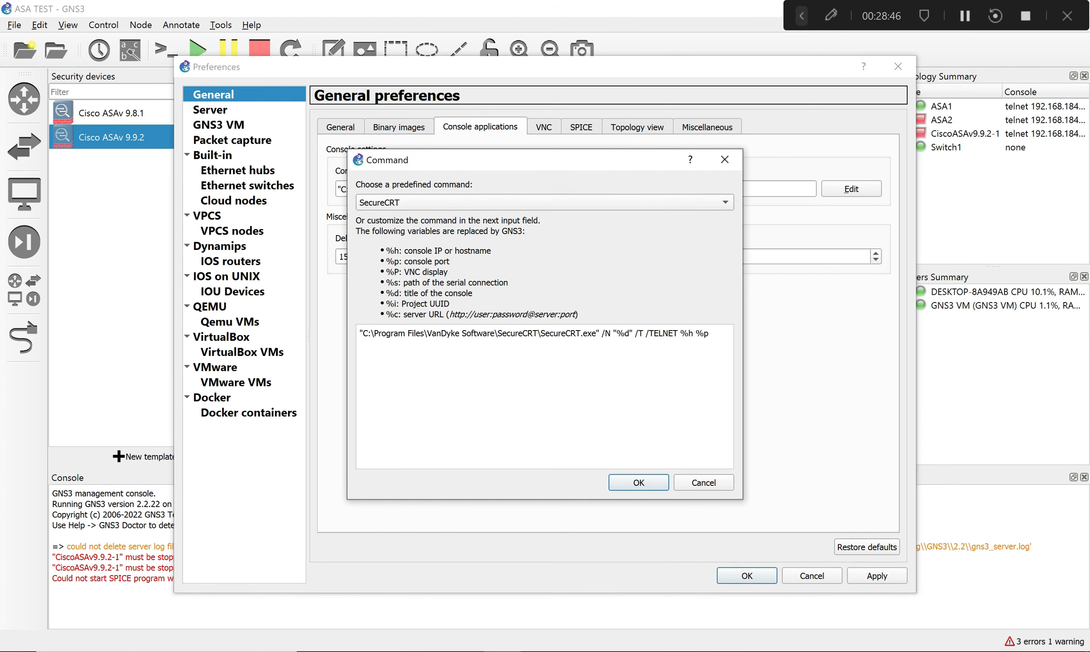
pyautogui.click(725, 202)
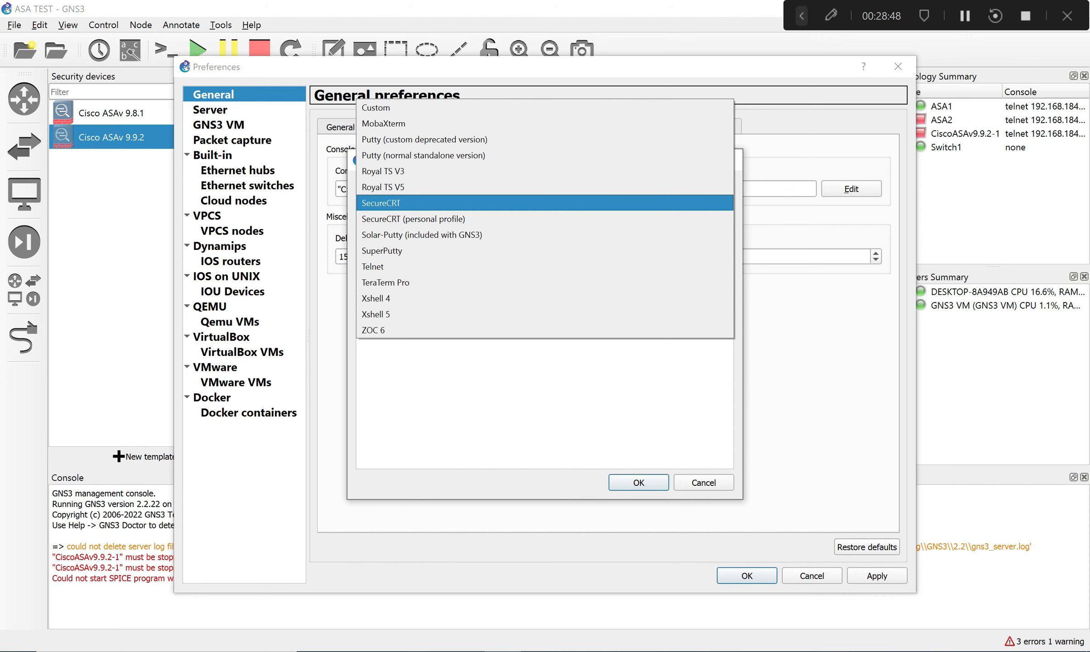
pyautogui.press('Down')
pyautogui.press('Down')
pyautogui.press('Down')
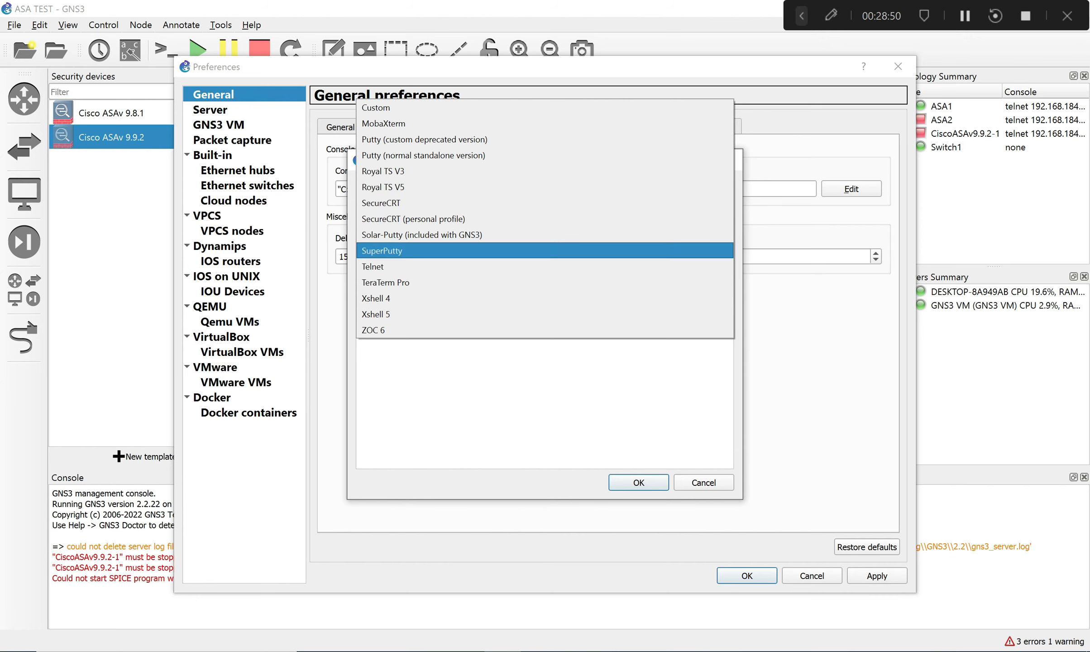
pyautogui.press('Return')
pyautogui.press('Return')
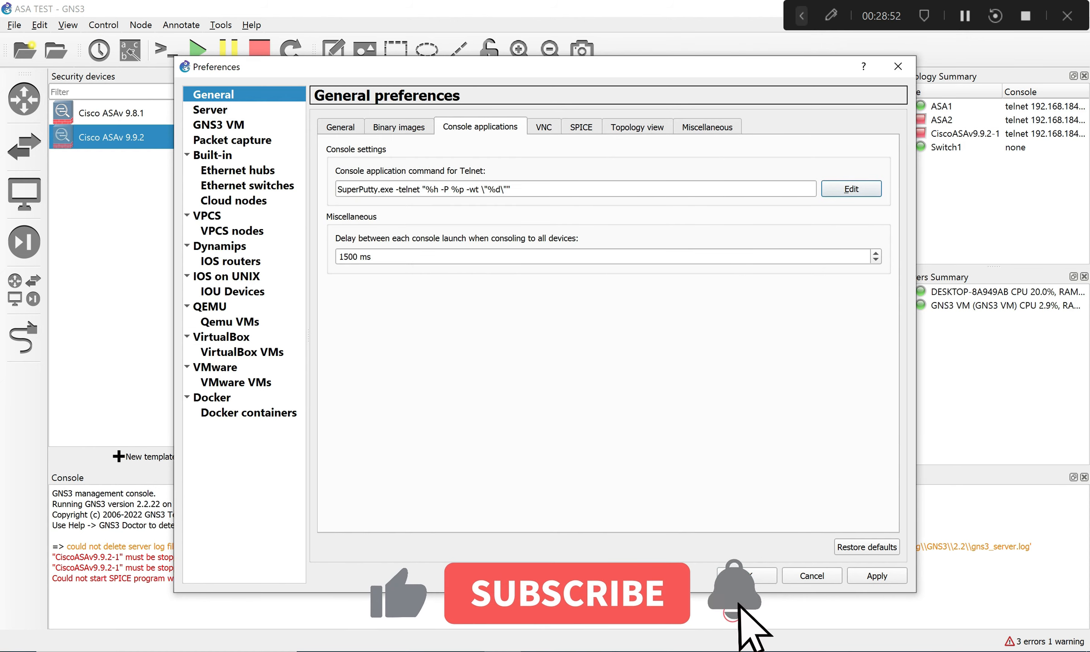
pyautogui.click(877, 576)
pyautogui.click(747, 576)
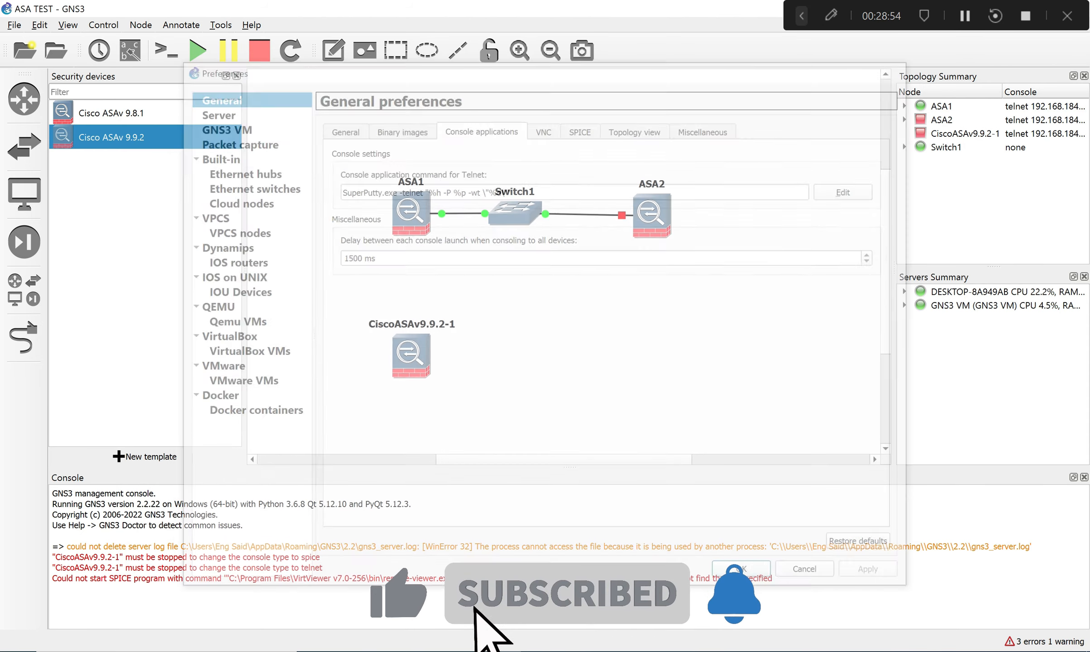
# Start the CiscoASAv9.9.2-1 node and try to open its telnet console with SuperPutty.
pyautogui.rightClick(414, 358)
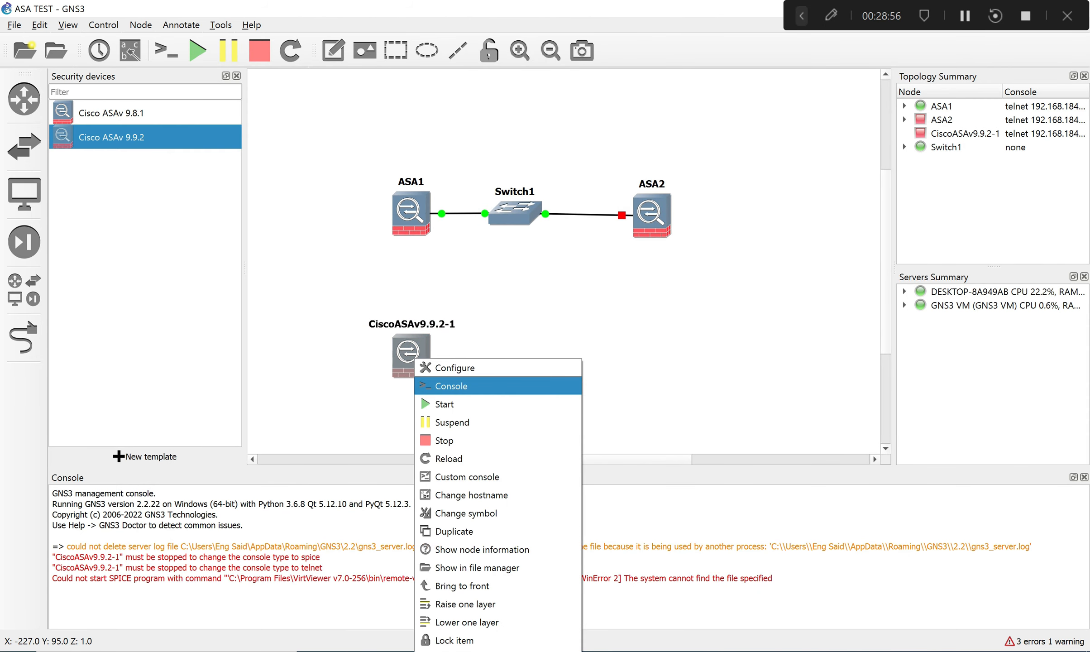
pyautogui.click(444, 403)
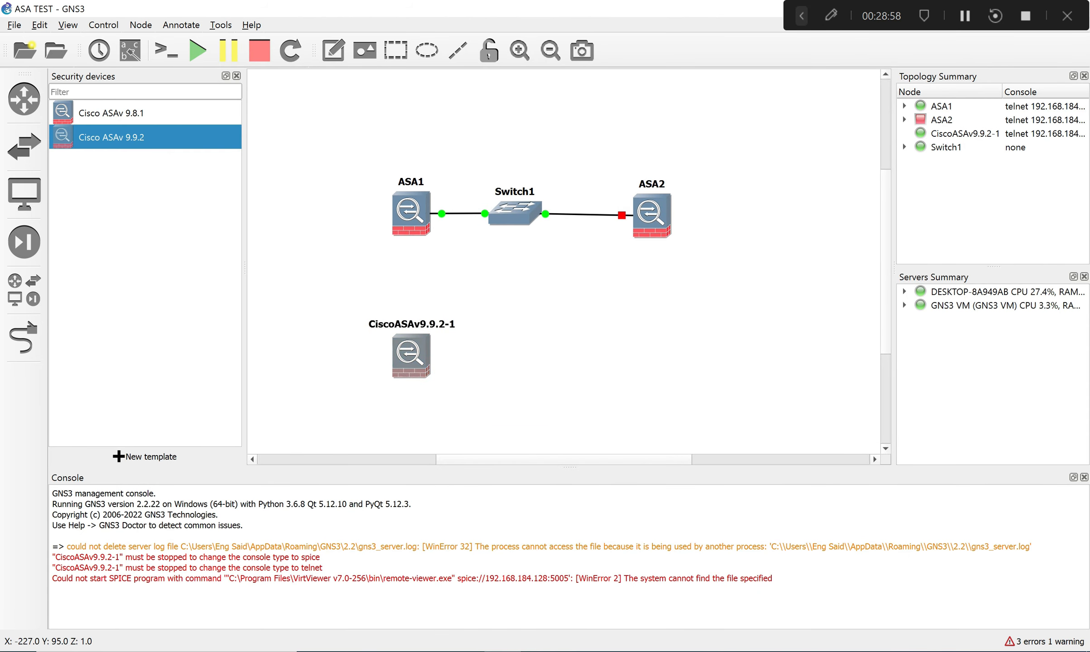
pyautogui.click(451, 382)
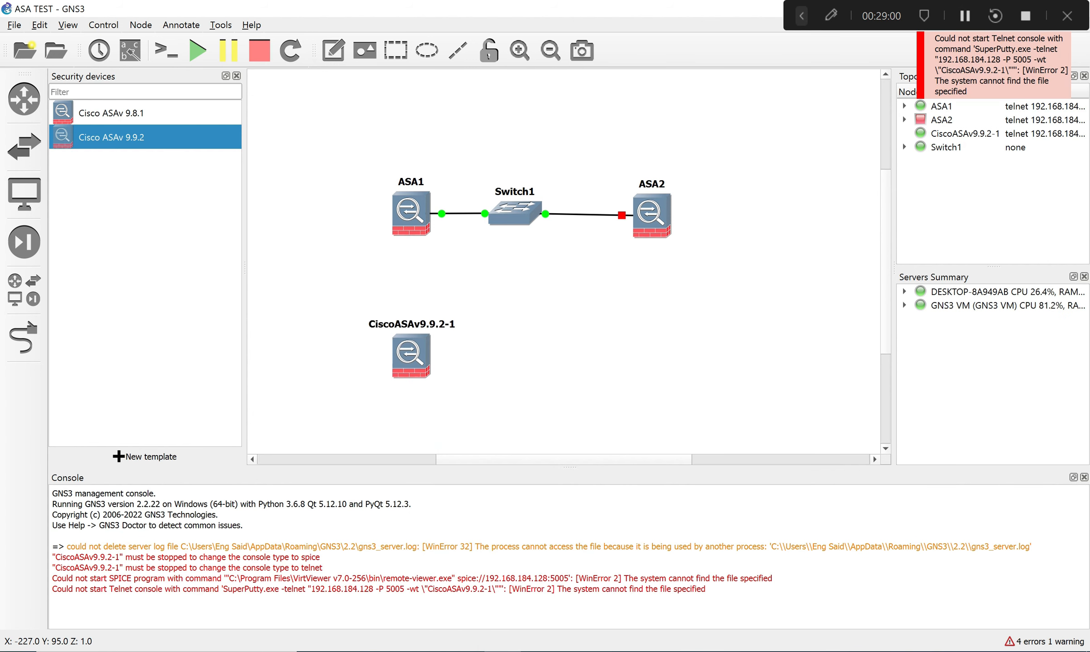
# Check the console type in the CiscoASAv9.9.2-1 node properties and try to open its console again.
pyautogui.rightClick(407, 353)
pyautogui.click(447, 362)
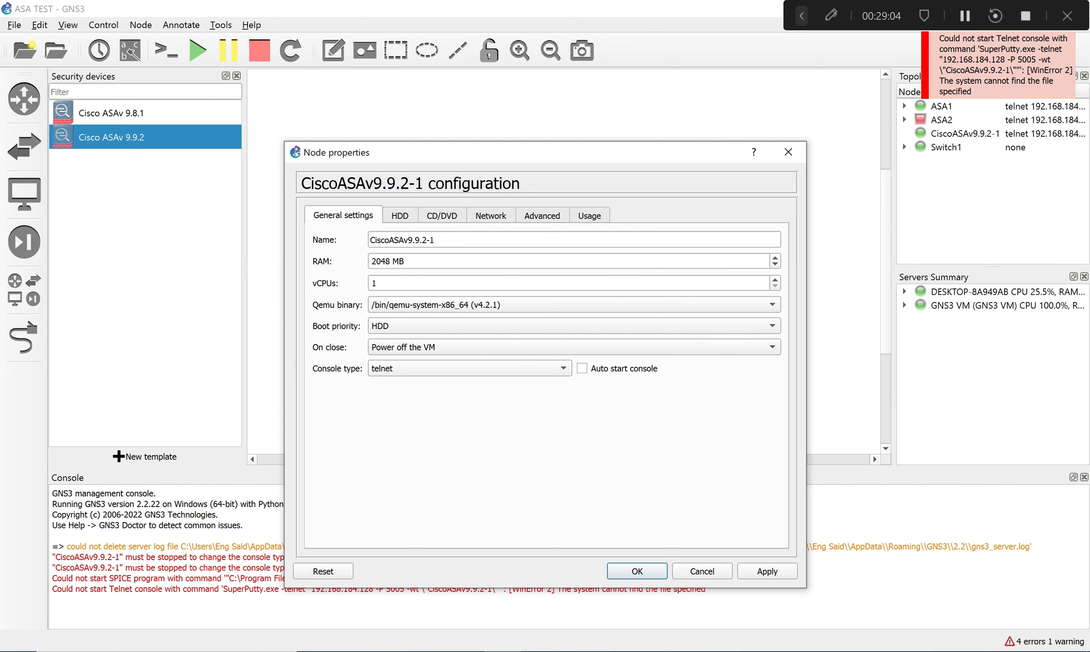
pyautogui.click(637, 571)
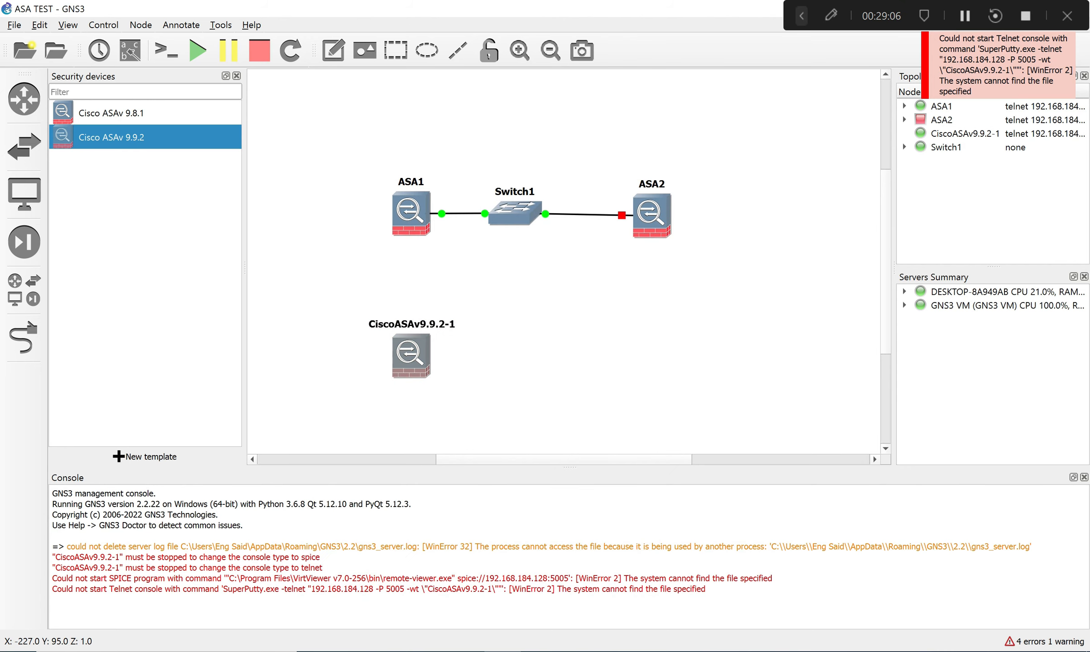
pyautogui.rightClick(408, 353)
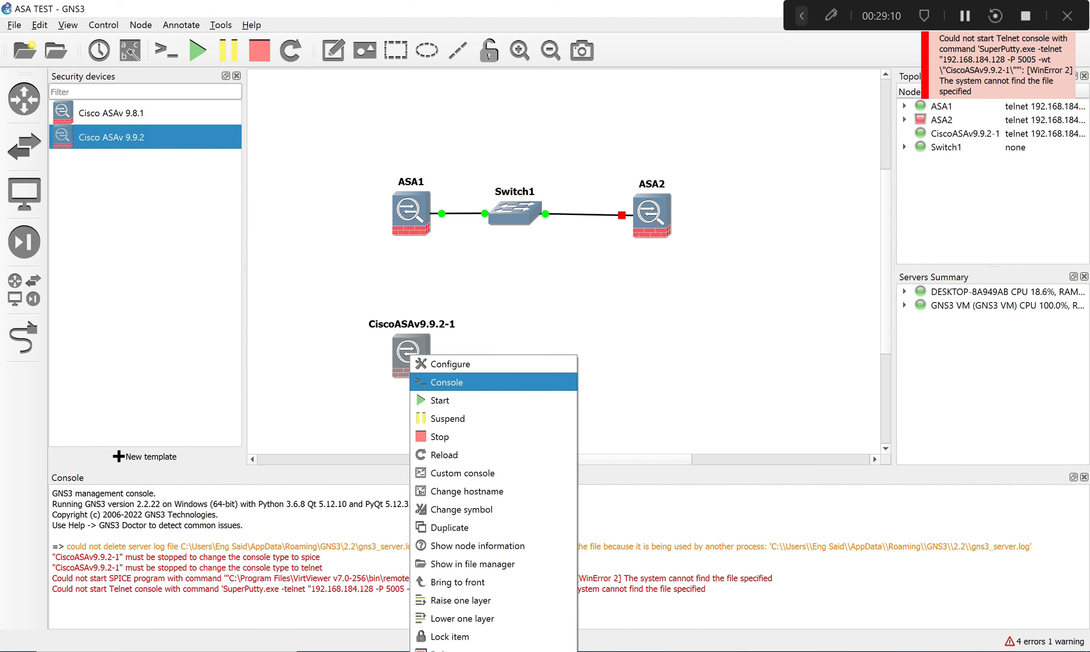
pyautogui.click(446, 382)
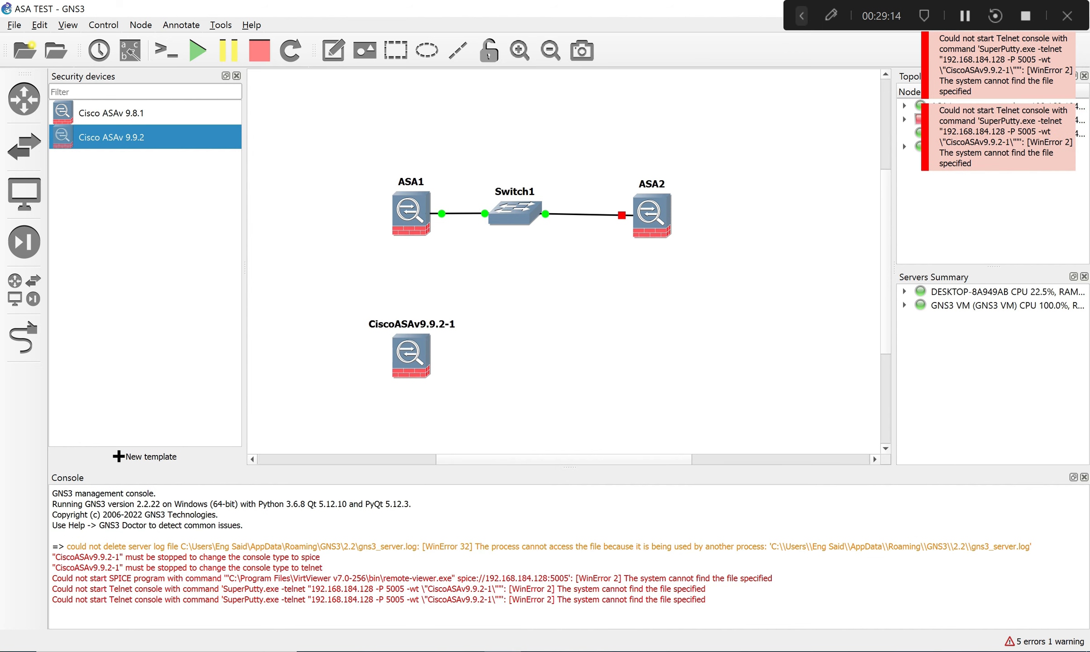
# Set the Telnet console application back to the predefined SecureCRT command in the general preferences and apply it.
pyautogui.click(39, 24)
pyautogui.click(76, 99)
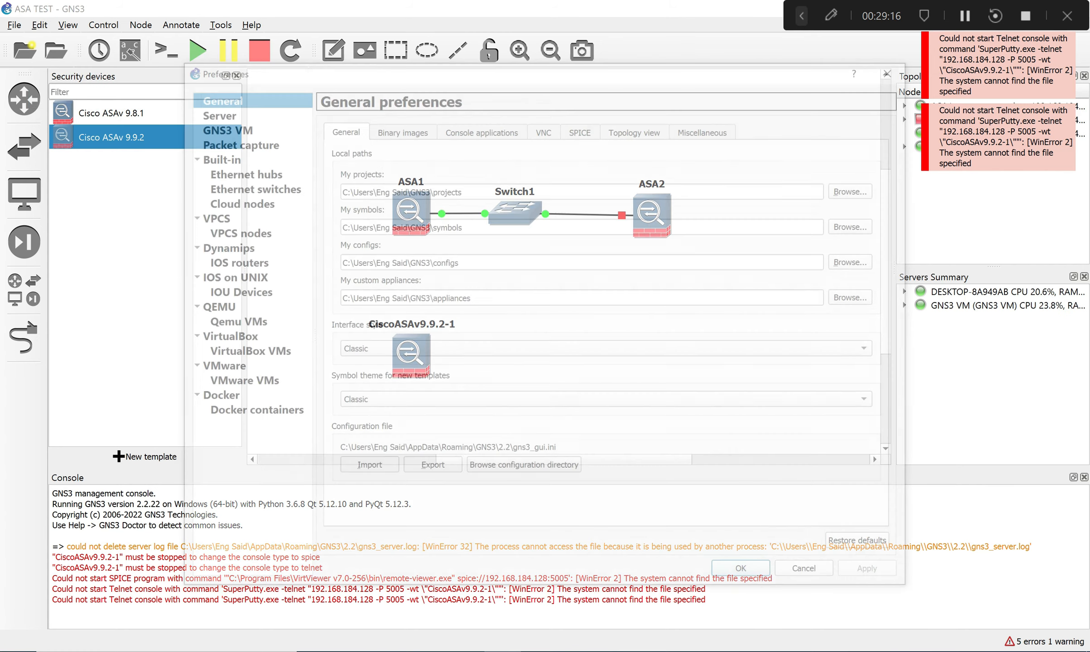
pyautogui.click(480, 126)
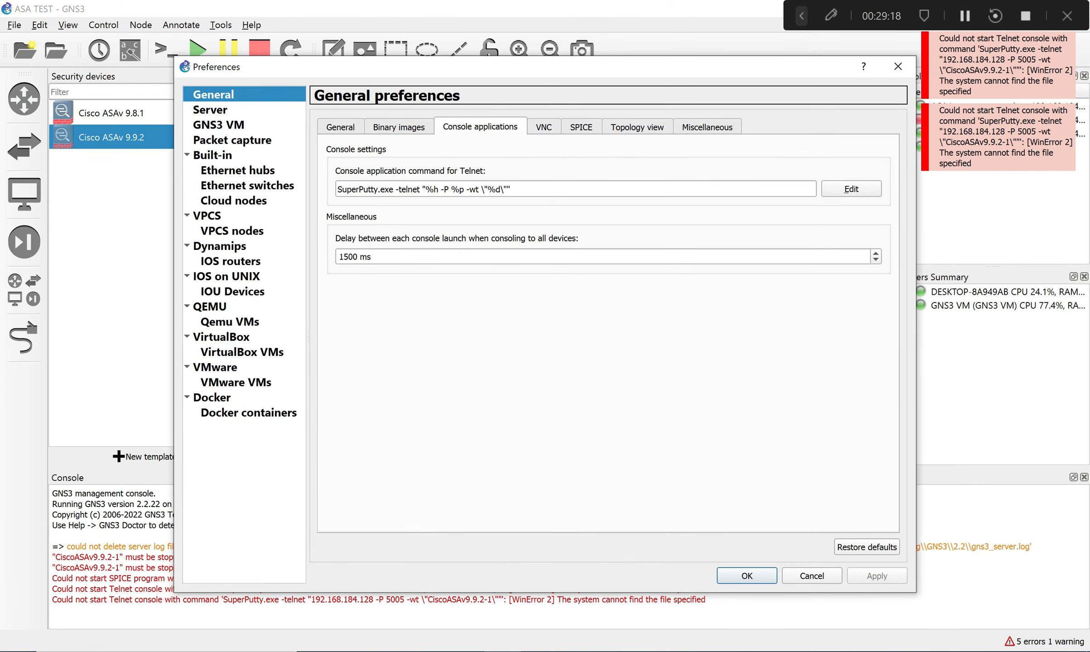
pyautogui.click(851, 188)
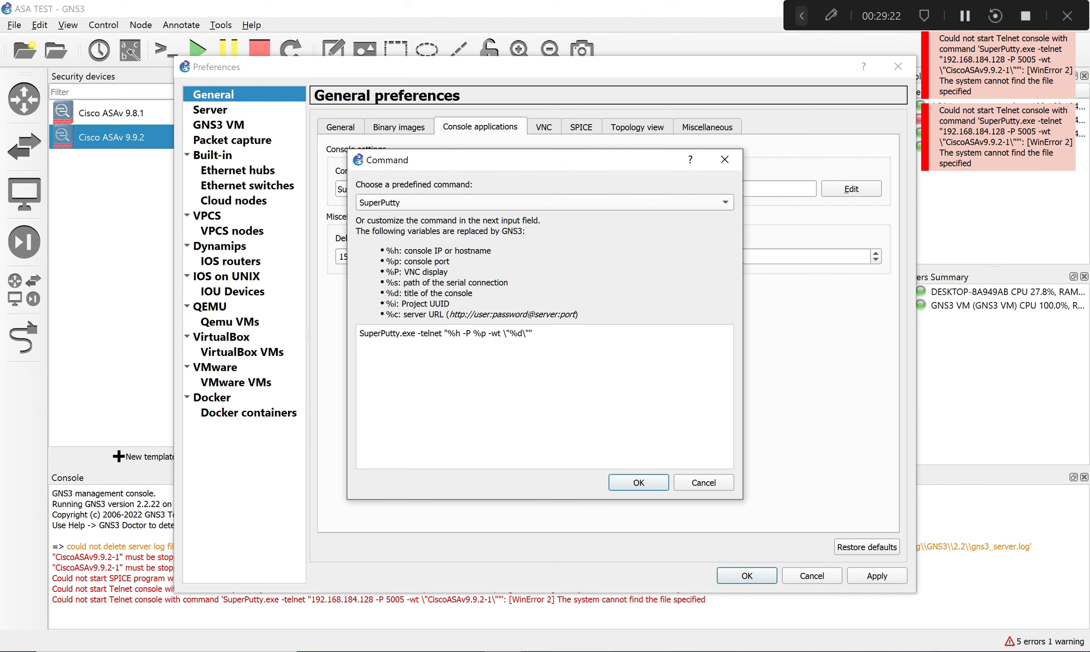
pyautogui.click(725, 202)
pyautogui.press('Up')
pyautogui.press('Up')
pyautogui.press('Up')
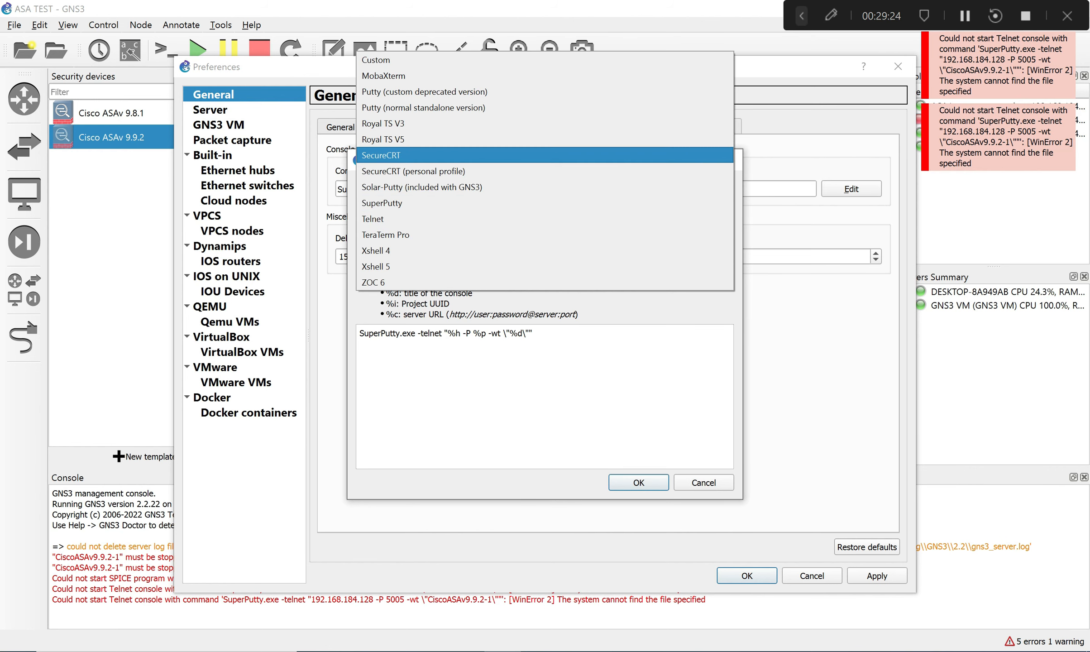
pyautogui.press('Return')
pyautogui.press('Return')
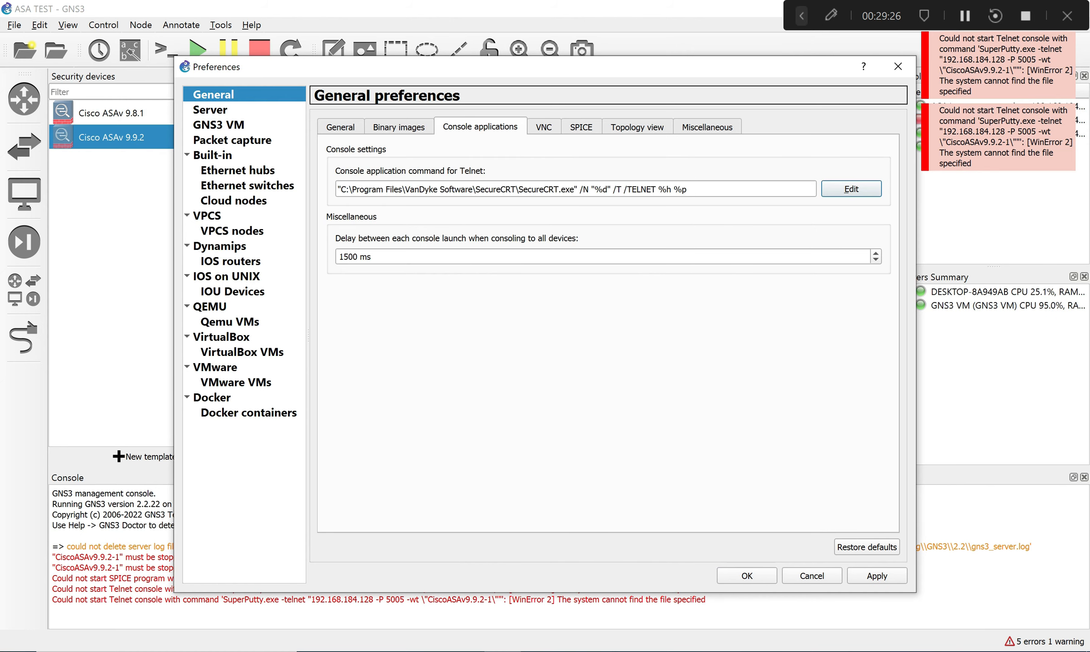
pyautogui.click(877, 576)
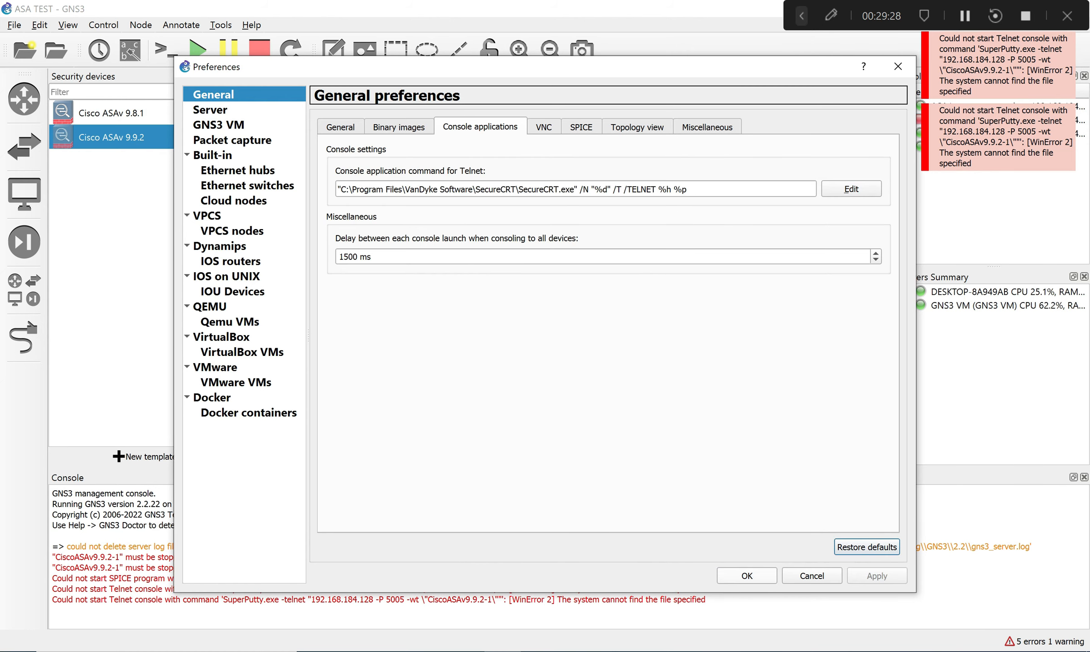
pyautogui.click(747, 576)
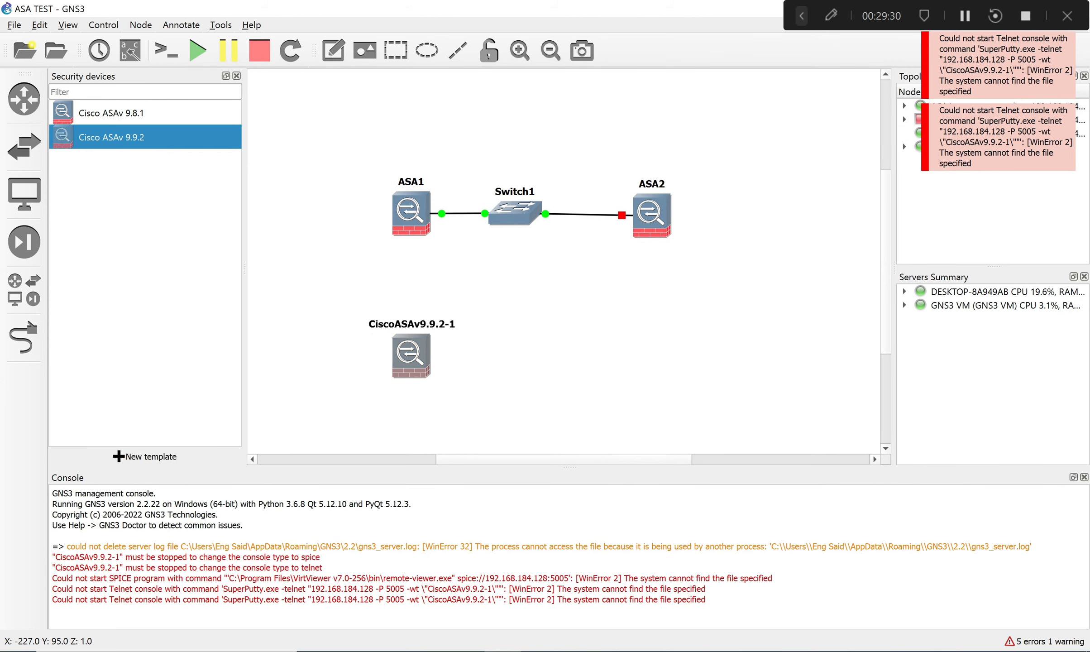
# Open the CiscoASAv9.9.2-1 console in SecureCRT to examine and highlight its boot output, and disconnect the session.
pyautogui.rightClick(412, 351)
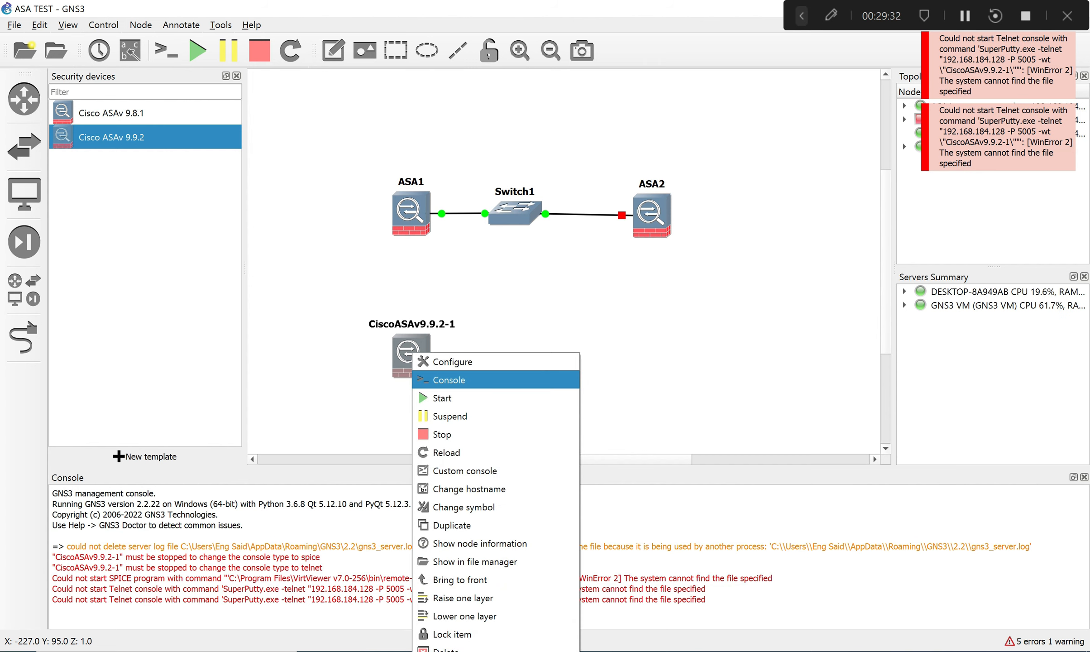
pyautogui.click(450, 380)
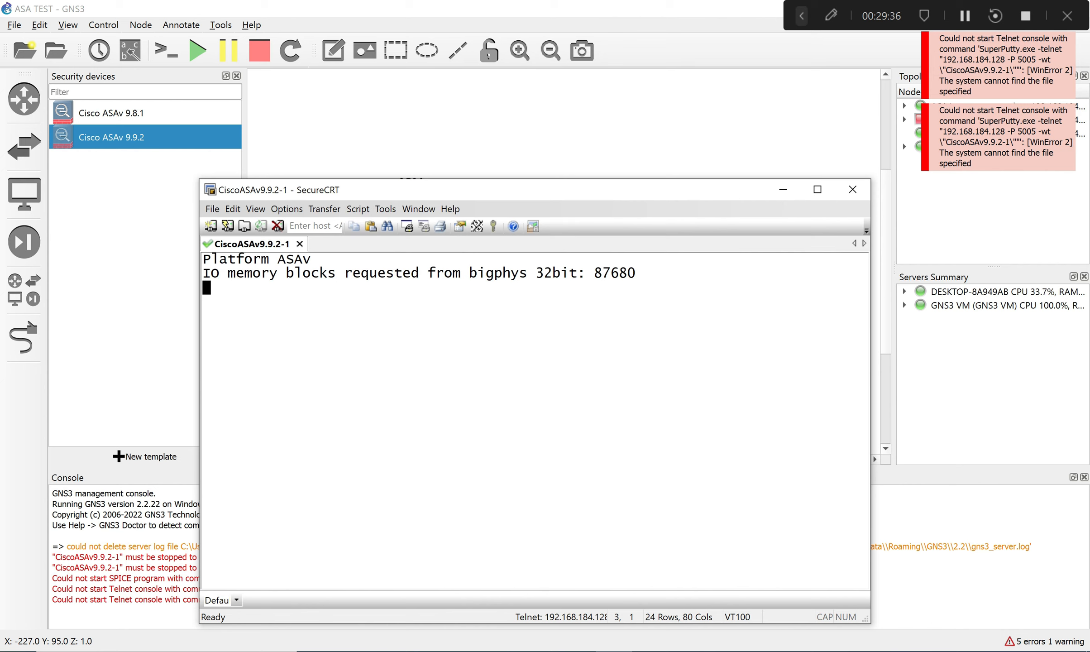
pyautogui.moveTo(636, 273); pyautogui.dragTo(203, 259)
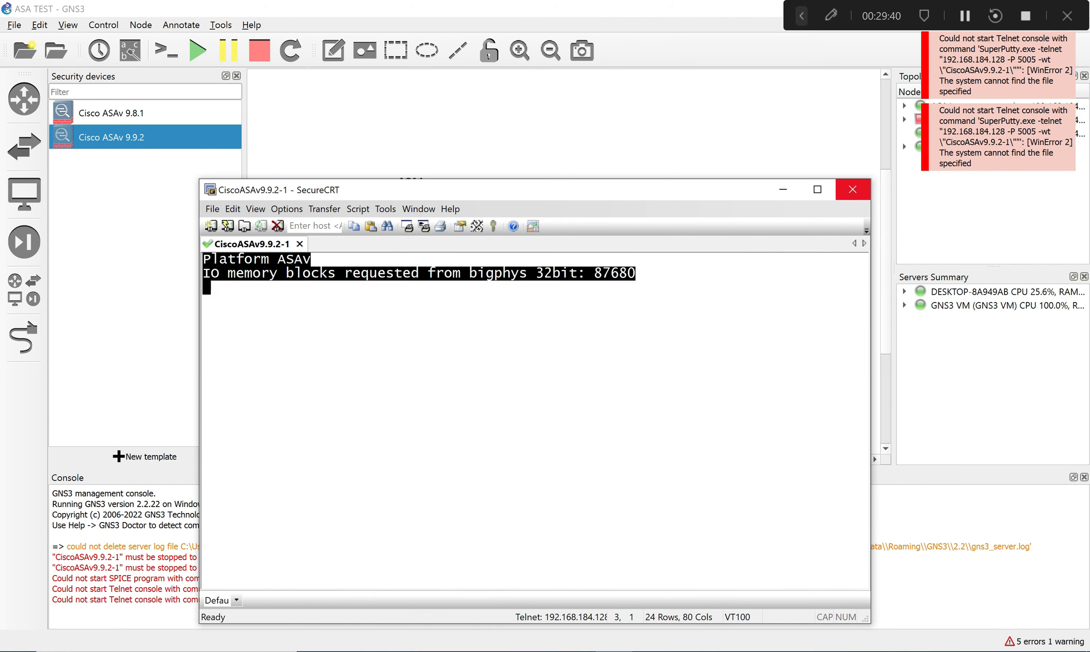
pyautogui.click(852, 189)
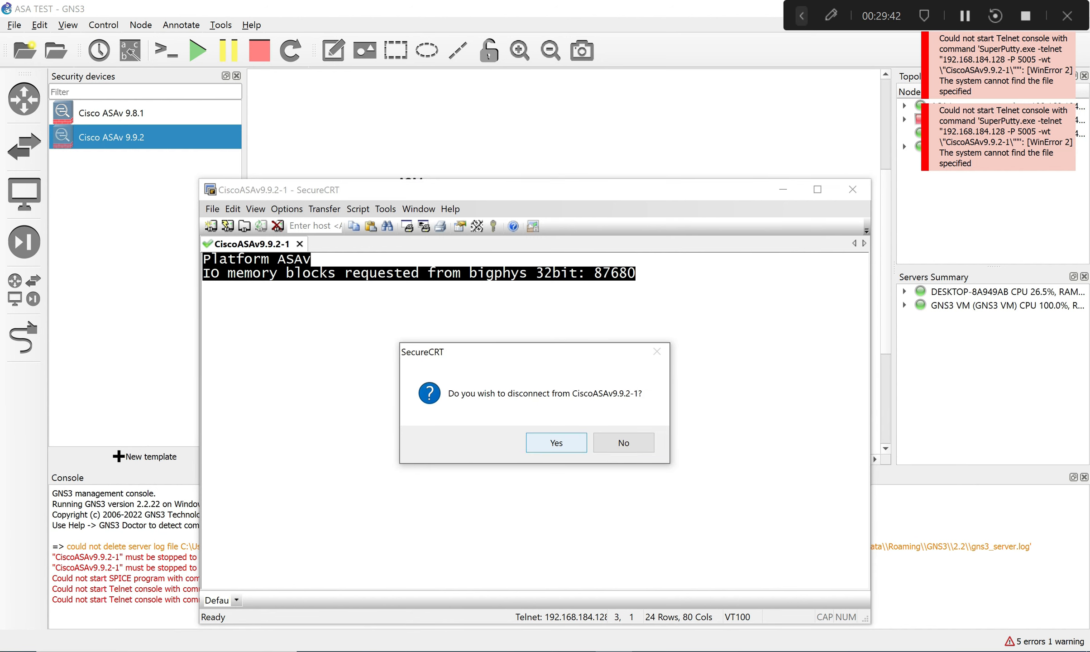
pyautogui.click(557, 443)
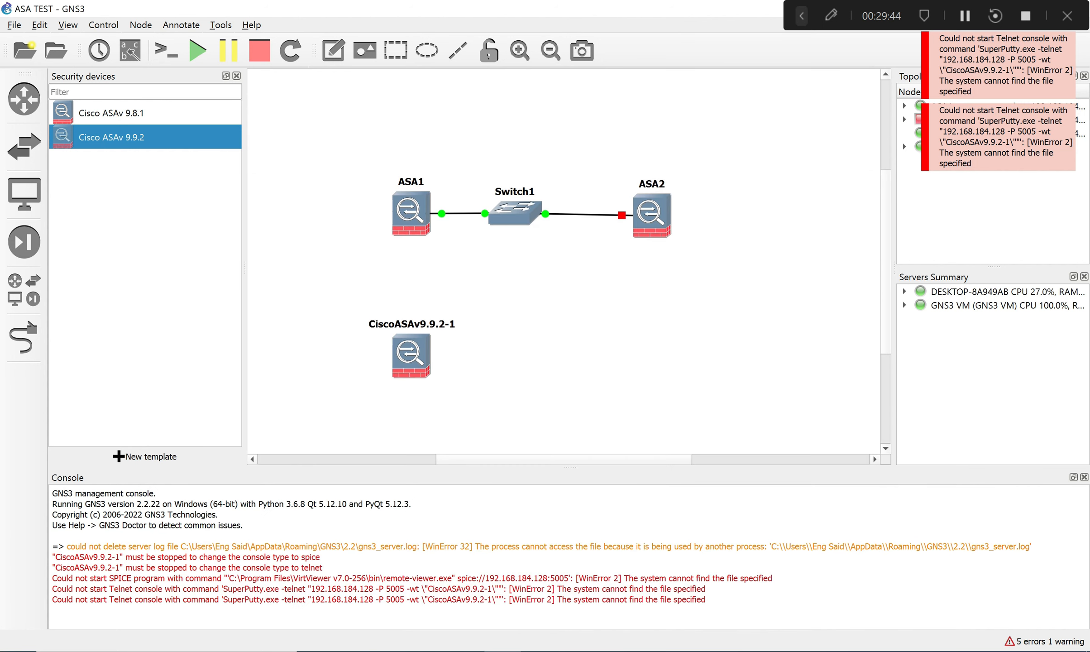